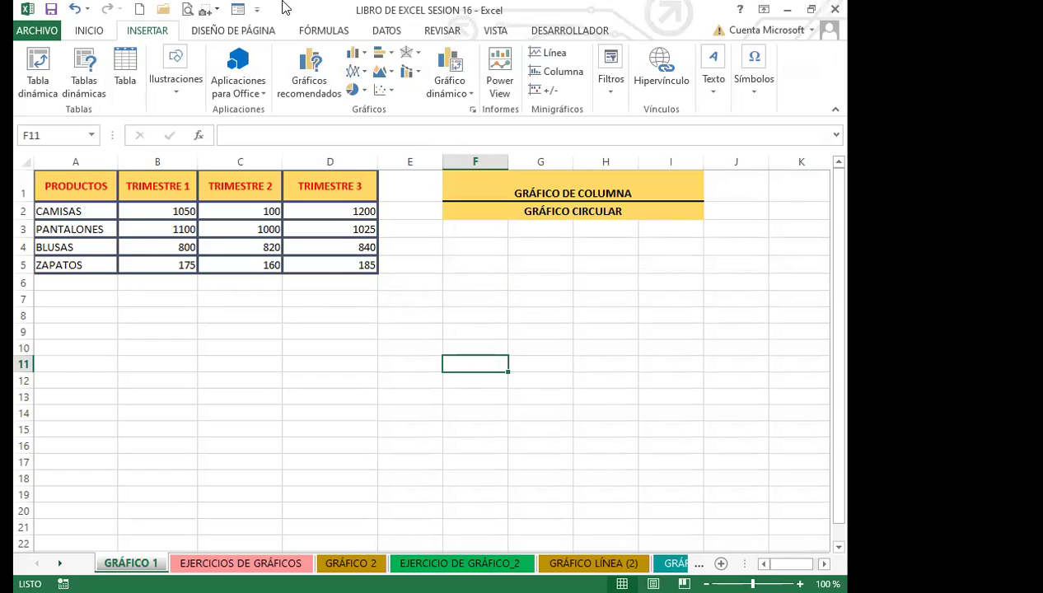
# - Insert a line sparkline in cell E2 using the CAMISAS quarterly data in B2:D2
pyautogui.click(230, 383)
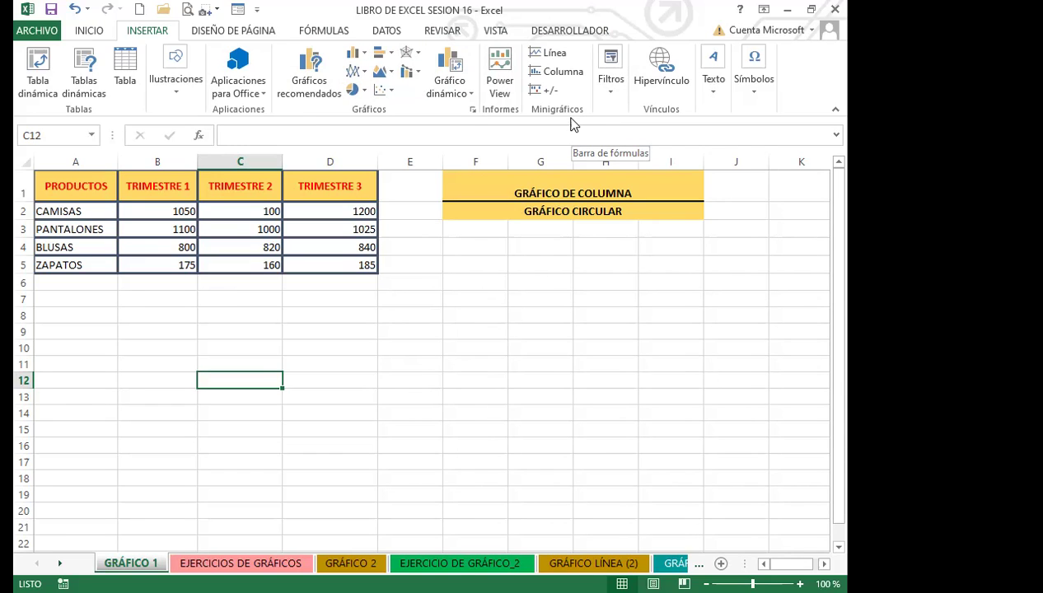
pyautogui.click(416, 212)
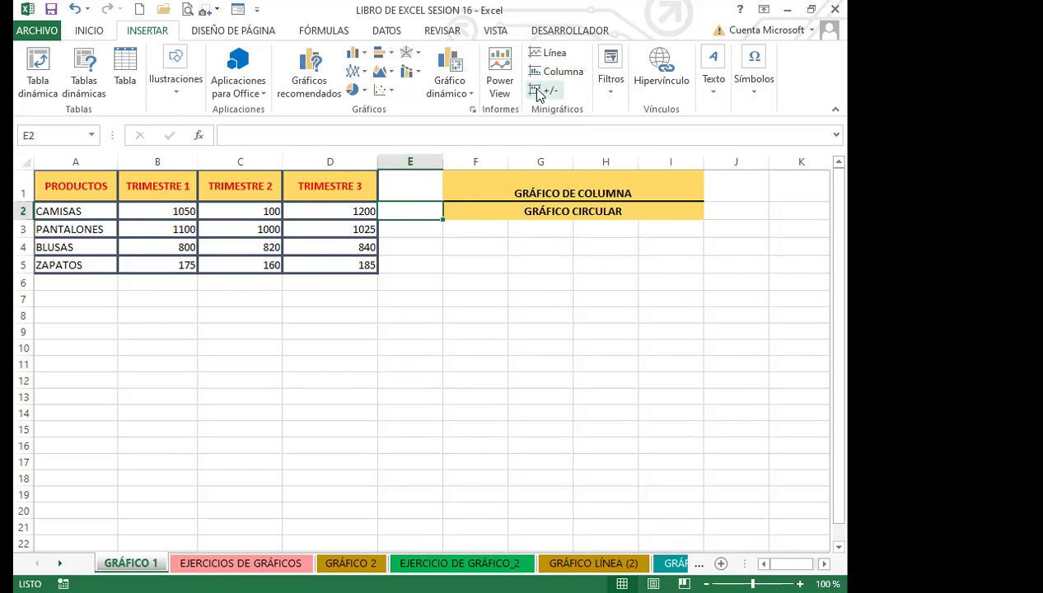
pyautogui.click(554, 56)
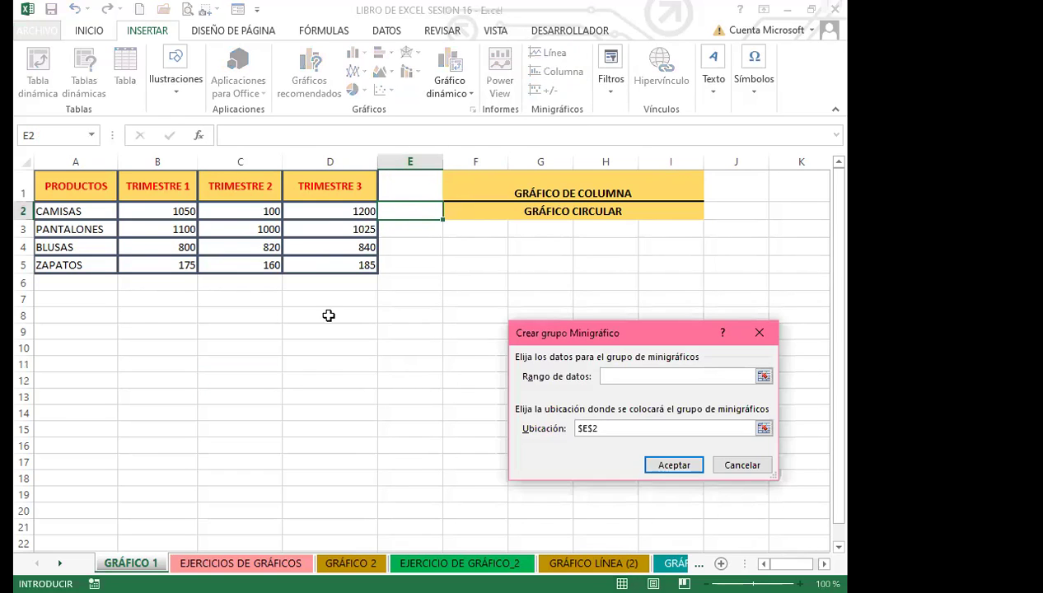
pyautogui.click(165, 211)
pyautogui.moveTo(328, 214); pyautogui.dragTo(329, 212)
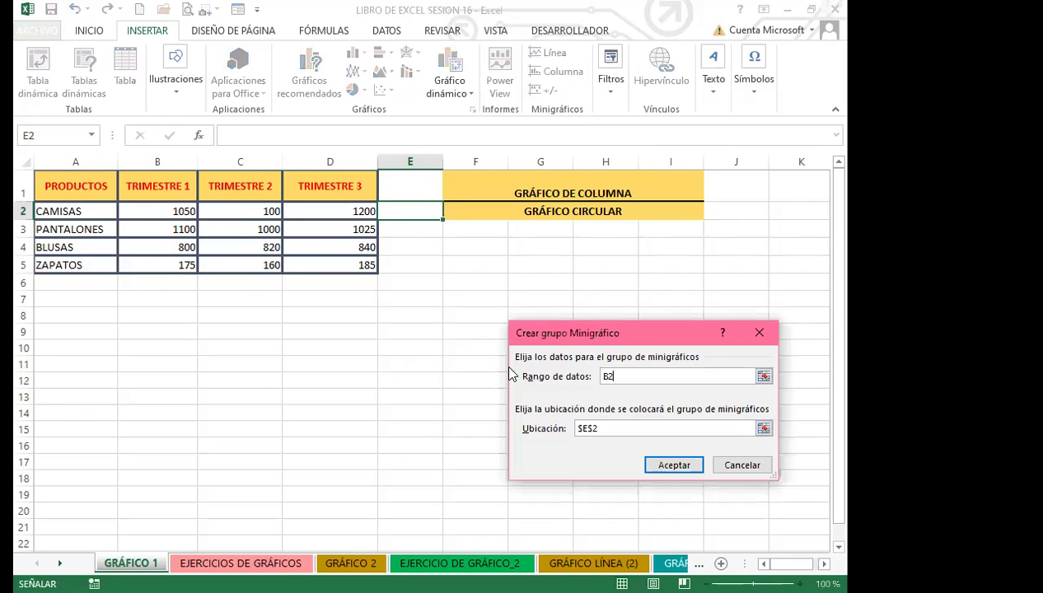
pyautogui.press('Return')
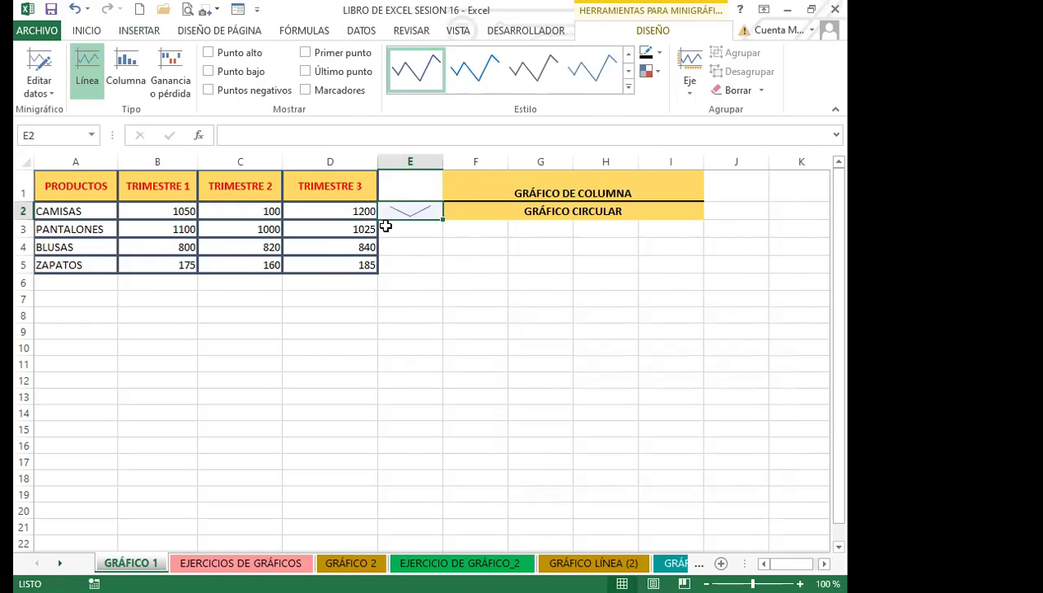
pyautogui.click(417, 232)
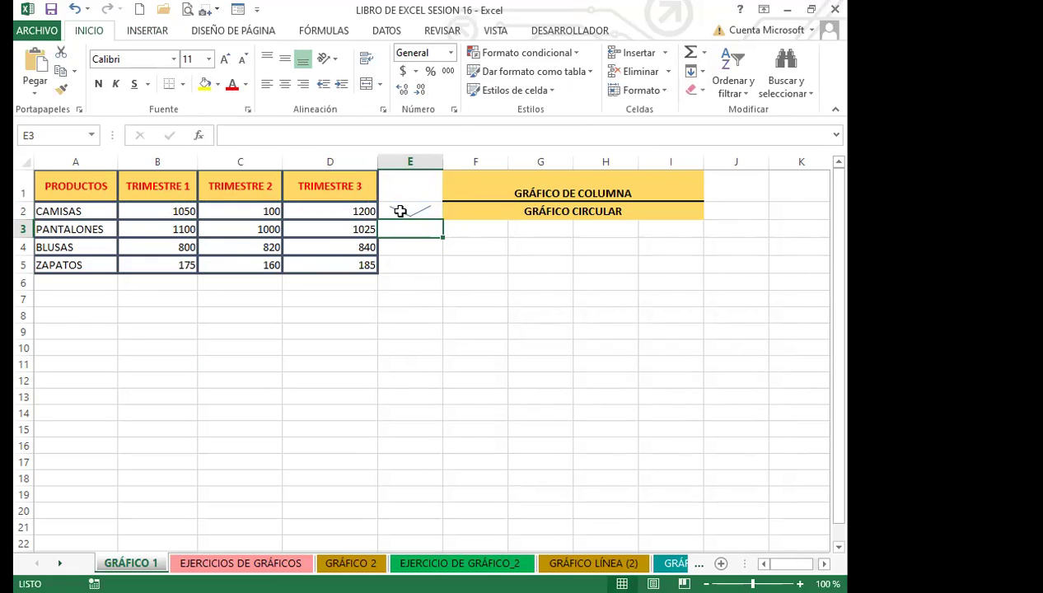
# - Change the sparkline in cell E2 to the Column type
pyautogui.click(399, 211)
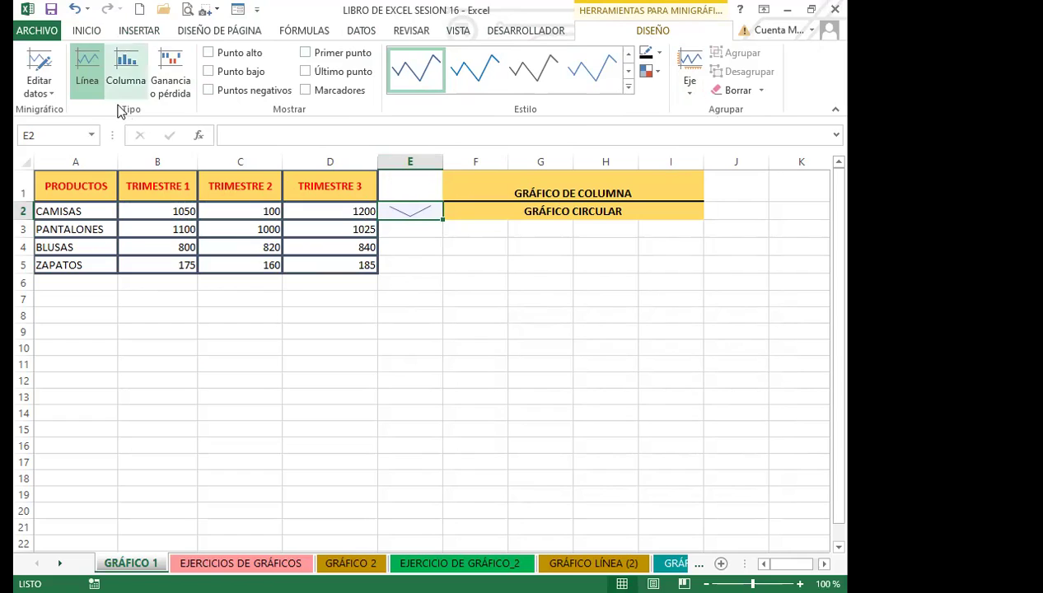
pyautogui.click(128, 76)
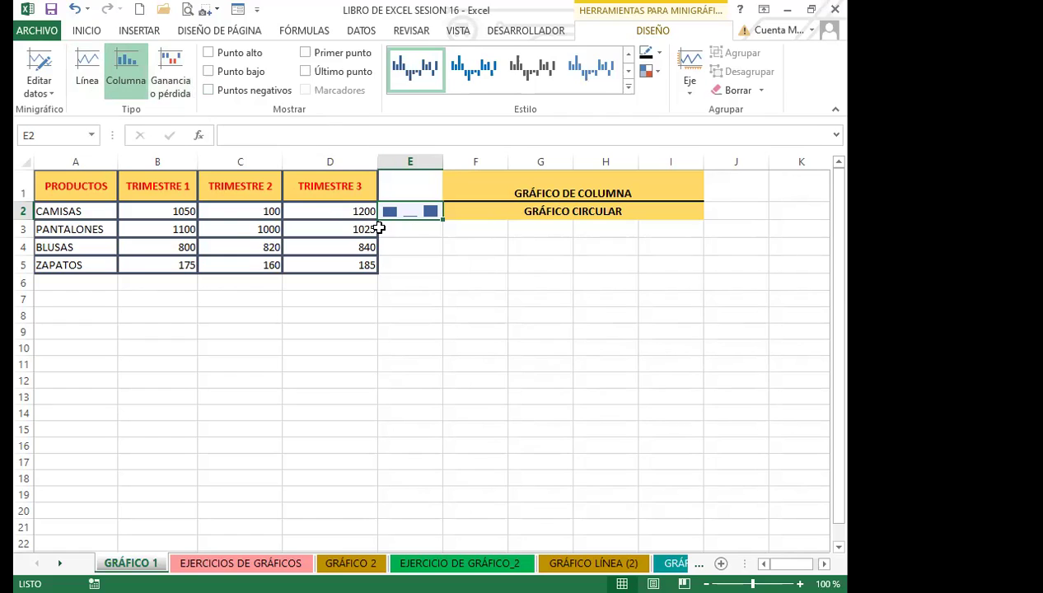
pyautogui.click(407, 231)
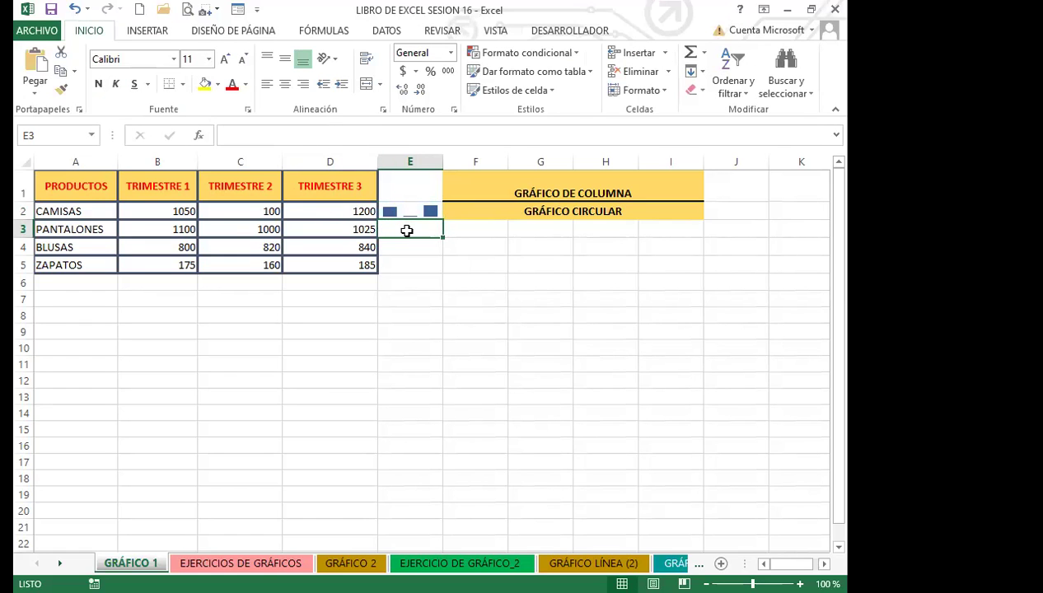
# - Undo the sparkline type change and the insertion of the sparkline in cell E2
pyautogui.click(410, 211)
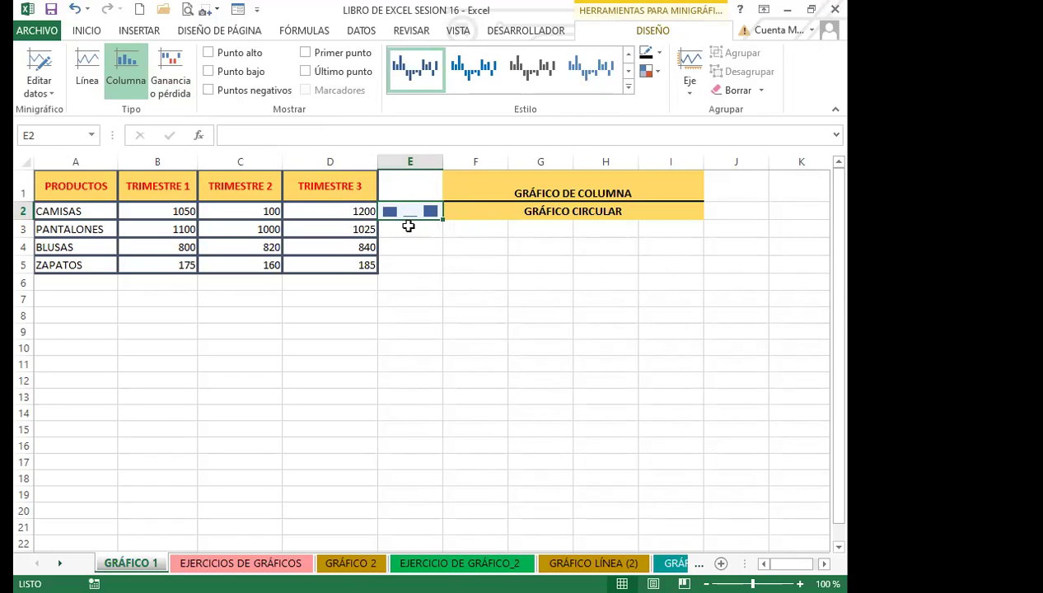
pyautogui.hotkey('alt', 'j')
pyautogui.press('s')
pyautogui.press('l')
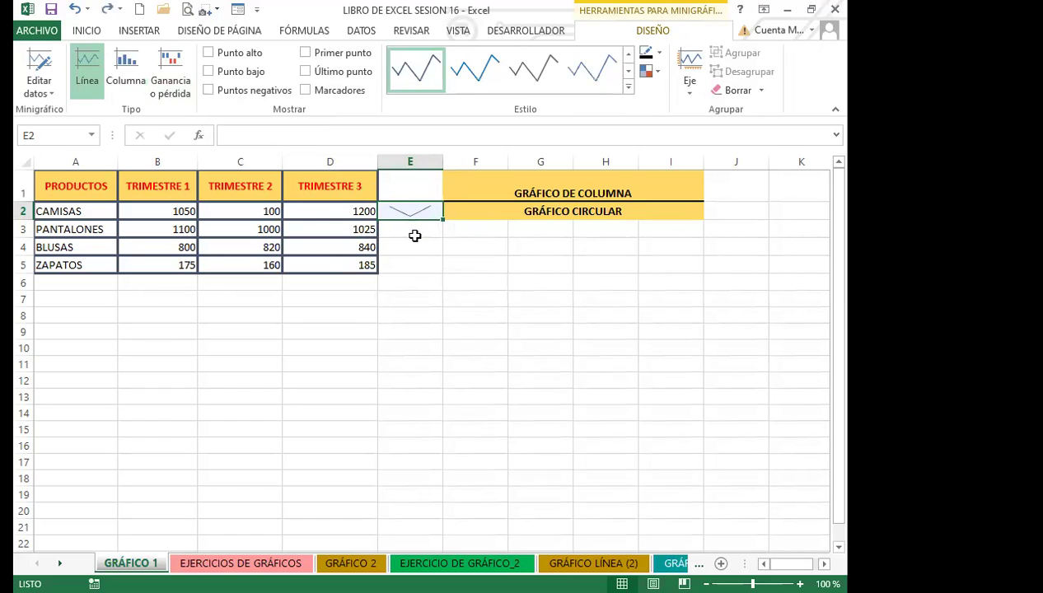
pyautogui.hotkey('ctrl', 'z')
pyautogui.click(406, 231)
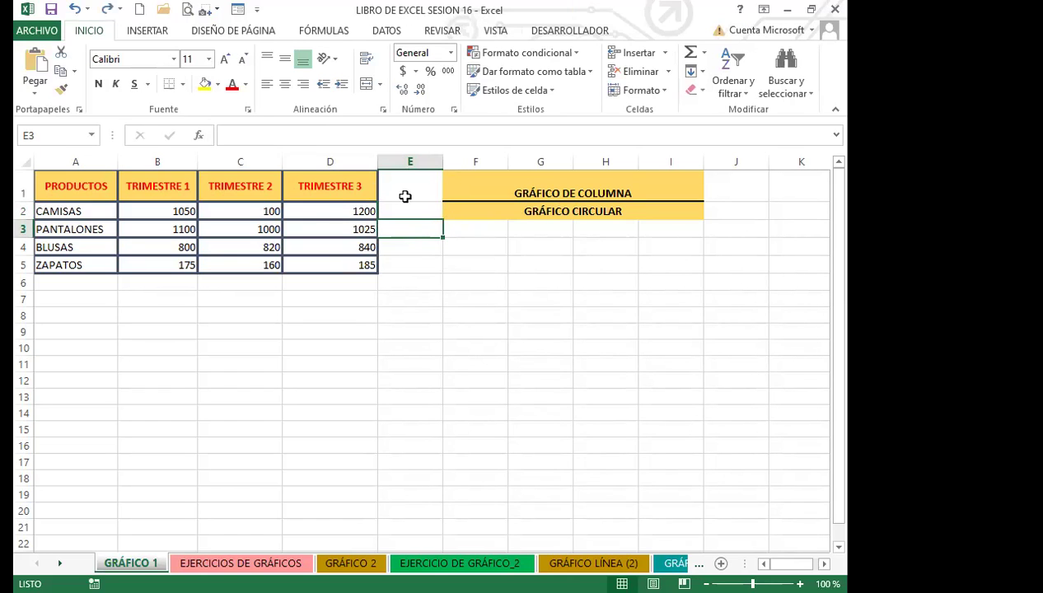
# - Insert a 2-D clustered column chart with empty cell C14 selected, and delete the blank chart
pyautogui.click(154, 33)
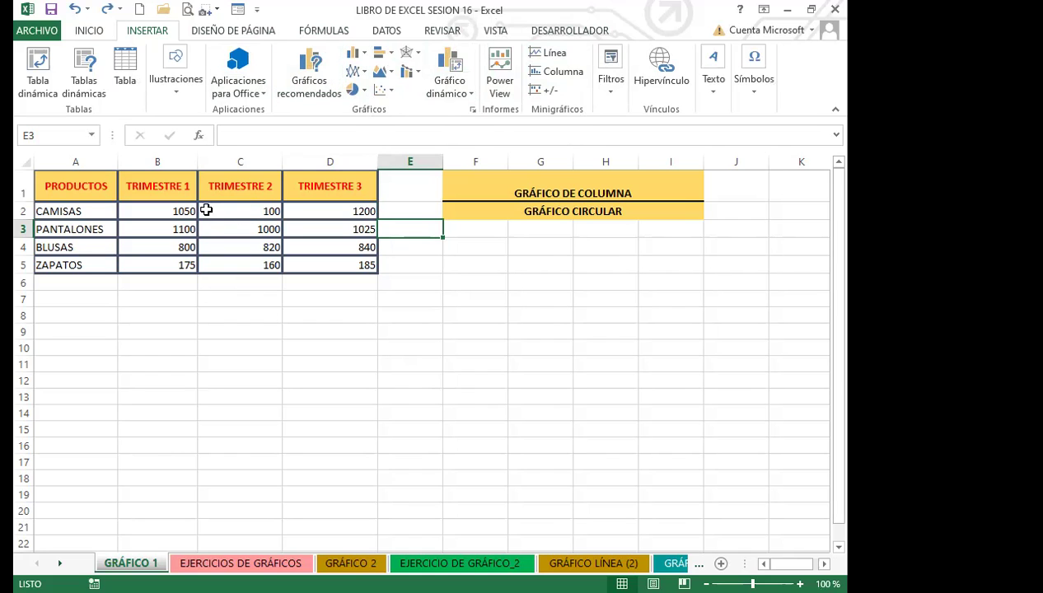
pyautogui.click(241, 411)
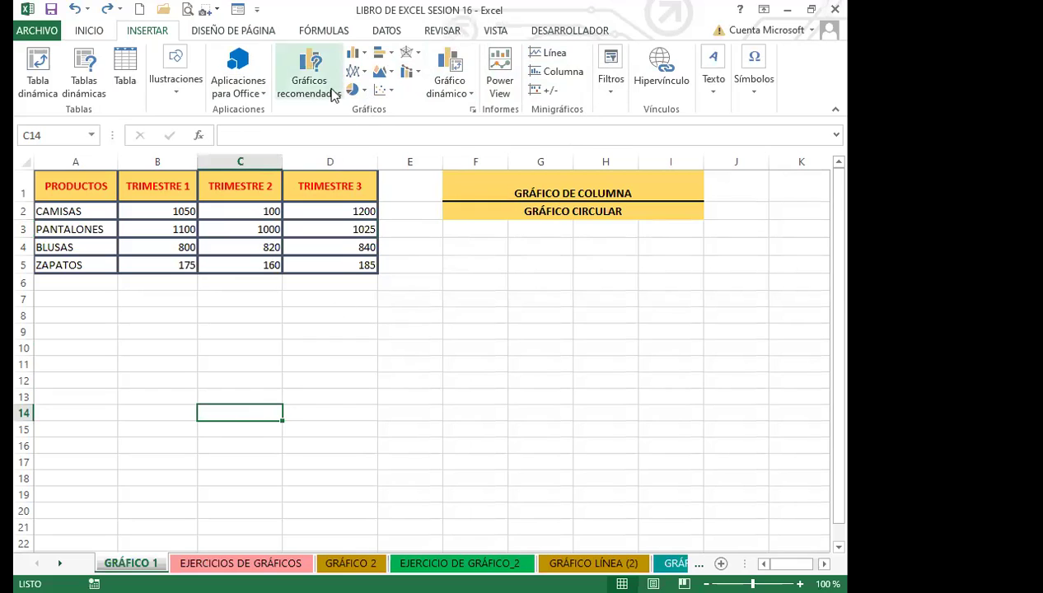
pyautogui.click(359, 58)
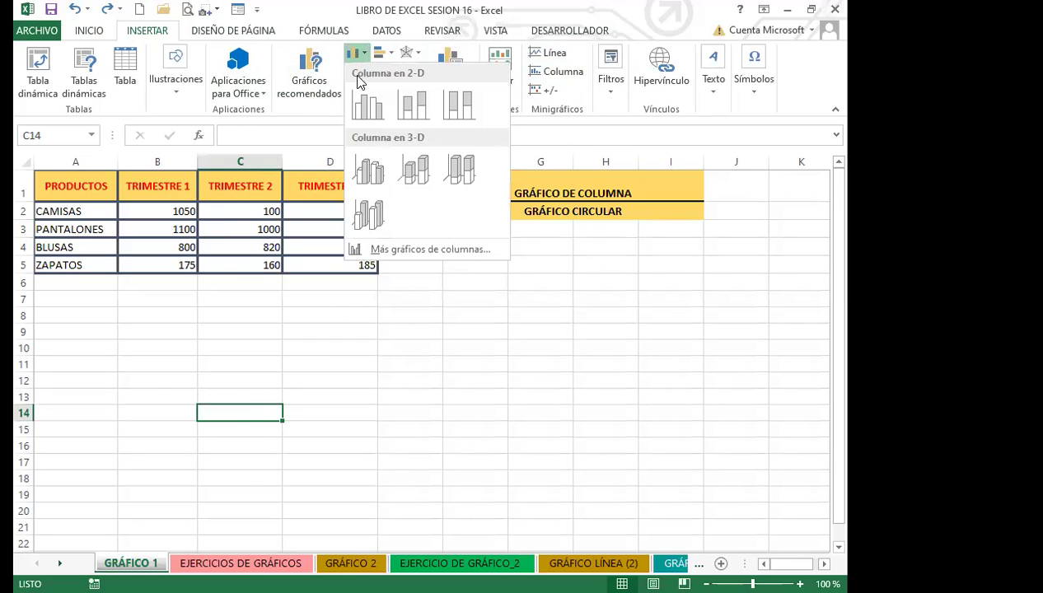
pyautogui.click(375, 116)
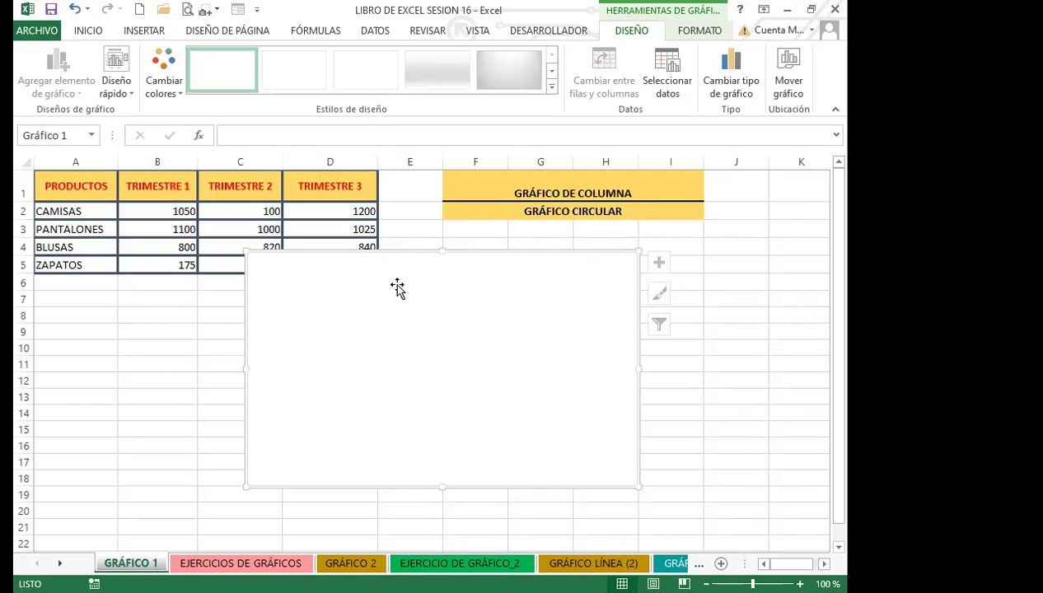
pyautogui.press('Delete')
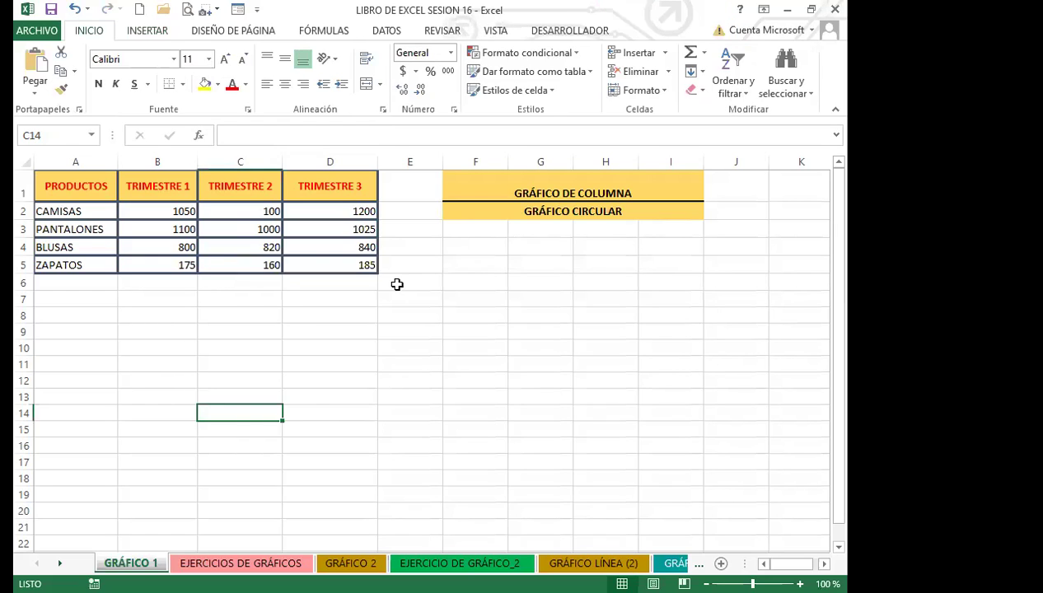
# - Insert a 2-D clustered column chart from the product table A1:D5 and place it just below the table
pyautogui.click(164, 210)
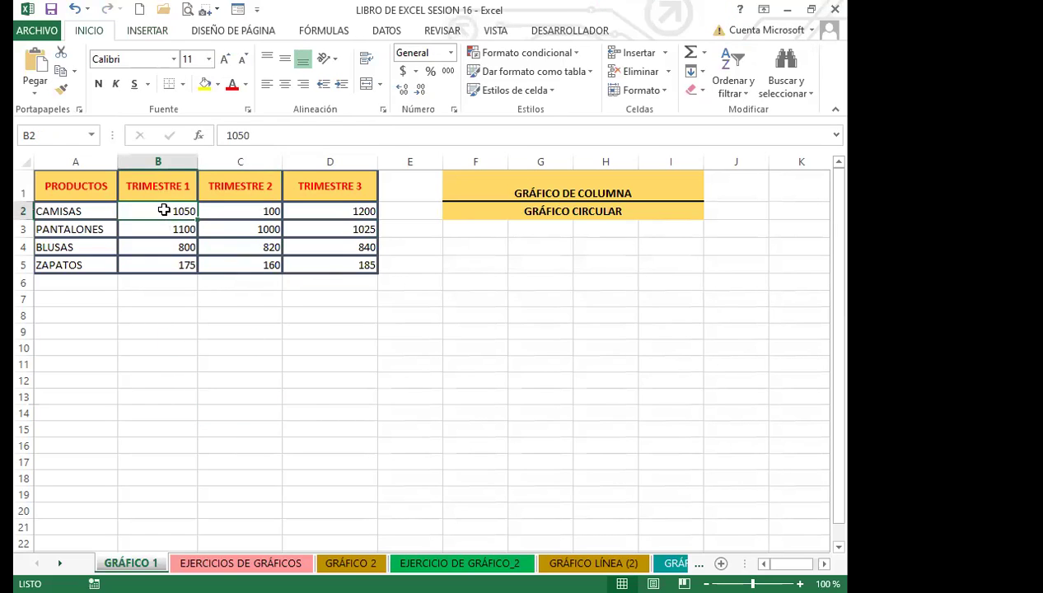
pyautogui.moveTo(75, 183); pyautogui.dragTo(366, 264)
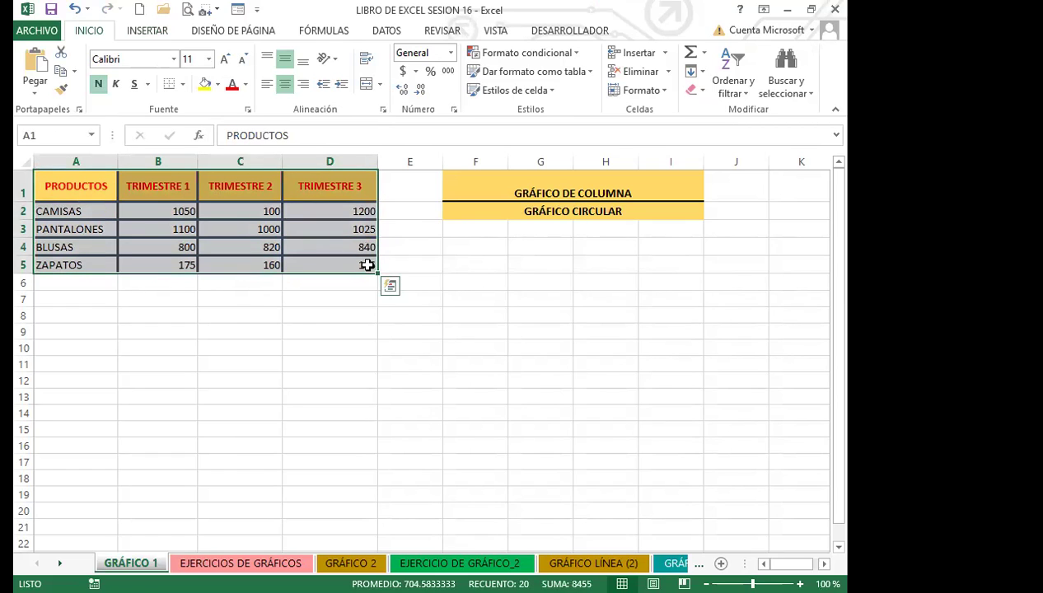
pyautogui.click(168, 211)
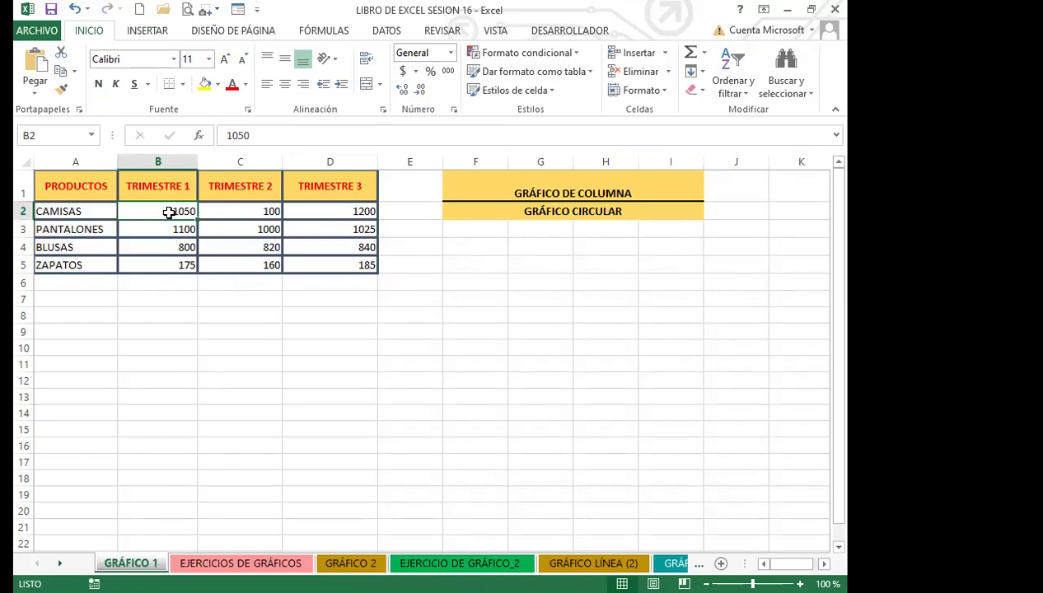
pyautogui.click(148, 32)
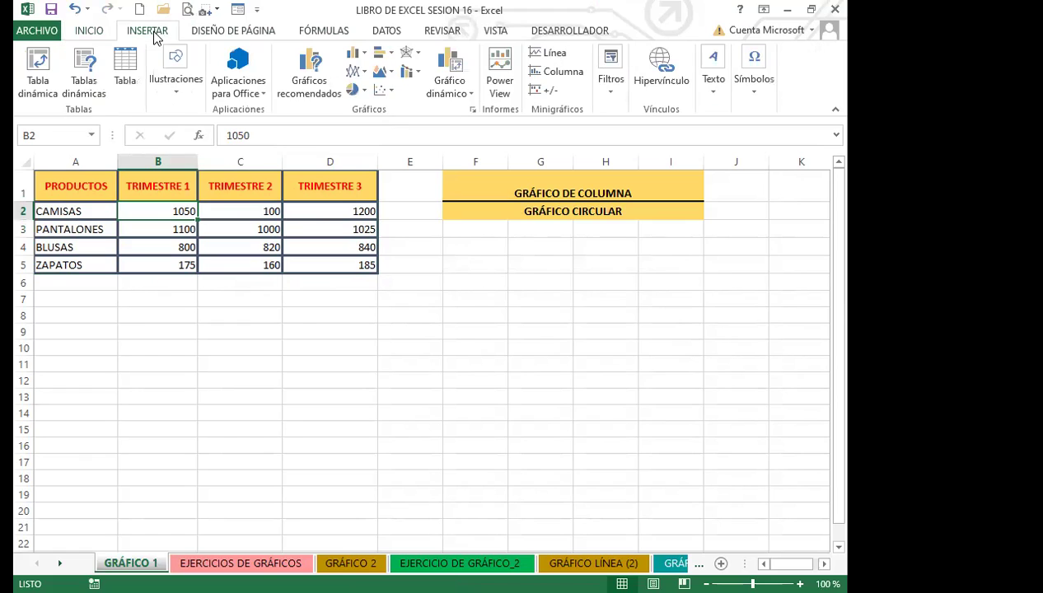
pyautogui.click(365, 54)
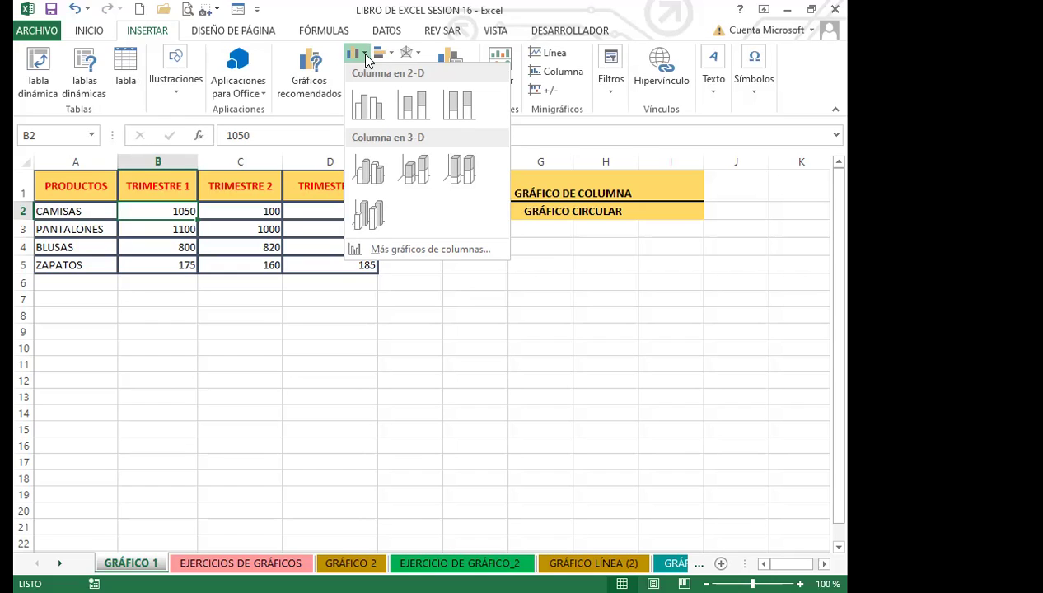
pyautogui.click(366, 111)
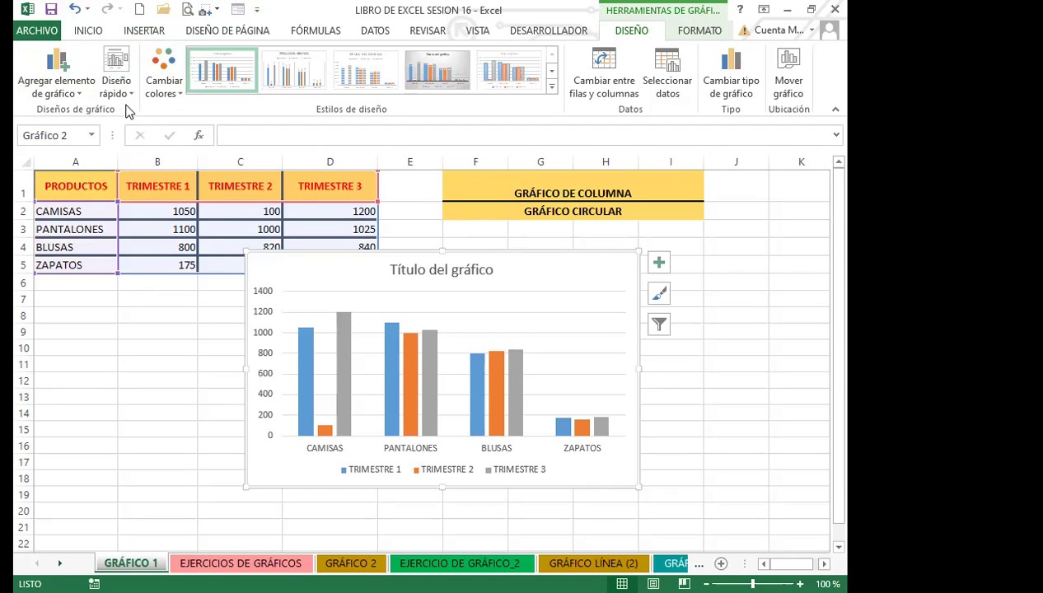
pyautogui.moveTo(527, 266)
pyautogui.mouseDown()
pyautogui.moveTo(371, 317)
pyautogui.moveTo(374, 304)
pyautogui.mouseUp()
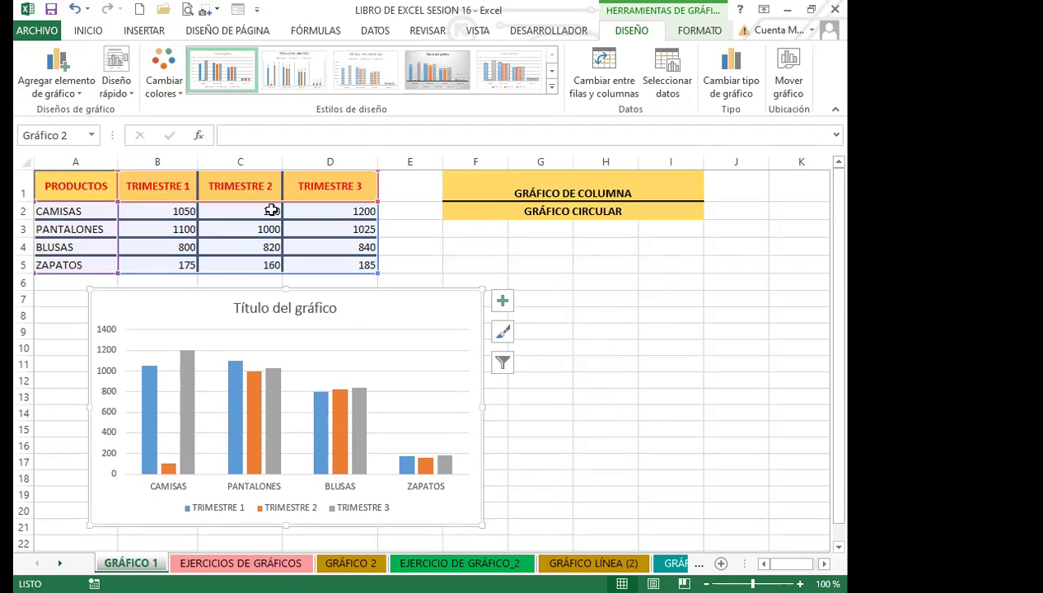
# - Apply quick layout Diseño 9 to the column chart and shift the chart slightly within the sheet
pyautogui.click(128, 97)
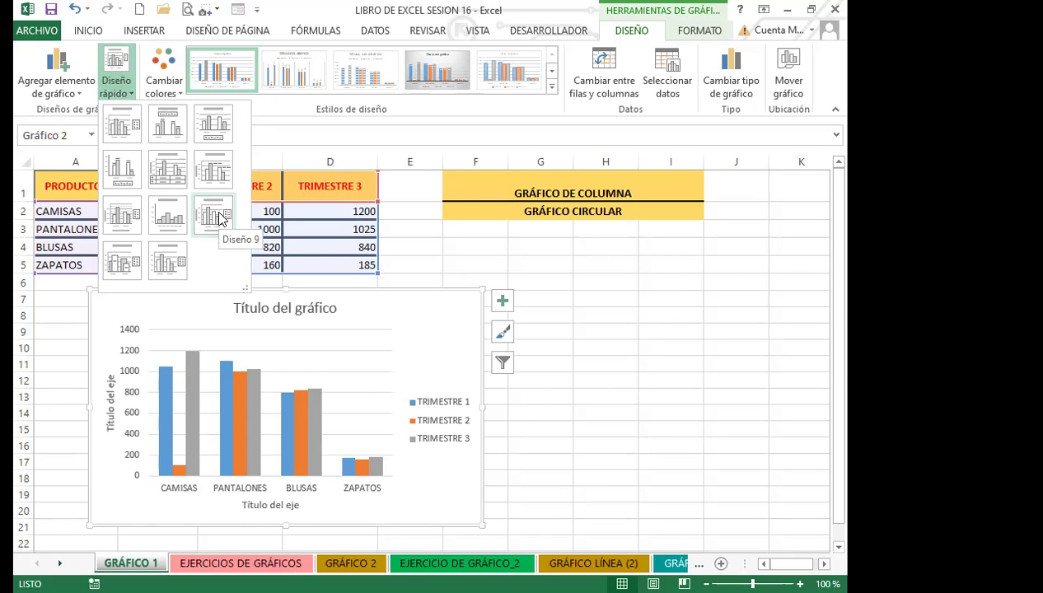
pyautogui.click(179, 336)
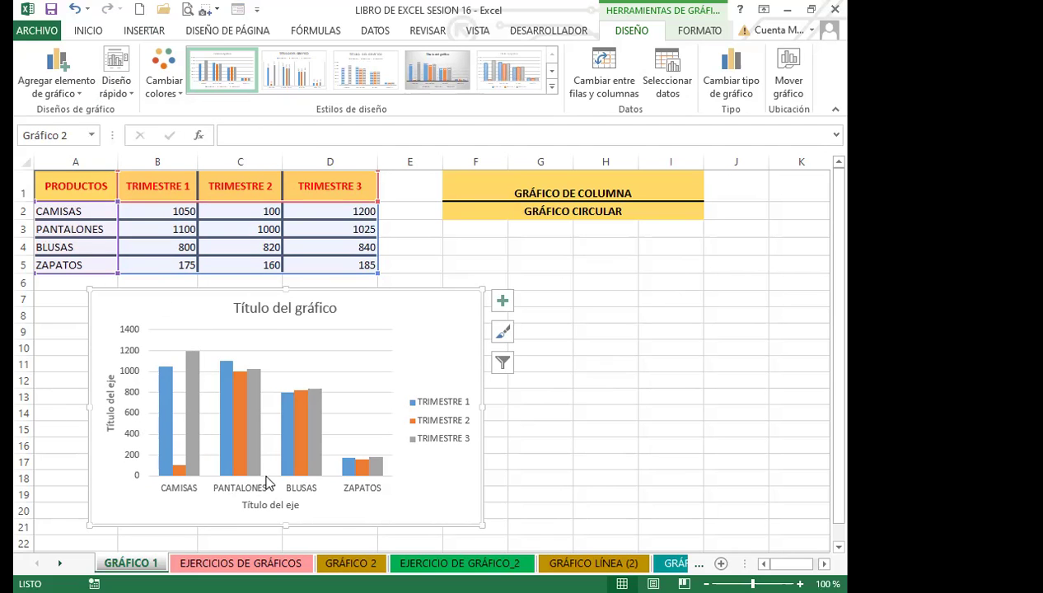
pyautogui.moveTo(419, 309); pyautogui.dragTo(423, 316)
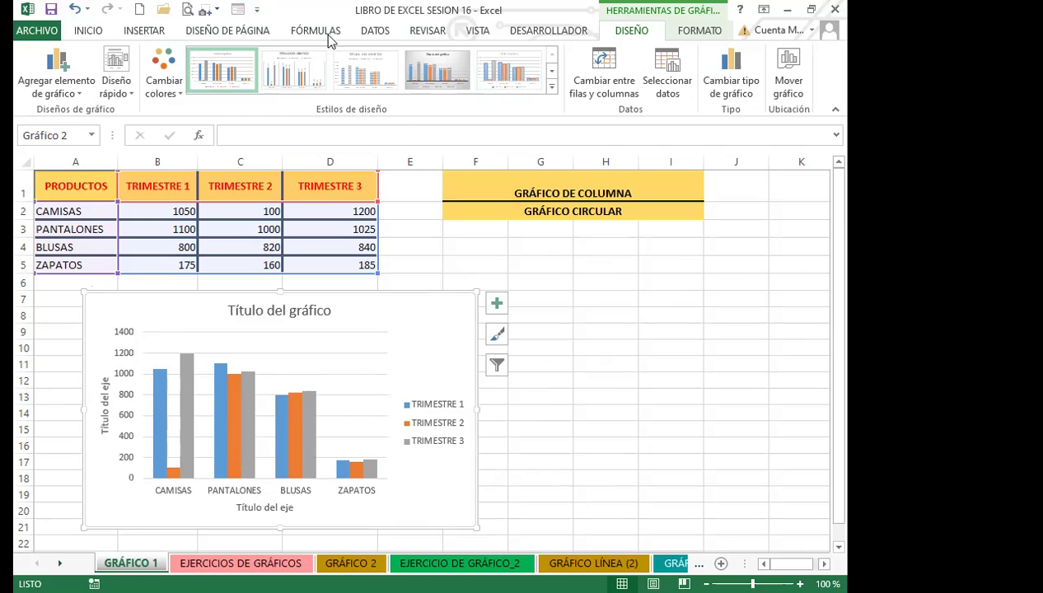
# - Preview the available color palettes and chart styles on the column chart without applying any
pyautogui.click(173, 86)
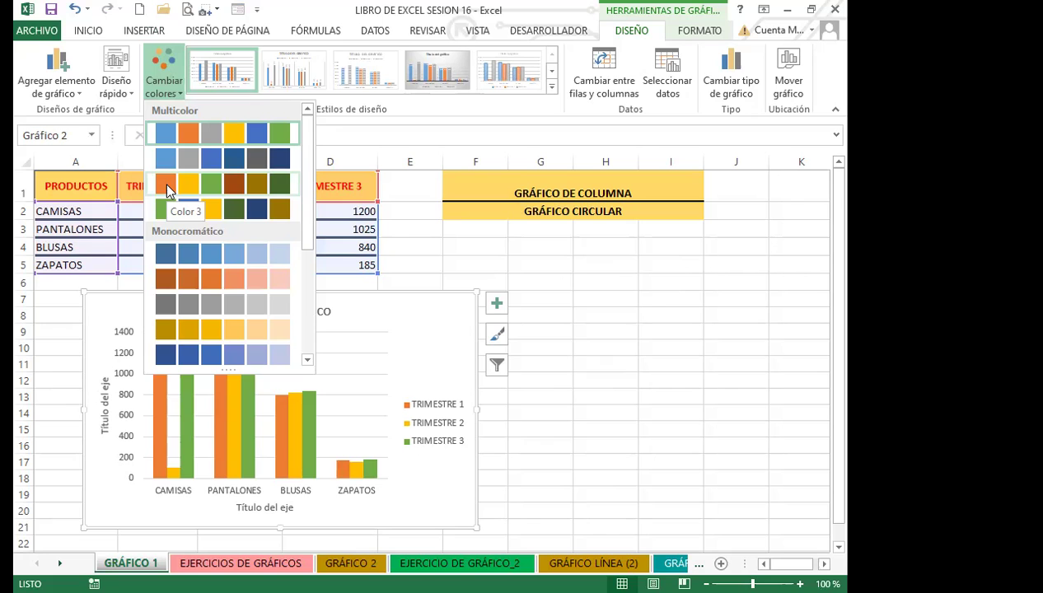
pyautogui.moveTo(304, 229); pyautogui.dragTo(271, 204)
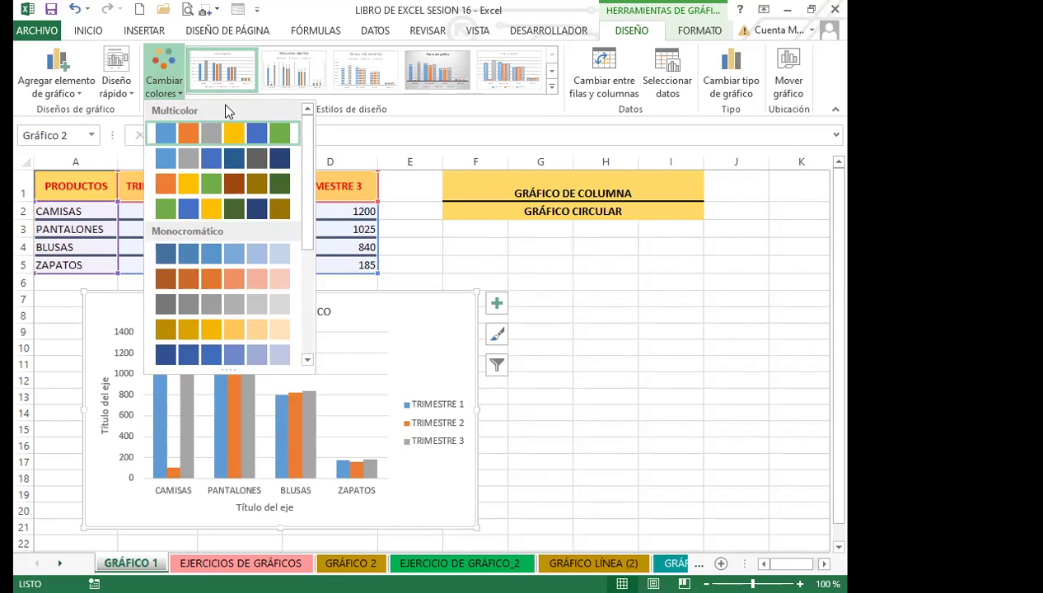
pyautogui.click(552, 86)
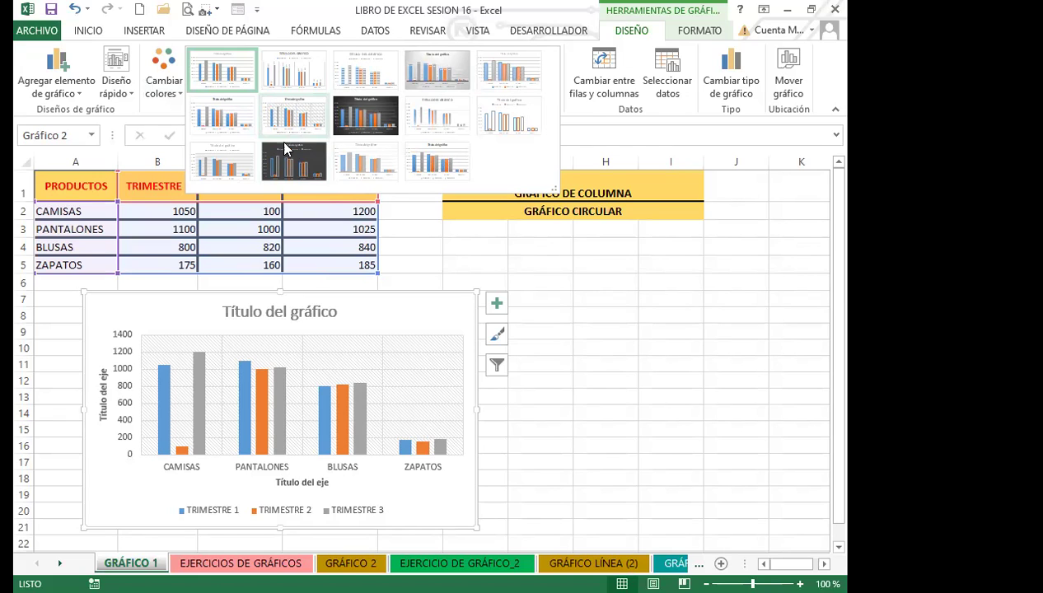
pyautogui.click(284, 131)
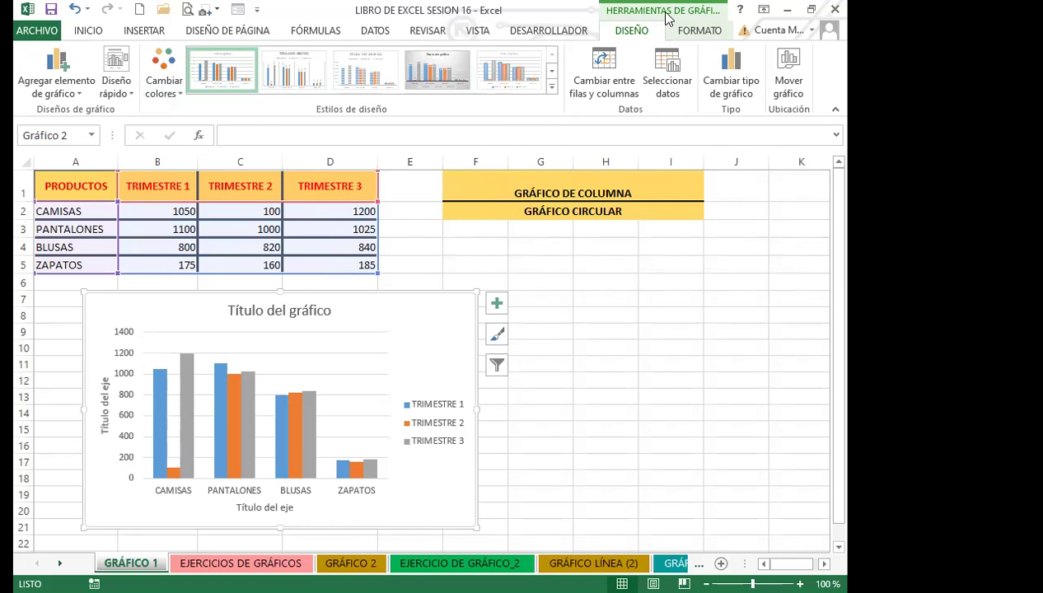
# - Open the chart area formatting options and set the chart area's fill to Relleno sólido
pyautogui.click(700, 35)
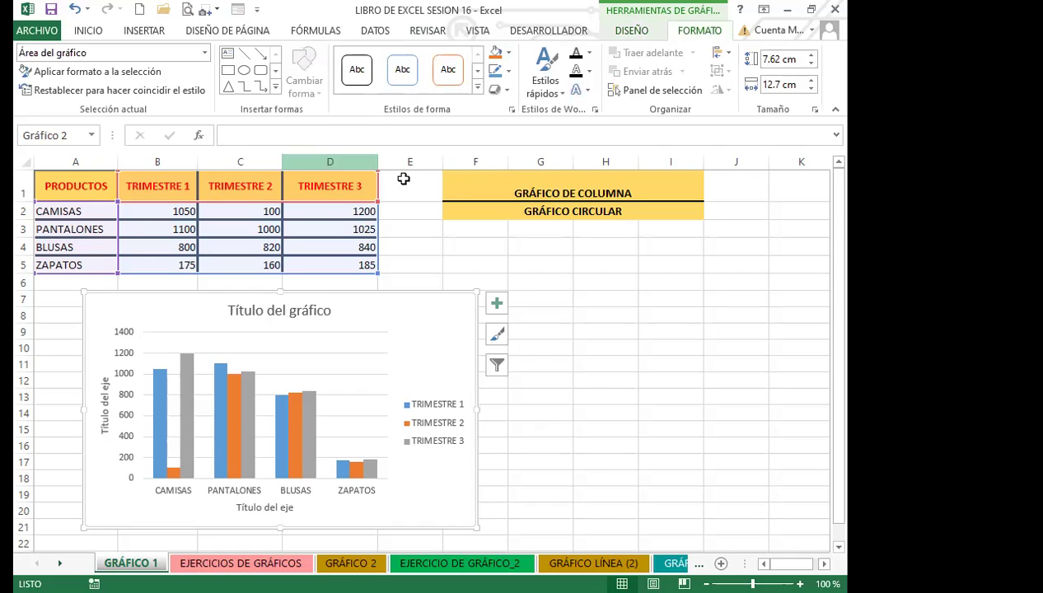
pyautogui.rightClick(415, 323)
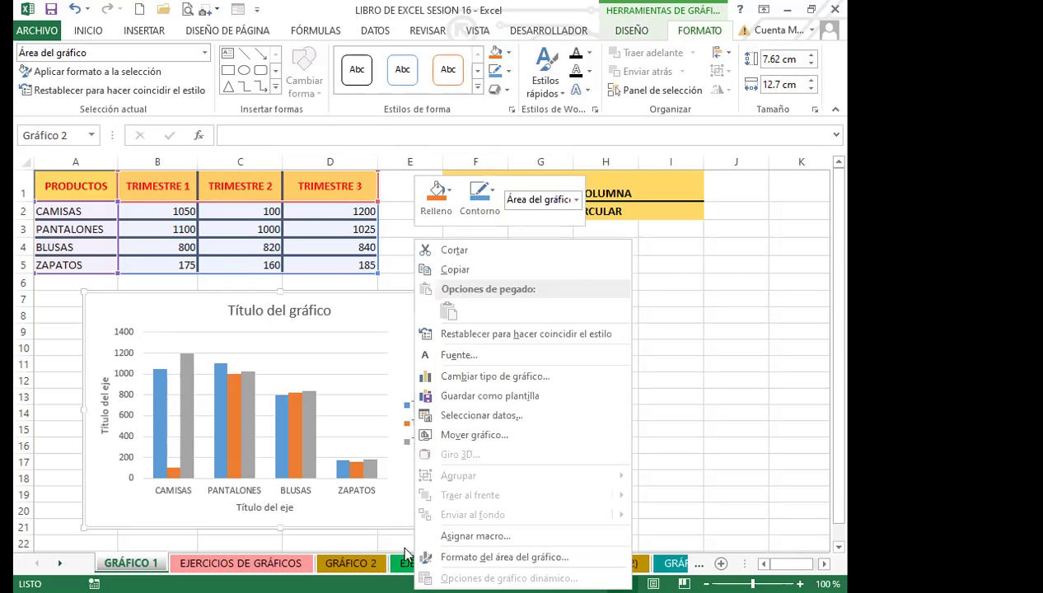
pyautogui.click(467, 559)
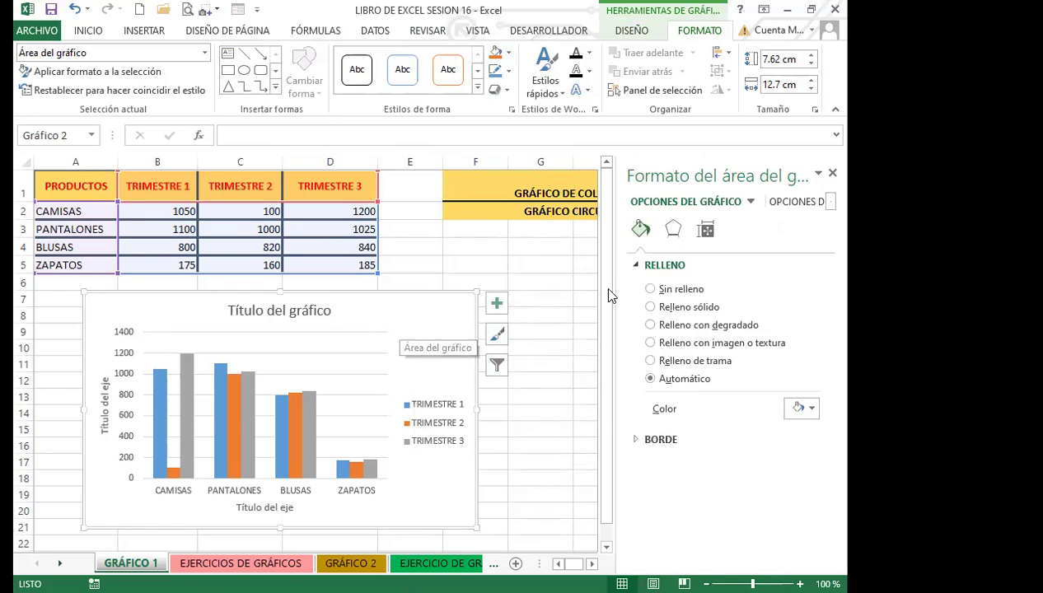
pyautogui.click(651, 307)
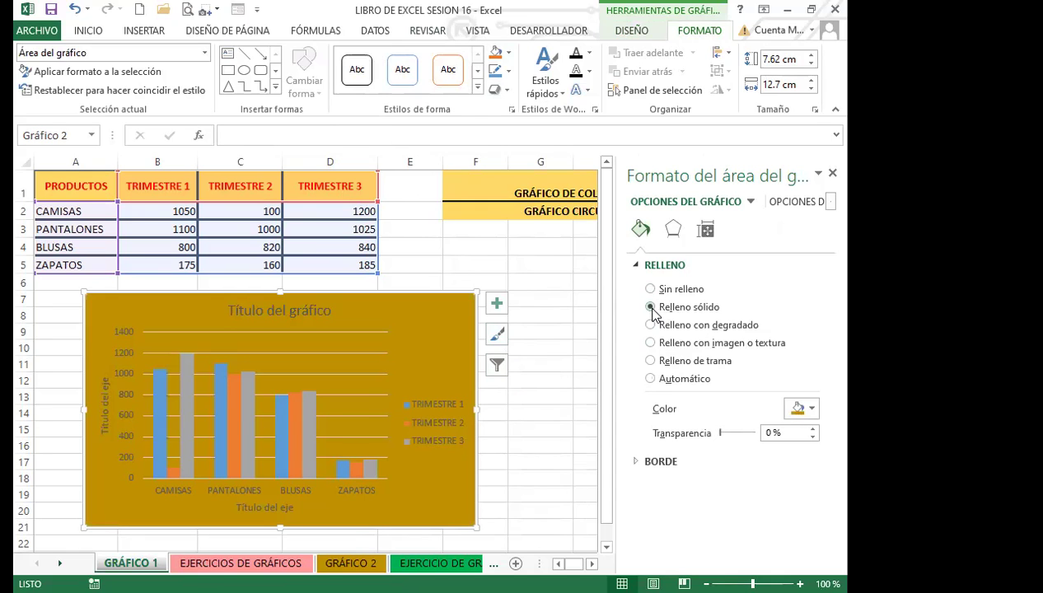
# - Set the chart area's solid fill color to standard green and switch the fill to Relleno con degradado
pyautogui.click(804, 406)
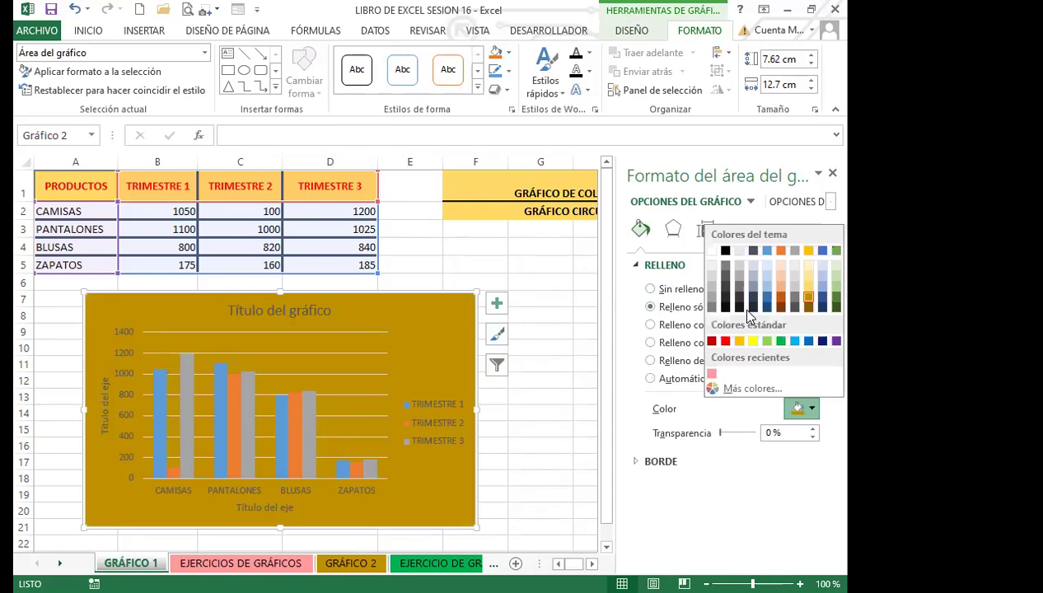
pyautogui.click(780, 341)
pyautogui.click(650, 325)
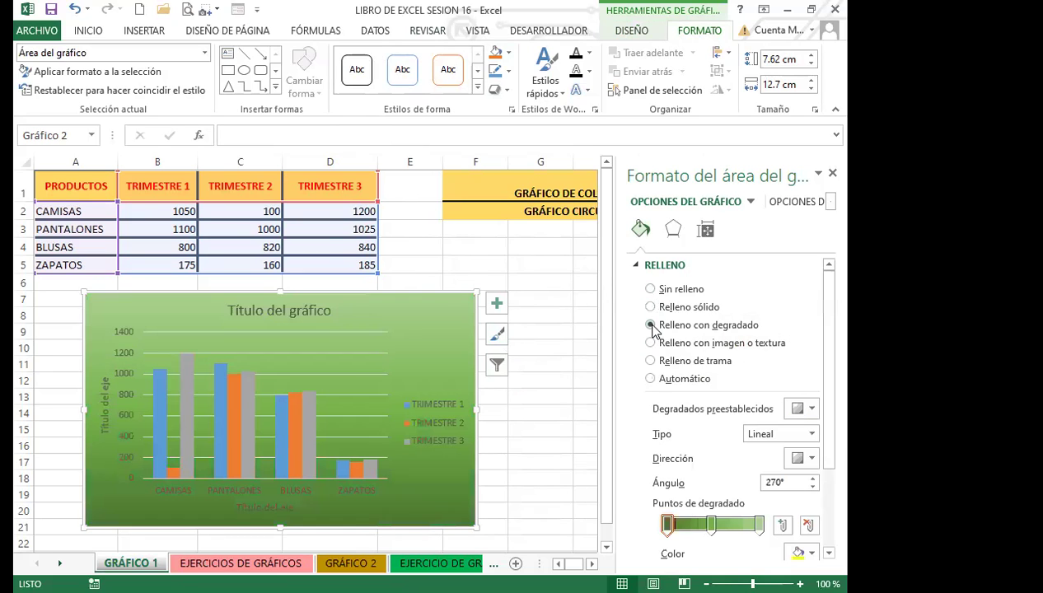
# - Color the chart area gradient's middle stop yellow and its end stop at 100 % red
pyautogui.moveTo(830, 407); pyautogui.dragTo(831, 474)
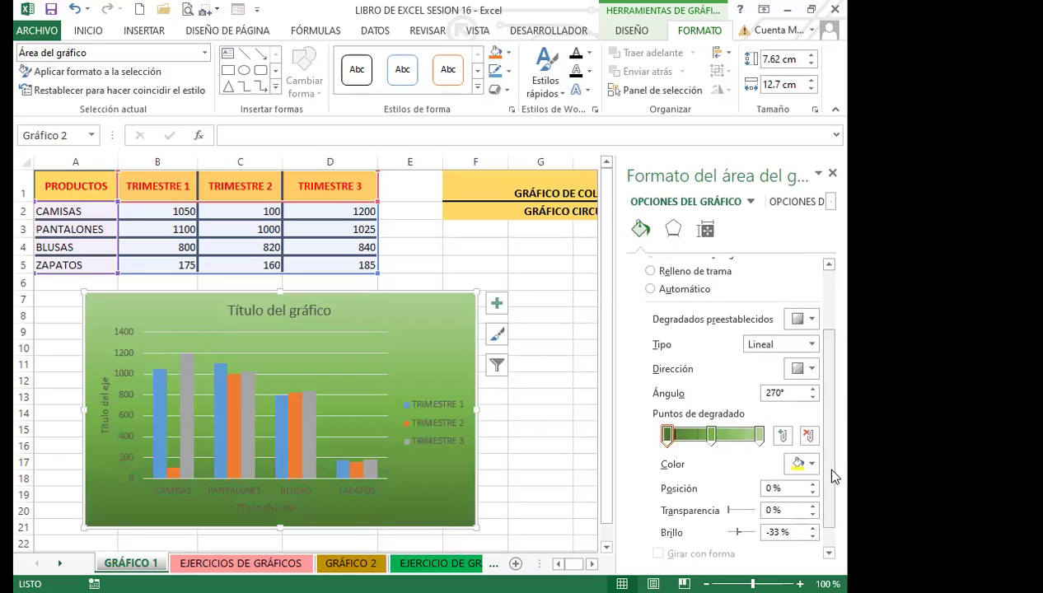
pyautogui.click(710, 435)
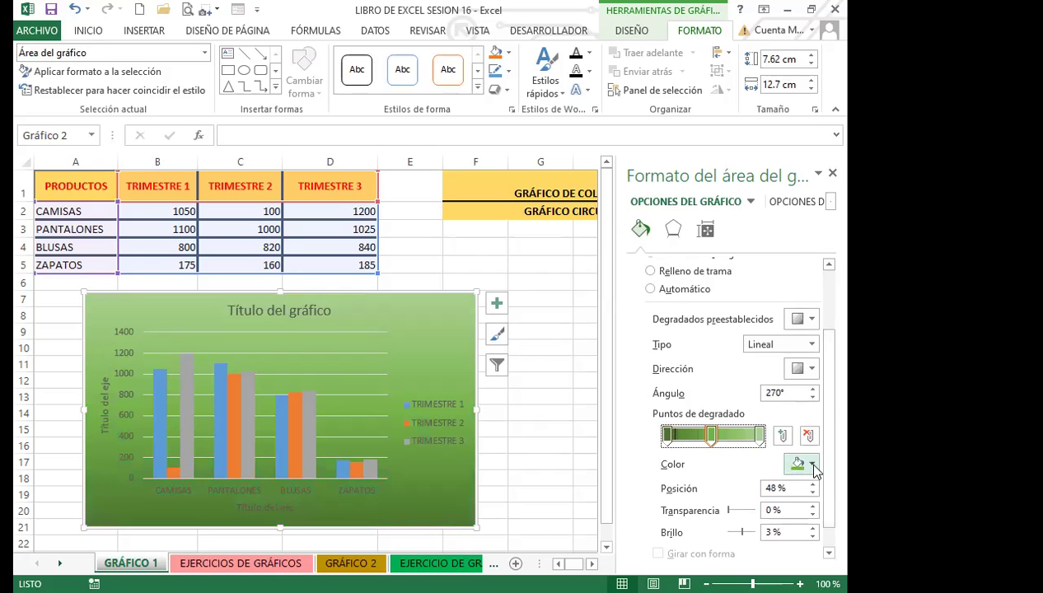
pyautogui.click(812, 466)
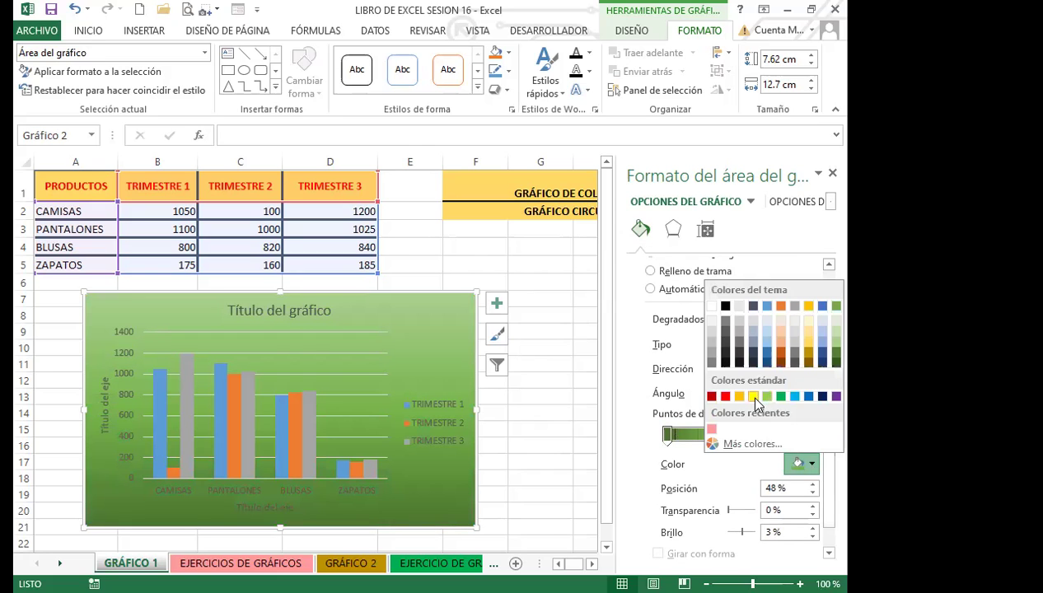
pyautogui.click(754, 398)
pyautogui.click(758, 435)
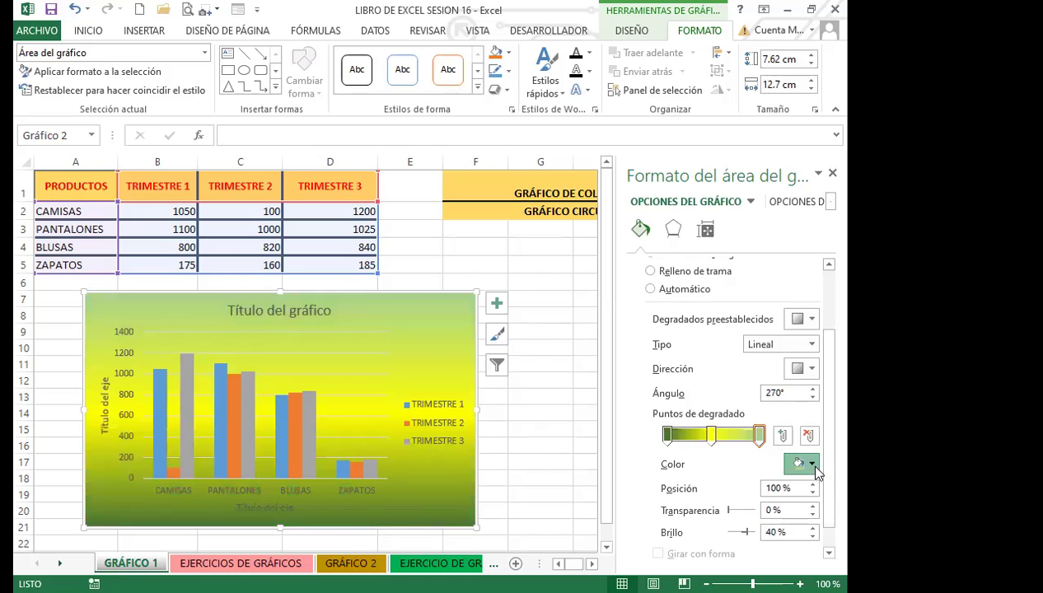
pyautogui.click(813, 467)
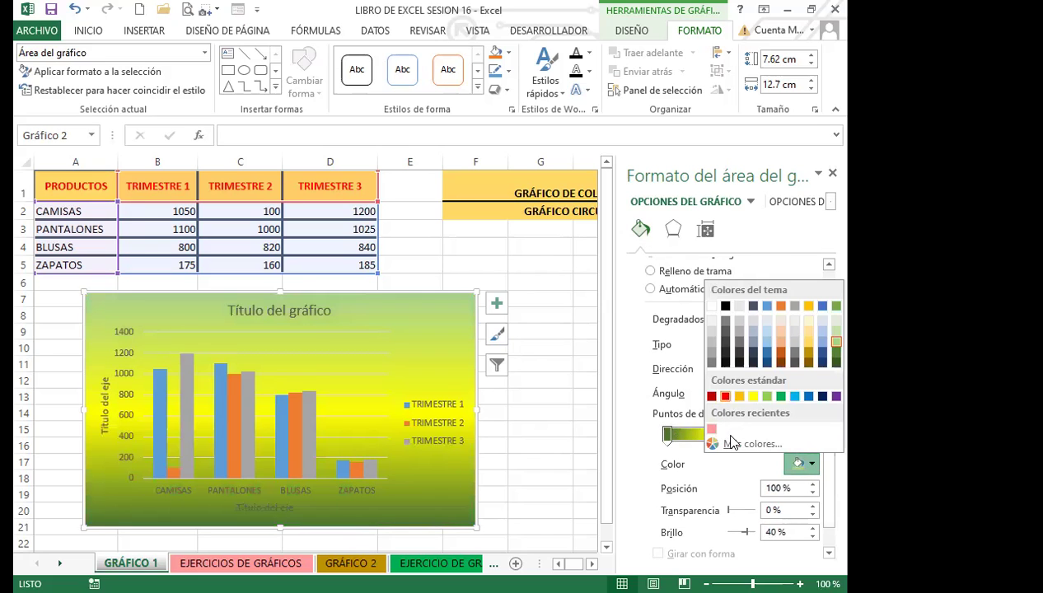
pyautogui.click(725, 397)
# - Add two gradient stops to the chart area's fill: light blue at 69 % and dark gold at 18 %
pyautogui.click(730, 434)
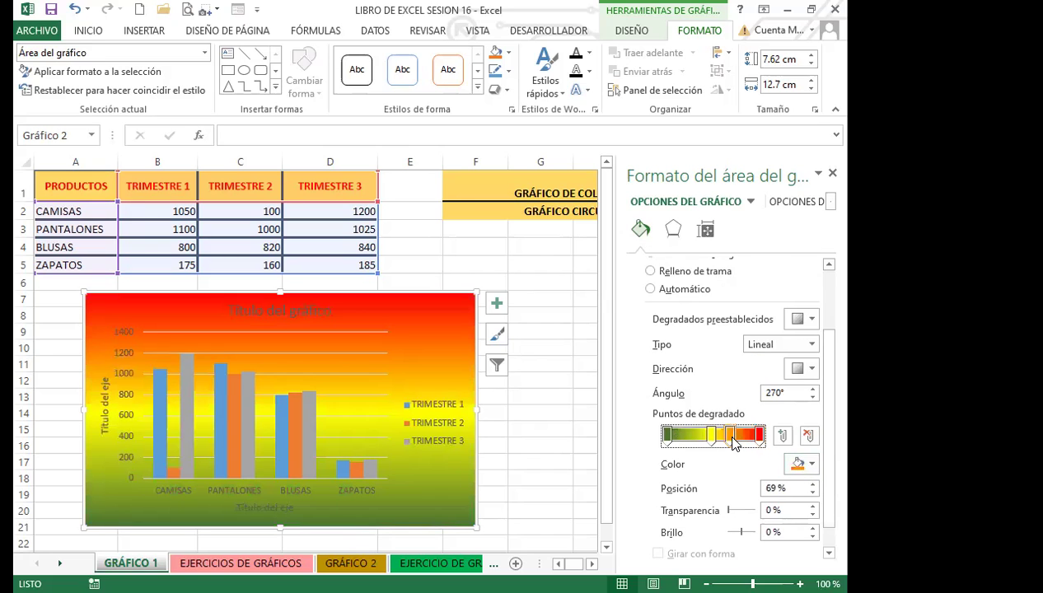
pyautogui.click(799, 466)
pyautogui.click(794, 398)
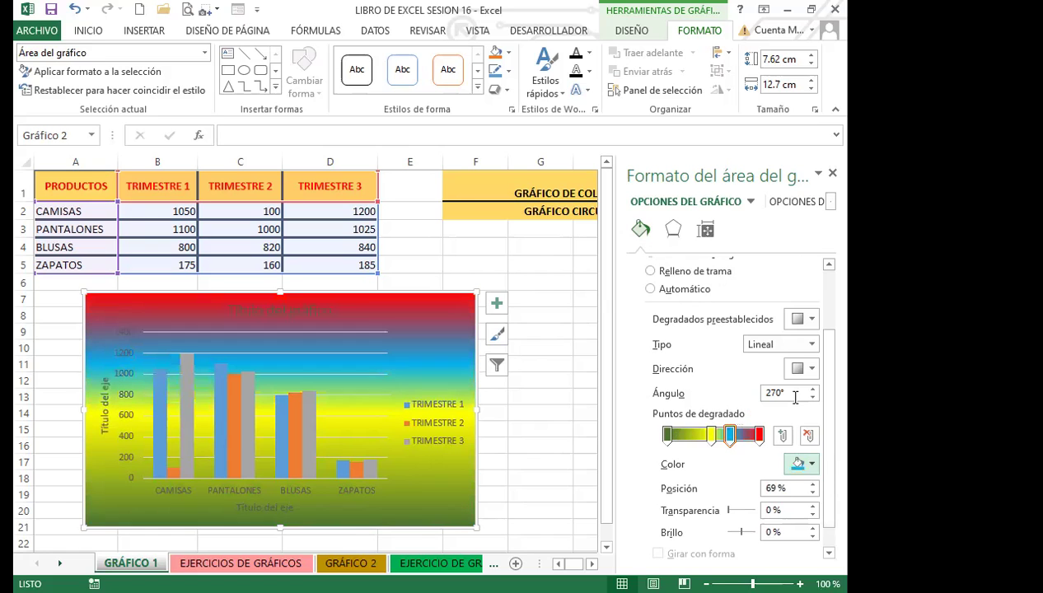
pyautogui.click(682, 435)
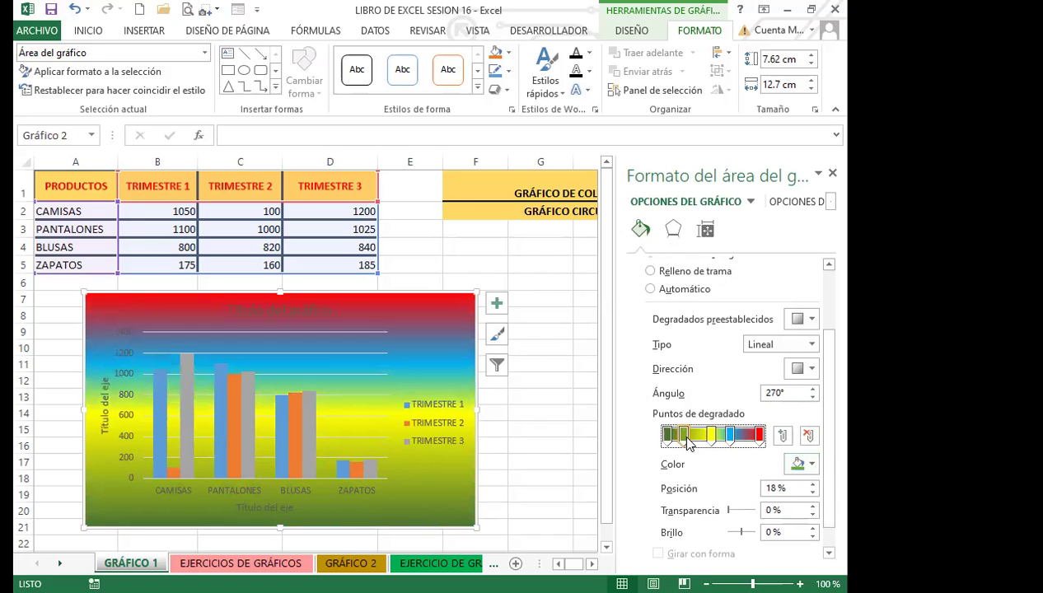
pyautogui.click(812, 464)
pyautogui.click(792, 356)
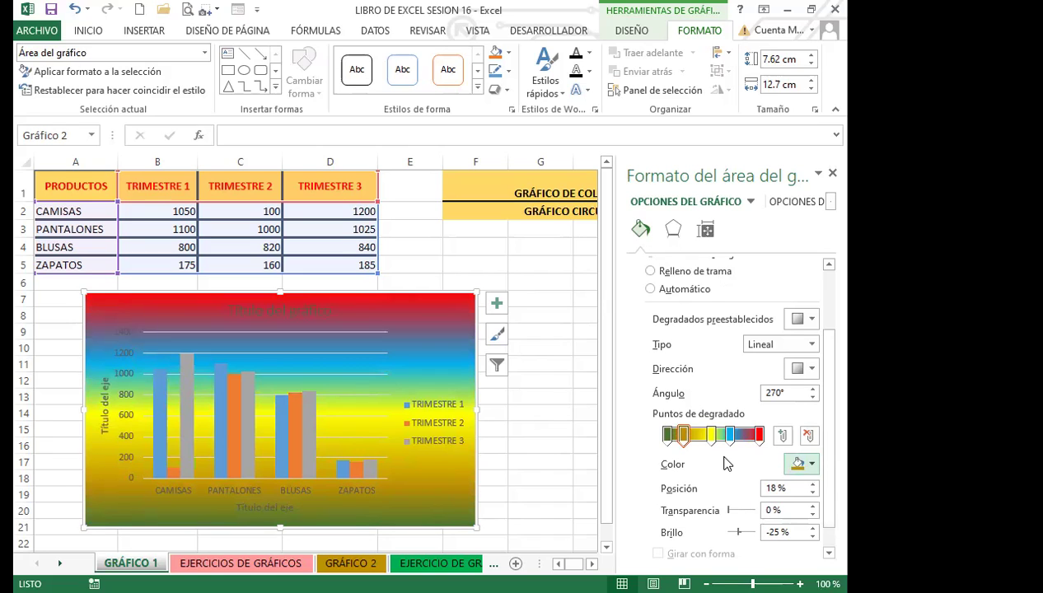
# - Change the color of the gradient's first stop, at 0 %, to standard blue
pyautogui.click(667, 434)
pyautogui.click(805, 464)
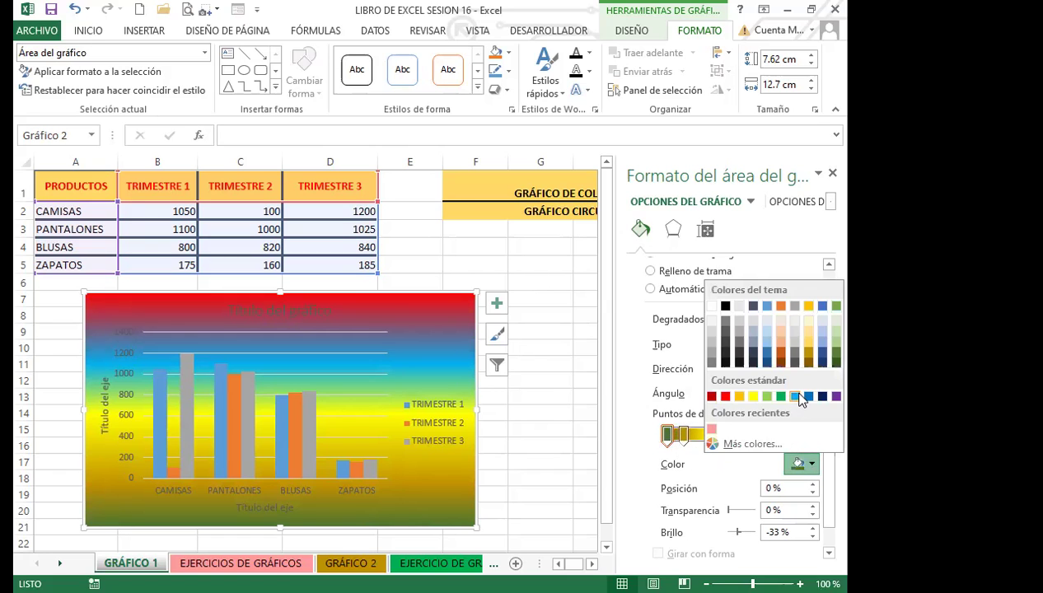
pyautogui.click(806, 398)
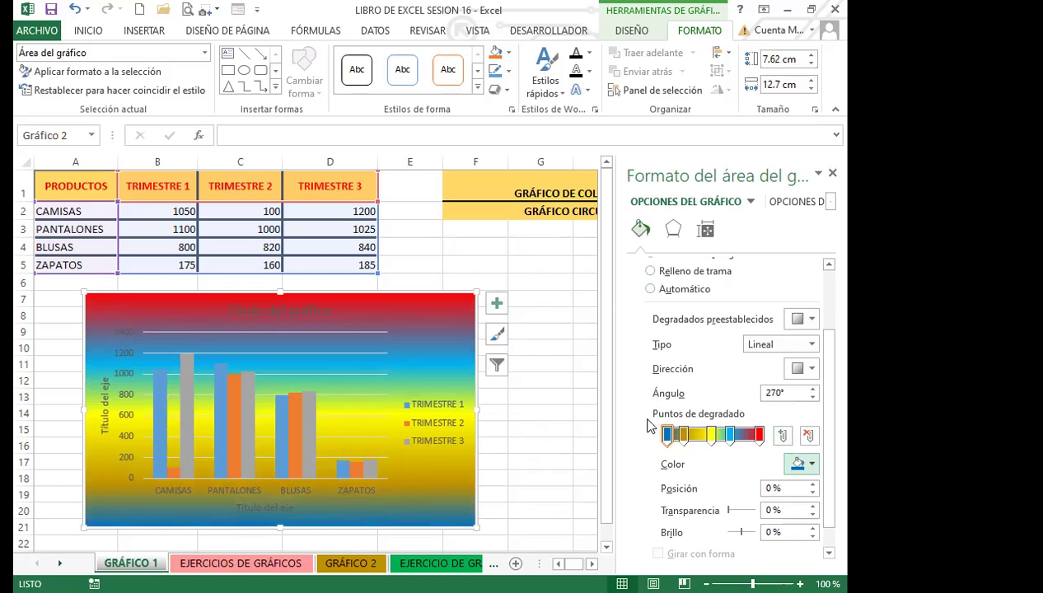
# - Switch the chart area's fill to Relleno con imagen o textura and apply the pink texture
pyautogui.click(641, 230)
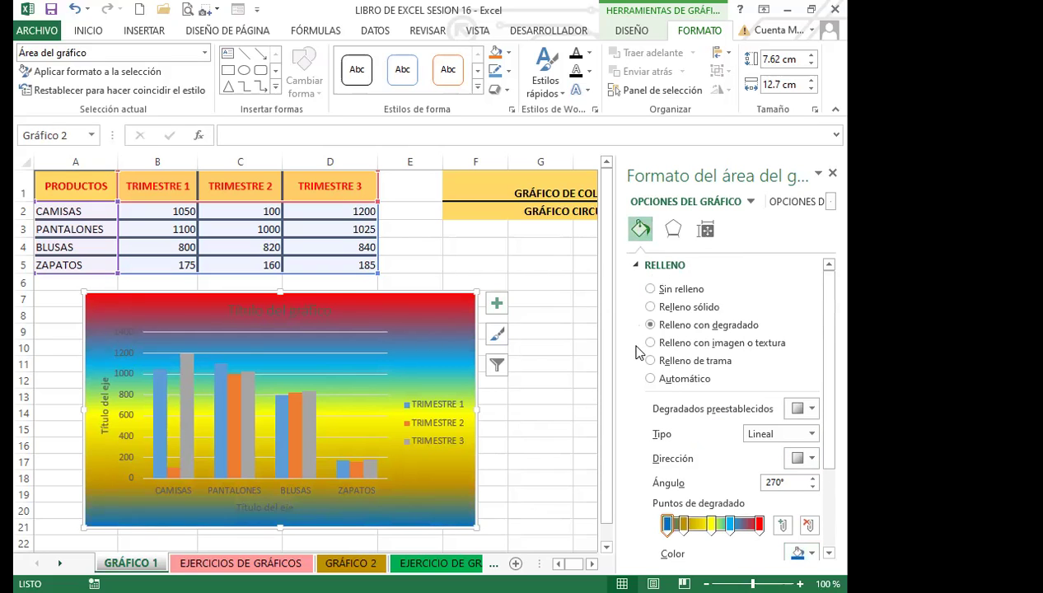
pyautogui.click(661, 345)
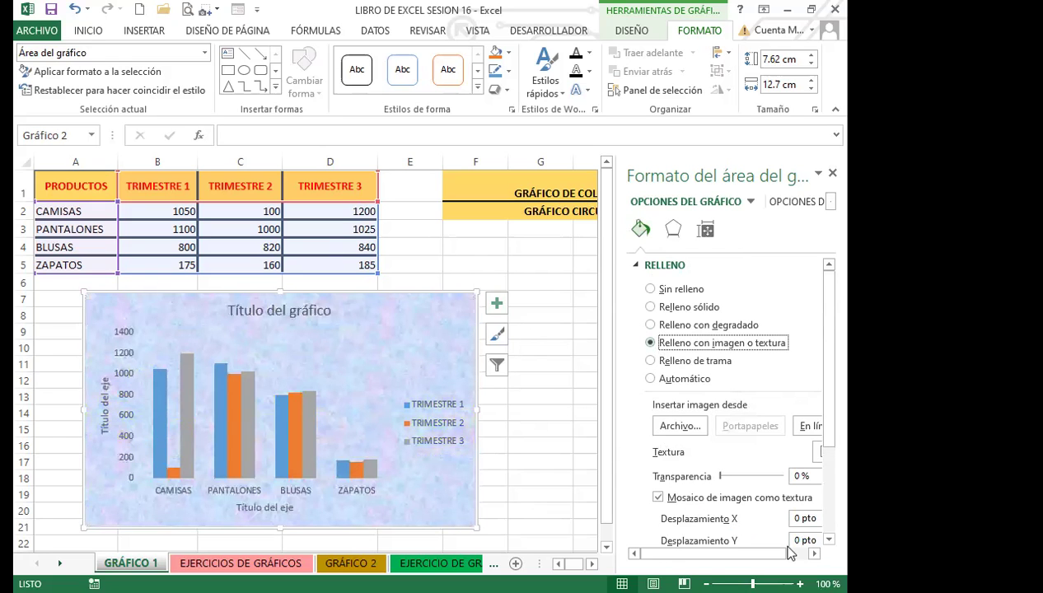
pyautogui.hscroll(1, 795, 459)
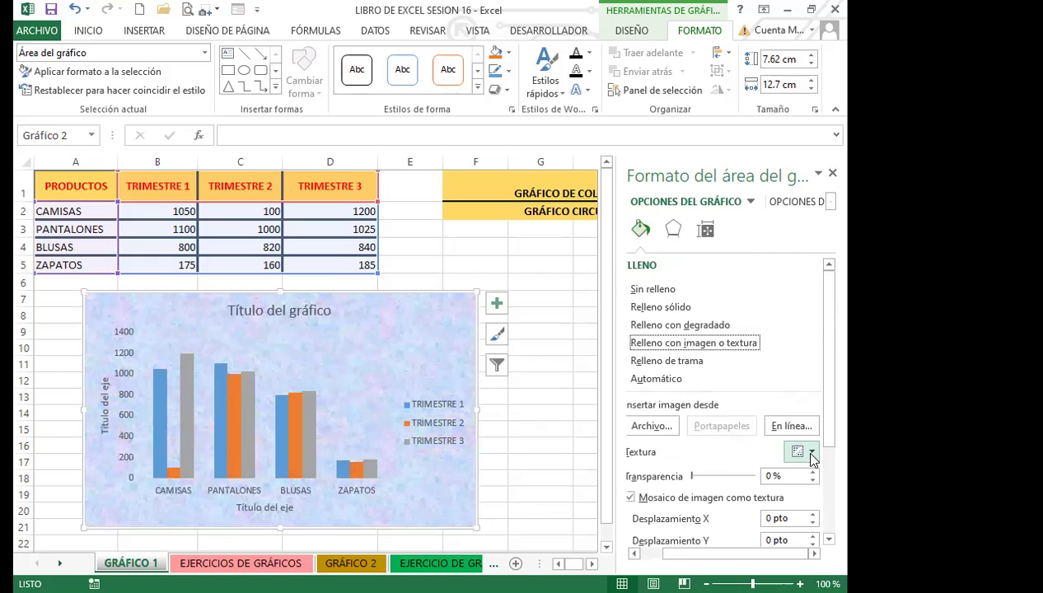
pyautogui.click(812, 453)
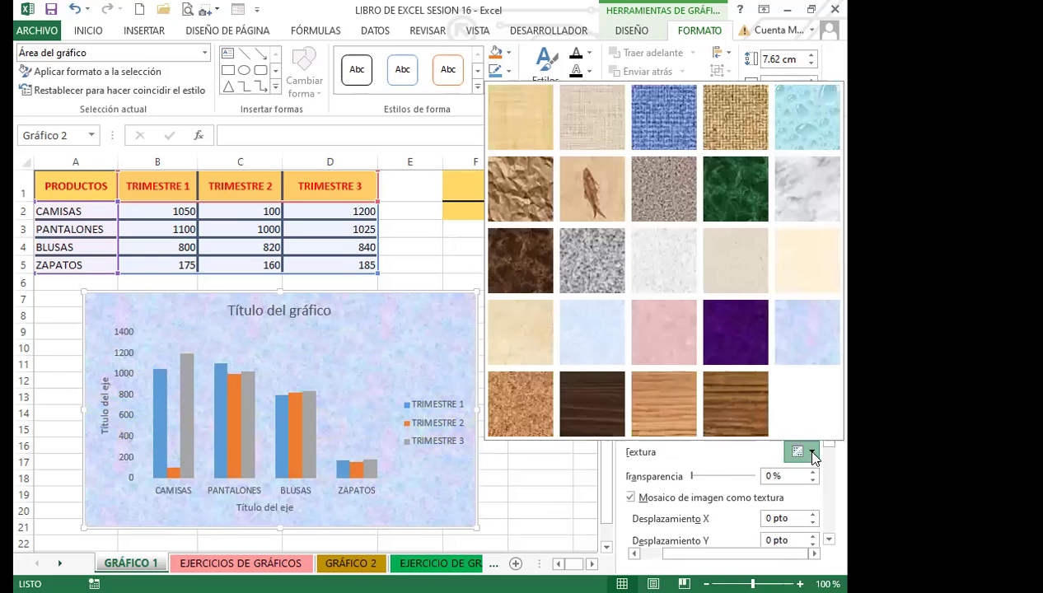
pyautogui.click(651, 333)
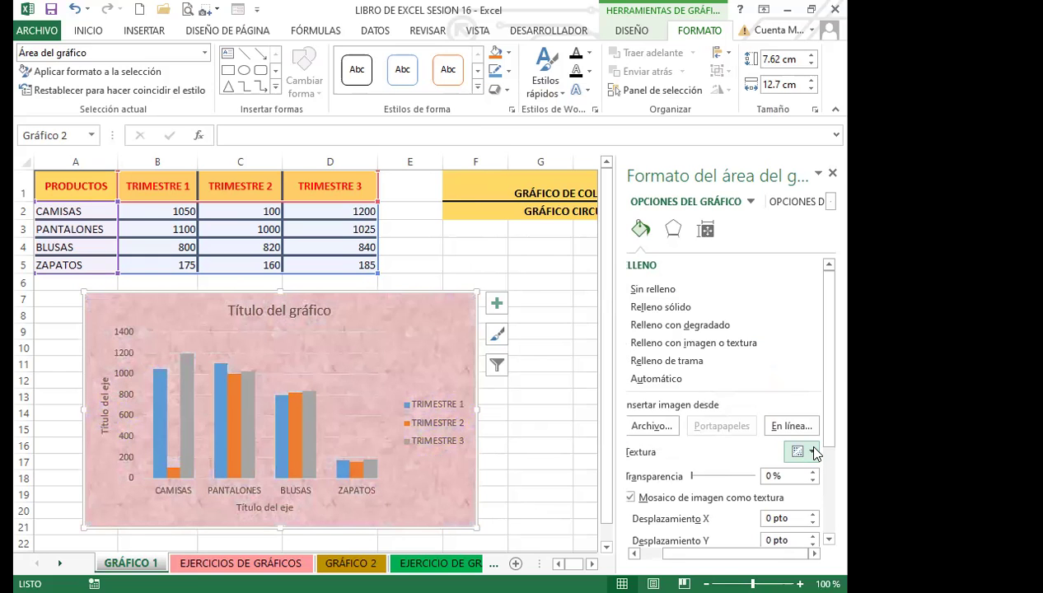
# - Try the parchment and white marble textures on the chart area and settle on the fossil fish texture
pyautogui.click(811, 452)
pyautogui.click(813, 453)
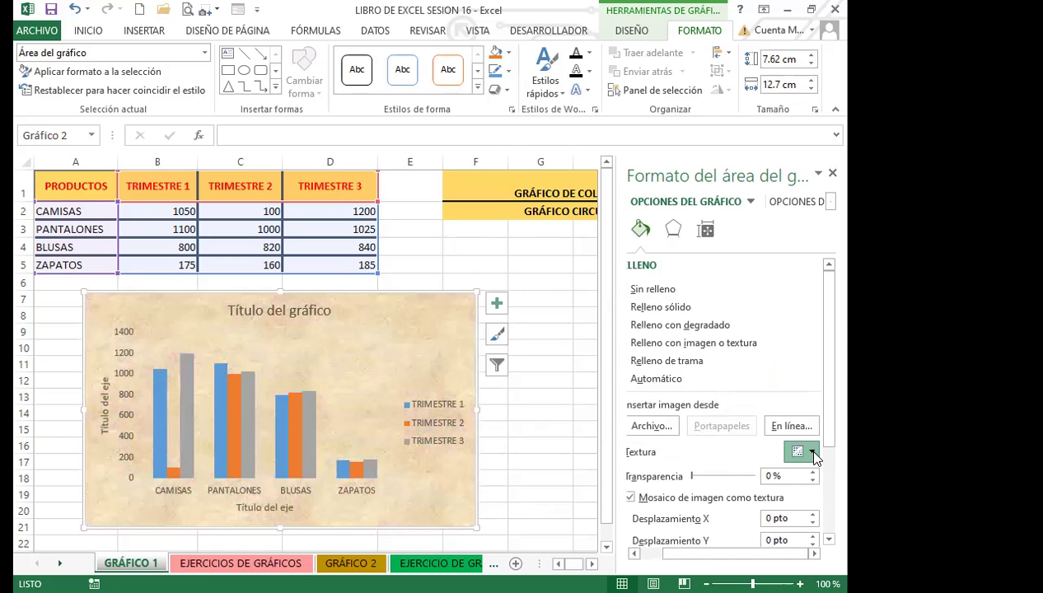
pyautogui.click(813, 454)
pyautogui.click(801, 202)
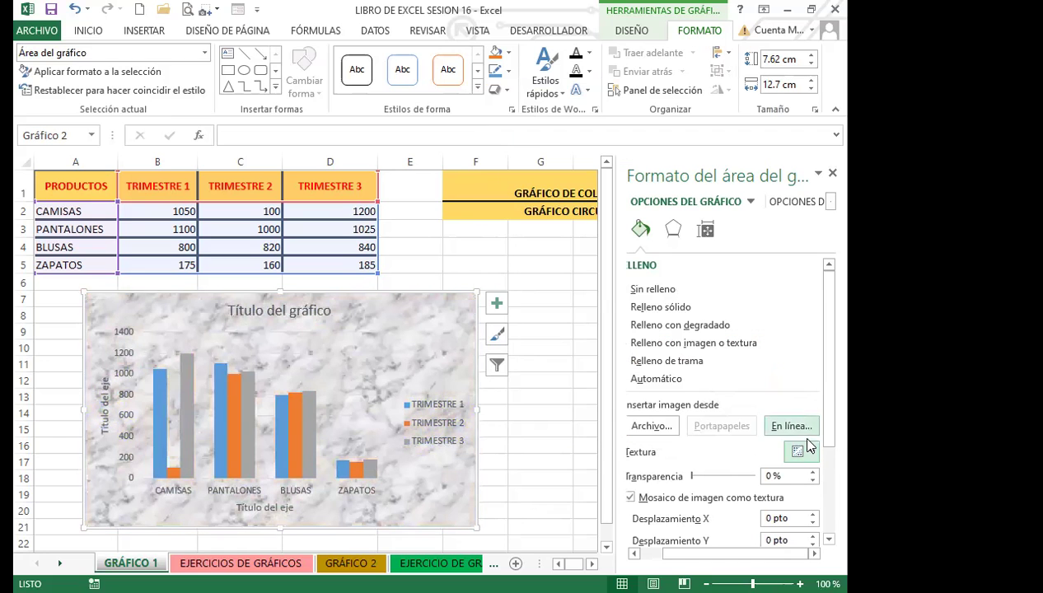
pyautogui.click(807, 449)
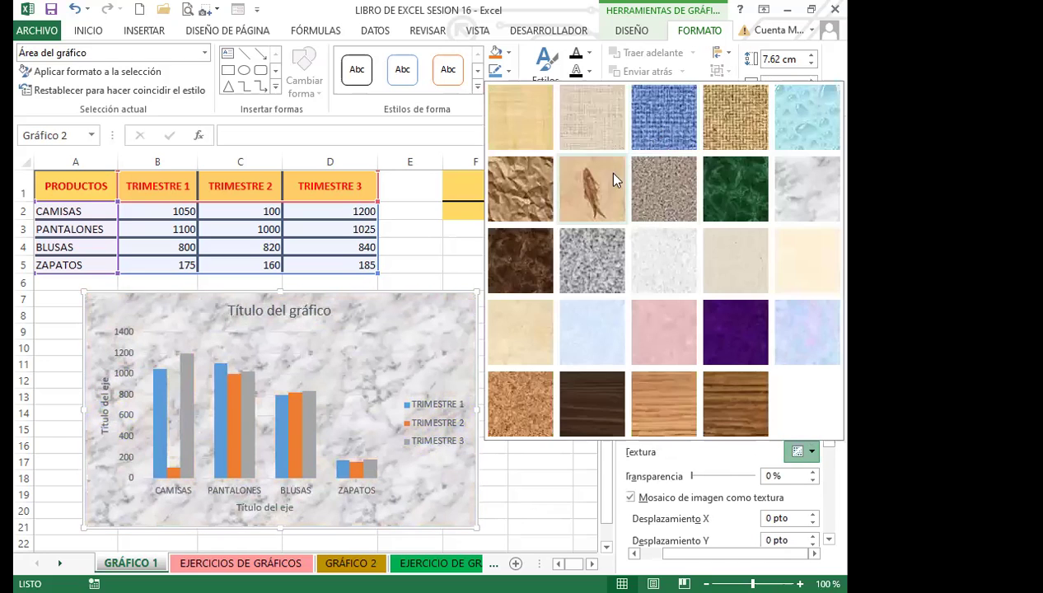
pyautogui.click(575, 192)
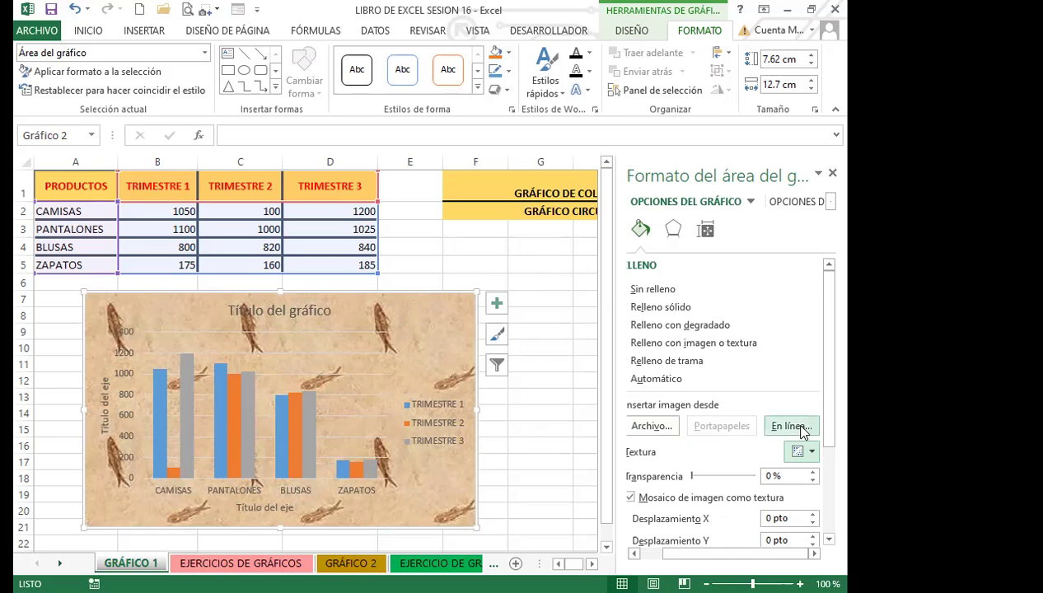
# - Start inserting a fill picture for the chart area from a file and go to Disco local (C:)
pyautogui.moveTo(675, 554); pyautogui.dragTo(645, 554)
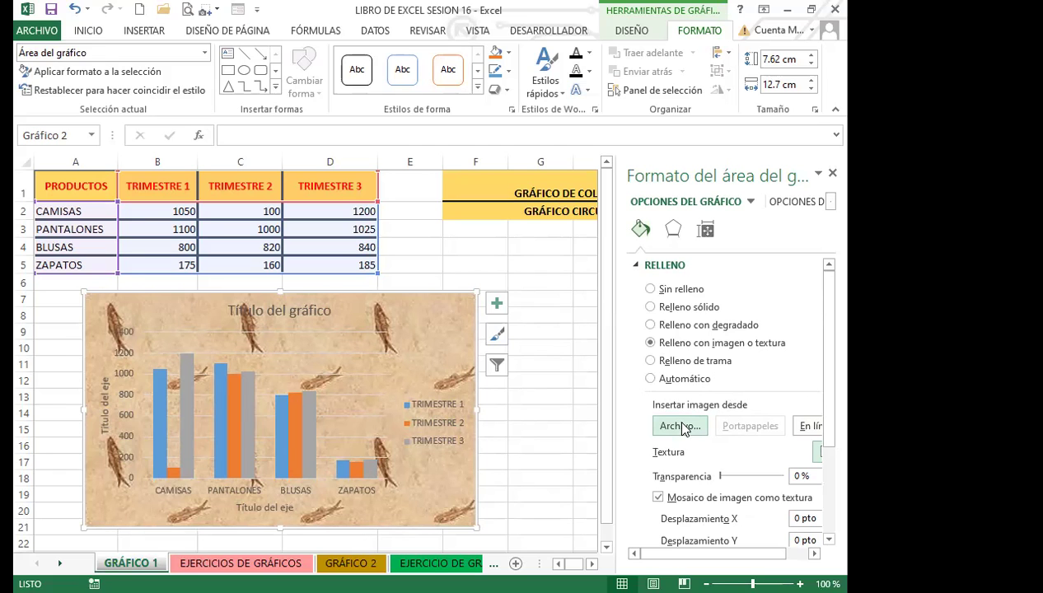
pyautogui.click(680, 426)
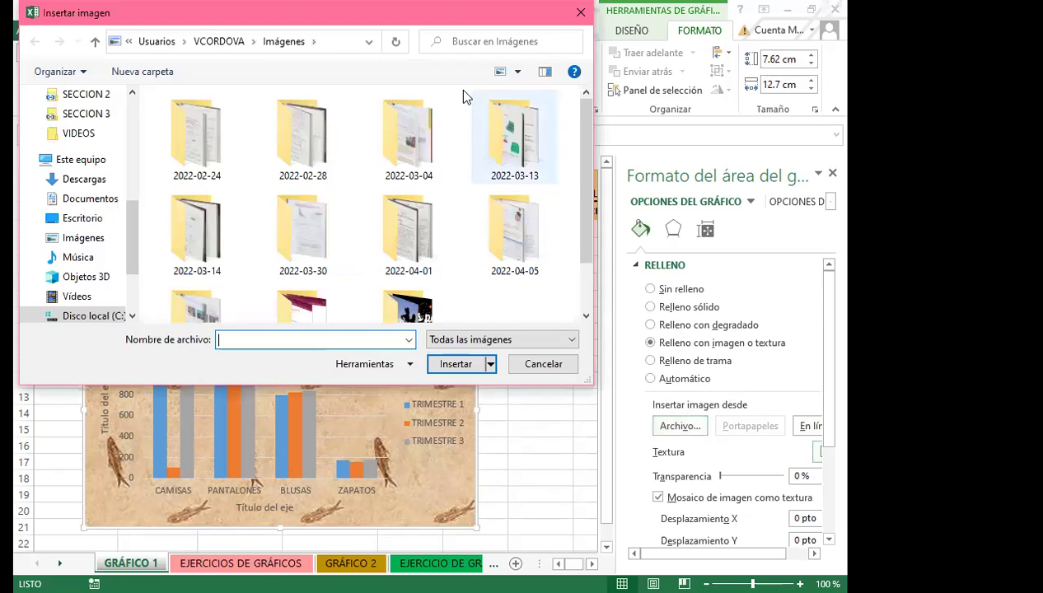
pyautogui.click(89, 318)
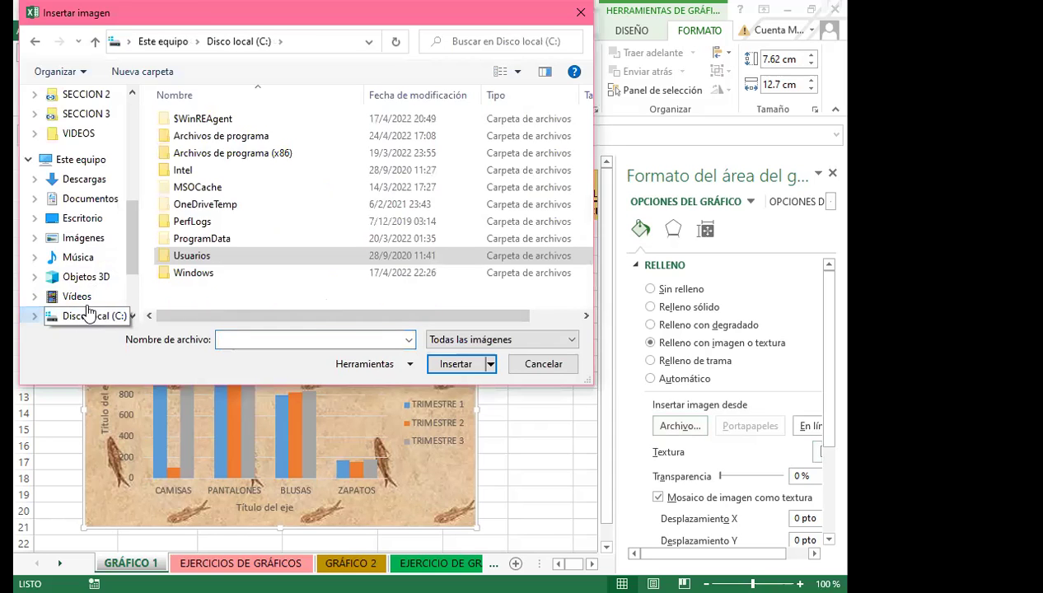
pyautogui.click(243, 140)
pyautogui.doubleClick(243, 140)
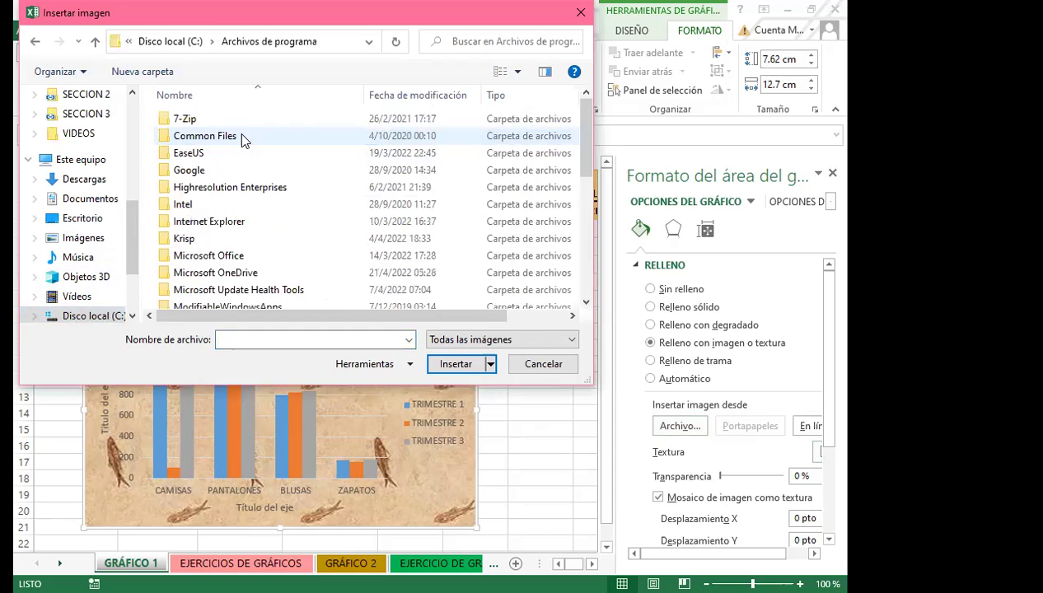
pyautogui.scroll(-1, 237, 198)
pyautogui.doubleClick(228, 214)
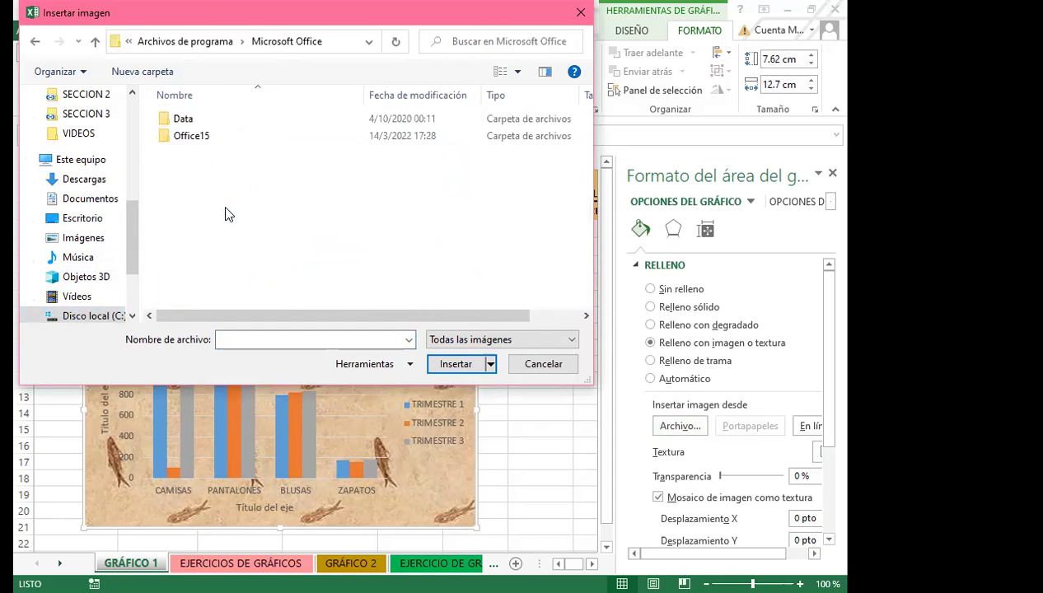
pyautogui.click(34, 43)
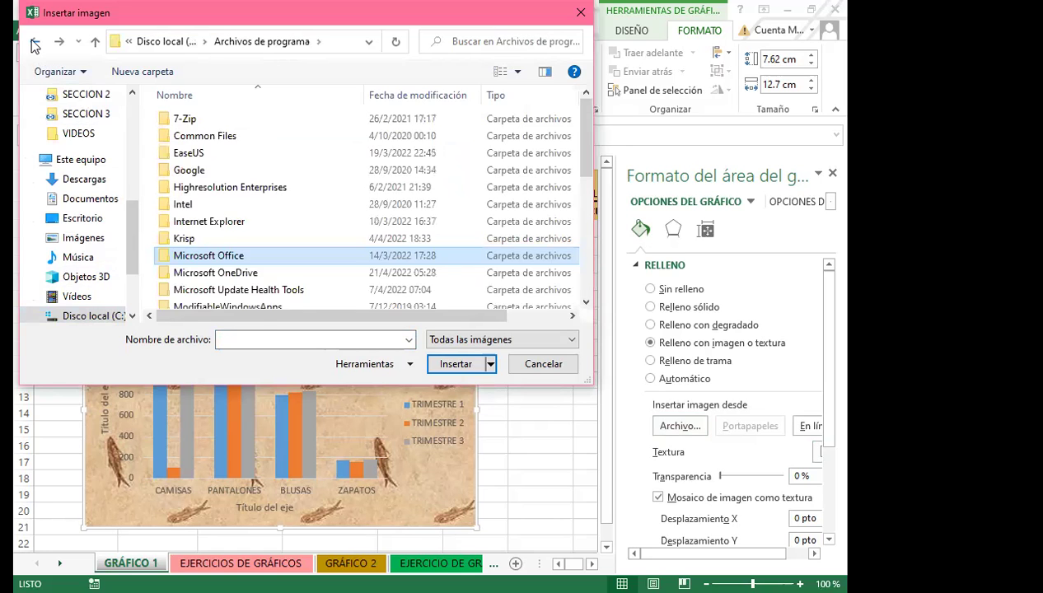
pyautogui.click(35, 43)
# - Open the PUB60COR clip art folder under Archivos de programa (x86), Microsoft Office, CLIPART
pyautogui.click(237, 156)
pyautogui.doubleClick(237, 159)
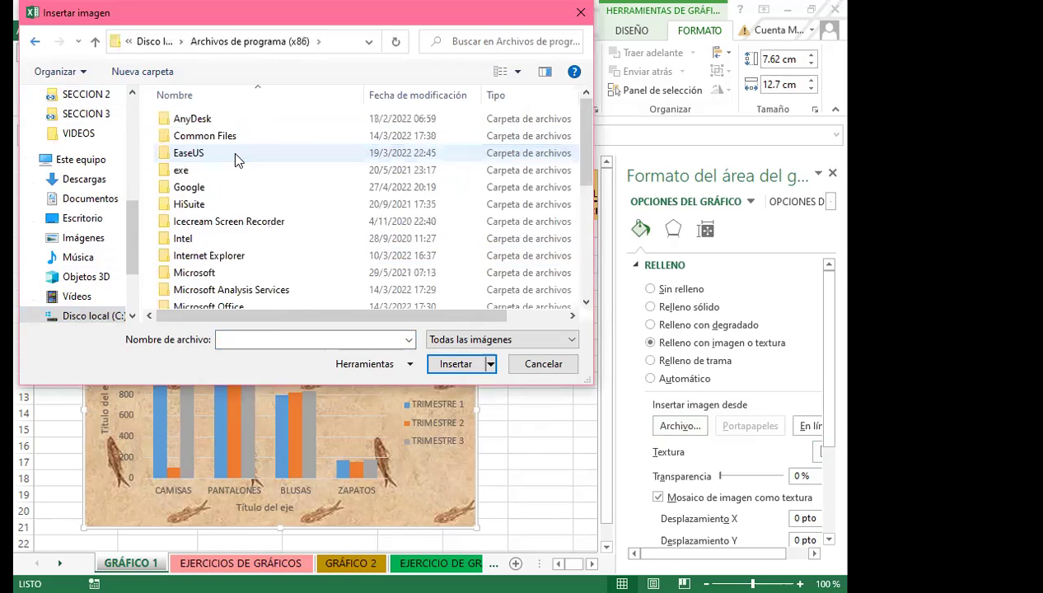
pyautogui.doubleClick(231, 299)
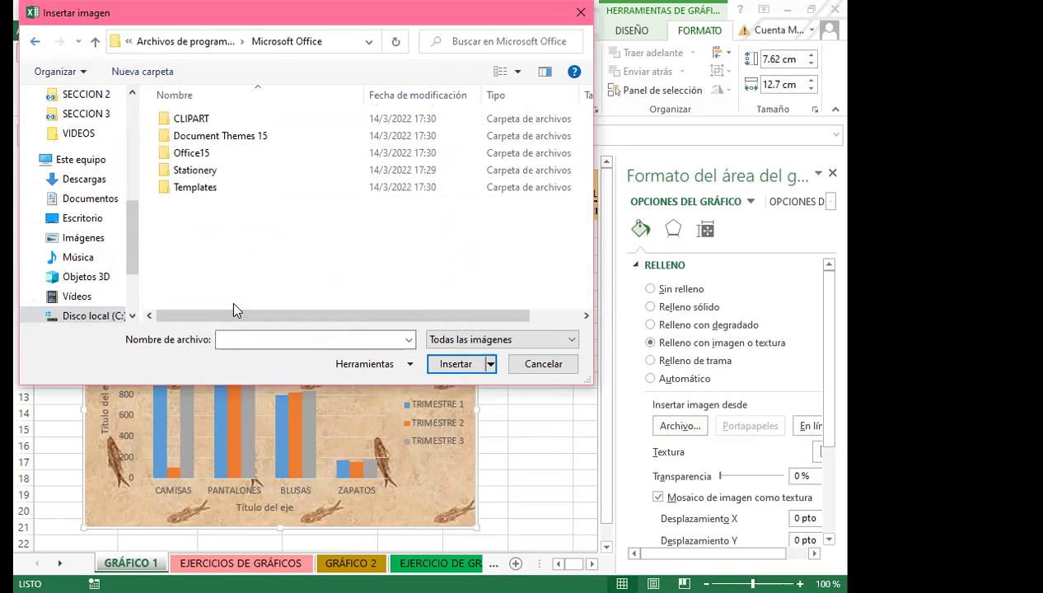
pyautogui.doubleClick(200, 119)
pyautogui.doubleClick(200, 120)
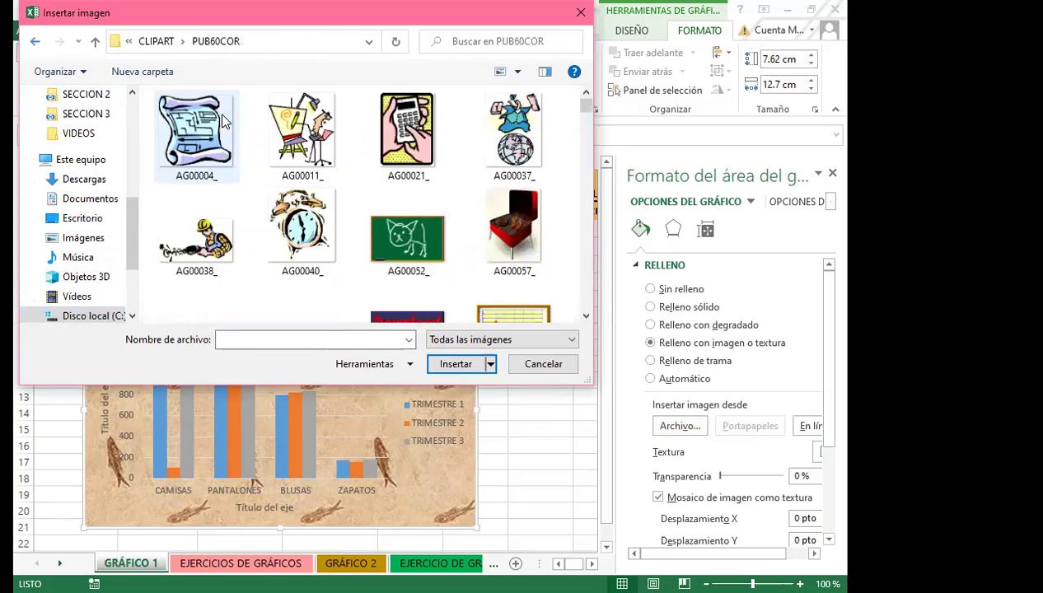
# - Find the red sunset picture PH01265U in the clip art folder and insert it as the chart area's fill
pyautogui.moveTo(586, 113); pyautogui.dragTo(586, 289)
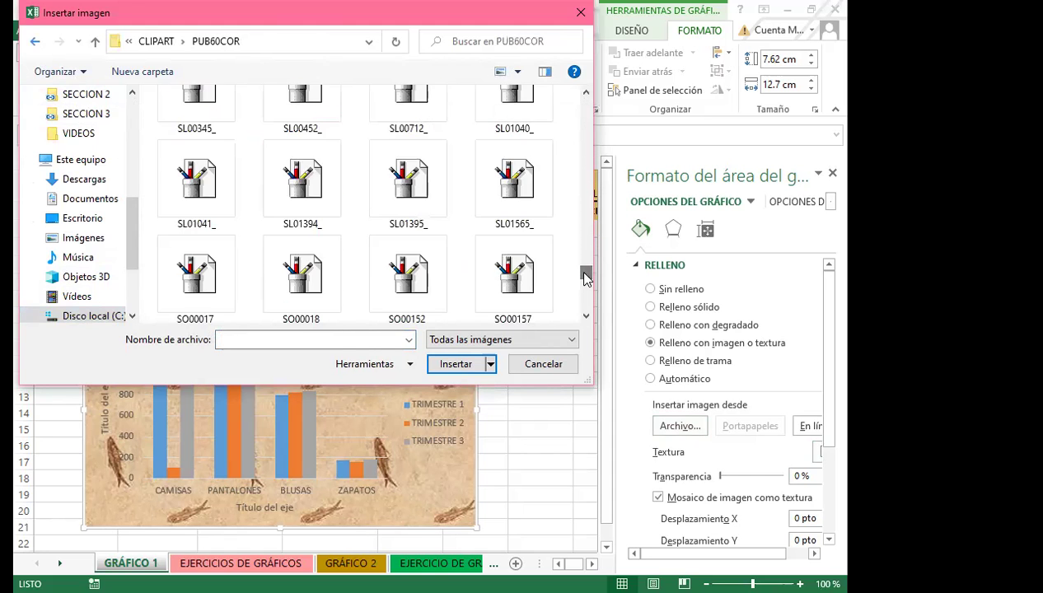
pyautogui.scroll(3, 368, 226)
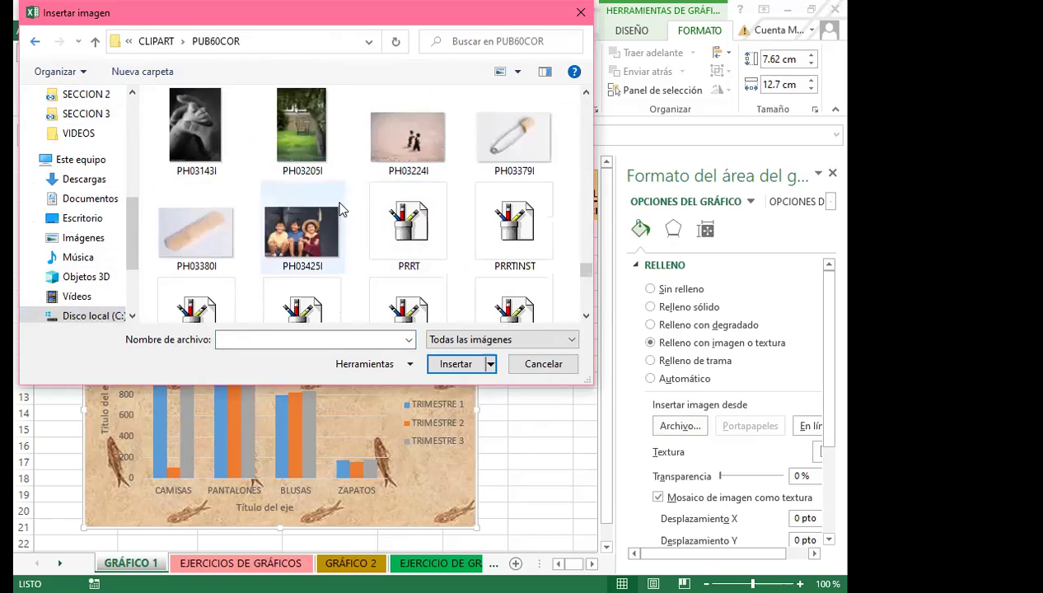
pyautogui.scroll(3, 338, 216)
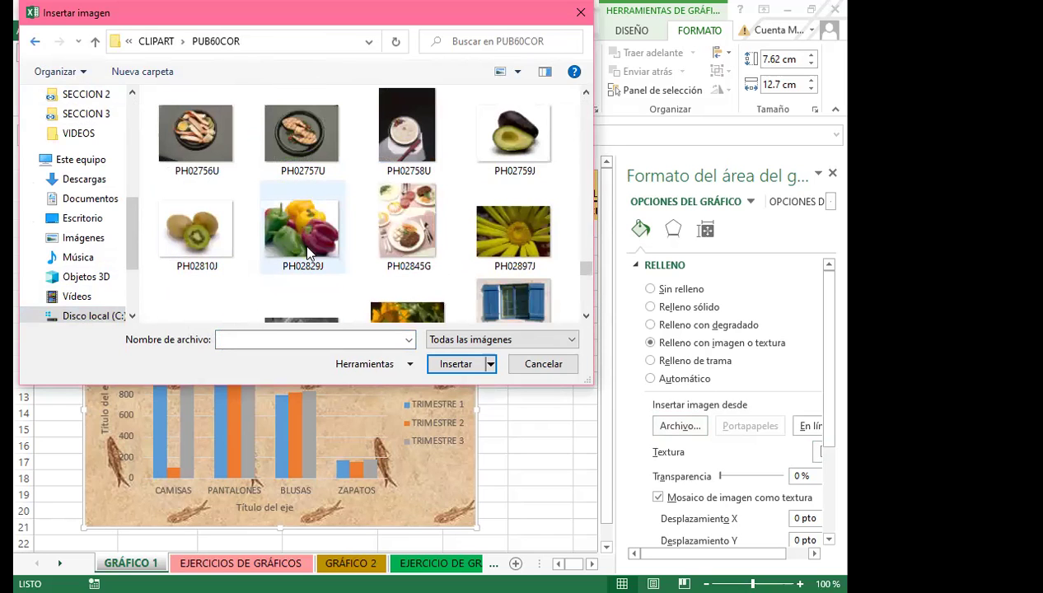
pyautogui.scroll(-9, 300, 246)
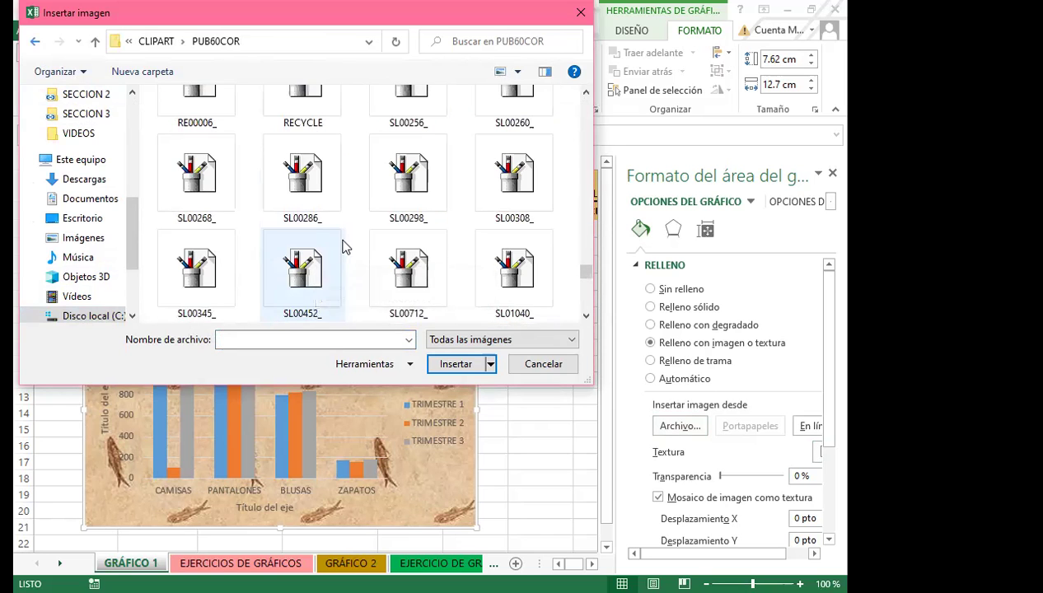
pyautogui.scroll(-3, 414, 244)
pyautogui.scroll(-10, 346, 257)
pyautogui.scroll(5, 360, 300)
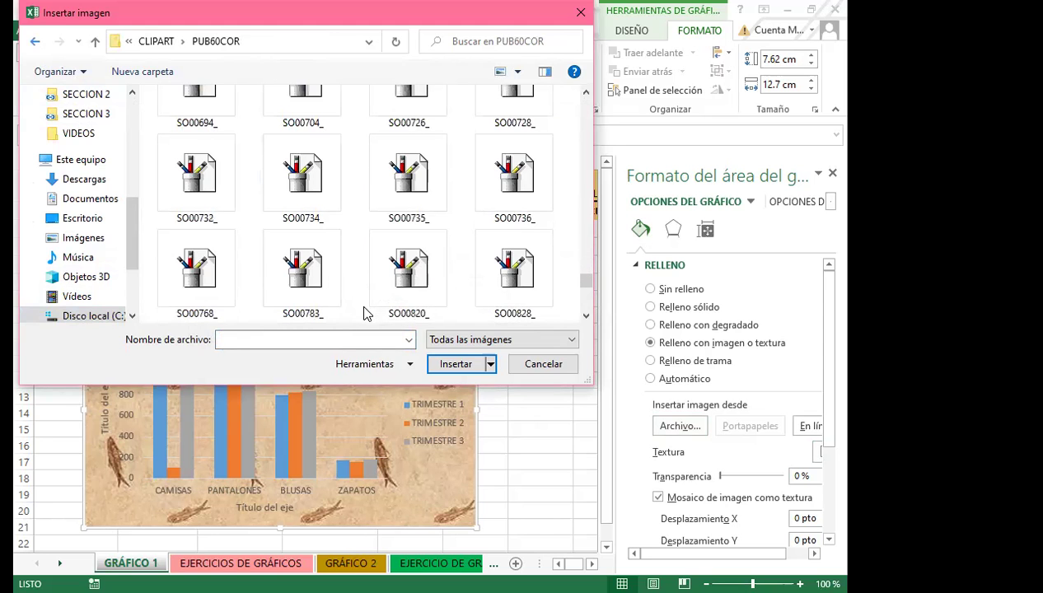
pyautogui.scroll(5, 369, 238)
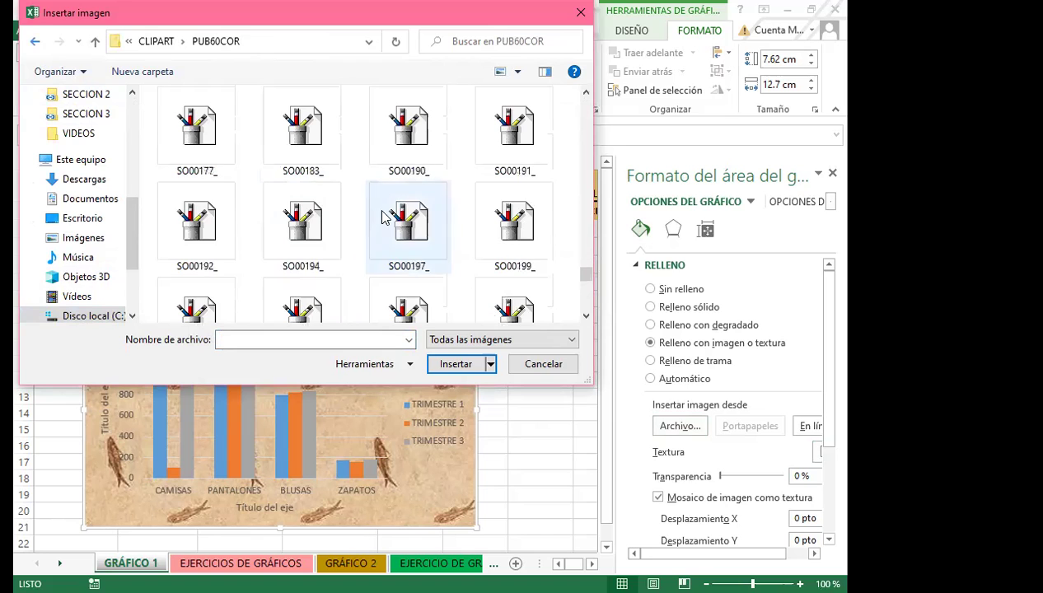
pyautogui.moveTo(586, 273)
pyautogui.mouseDown()
pyautogui.moveTo(585, 251)
pyautogui.moveTo(583, 262)
pyautogui.mouseUp()
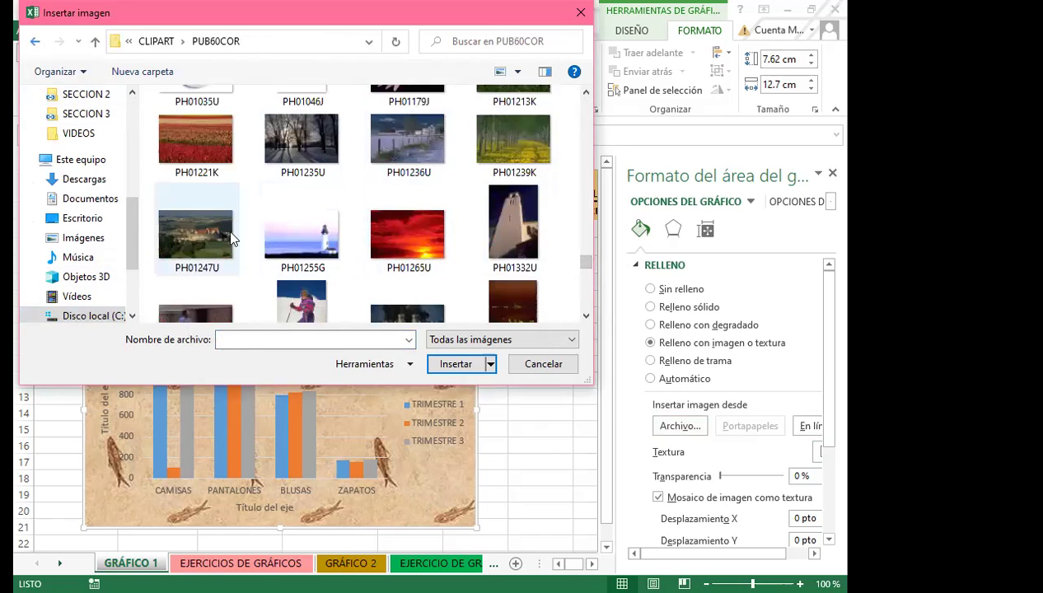
pyautogui.click(412, 235)
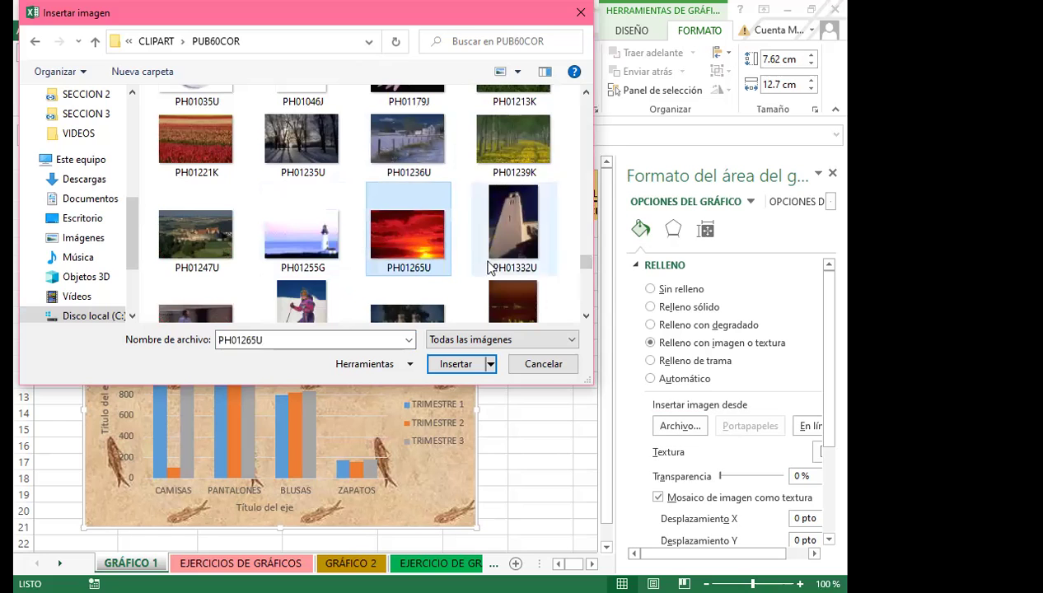
pyautogui.click(464, 363)
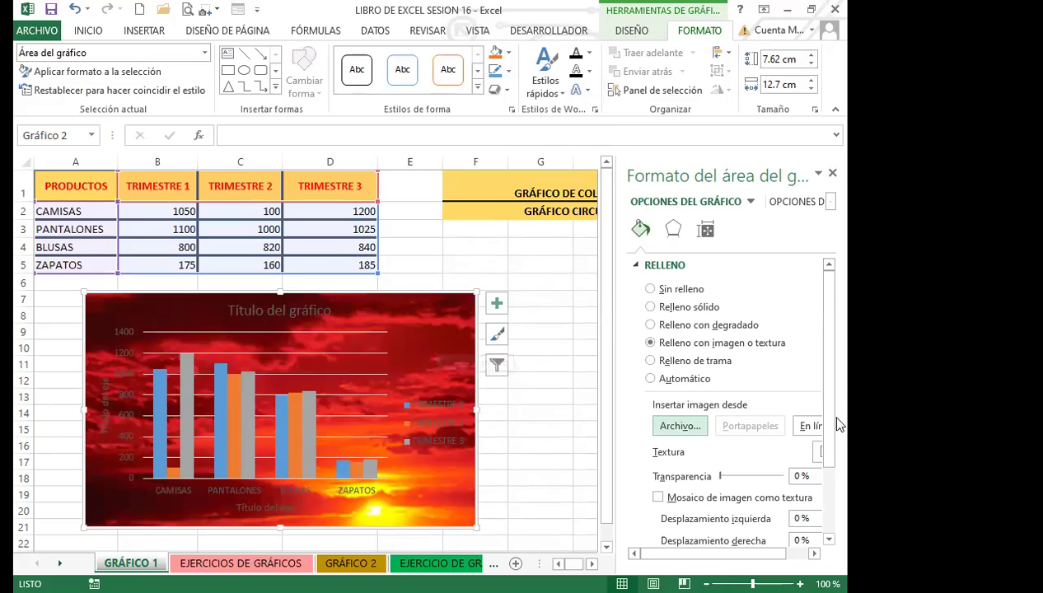
# - Open the online picture source for the chart area fill, search Bing for COLORES and browse the images
pyautogui.click(811, 428)
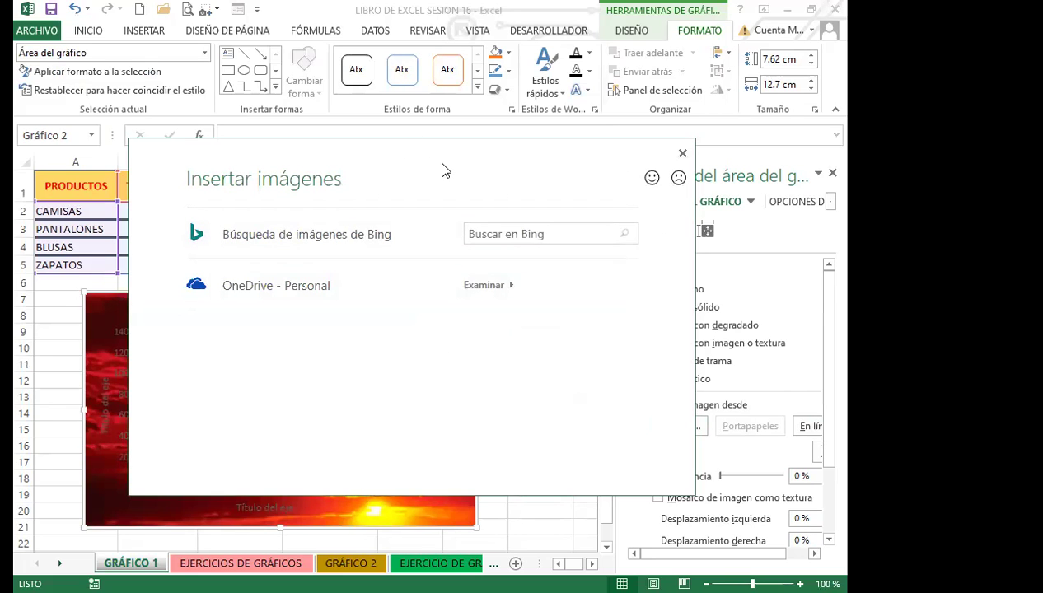
pyautogui.click(498, 232)
pyautogui.write('CO')
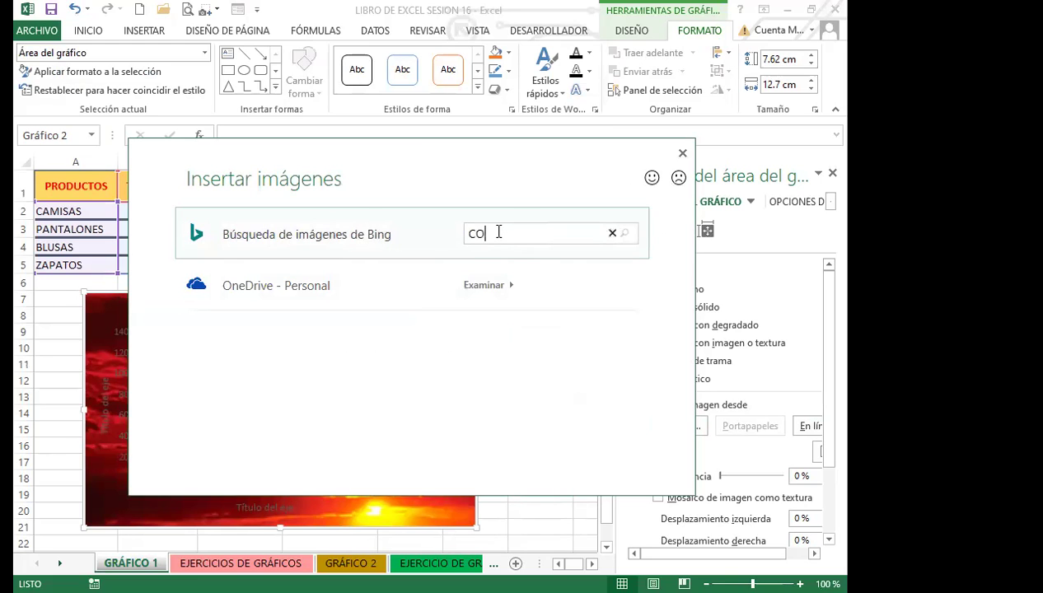
pyautogui.write('LORES')
pyautogui.press('Return')
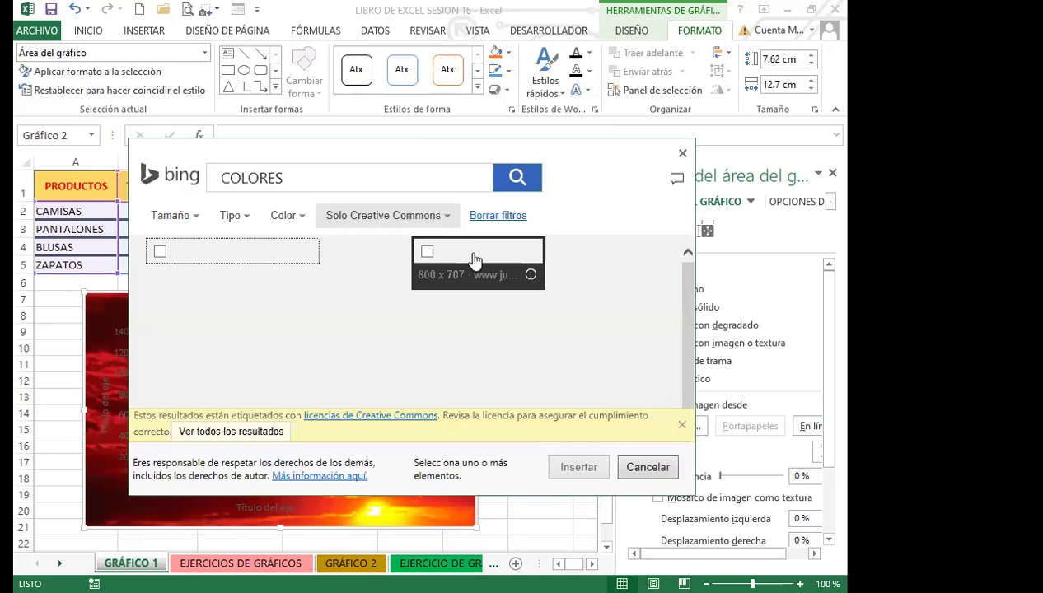
pyautogui.scroll(-6, 368, 336)
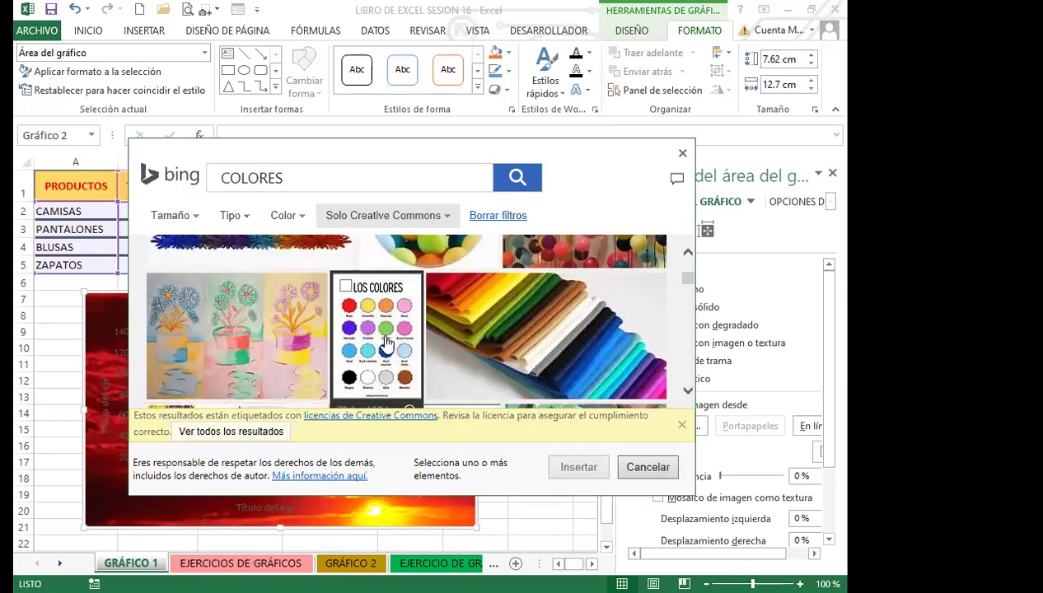
pyautogui.scroll(-6, 391, 349)
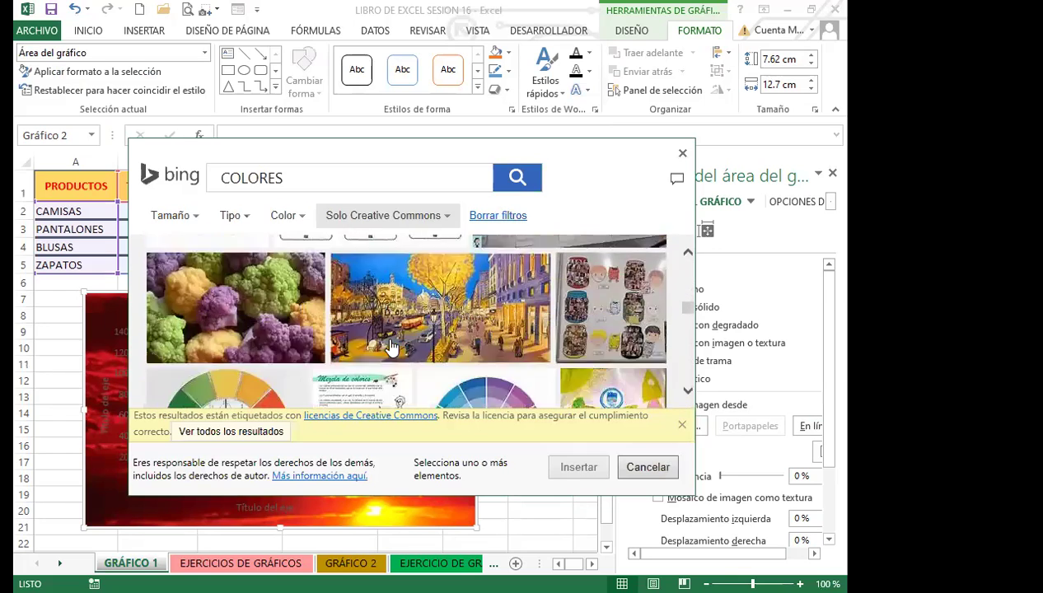
pyautogui.scroll(-5, 391, 349)
# - Change the Bing image search to COLOR and insert the neon dancing figures picture as the chart area's fill
pyautogui.click(303, 173)
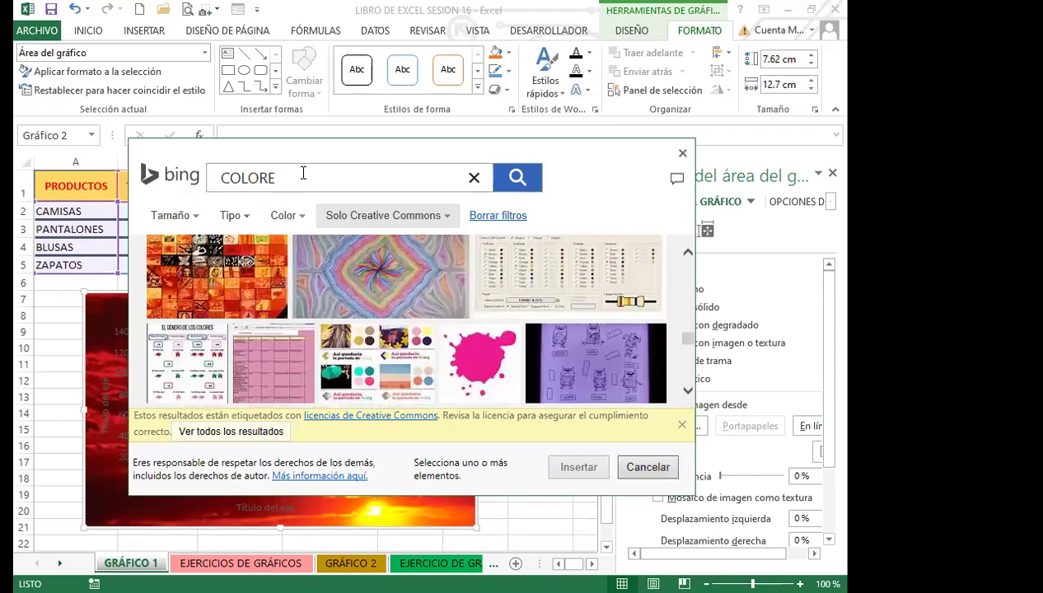
pyautogui.press('BackSpace')
pyautogui.scroll(-3, 434, 329)
pyautogui.scroll(-8, 437, 350)
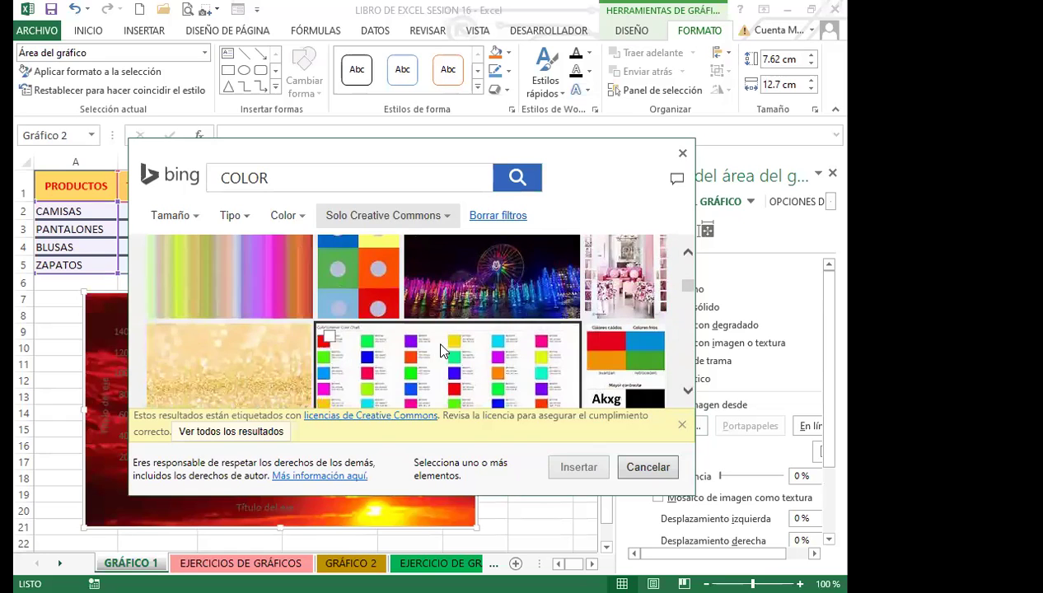
pyautogui.scroll(-8, 442, 353)
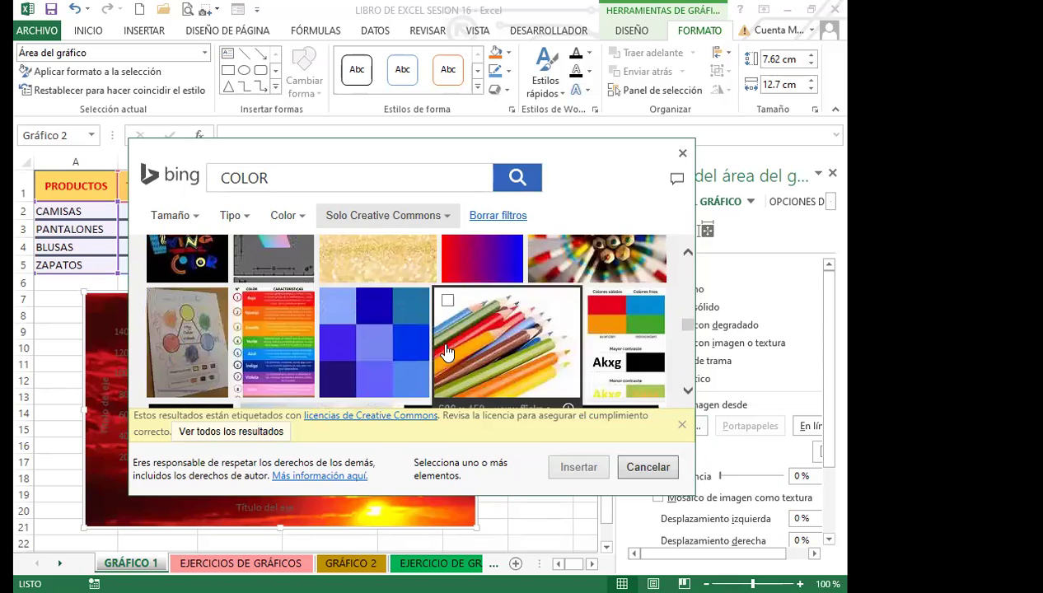
pyautogui.scroll(-6, 445, 351)
pyautogui.scroll(-8, 445, 347)
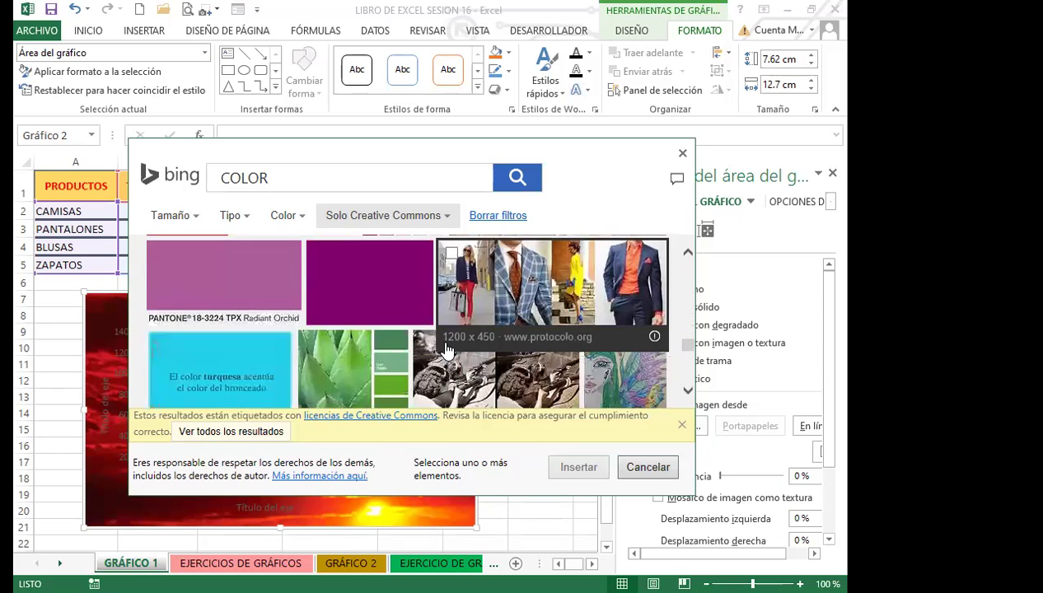
pyautogui.scroll(-8, 445, 347)
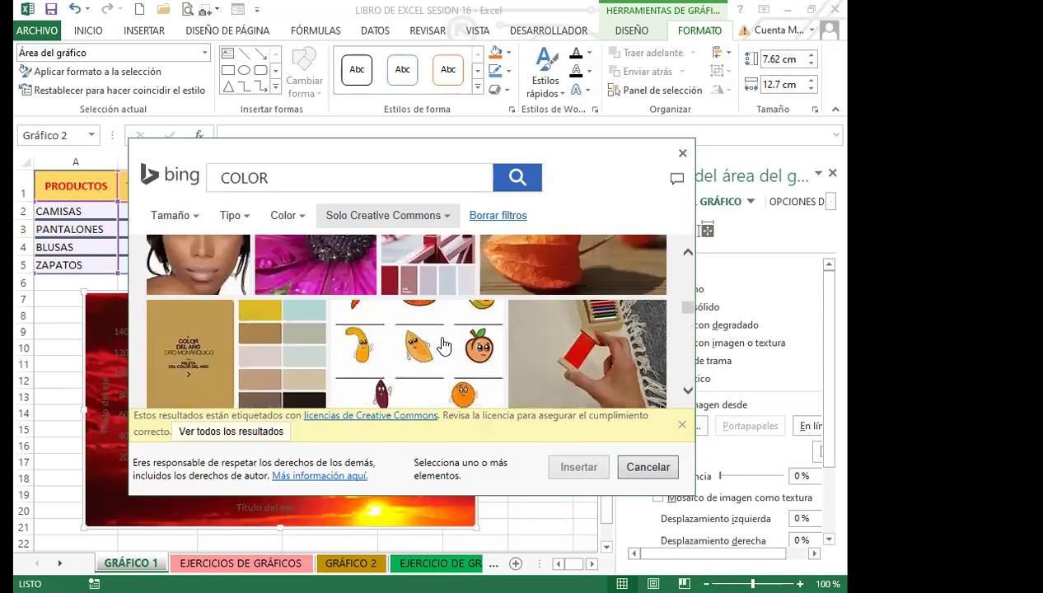
pyautogui.click(583, 375)
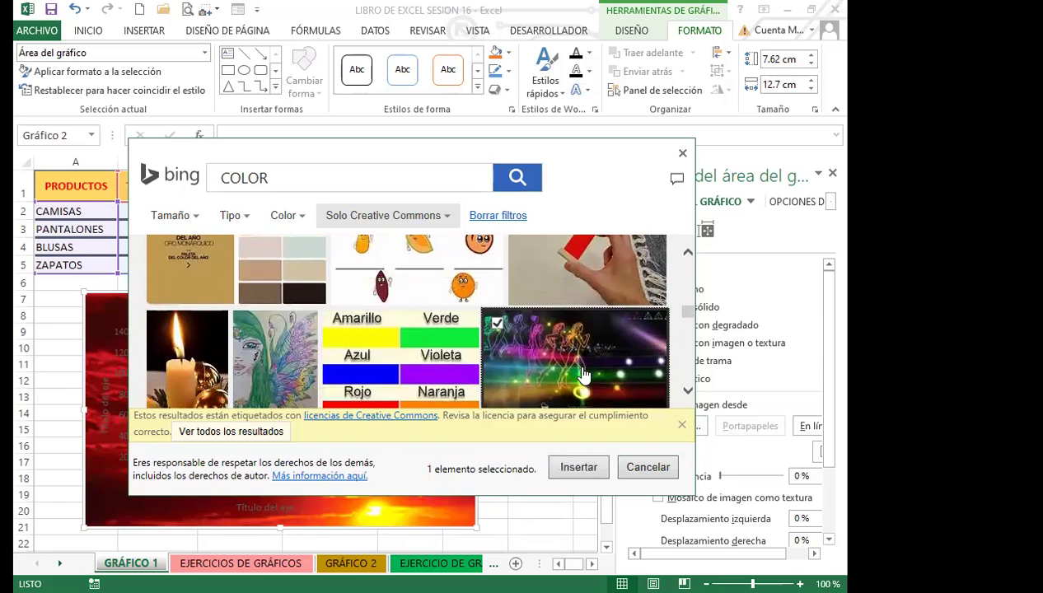
pyautogui.click(581, 468)
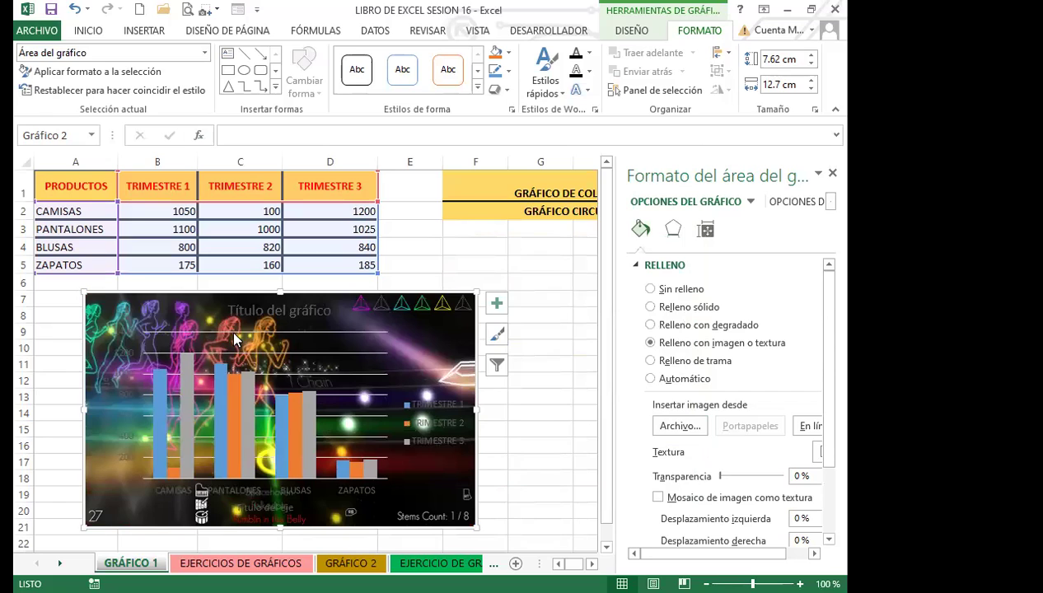
# - Search Bing for COLOR again and replace the chart area's fill picture with the plain dark red textured image
pyautogui.click(807, 434)
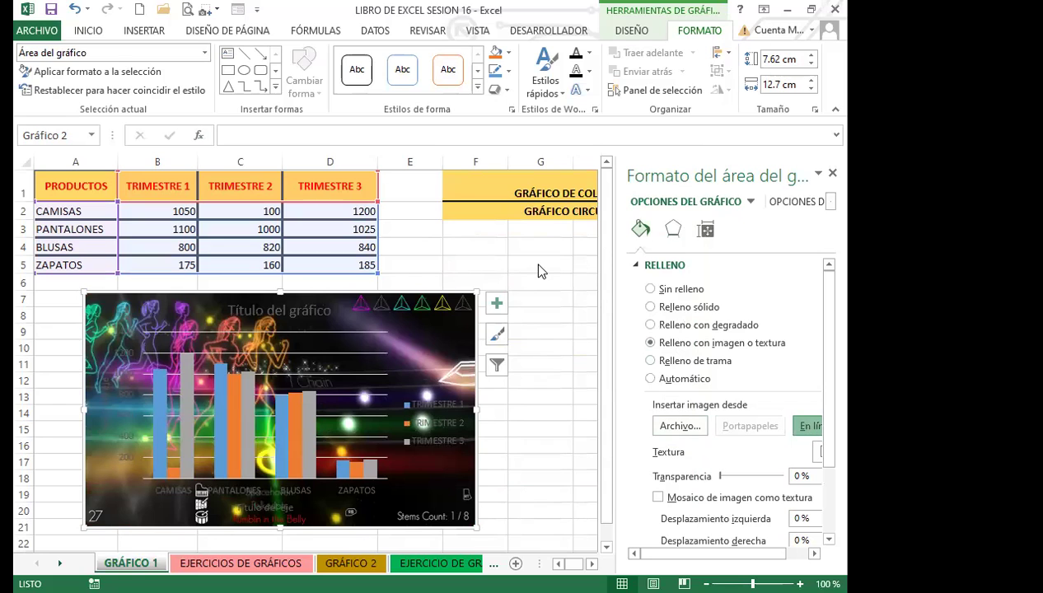
pyautogui.write('COLOR')
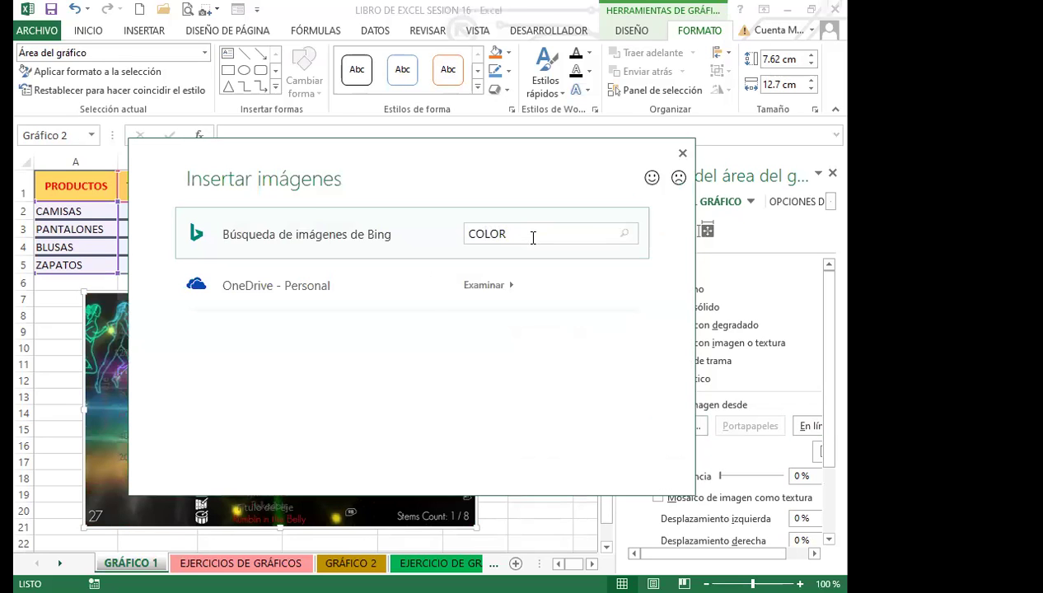
pyautogui.press('Return')
pyautogui.scroll(-1, 411, 362)
pyautogui.click(540, 394)
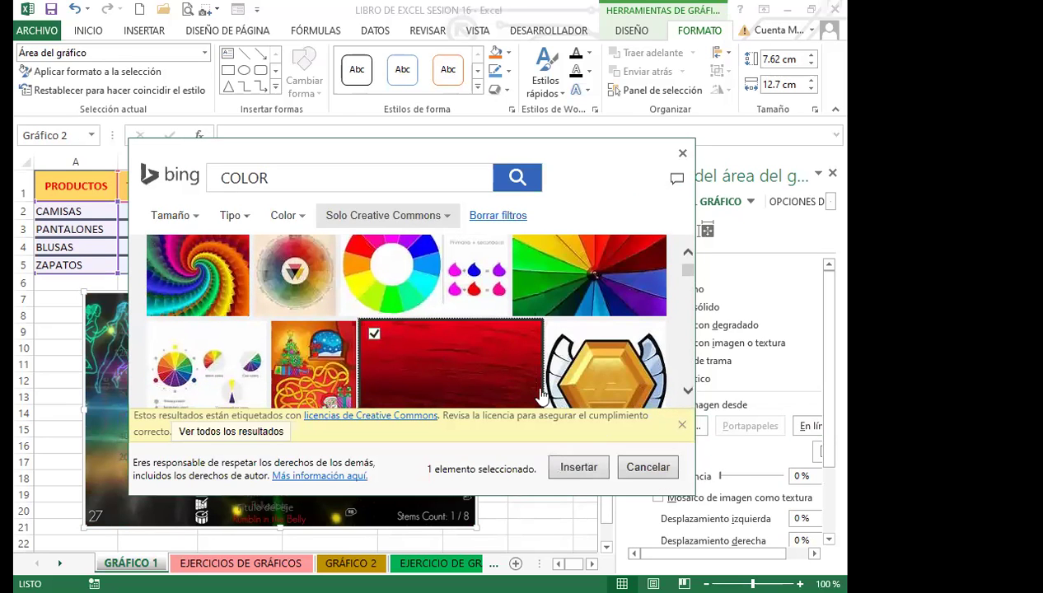
pyautogui.click(578, 466)
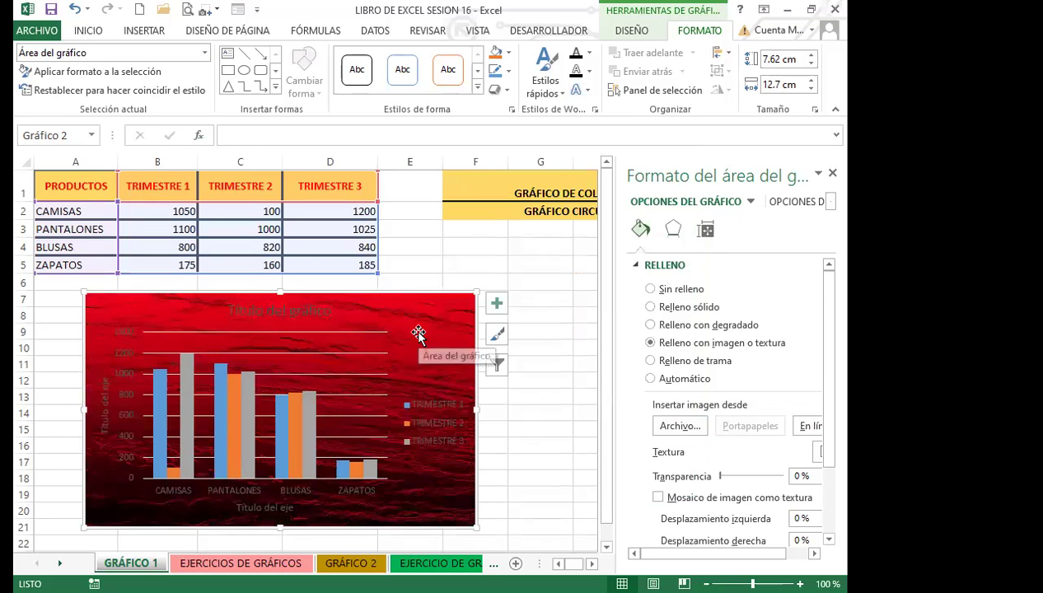
# - Search Bing for PAISAJES and fill the chart area with the orange sunset picture with palm fronds and a crescent moon
pyautogui.scroll(-1, 455, 337)
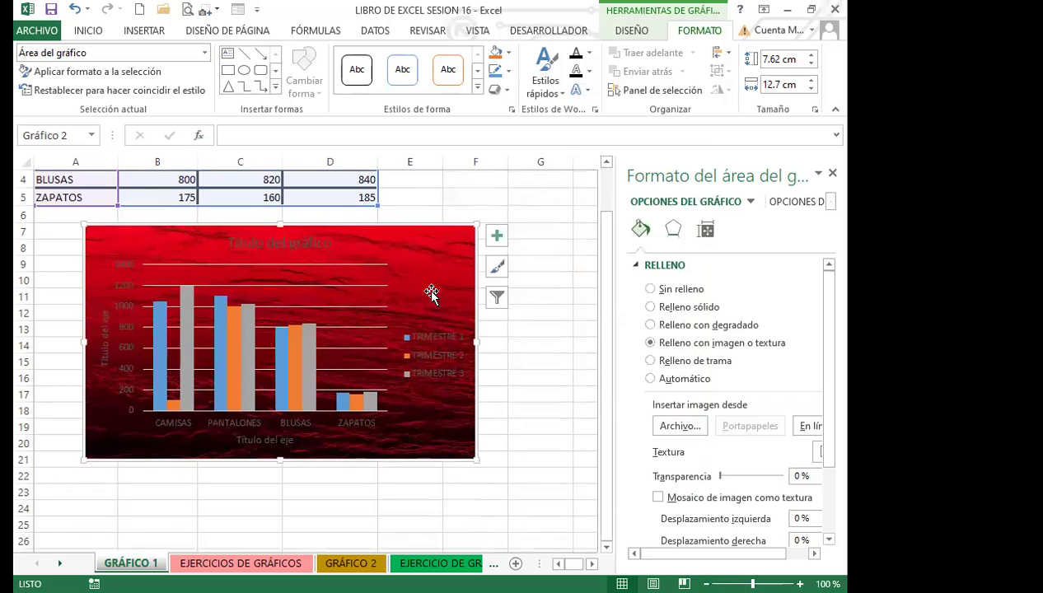
pyautogui.click(808, 428)
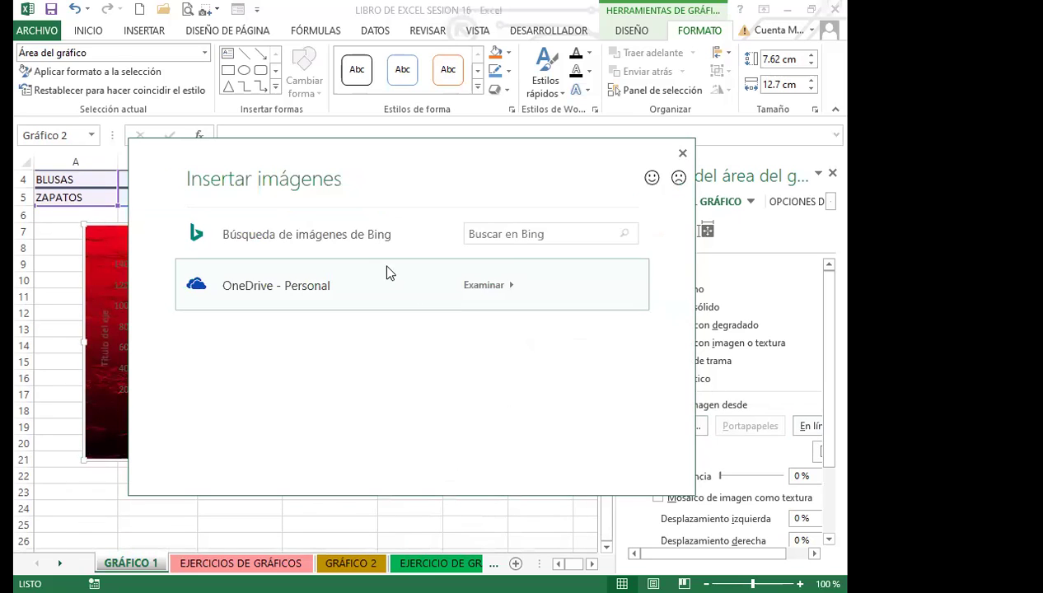
pyautogui.click(505, 230)
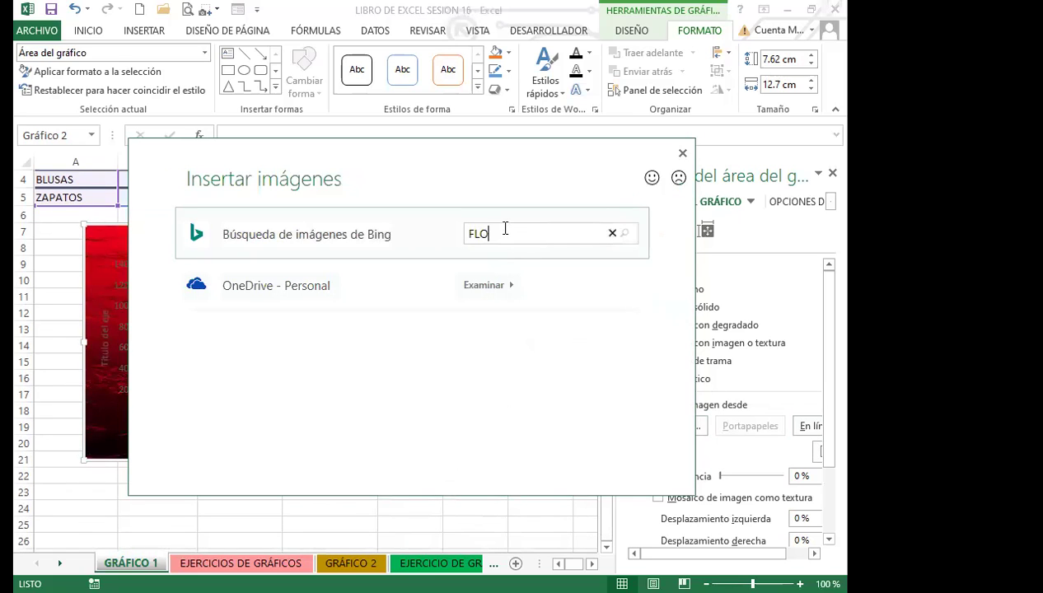
pyautogui.write('PAU')
pyautogui.write('SAJES')
pyautogui.press('Return')
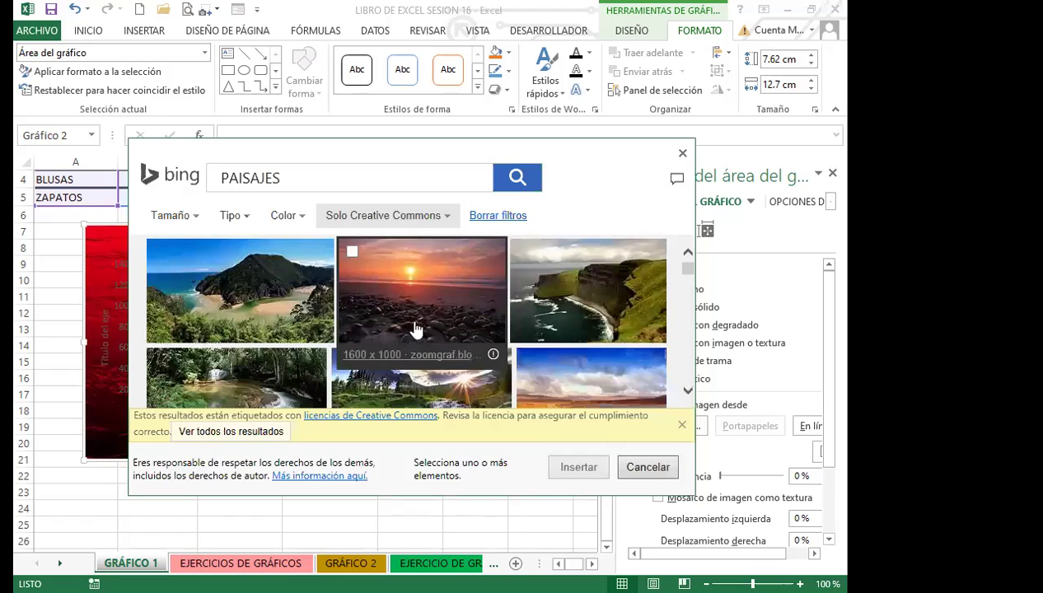
pyautogui.scroll(-3, 437, 329)
pyautogui.scroll(-5, 445, 329)
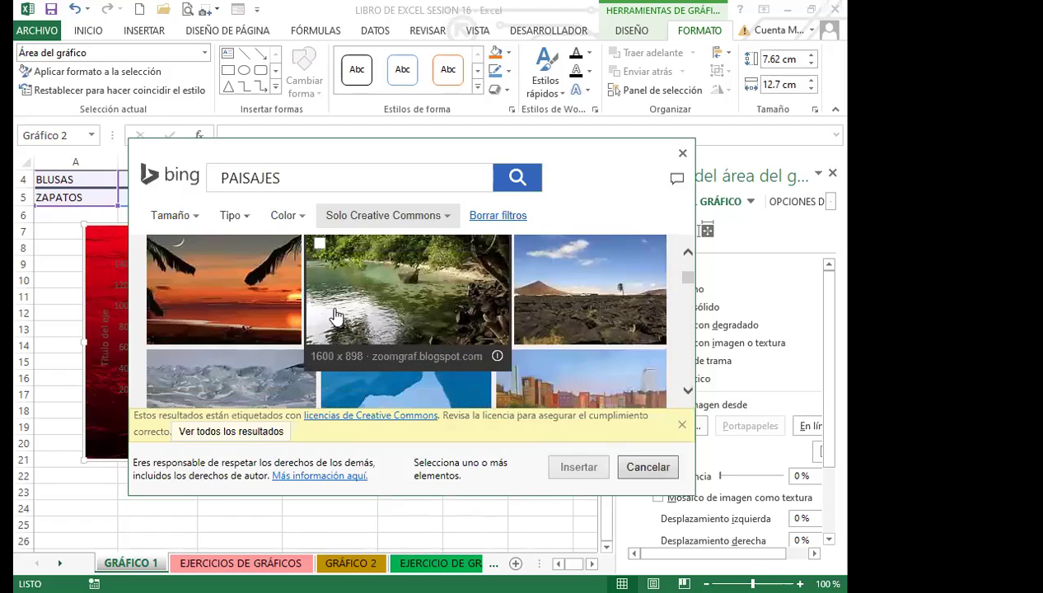
pyautogui.click(206, 280)
pyautogui.click(566, 471)
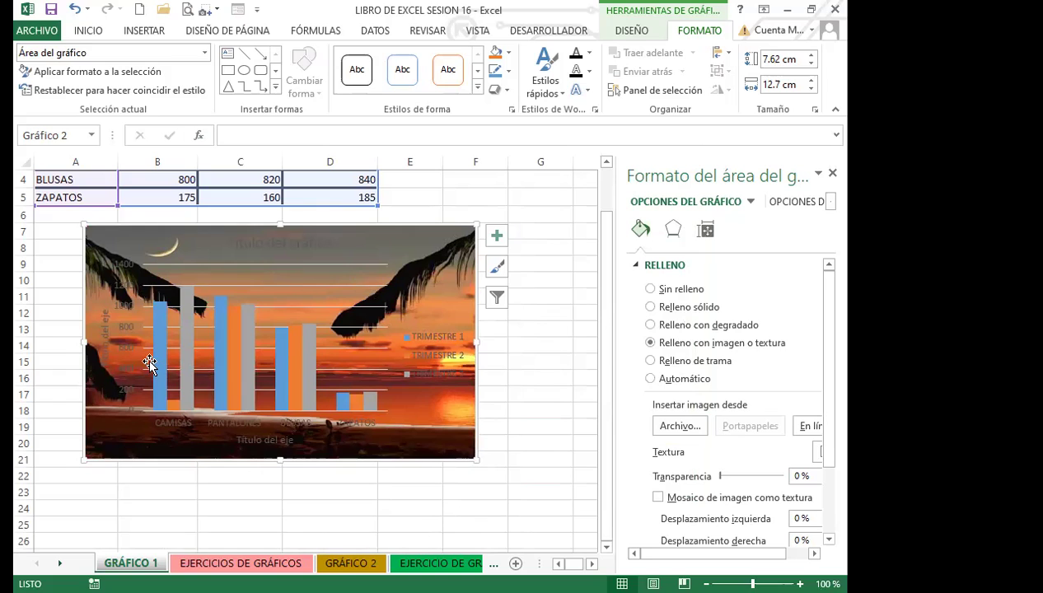
# - Give the TRIMESTRE 1 column series a Relleno de trama fill with the dense downward diagonal stripe pattern
pyautogui.moveTo(165, 397)
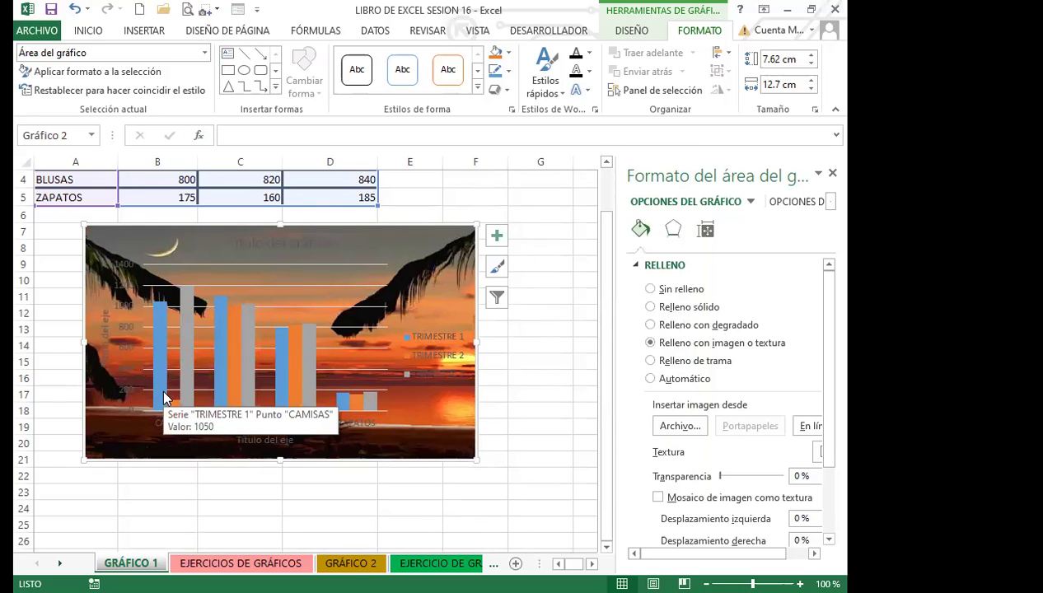
pyautogui.click(159, 395)
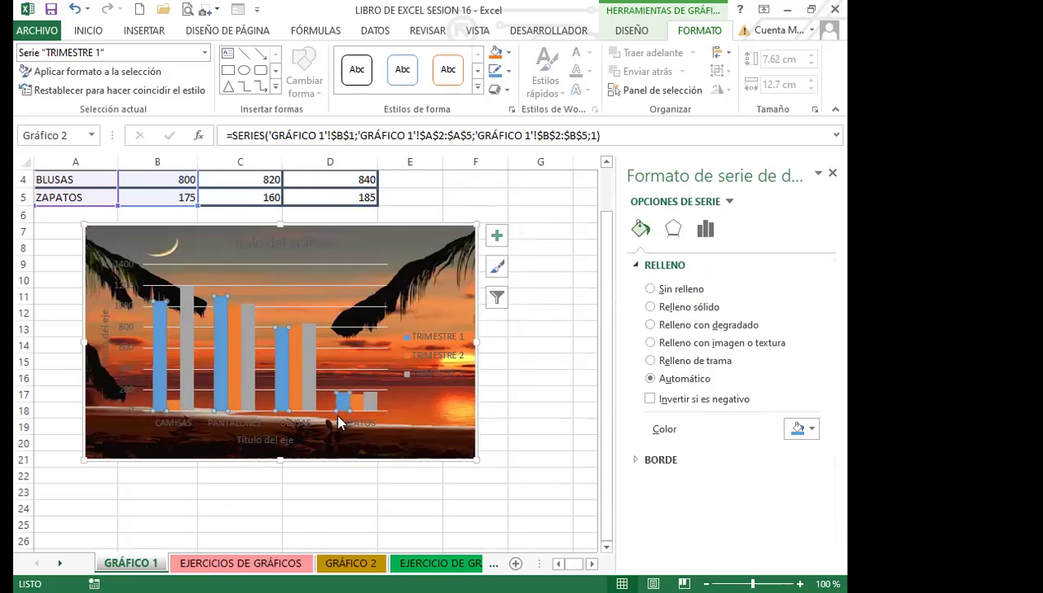
pyautogui.click(650, 360)
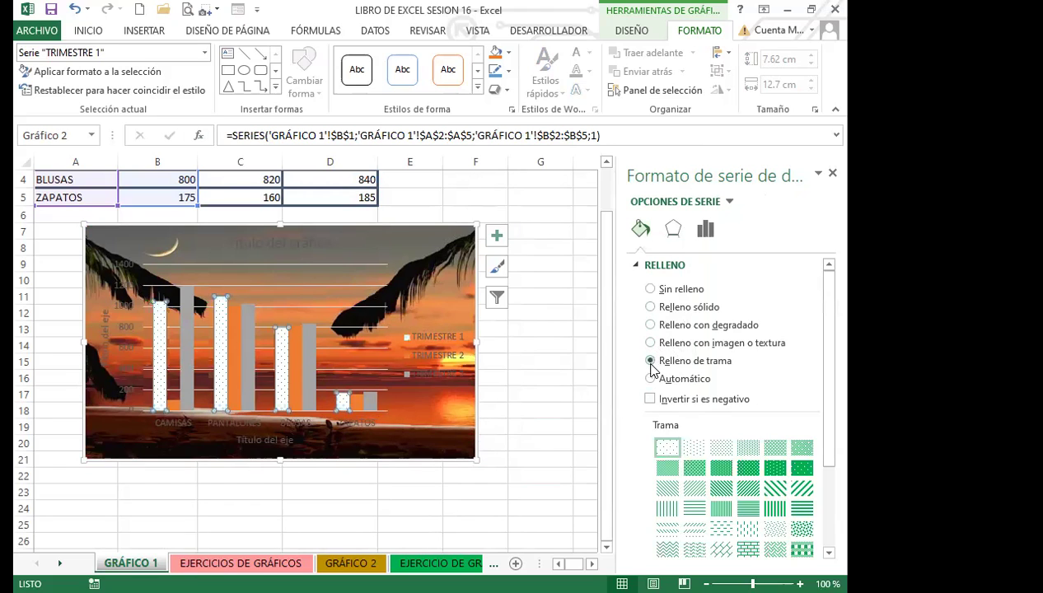
pyautogui.click(721, 489)
pyautogui.scroll(-1, 823, 449)
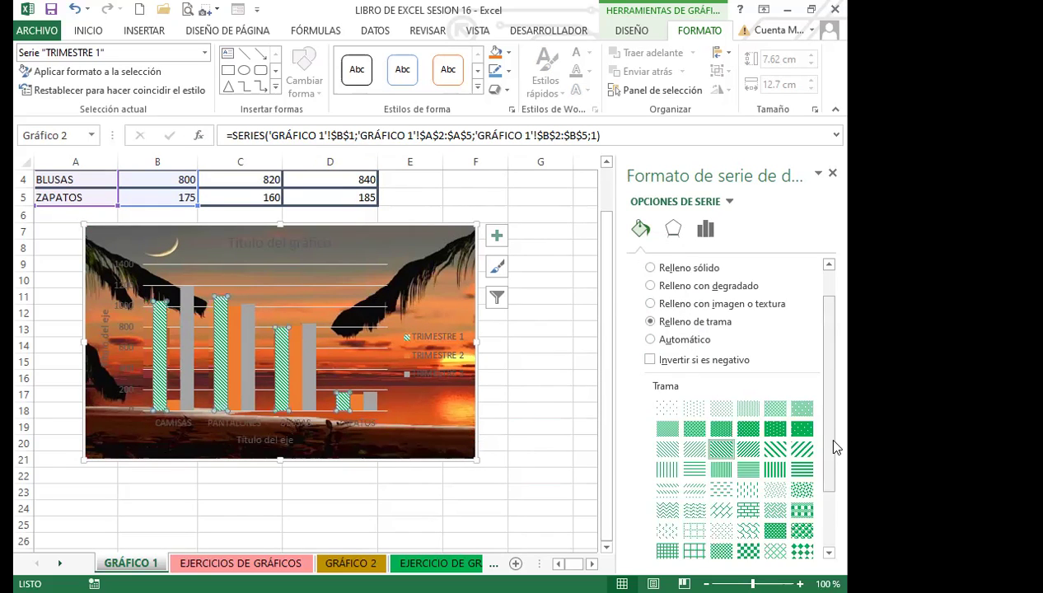
# - Try wide diagonal, confetti and vertical stripe patterns on the TRIMESTRE 1 series and settle on the thin horizontal stripe pattern
pyautogui.click(774, 450)
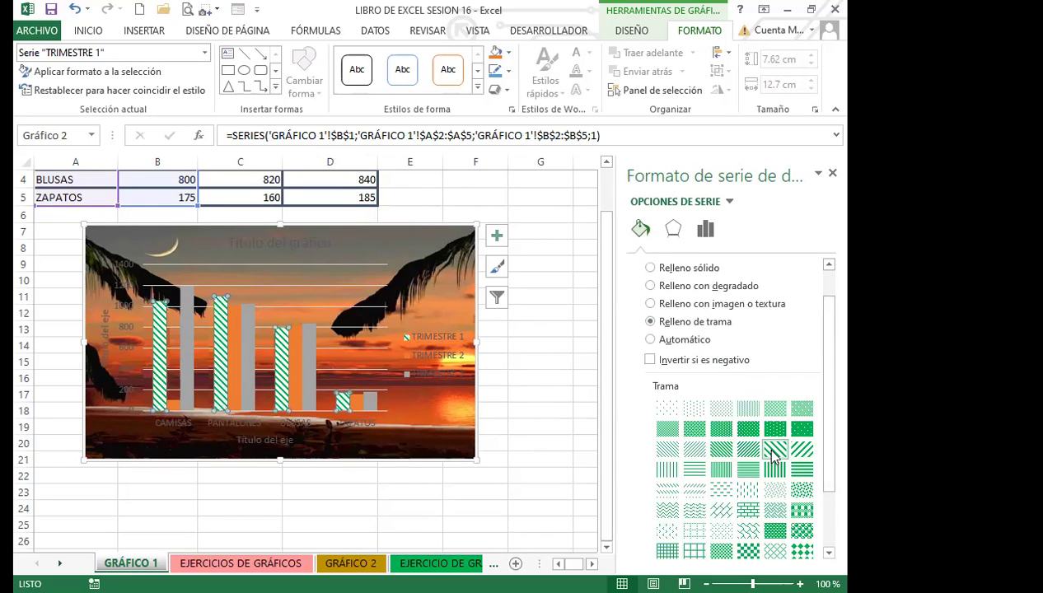
pyautogui.click(802, 490)
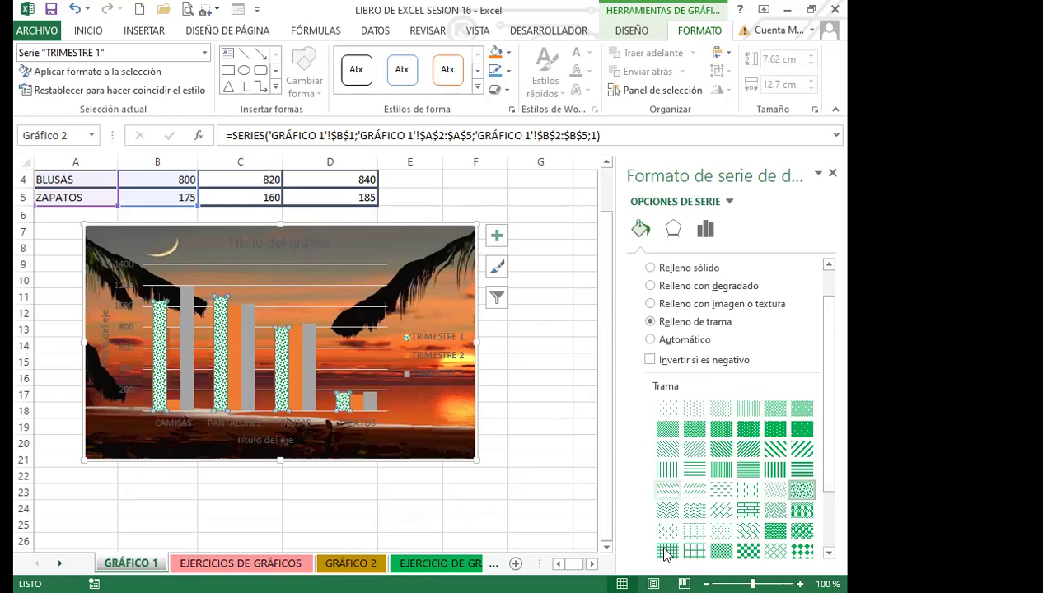
pyautogui.click(667, 474)
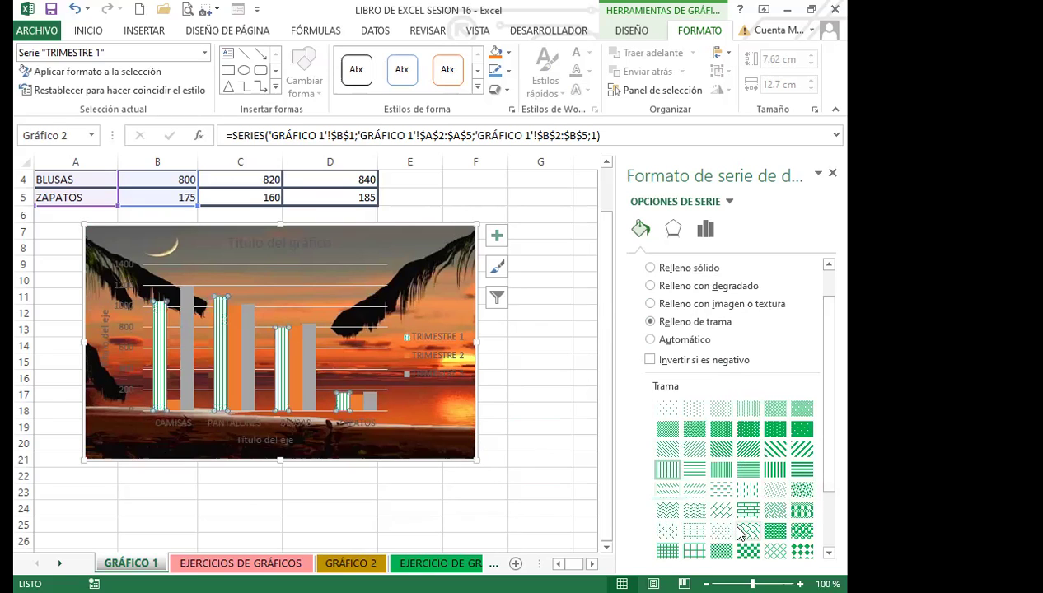
pyautogui.click(694, 470)
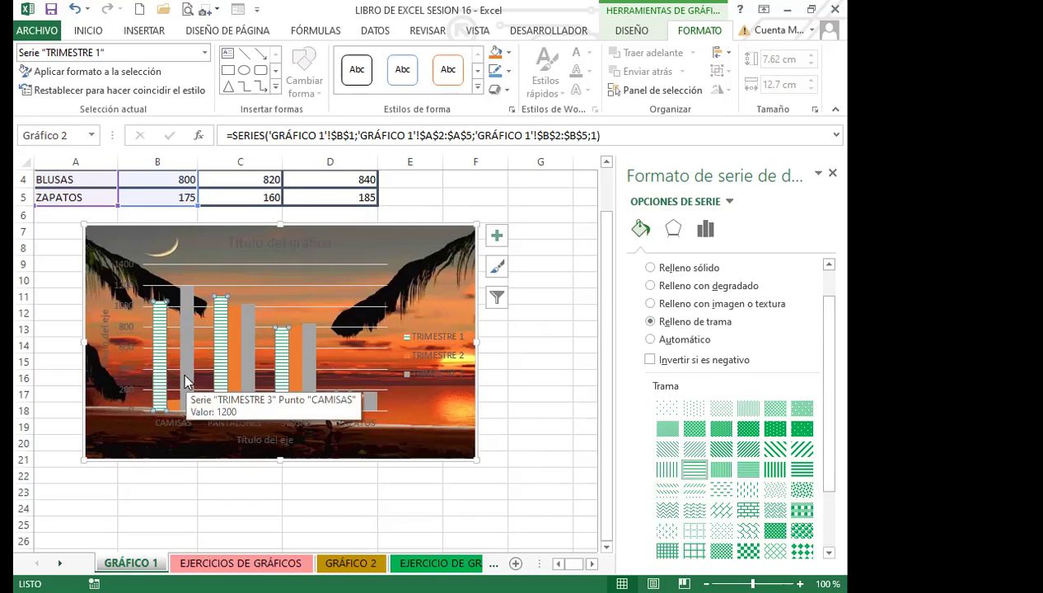
# - Fill the TRIMESTRE 2 column series with the pale blue and pink marbled texture using Relleno con imagen o textura
pyautogui.click(173, 404)
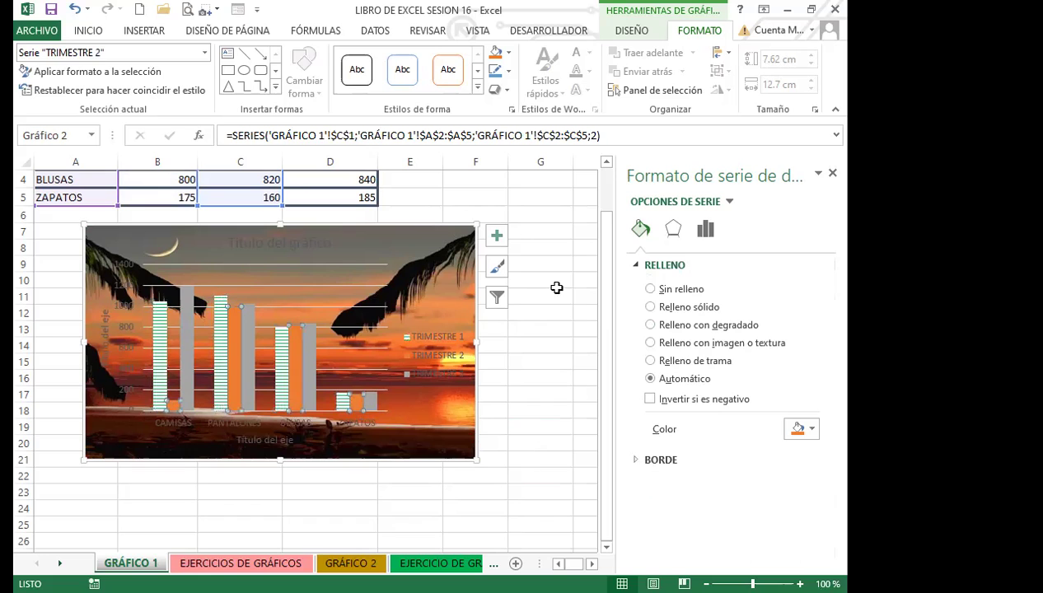
pyautogui.click(657, 345)
pyautogui.click(810, 471)
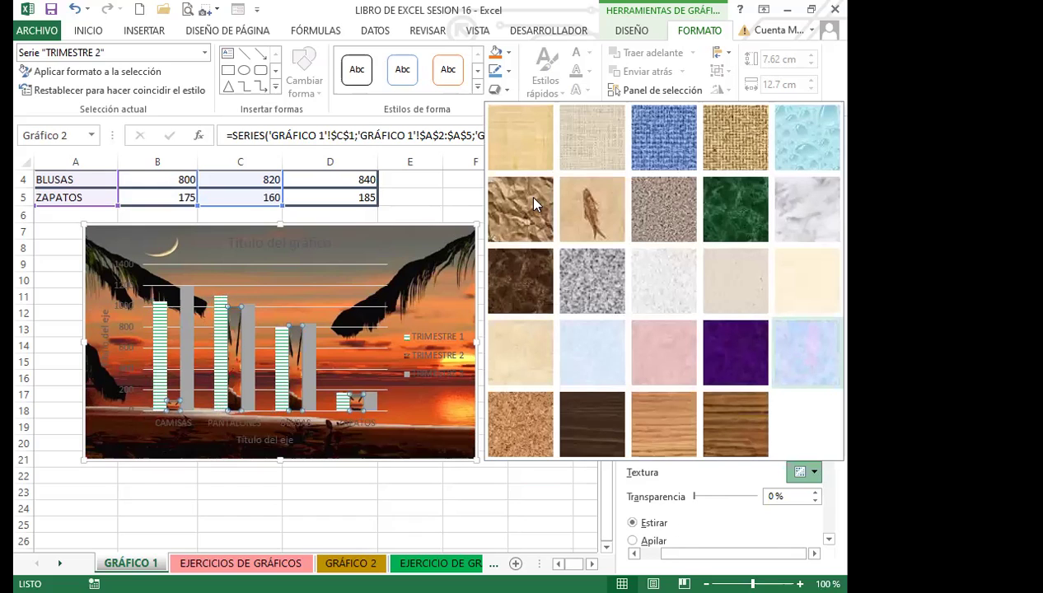
pyautogui.click(812, 360)
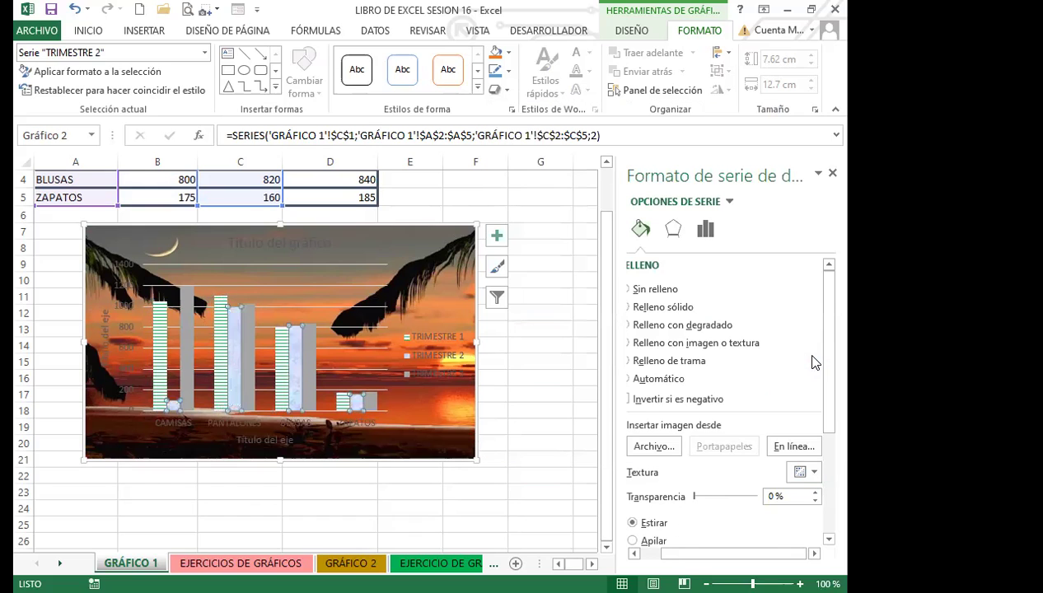
# - Give the TRIMESTRE 3 column series a Relleno sólido in a bright mint green chosen from the standard colour hexagon
pyautogui.click(187, 368)
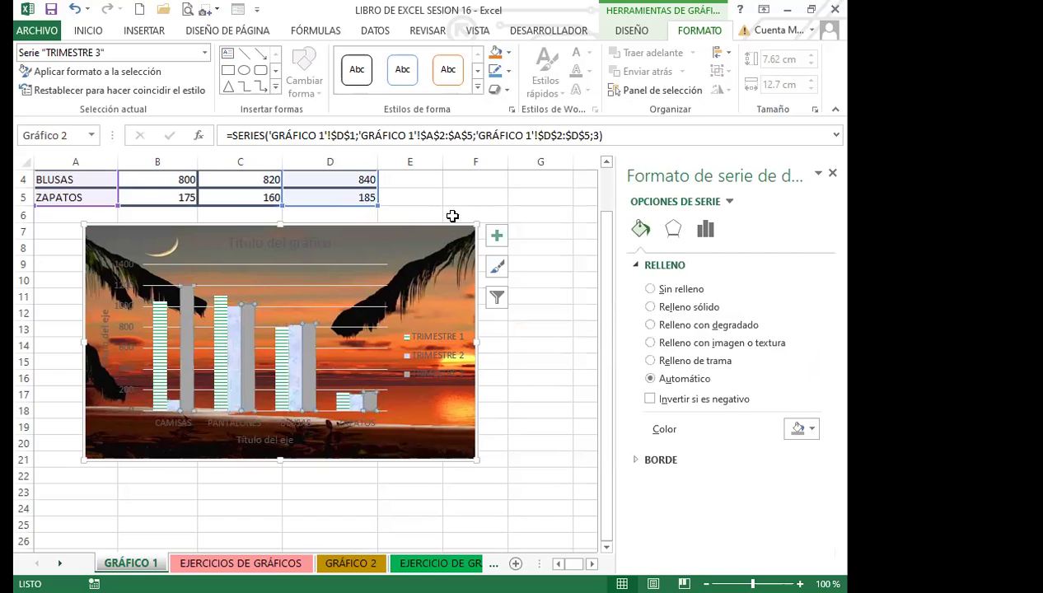
pyautogui.click(649, 307)
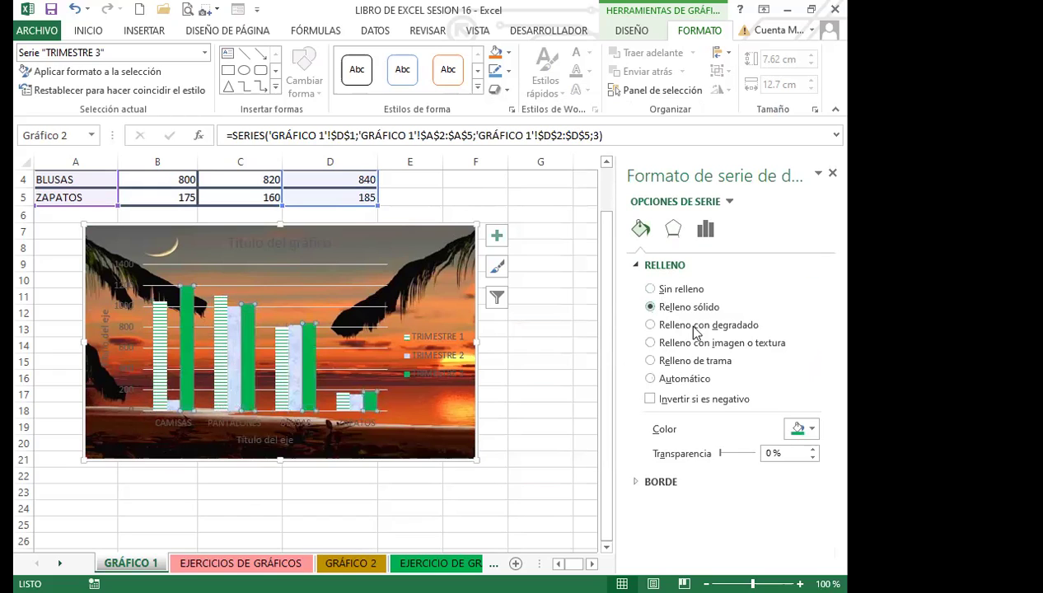
pyautogui.click(812, 429)
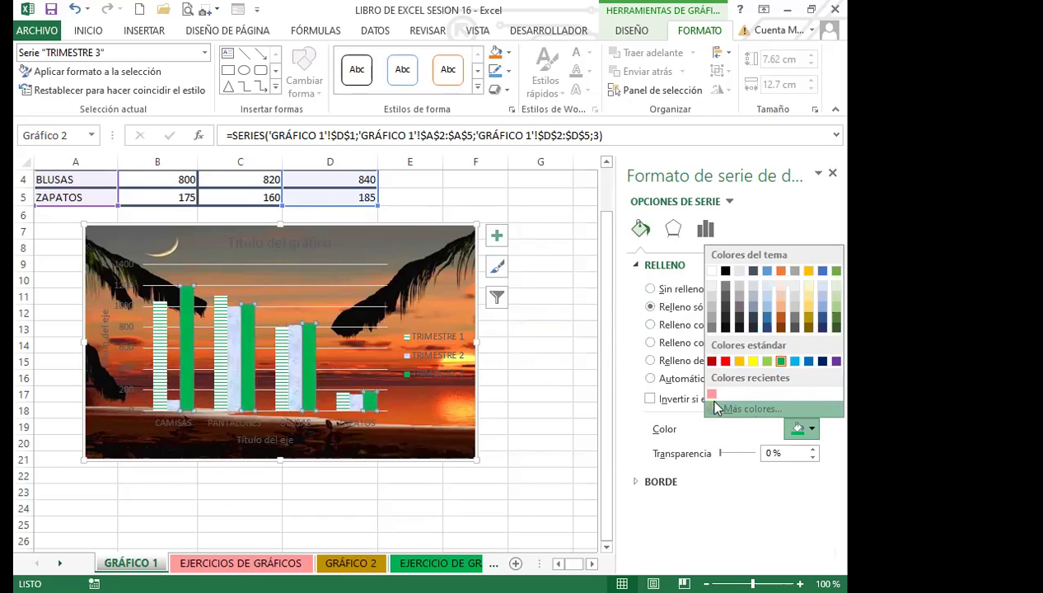
pyautogui.click(751, 409)
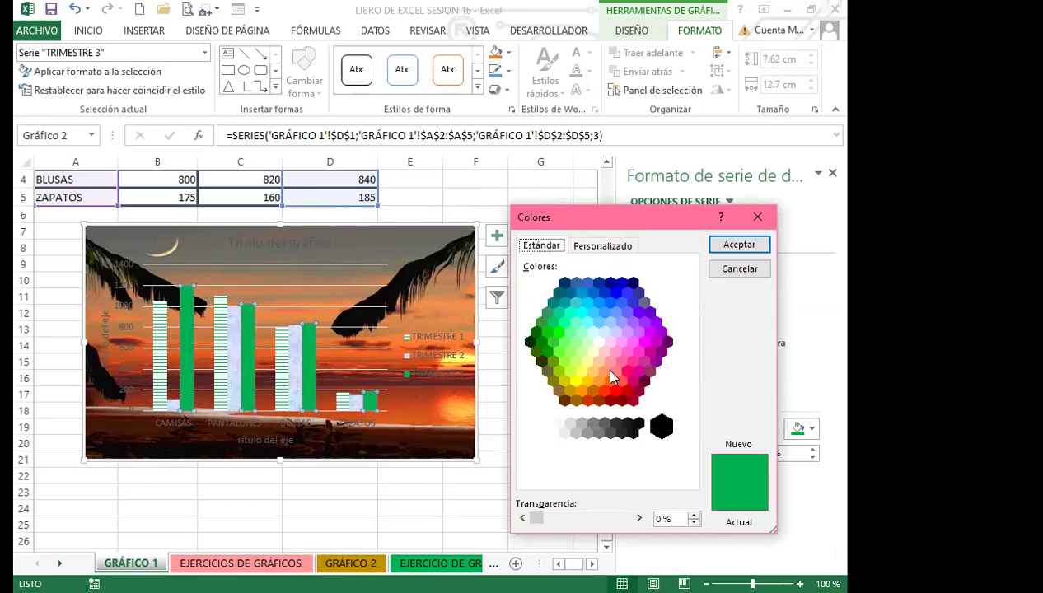
pyautogui.click(562, 321)
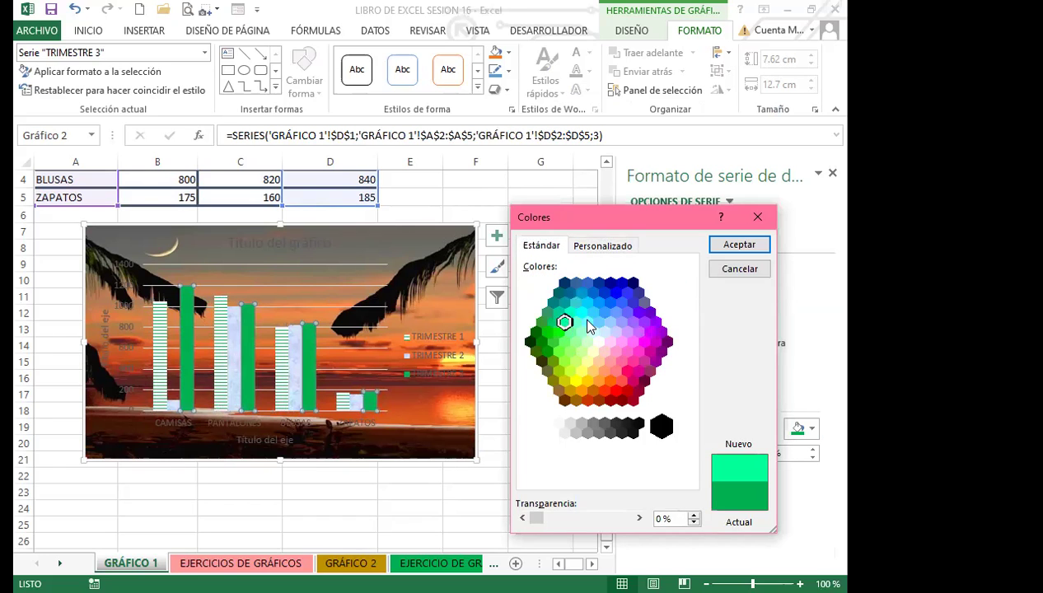
pyautogui.click(726, 245)
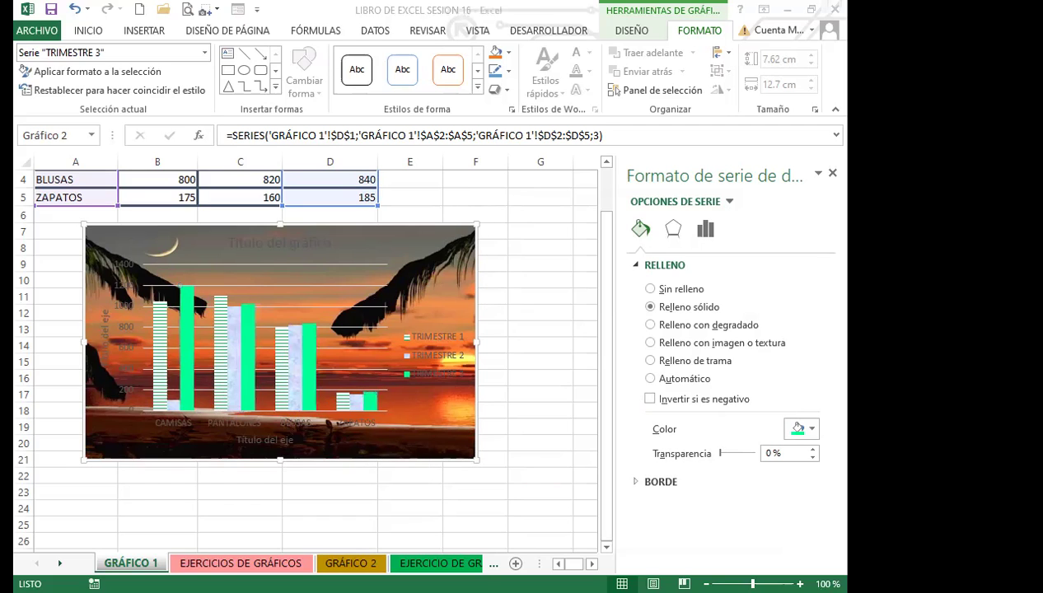
# - Give the chart legend a Relleno sólido in standard yellow
pyautogui.click(411, 354)
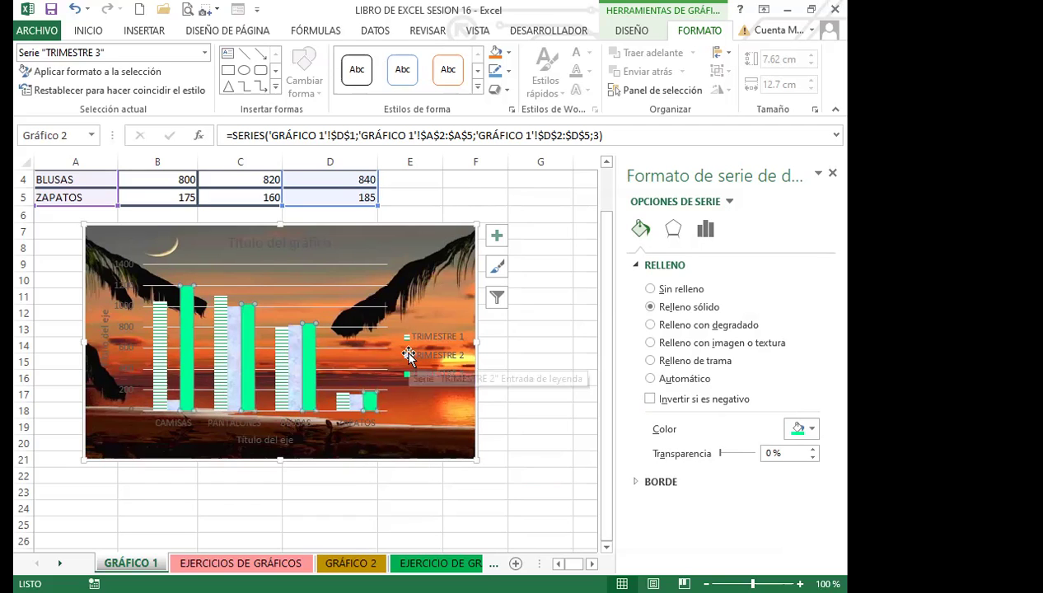
pyautogui.click(431, 362)
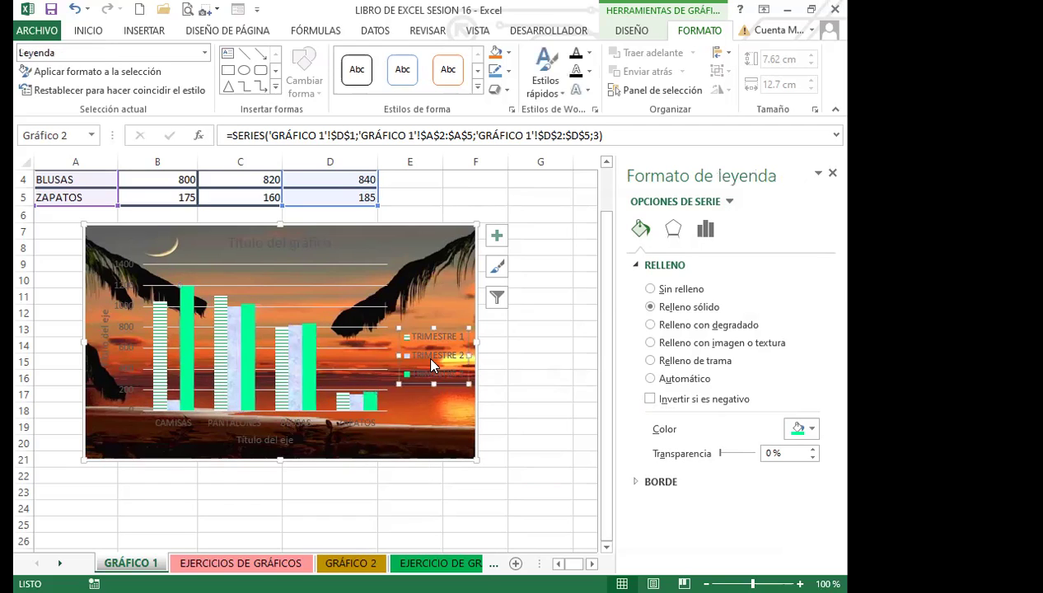
pyautogui.click(652, 306)
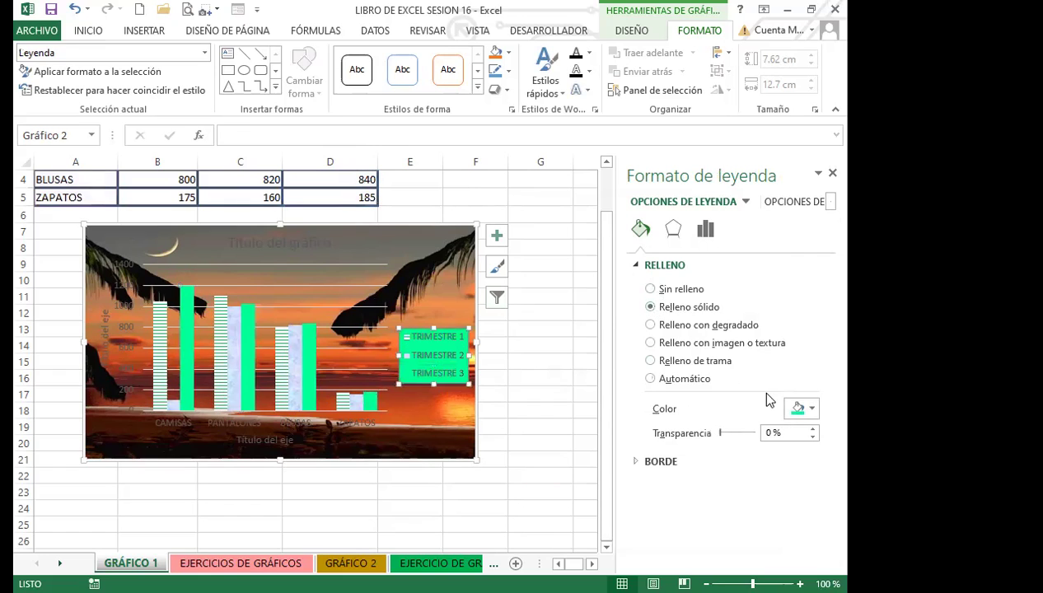
pyautogui.click(803, 407)
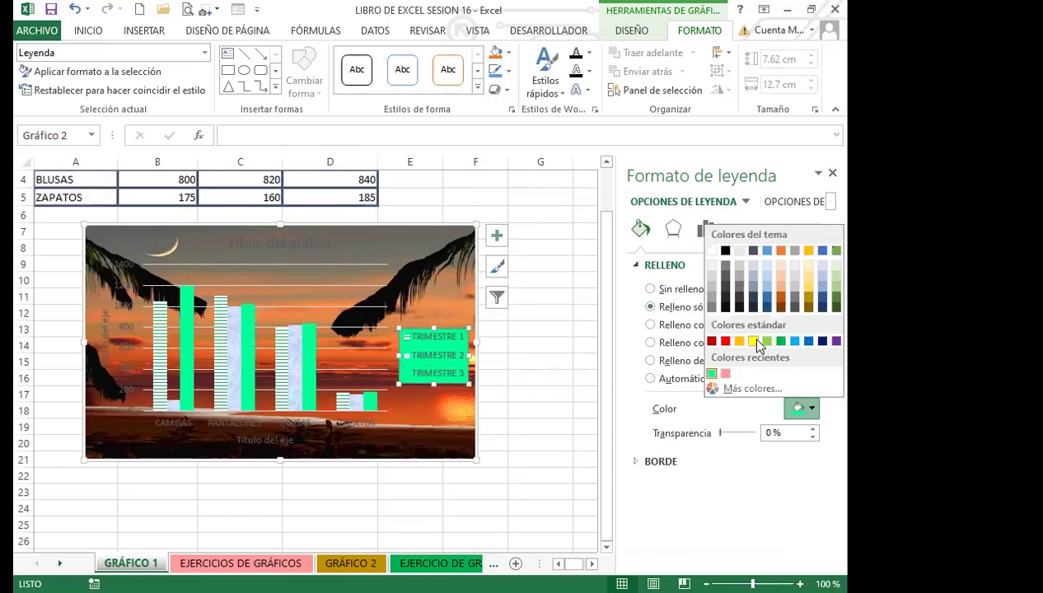
pyautogui.click(753, 341)
# - Fill the vertical axis title and the vertical axis number labels with standard yellow
pyautogui.click(106, 334)
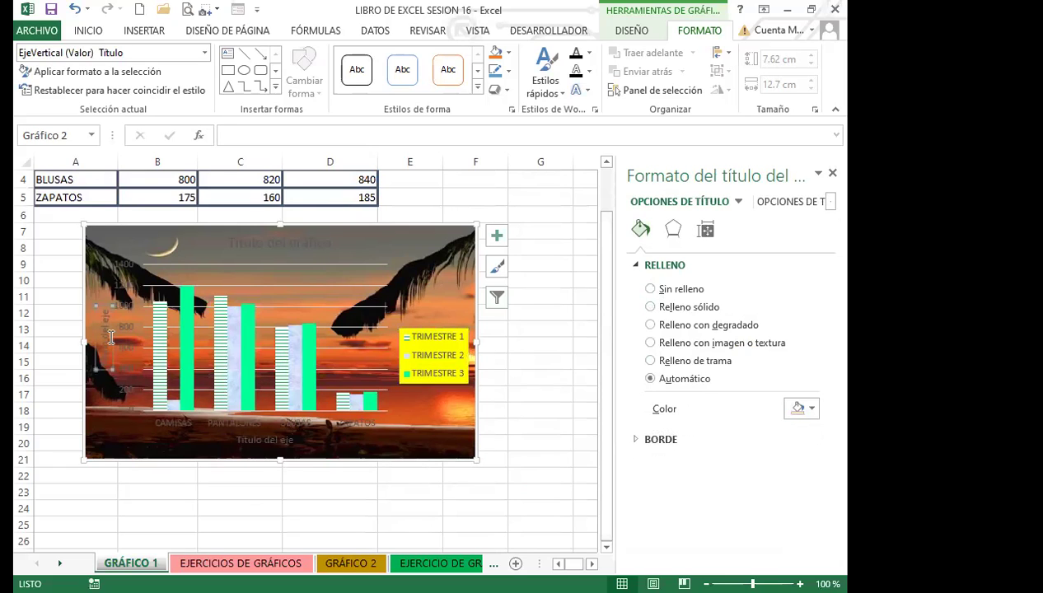
pyautogui.click(798, 407)
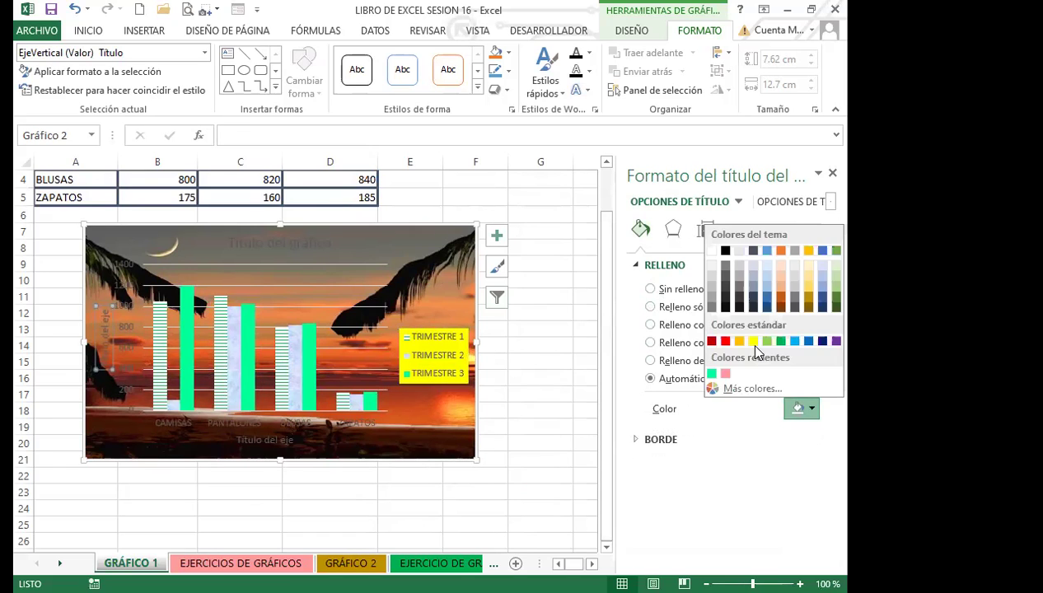
pyautogui.click(754, 341)
pyautogui.click(124, 321)
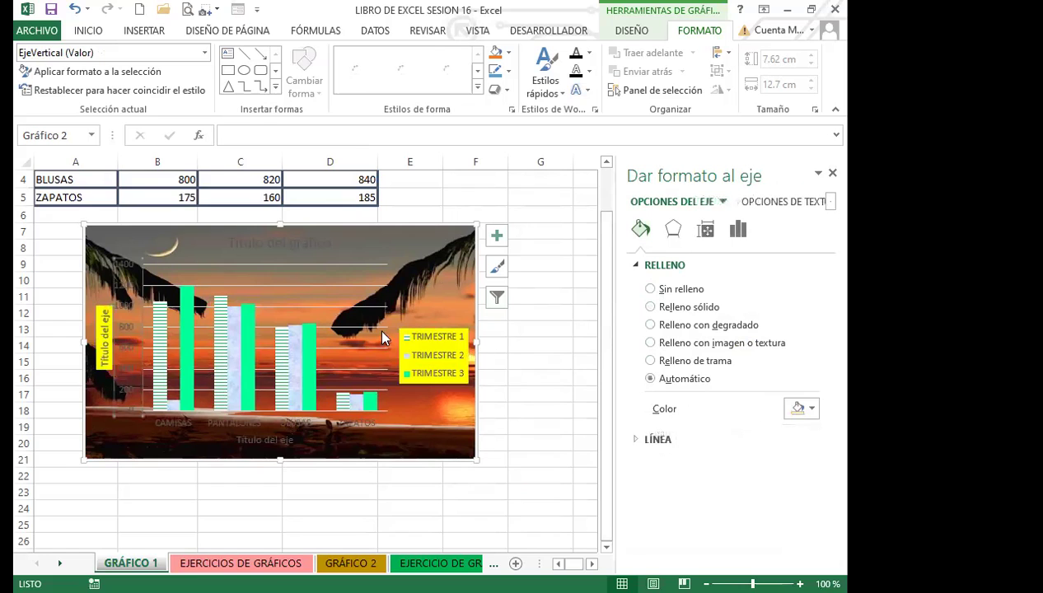
pyautogui.click(802, 407)
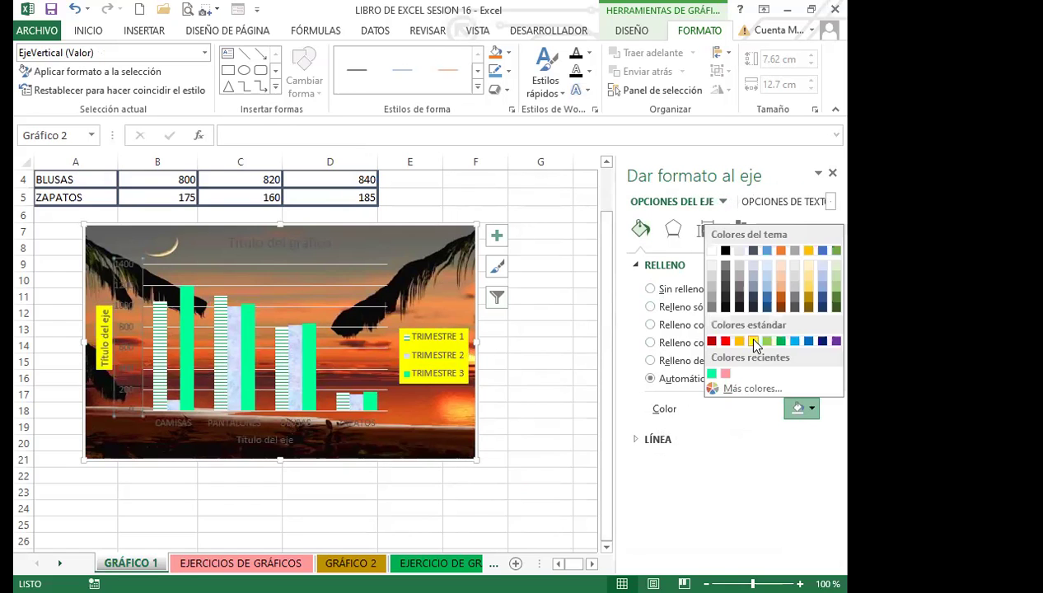
pyautogui.click(754, 341)
# - Fill the horizontal axis category labels with light green and the horizontal axis title with pale blue-grey
pyautogui.click(280, 426)
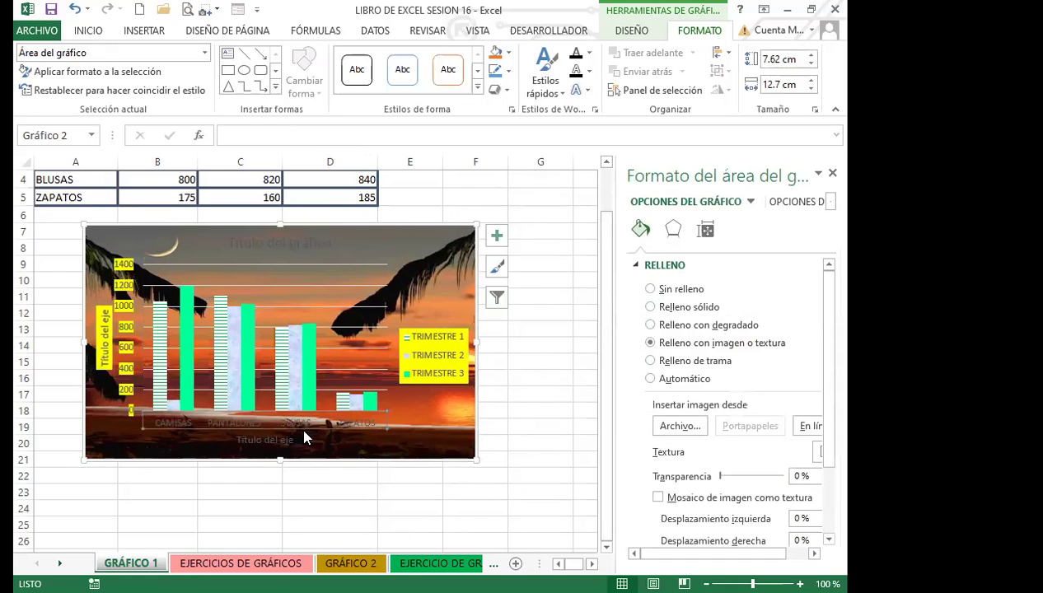
pyautogui.click(299, 425)
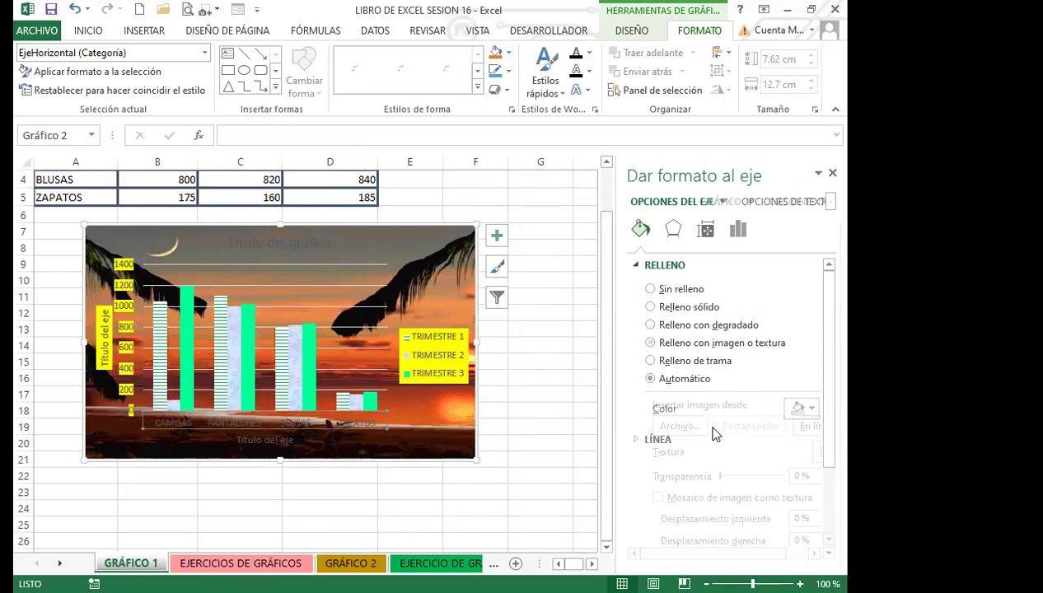
pyautogui.click(761, 341)
pyautogui.click(268, 440)
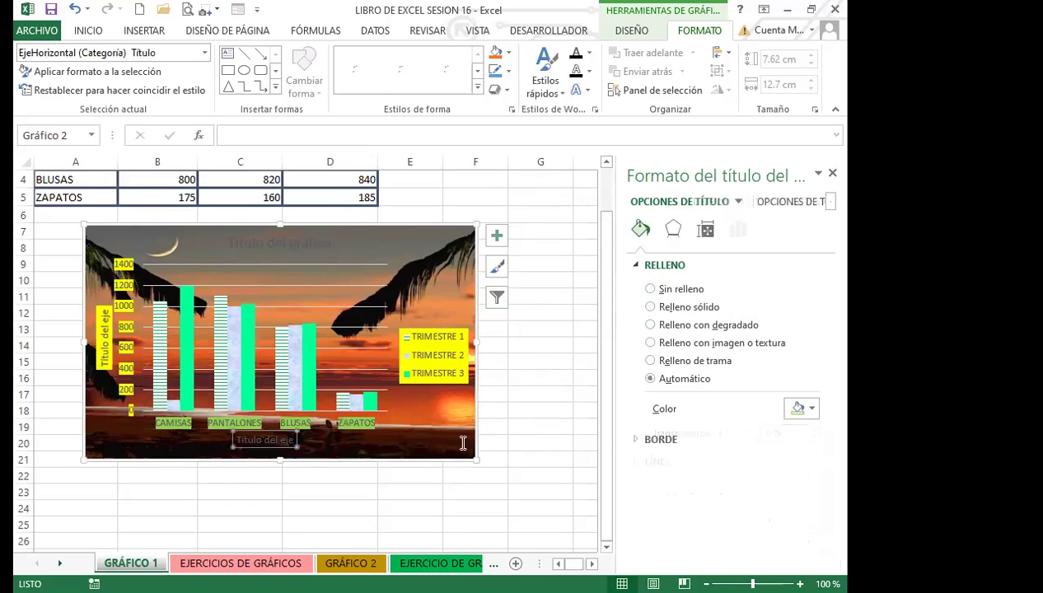
pyautogui.click(807, 411)
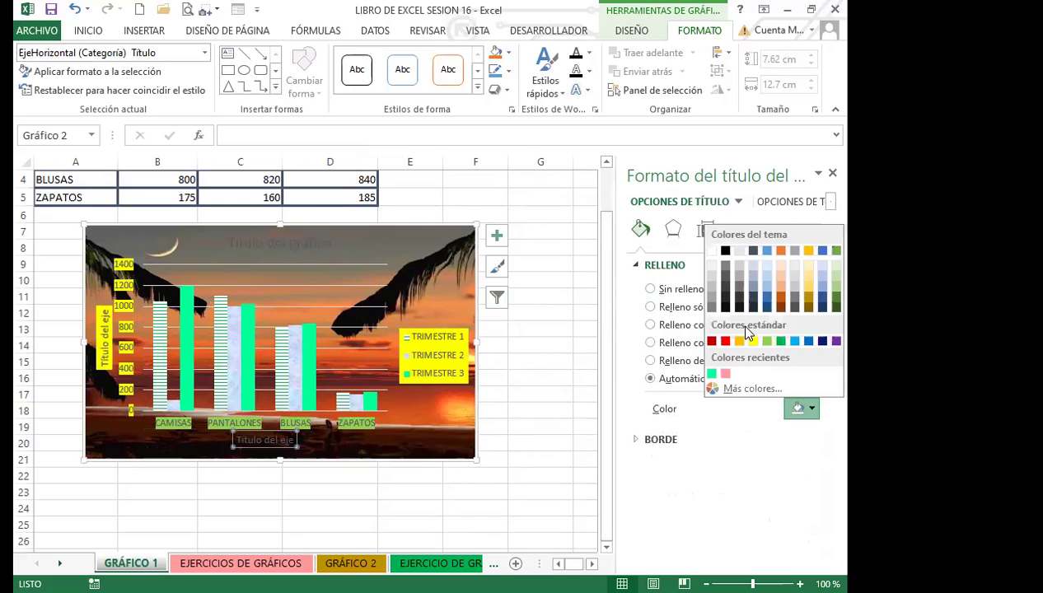
pyautogui.click(740, 274)
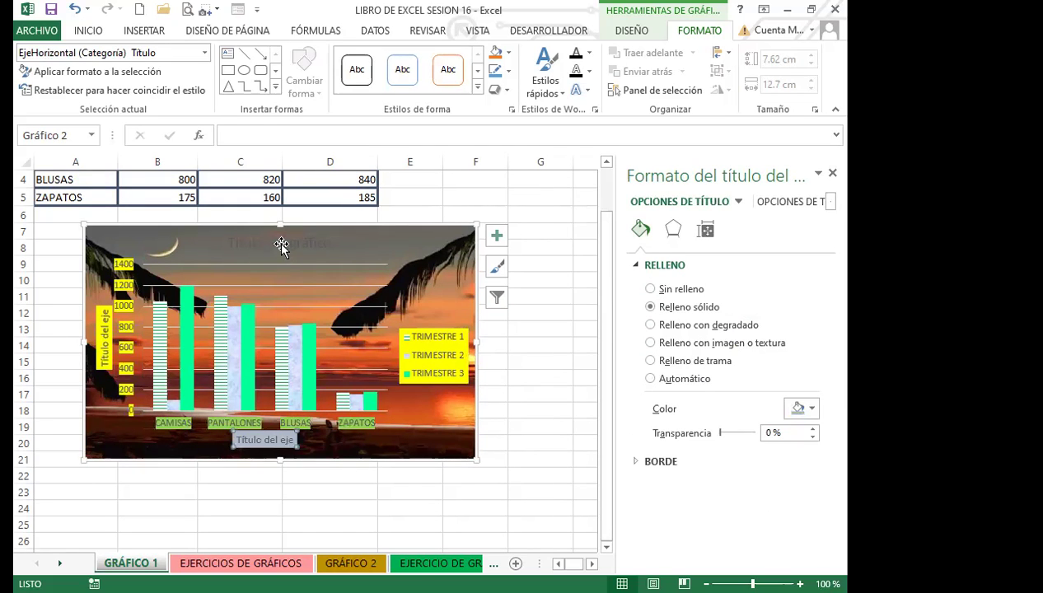
# - Replace the chart title's placeholder text with GRÁFICO DE COLUMNA
pyautogui.click(281, 246)
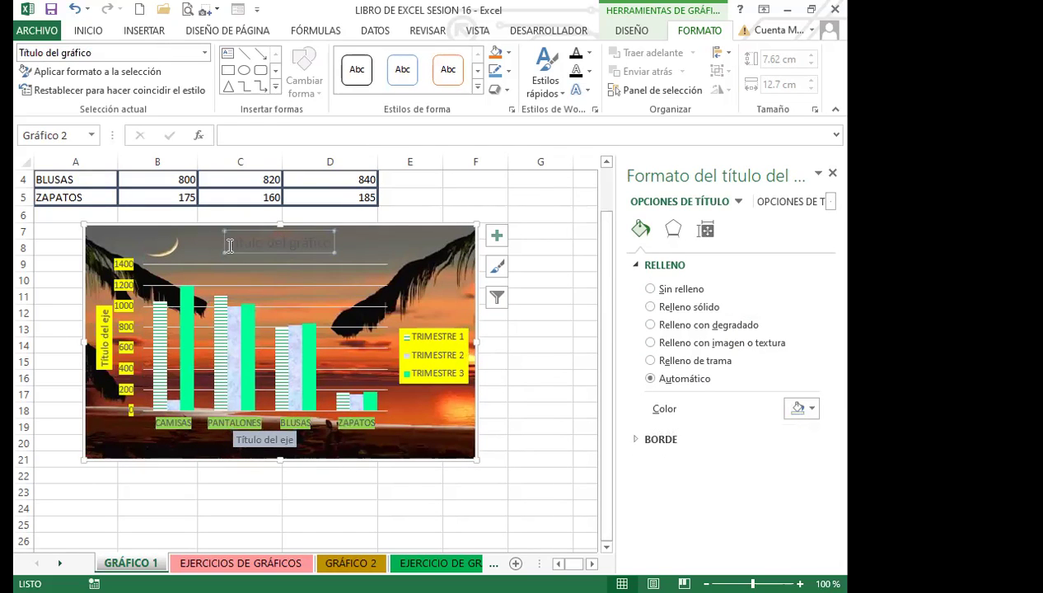
pyautogui.moveTo(230, 245); pyautogui.dragTo(328, 251)
pyautogui.scroll(1, 542, 293)
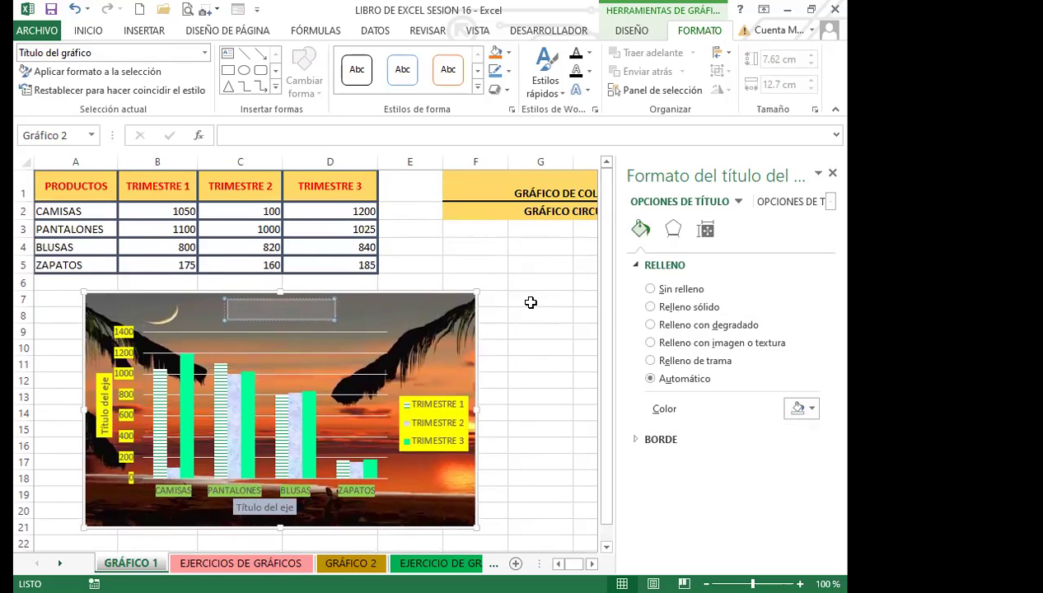
pyautogui.press('Delete')
pyautogui.write('GRÁFICO DE CO')
pyautogui.write('L')
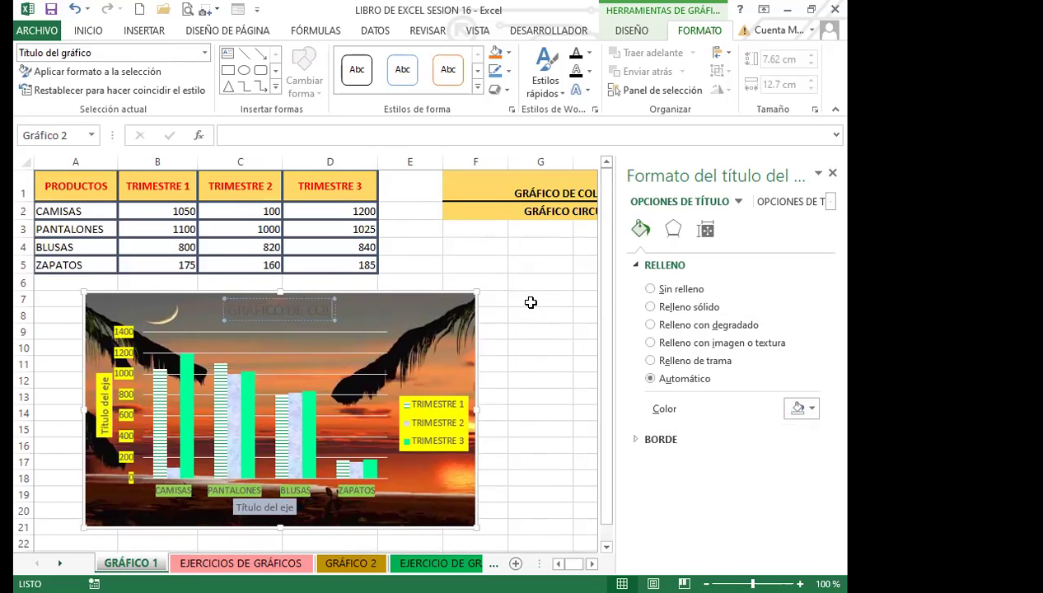
pyautogui.write('UMNAS')
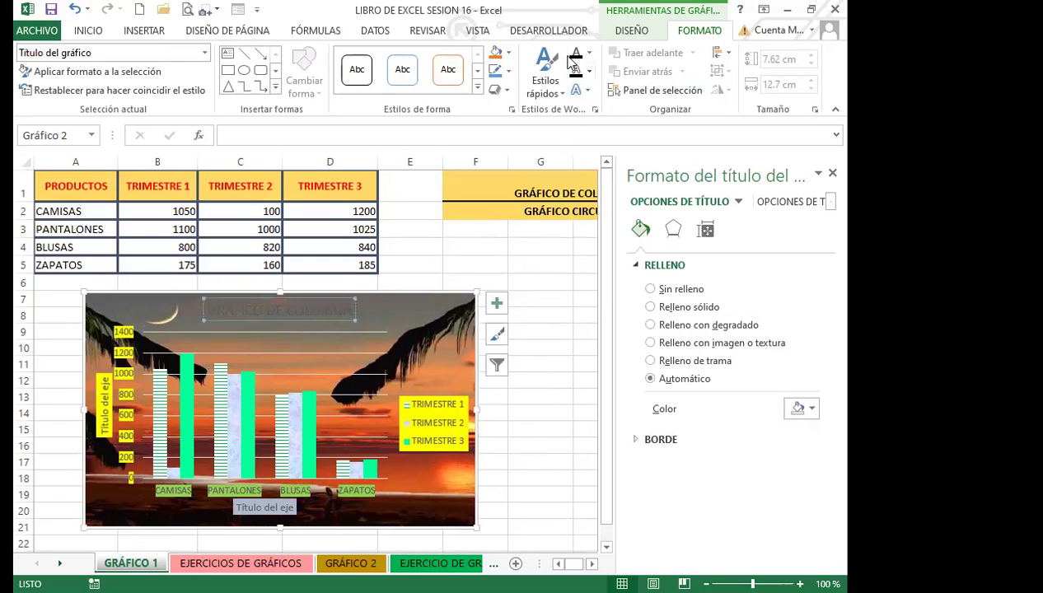
# - Apply the plain black WordArt quick style to the chart title, then deselect the chart and close the formatting pane
pyautogui.click(542, 86)
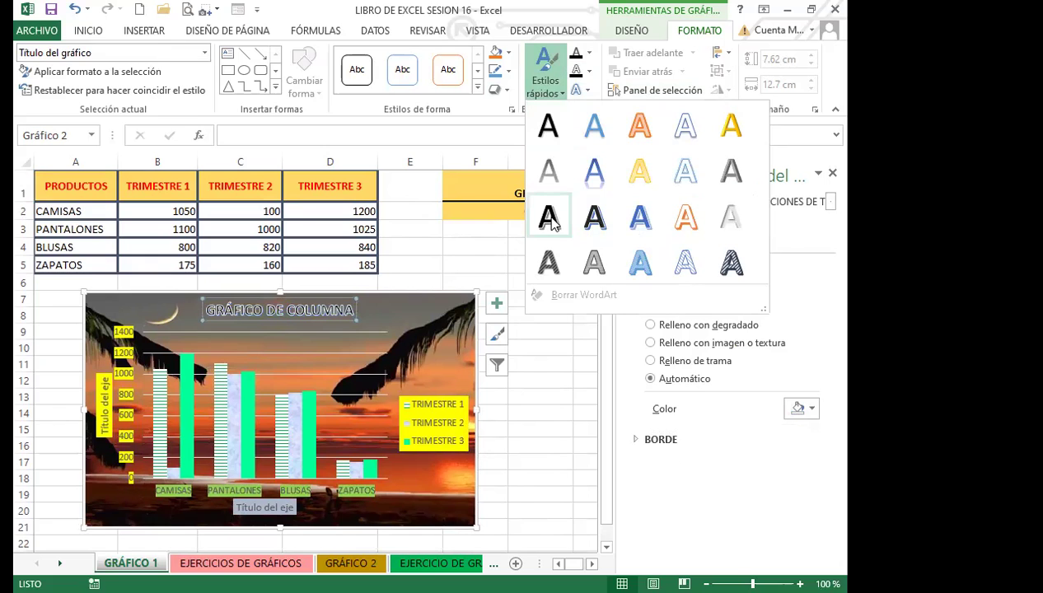
pyautogui.click(476, 257)
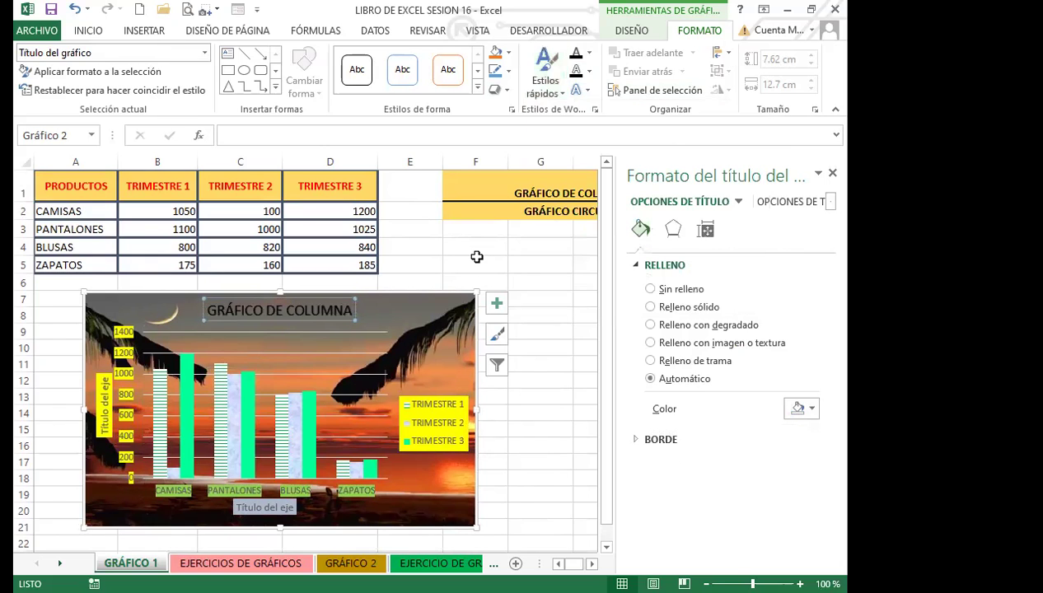
pyautogui.click(469, 249)
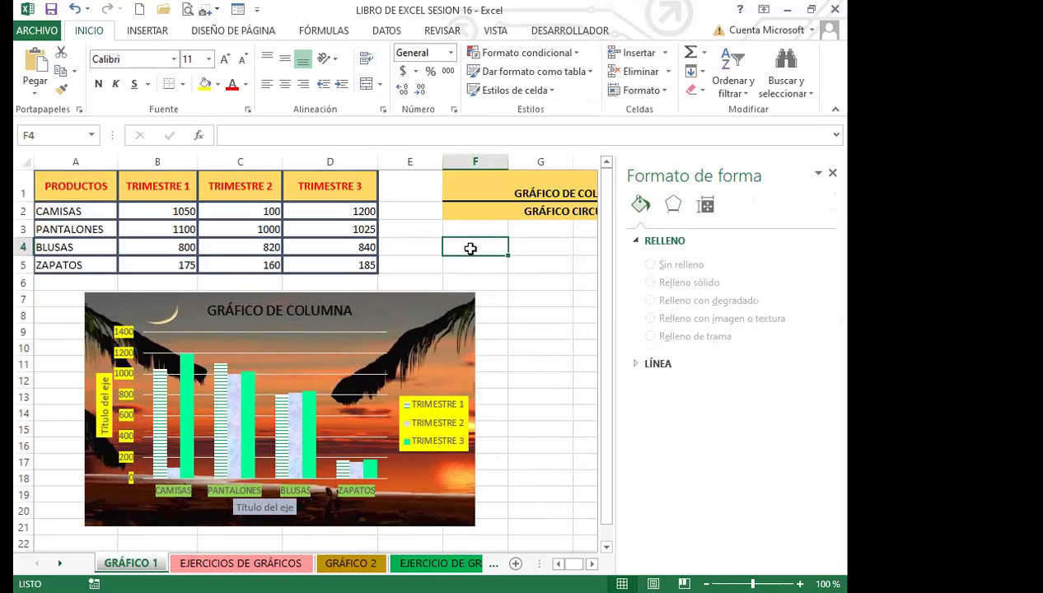
pyautogui.click(832, 174)
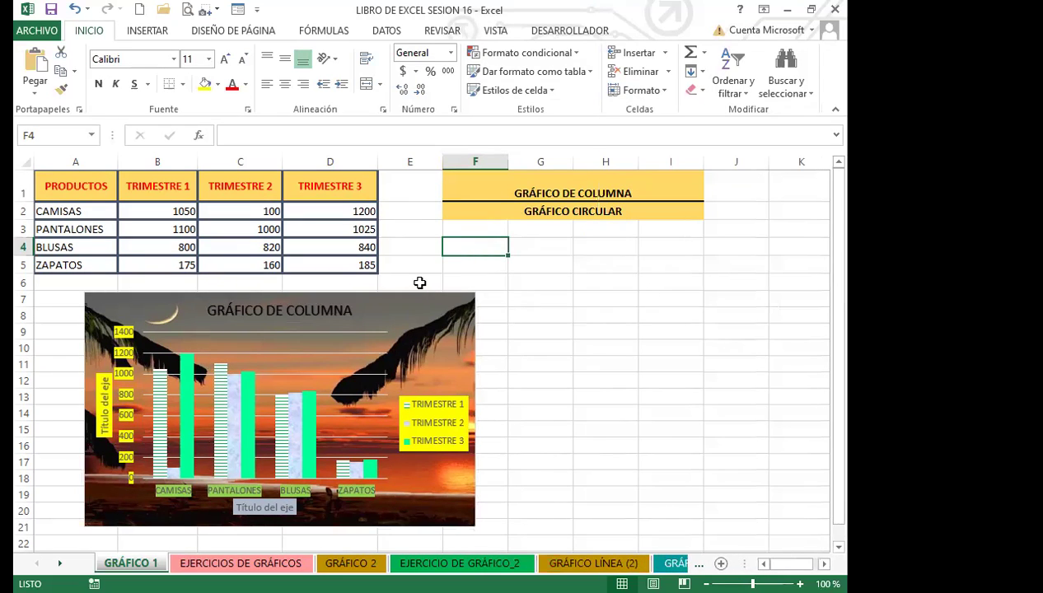
# - Try a solid fill on the column chart's plot area and undo it
pyautogui.click(292, 331)
pyautogui.doubleClick(296, 333)
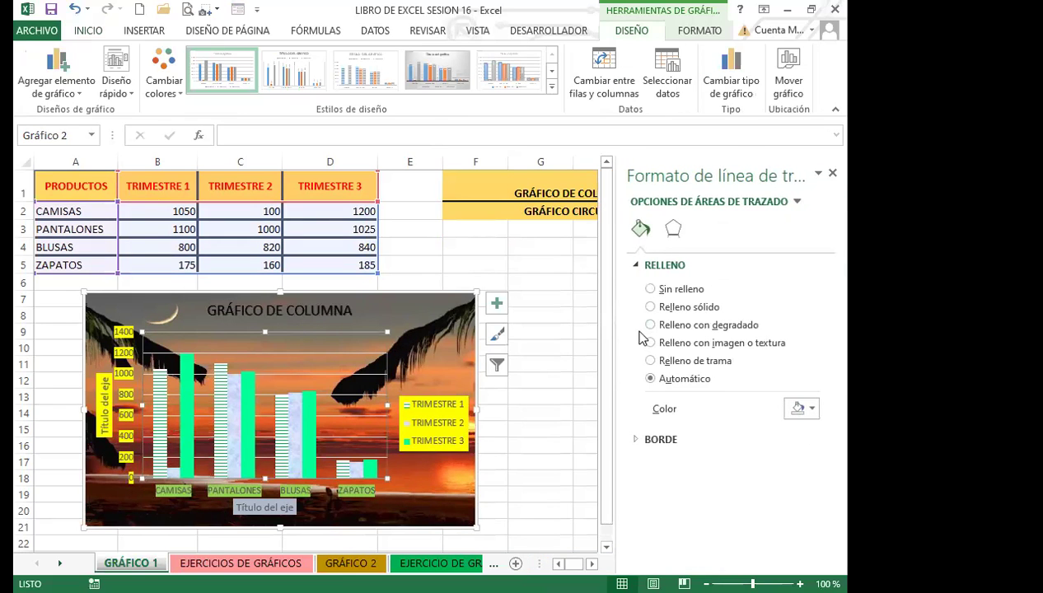
pyautogui.click(649, 307)
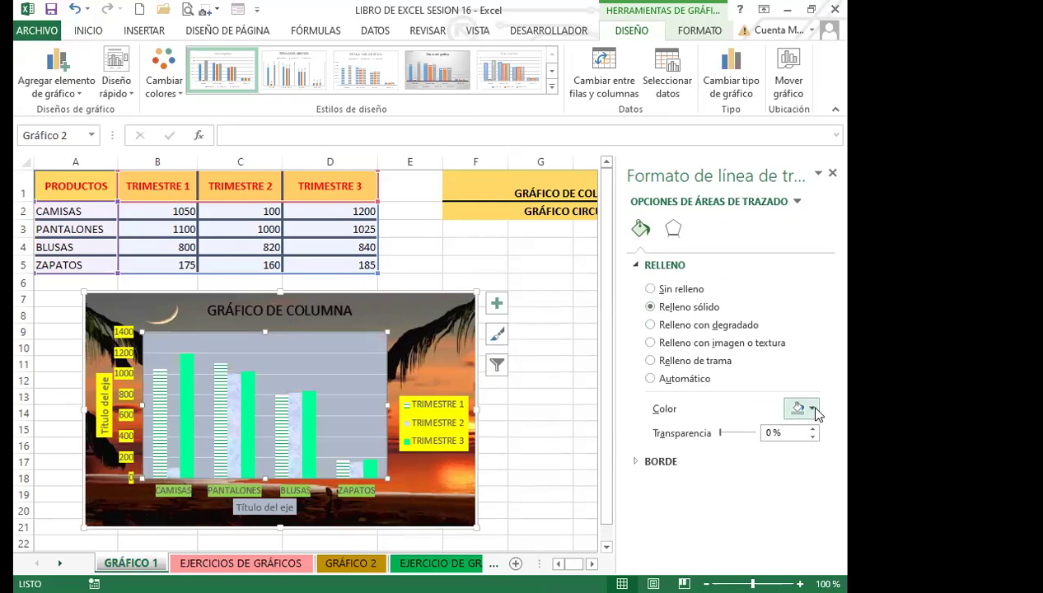
pyautogui.hotkey('ctrl', 'z')
# - Format the column chart's major horizontal gridlines as solid-type lines with the long dash style
pyautogui.click(362, 353)
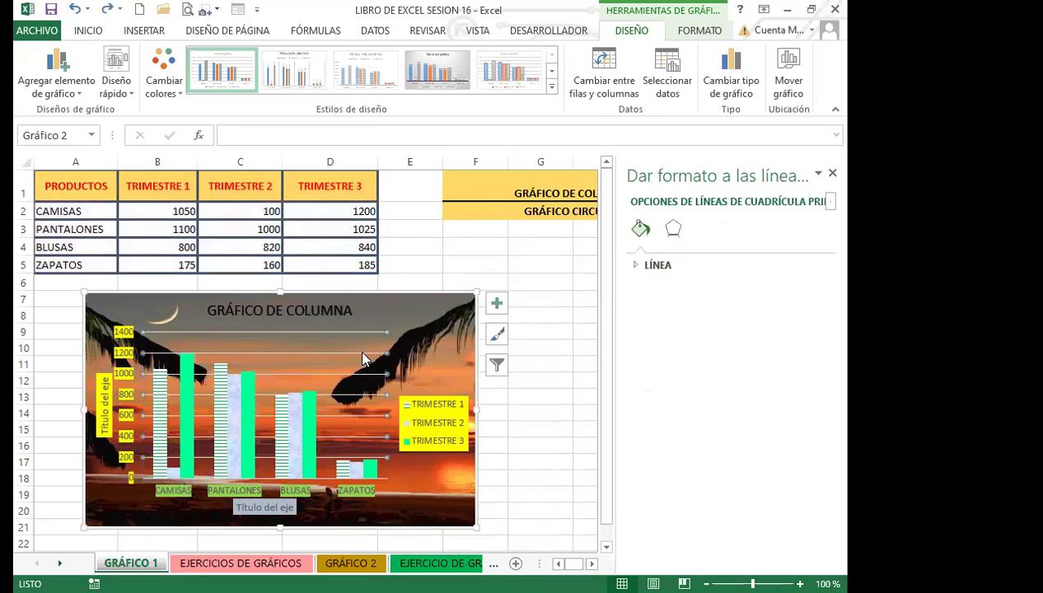
pyautogui.click(635, 265)
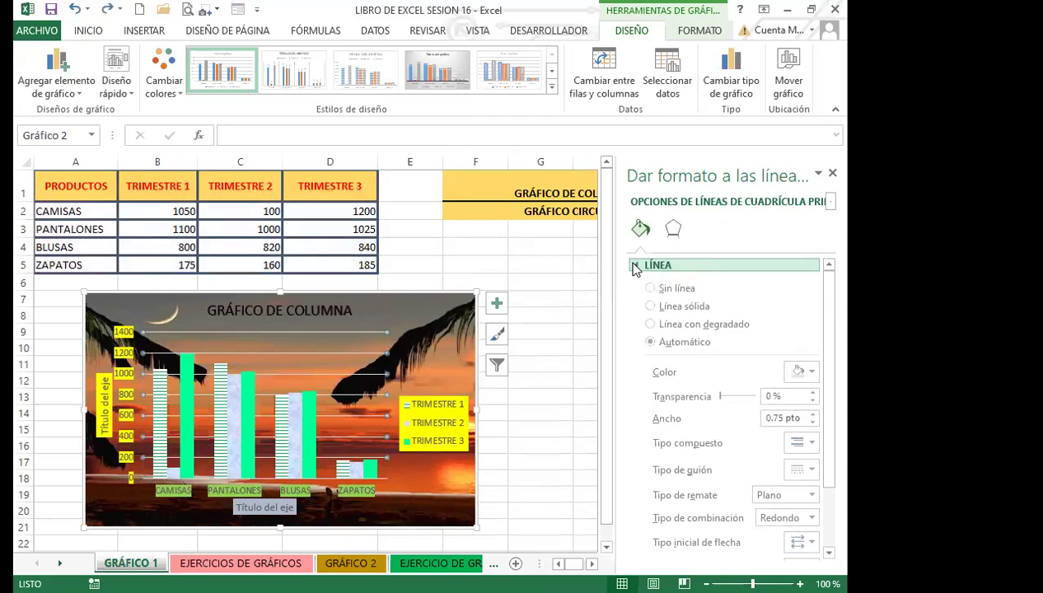
pyautogui.scroll(-1, 812, 416)
pyautogui.click(812, 405)
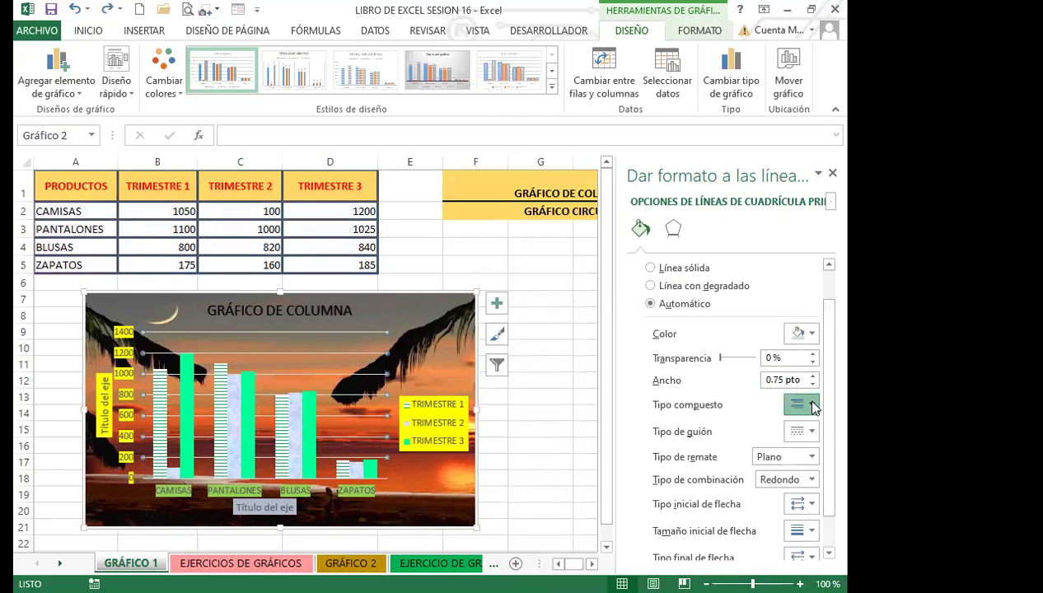
pyautogui.click(808, 424)
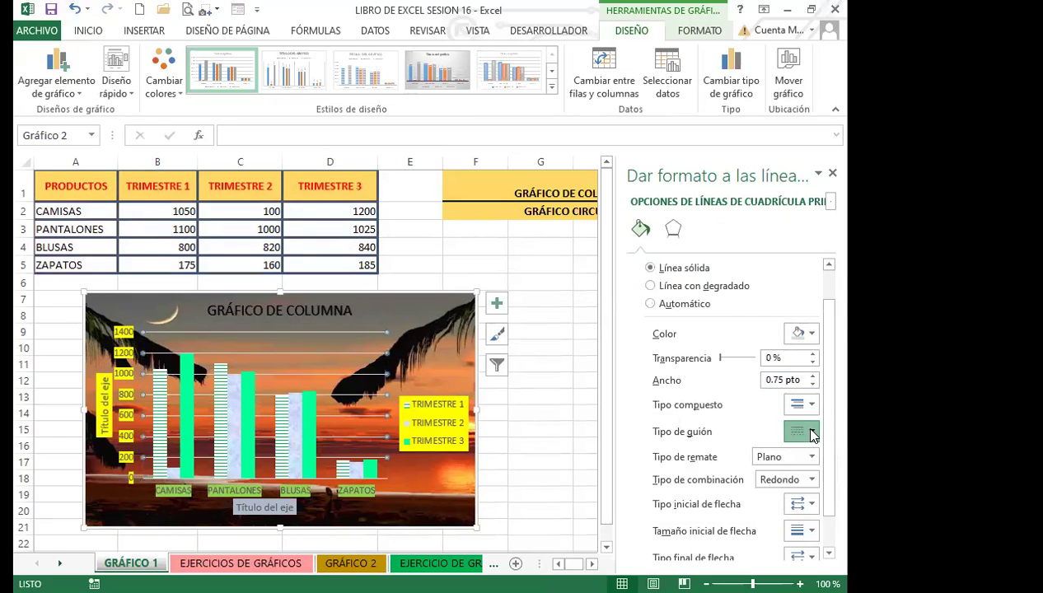
pyautogui.click(793, 489)
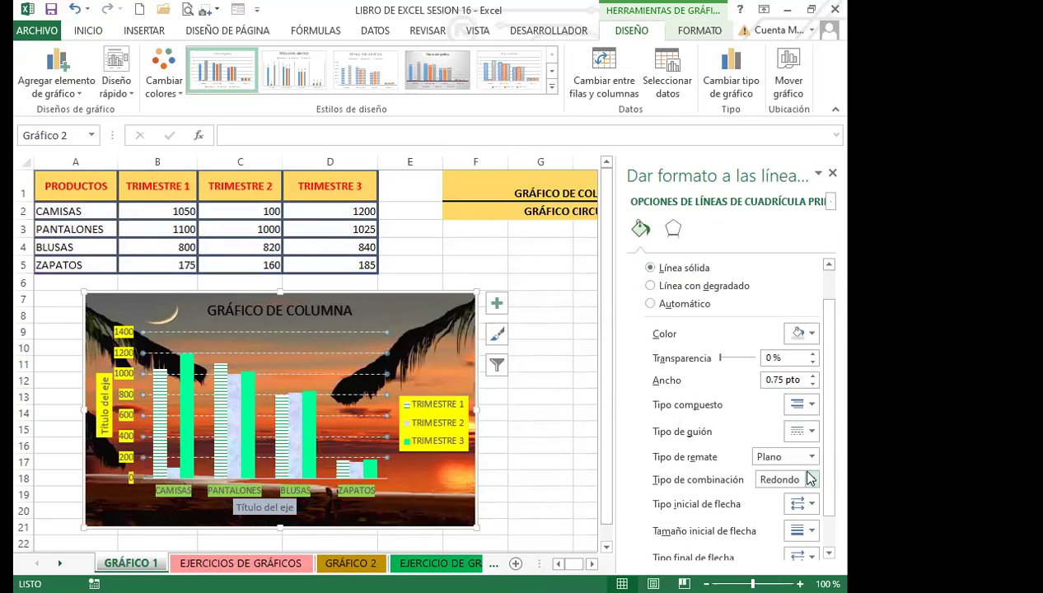
pyautogui.click(813, 433)
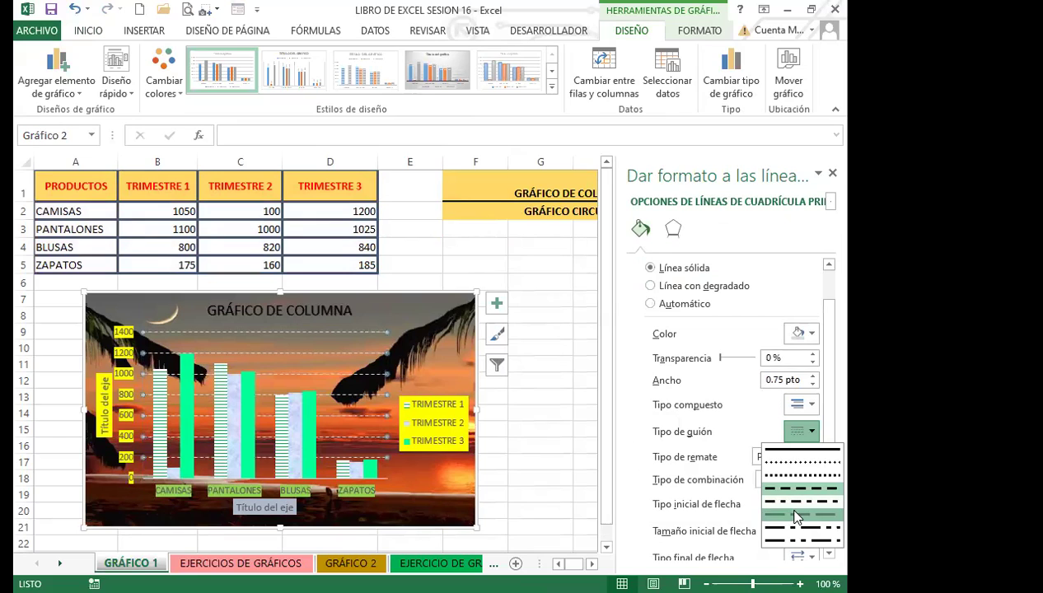
pyautogui.click(736, 405)
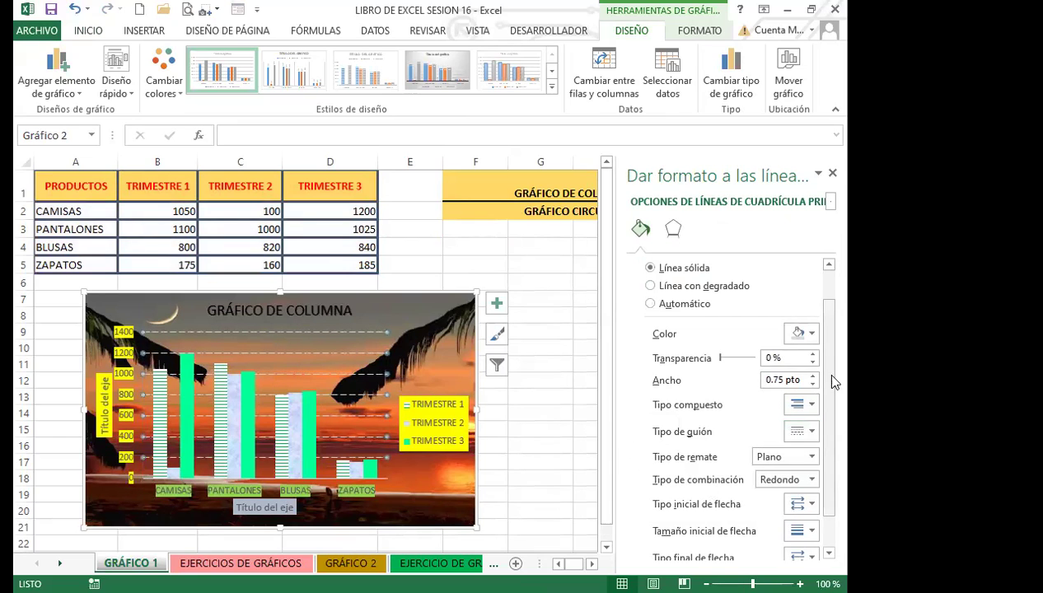
# - Color the gridlines dark blue, deselect the chart and close the formatting pane
pyautogui.click(811, 333)
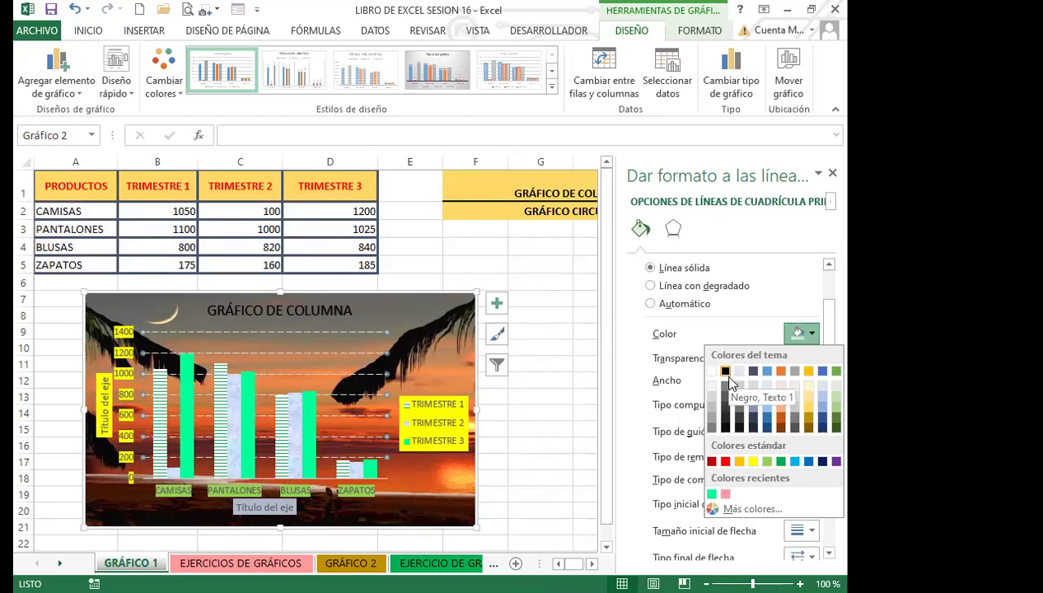
pyautogui.click(770, 437)
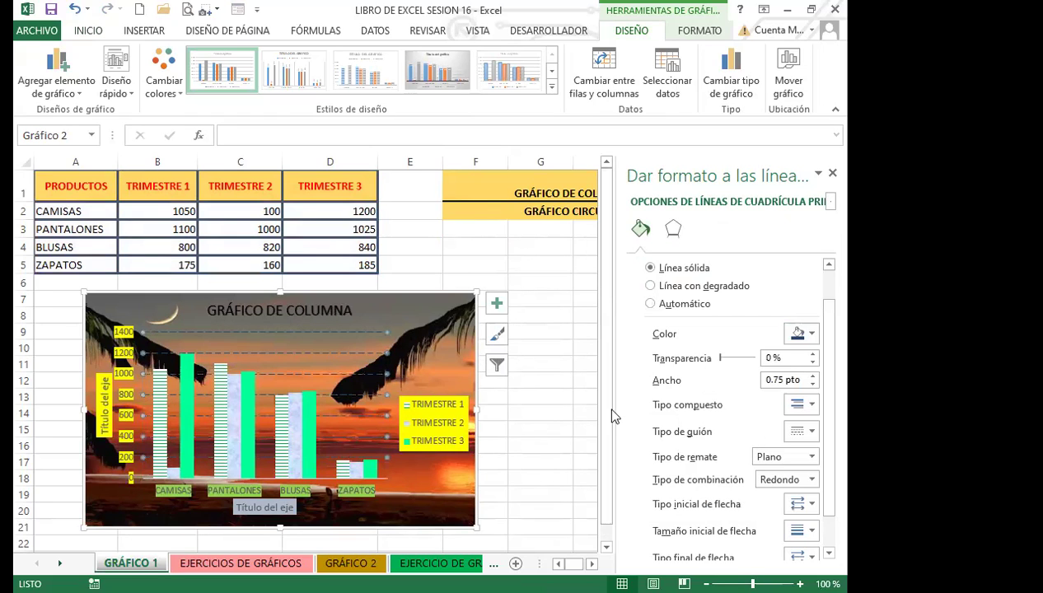
pyautogui.click(543, 365)
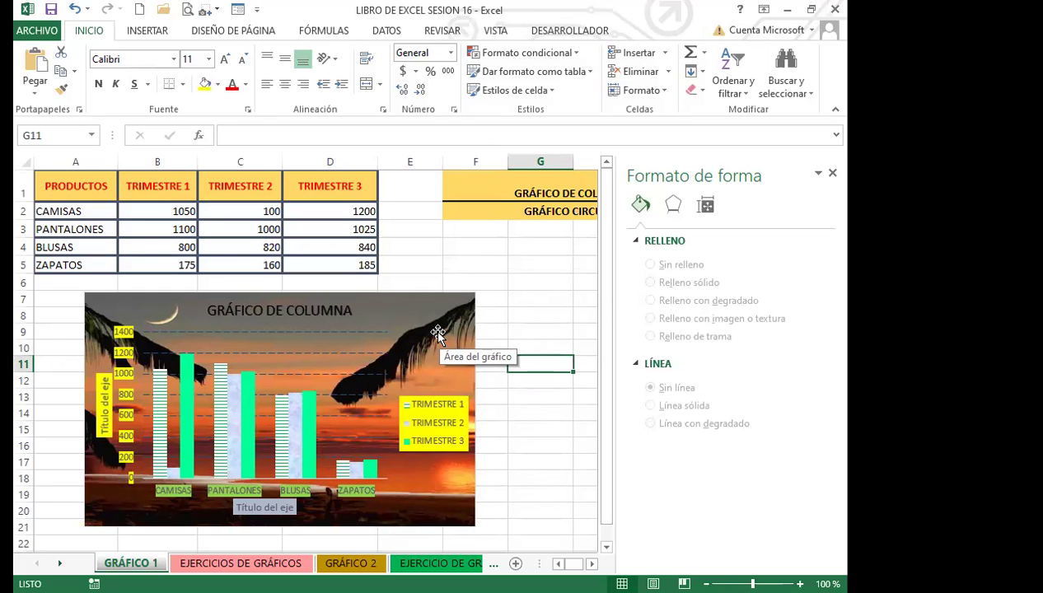
pyautogui.click(832, 173)
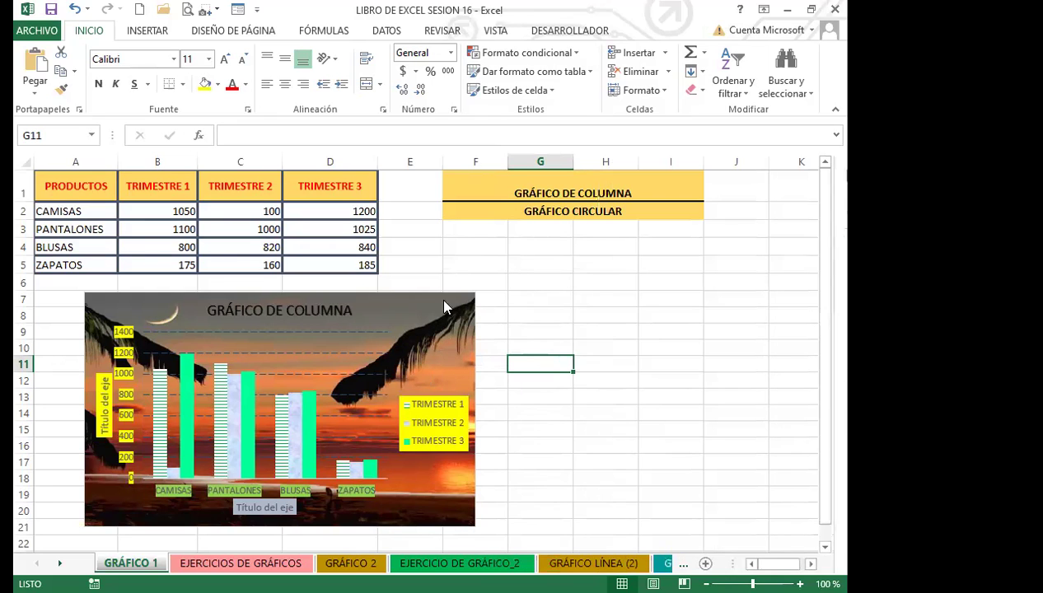
# - Move the column chart to the left edge of column A beneath the product table and deselect it
pyautogui.click(410, 314)
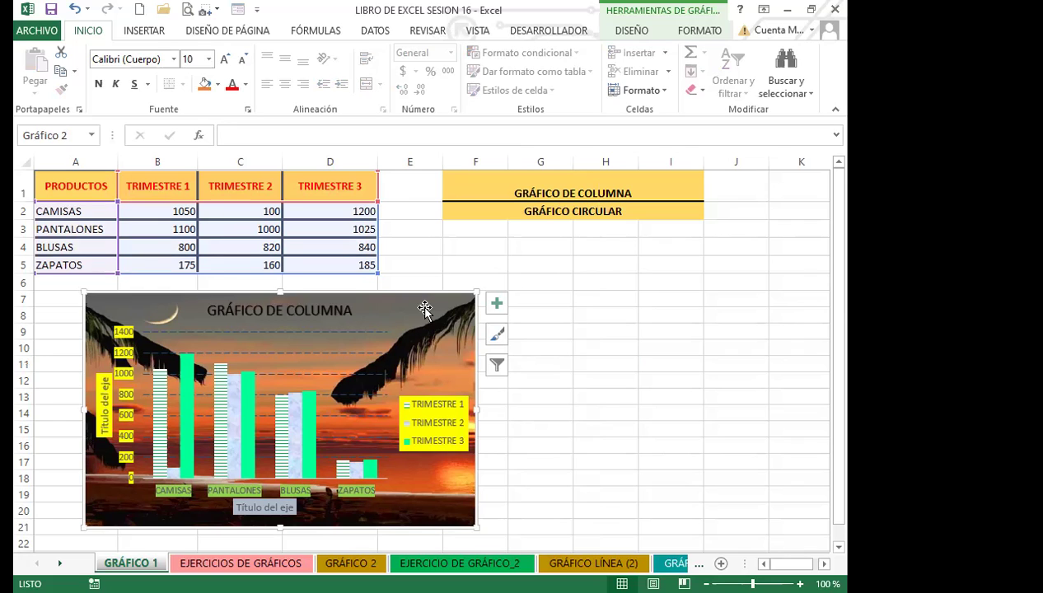
pyautogui.moveTo(411, 314); pyautogui.dragTo(360, 317)
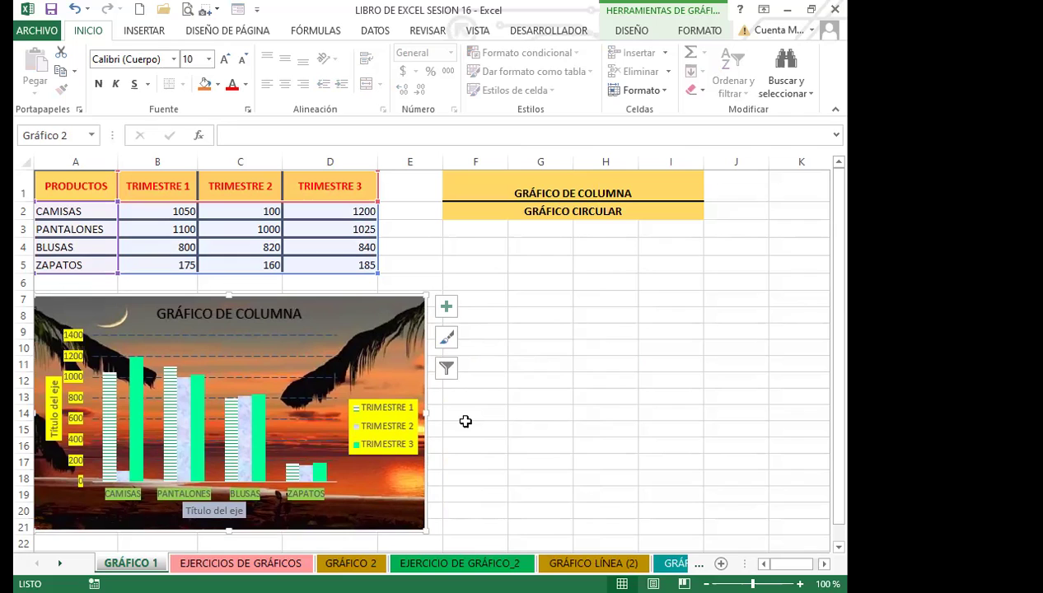
pyautogui.click(519, 364)
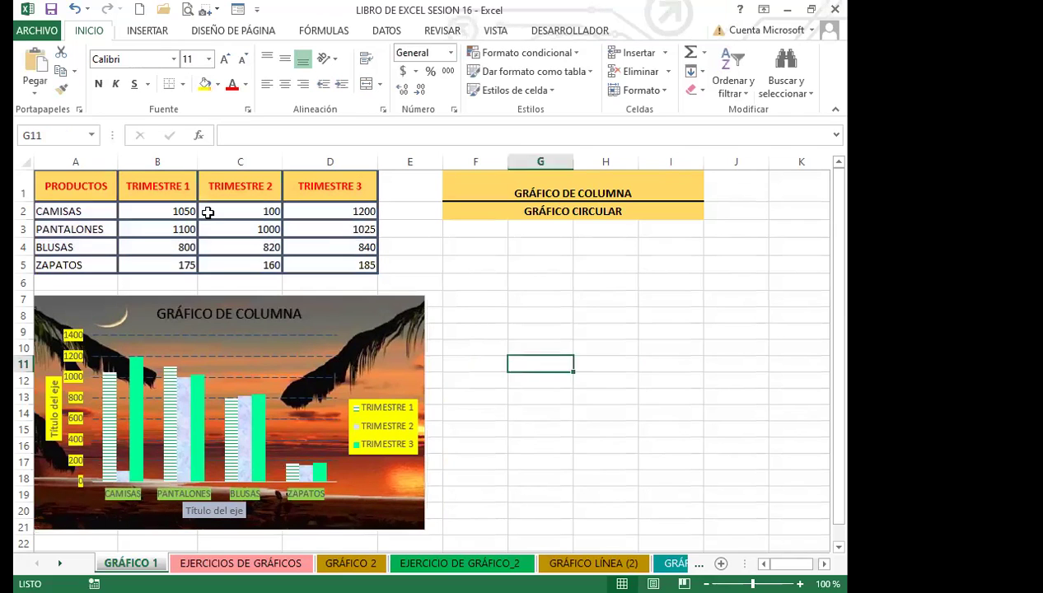
pyautogui.click(207, 212)
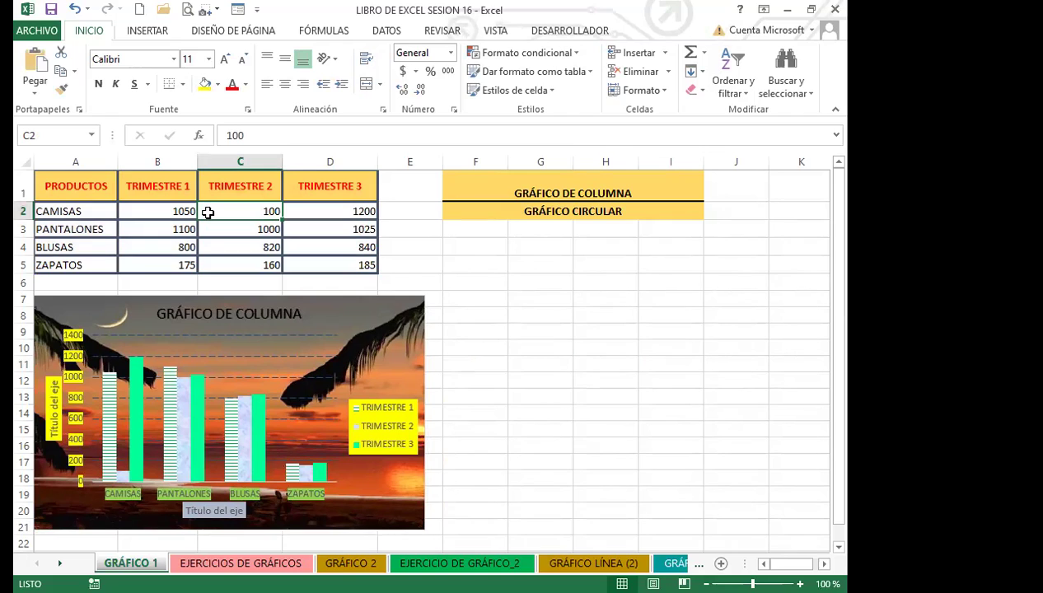
pyautogui.click(140, 211)
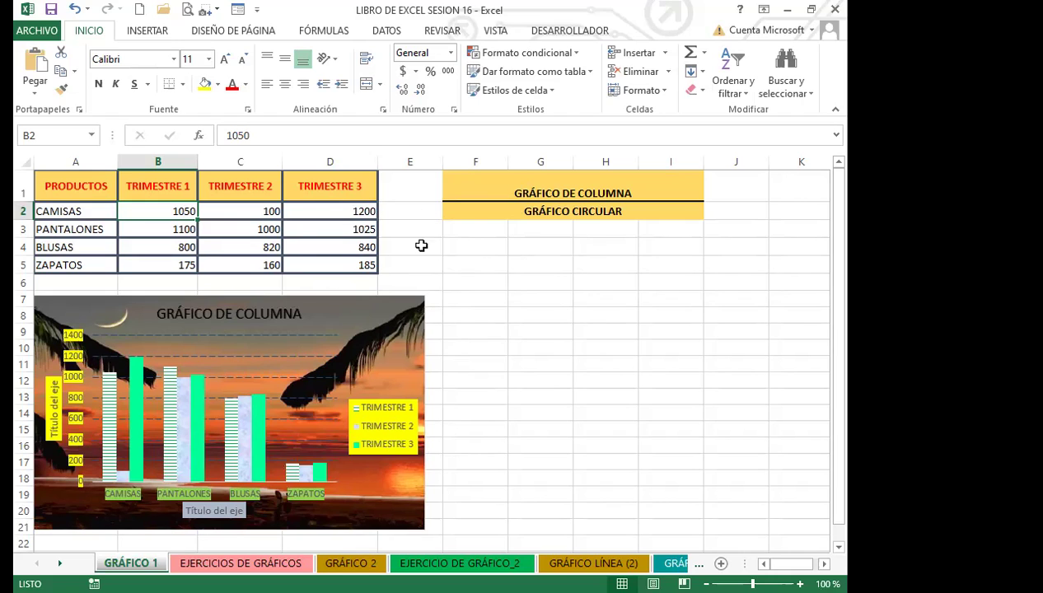
pyautogui.click(262, 231)
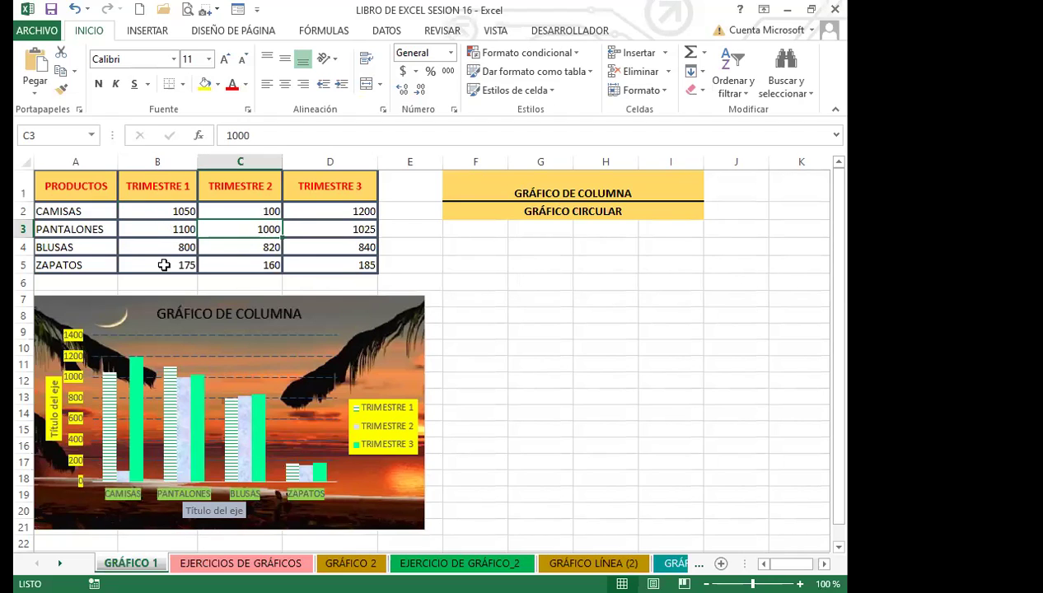
pyautogui.click(164, 226)
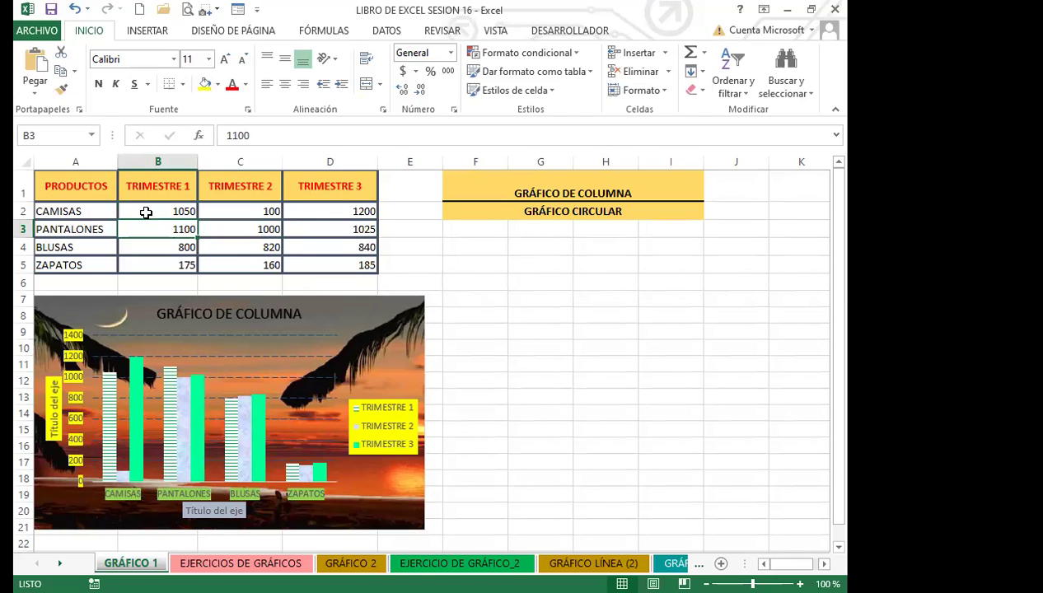
pyautogui.moveTo(71, 185); pyautogui.dragTo(151, 274)
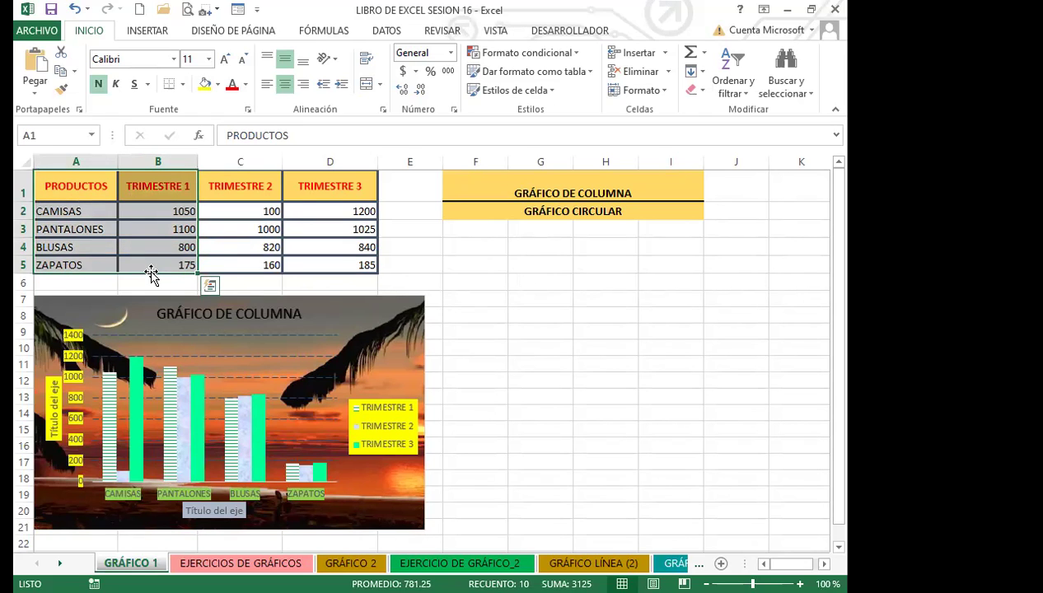
pyautogui.click(168, 227)
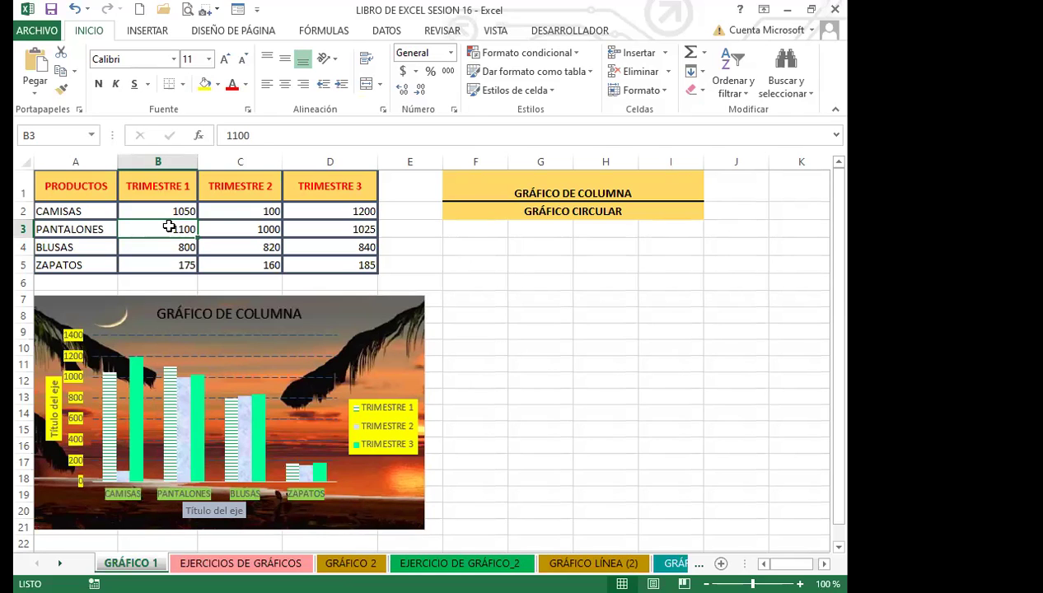
# - Insert a 3D pie chart based on the quarterly product table
pyautogui.click(234, 211)
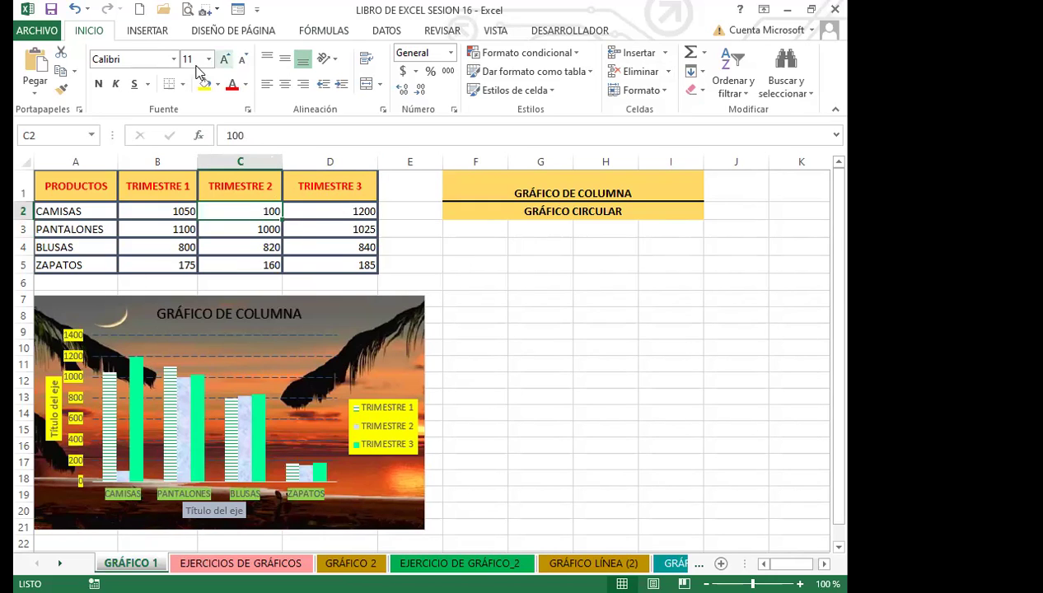
pyautogui.click(148, 30)
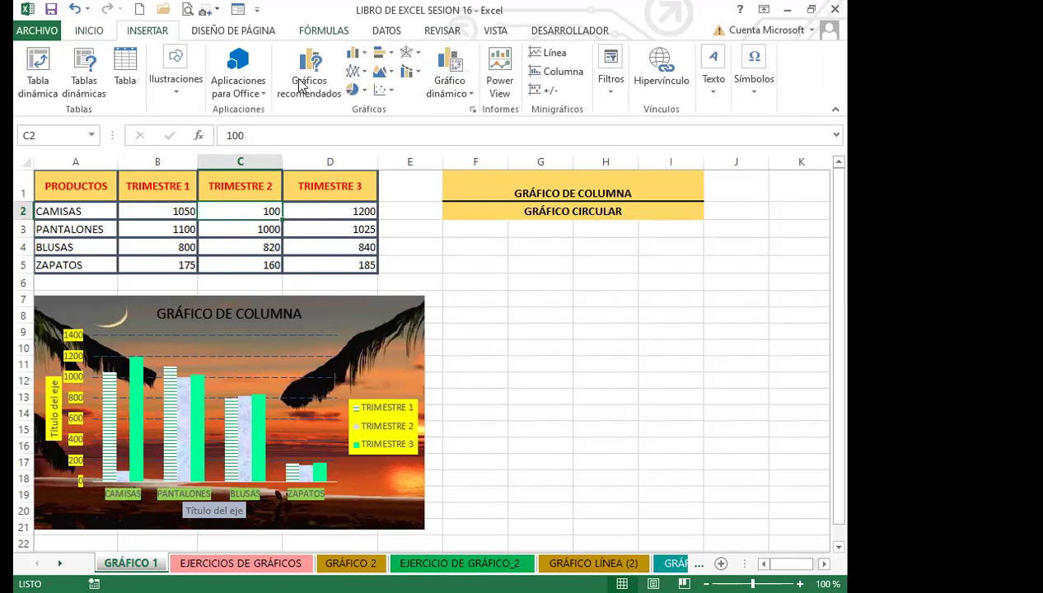
pyautogui.click(365, 94)
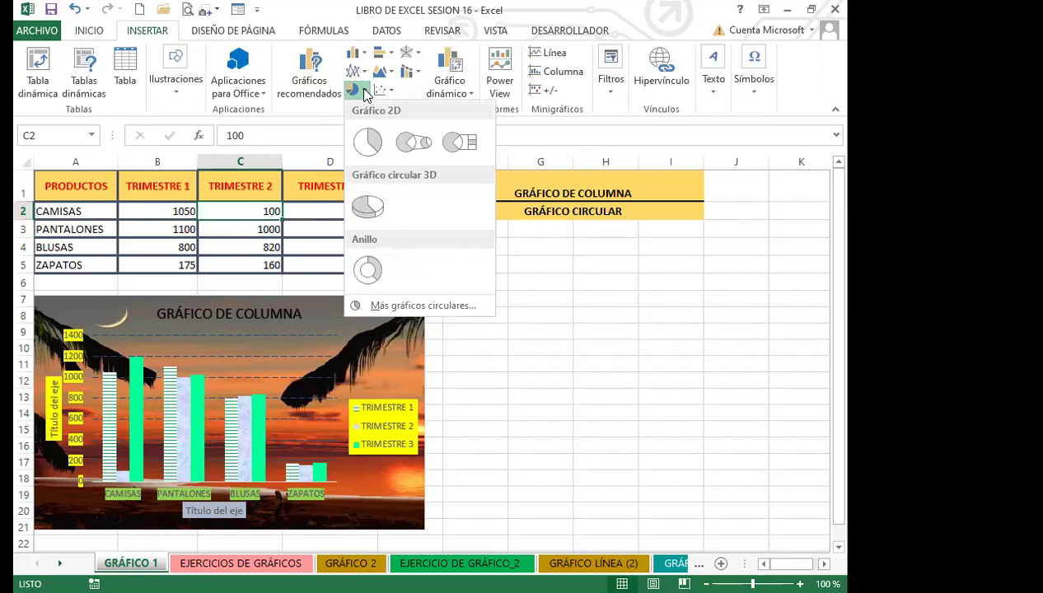
pyautogui.click(376, 217)
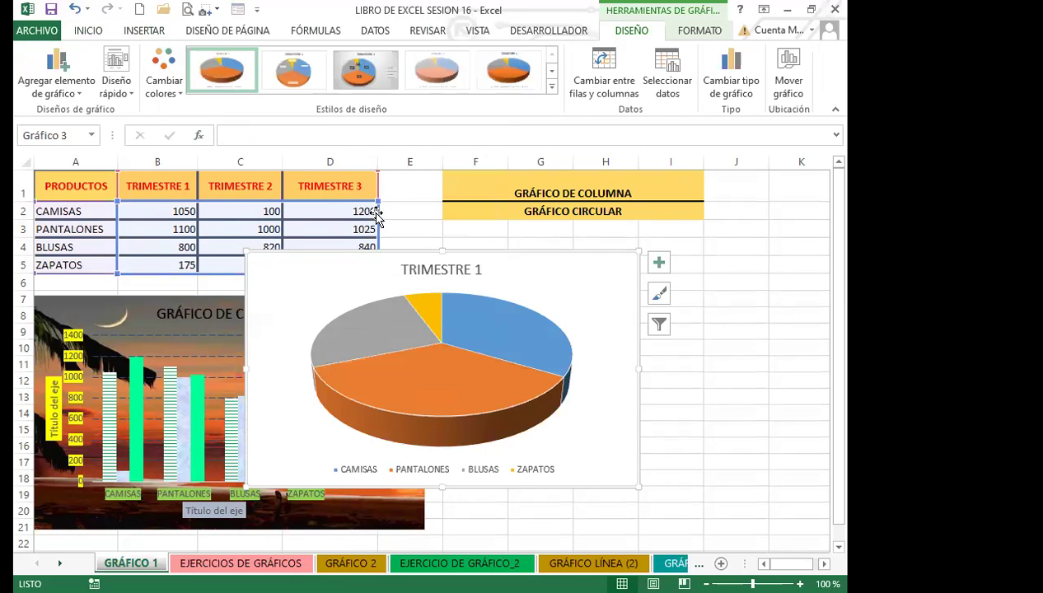
# - Place the pie chart to the right of the column chart and apply the quick layout with title, percentages and right-hand legend
pyautogui.moveTo(552, 291); pyautogui.dragTo(756, 291)
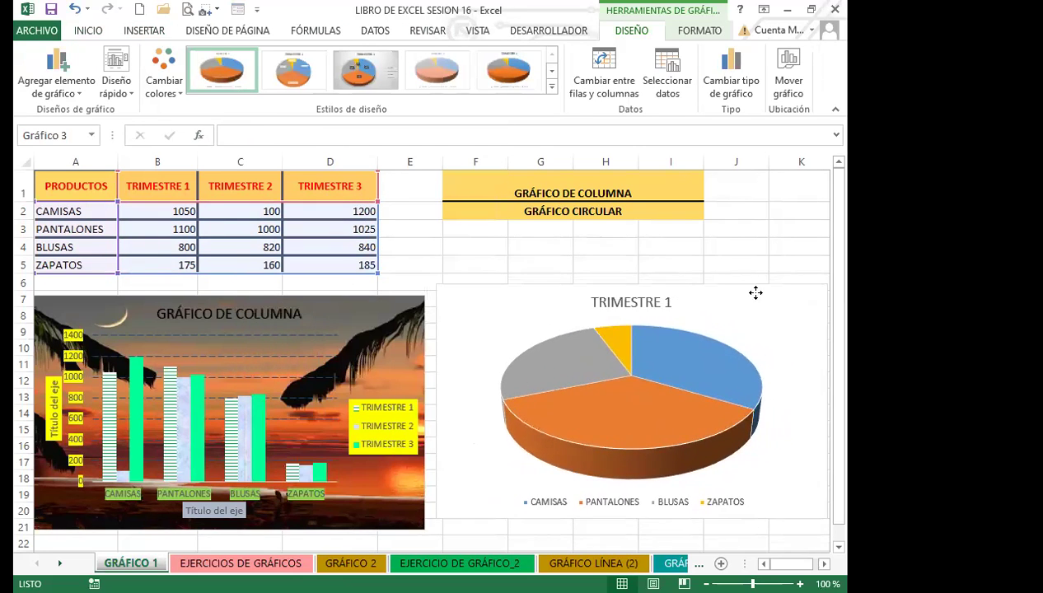
pyautogui.click(114, 92)
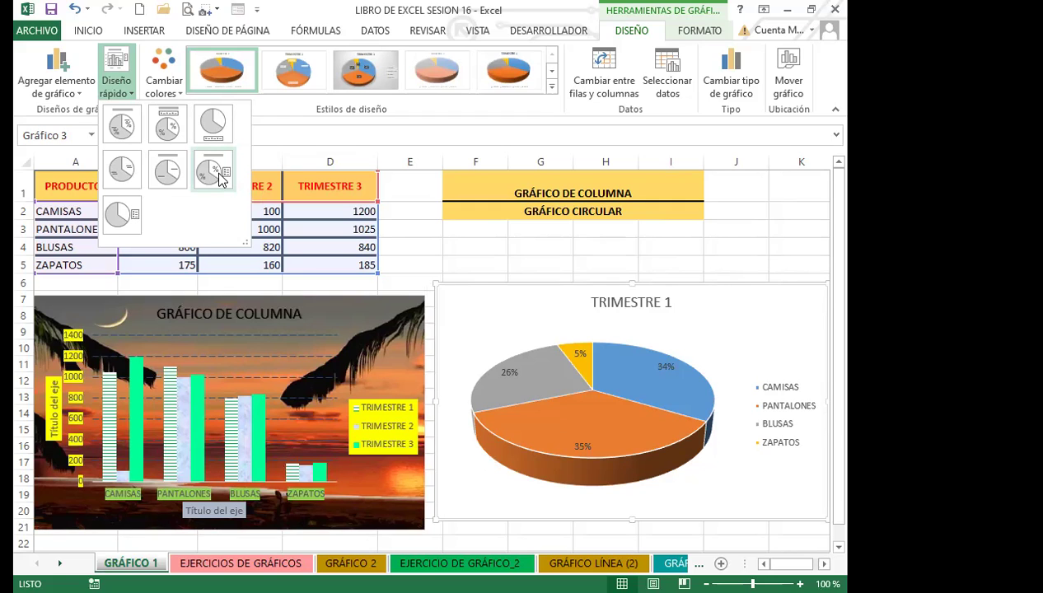
pyautogui.click(219, 180)
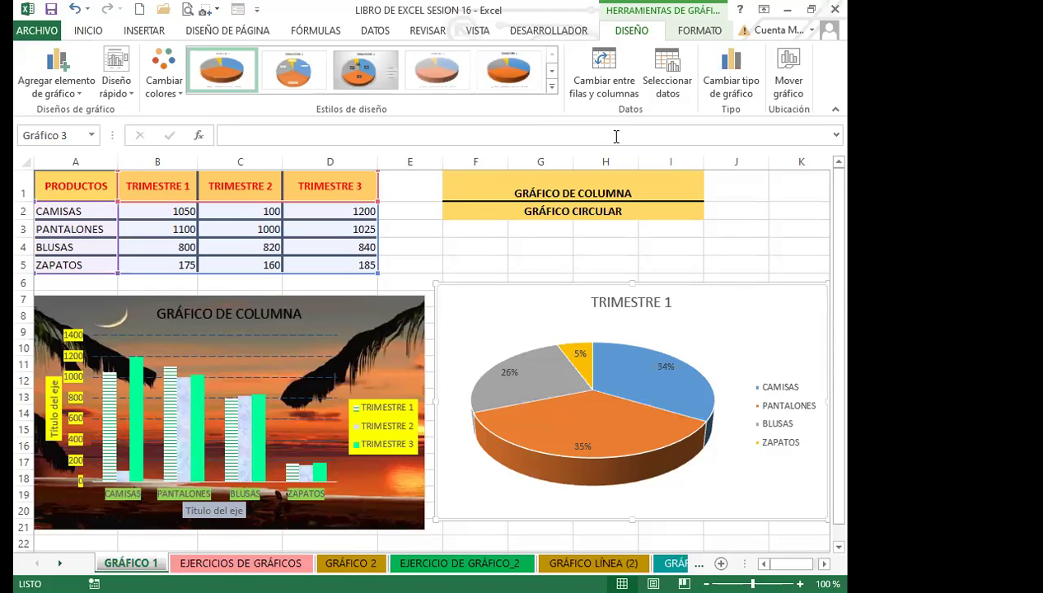
# - Exclude the TRIMESTRE 1 and TRIMESTRE 2 series from the pie chart's data source, leaving only TRIMESTRE 3
pyautogui.click(667, 66)
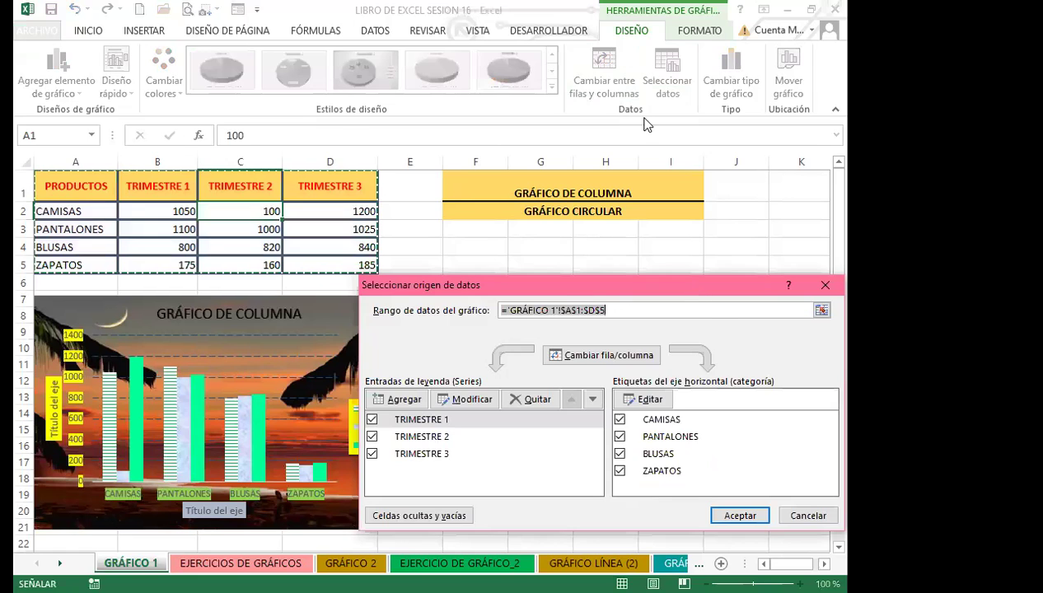
pyautogui.moveTo(494, 284); pyautogui.dragTo(449, 115)
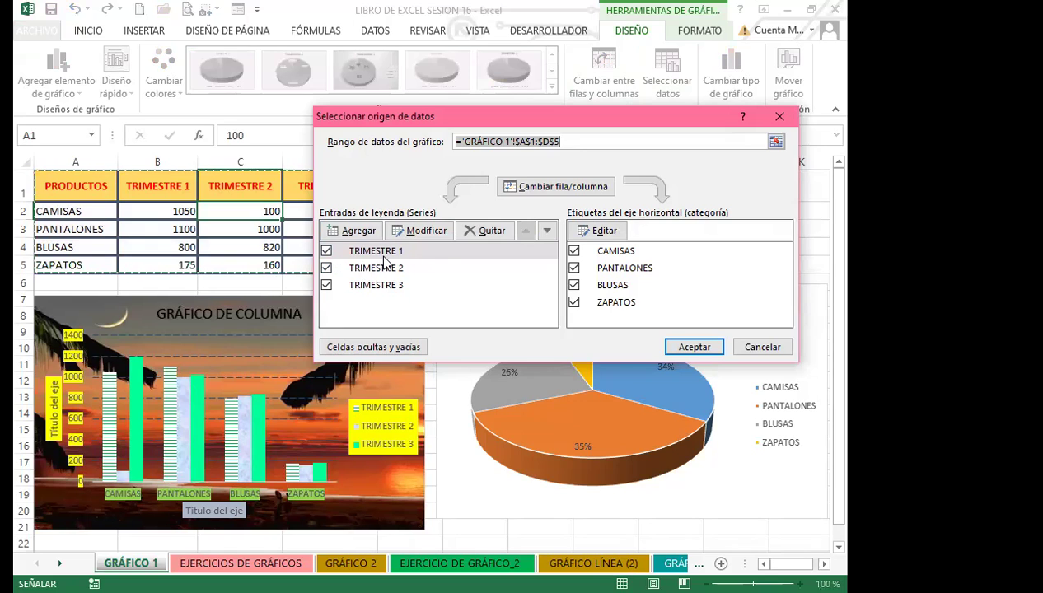
pyautogui.click(326, 251)
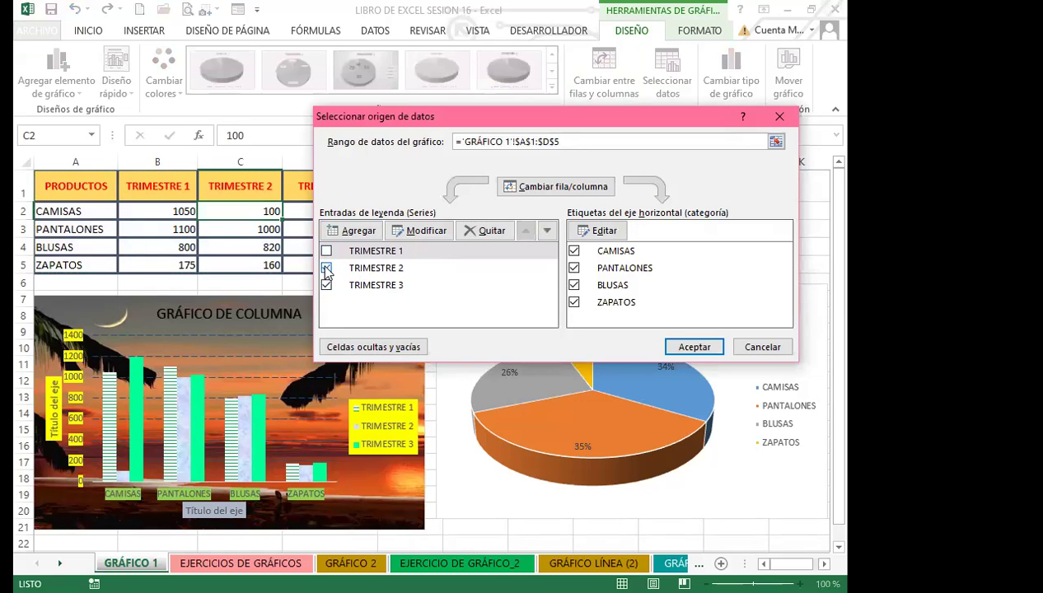
pyautogui.click(326, 268)
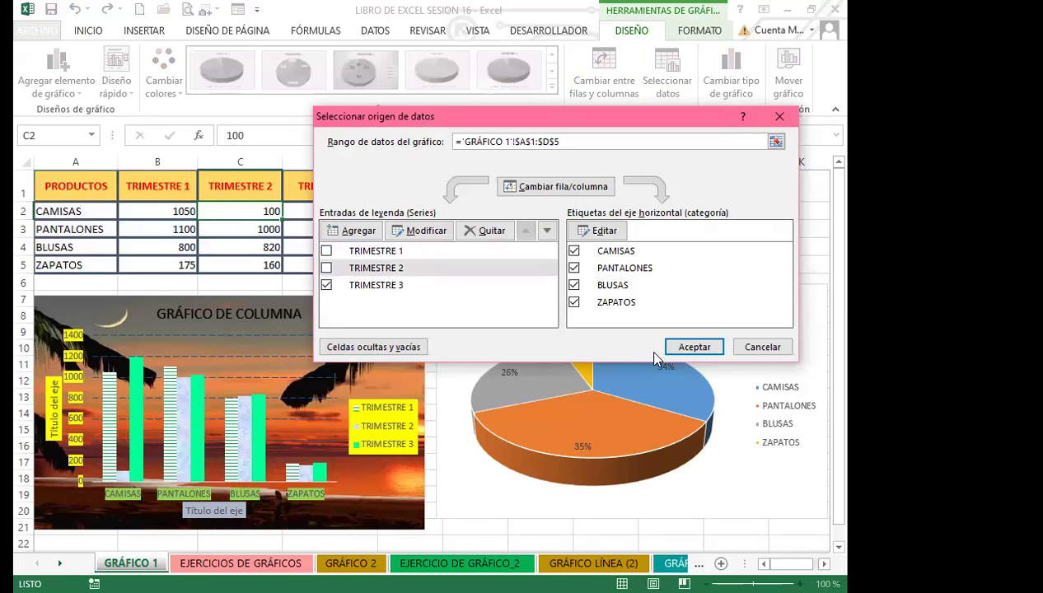
pyautogui.click(693, 346)
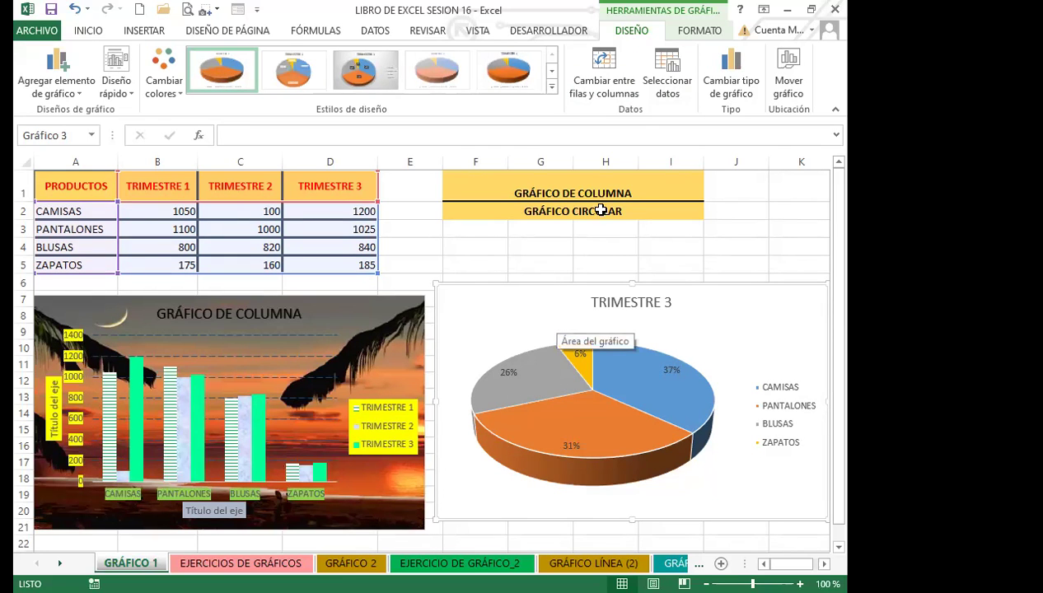
# - Switch the pie chart's data source to show only the TRIMESTRE 2 series, leaving TRIMESTRE 3 out
pyautogui.click(667, 74)
pyautogui.click(326, 267)
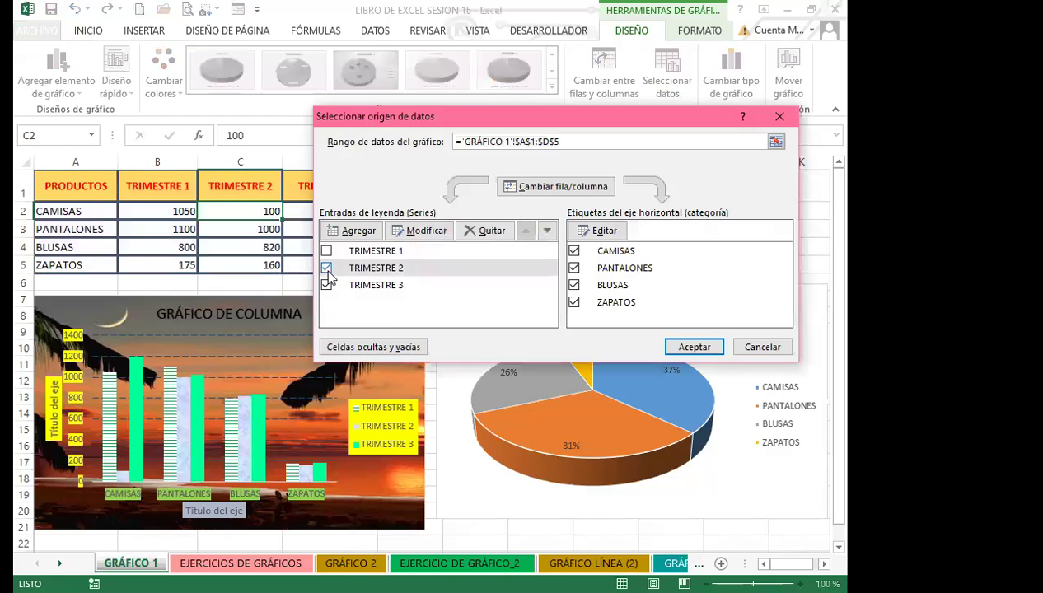
pyautogui.click(326, 285)
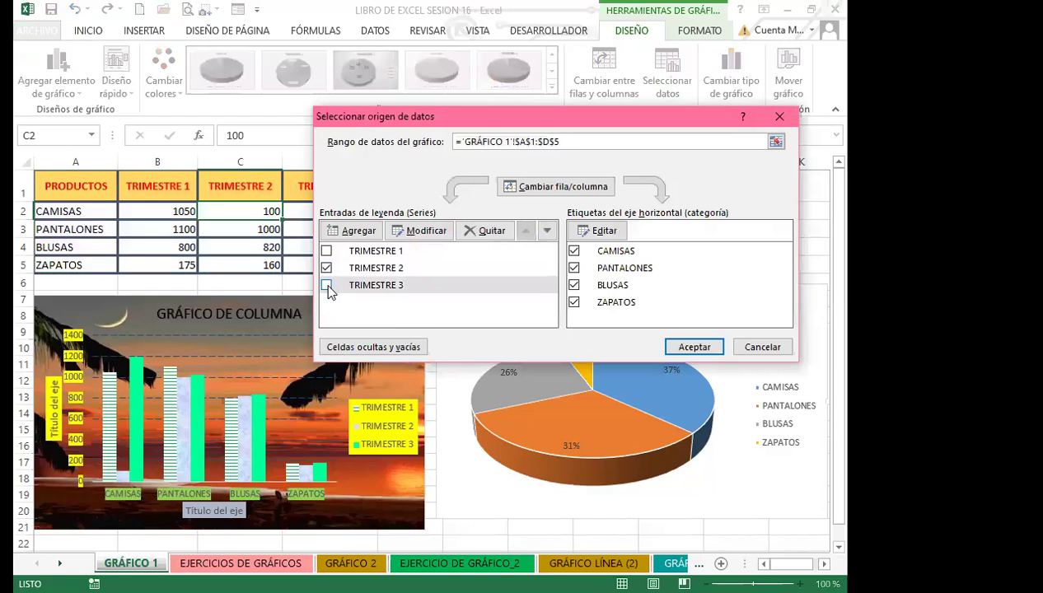
pyautogui.click(694, 347)
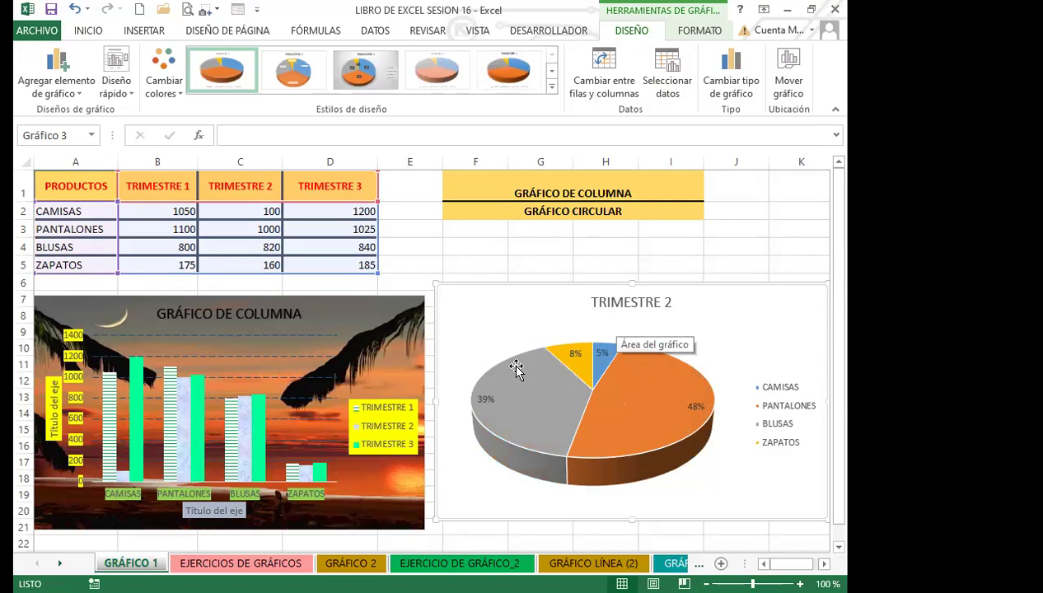
# - Include the TRIMESTRE 3 series in the pie chart's data source again and exclude TRIMESTRE 2
pyautogui.click(667, 82)
pyautogui.click(327, 285)
pyautogui.click(327, 285)
pyautogui.click(326, 268)
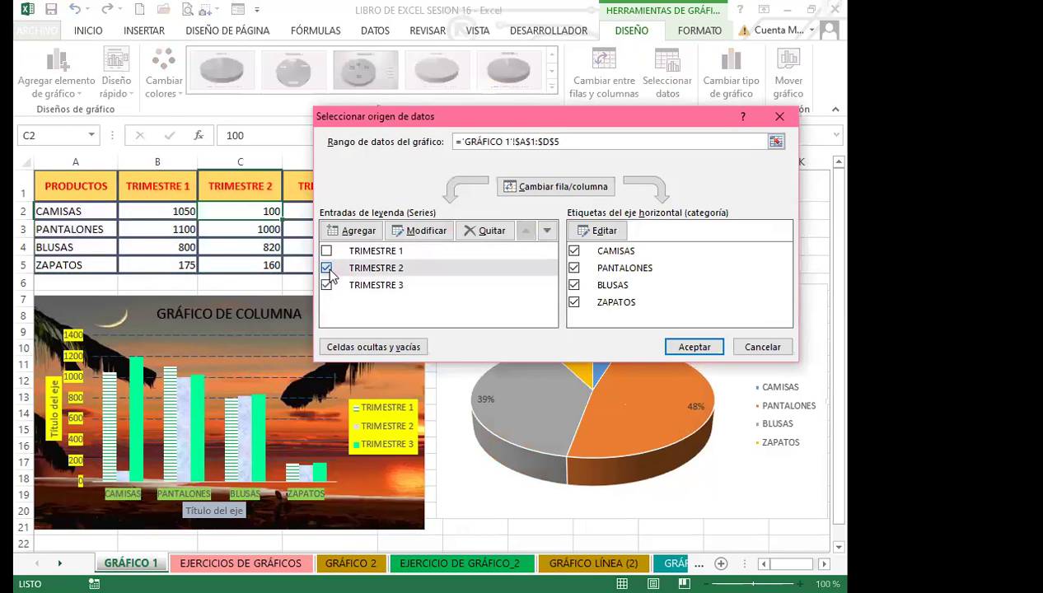
pyautogui.click(691, 346)
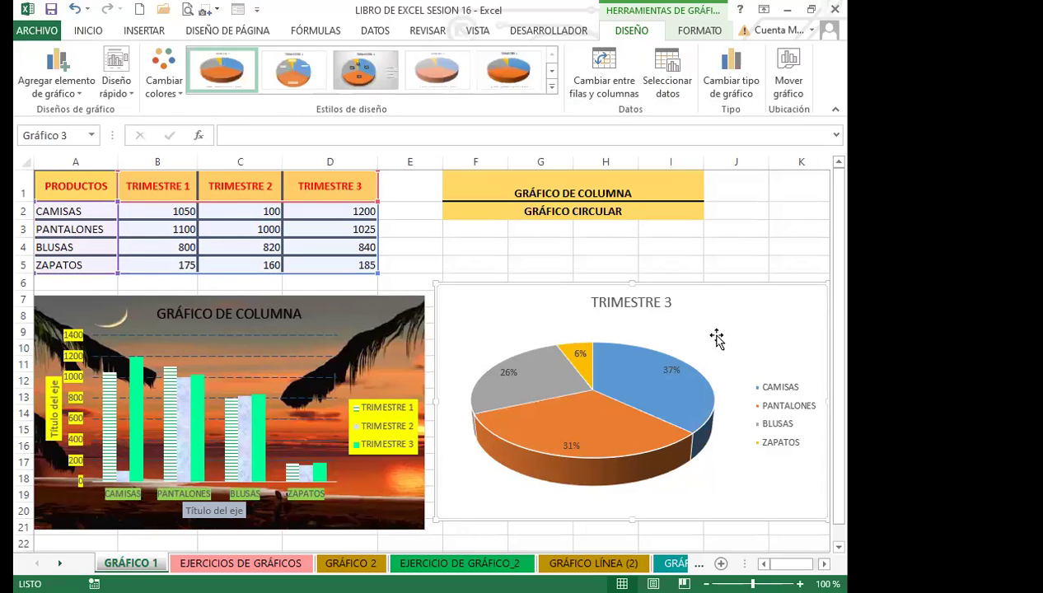
# - Fill the pie chart's area with the light blue paper texture, then deselect the chart and close the formatting pane
pyautogui.doubleClick(719, 336)
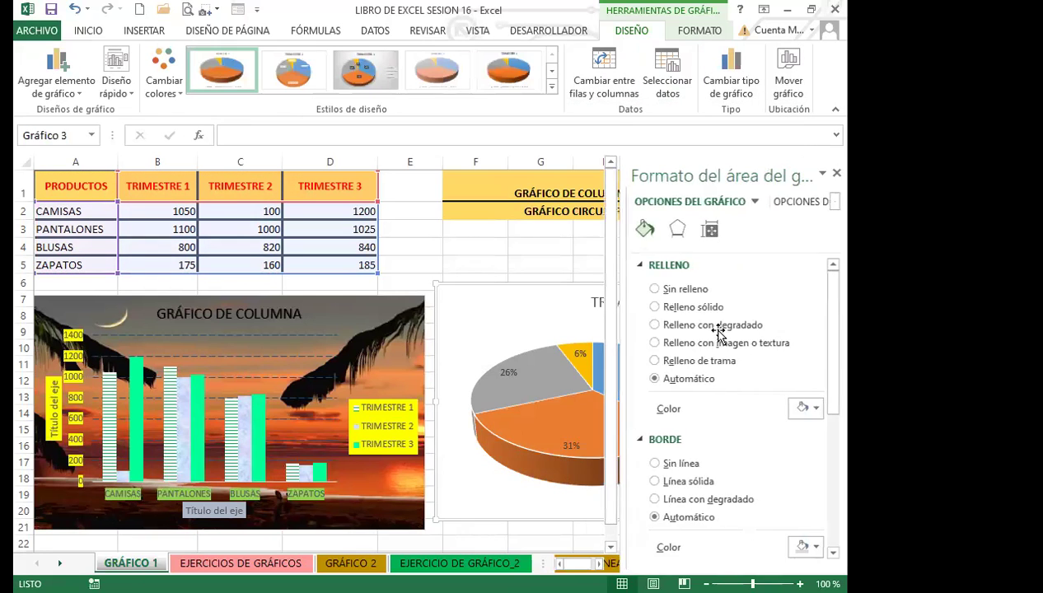
pyautogui.click(651, 344)
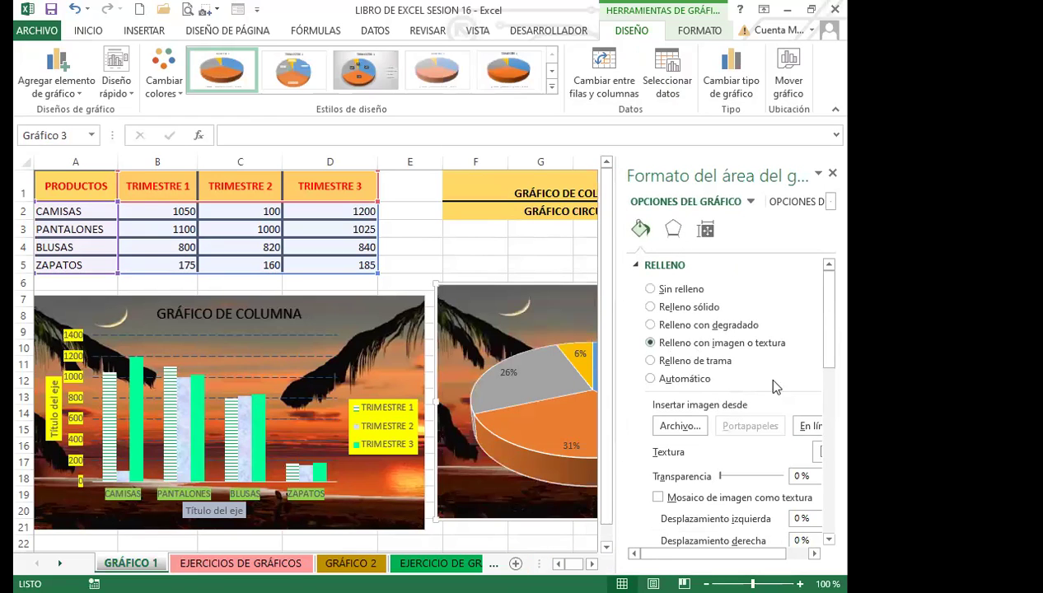
pyautogui.click(819, 451)
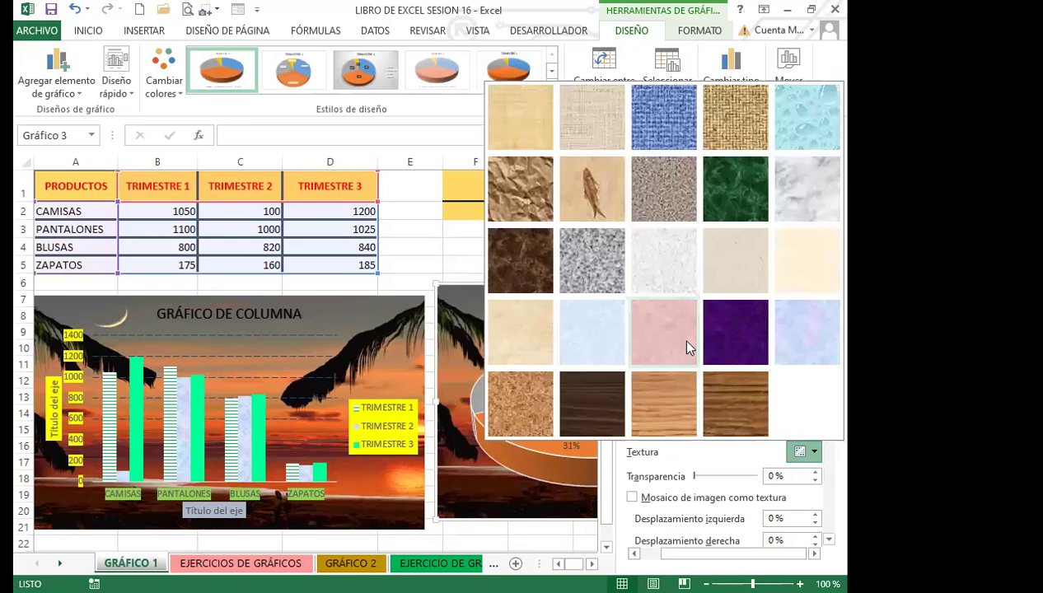
pyautogui.click(568, 332)
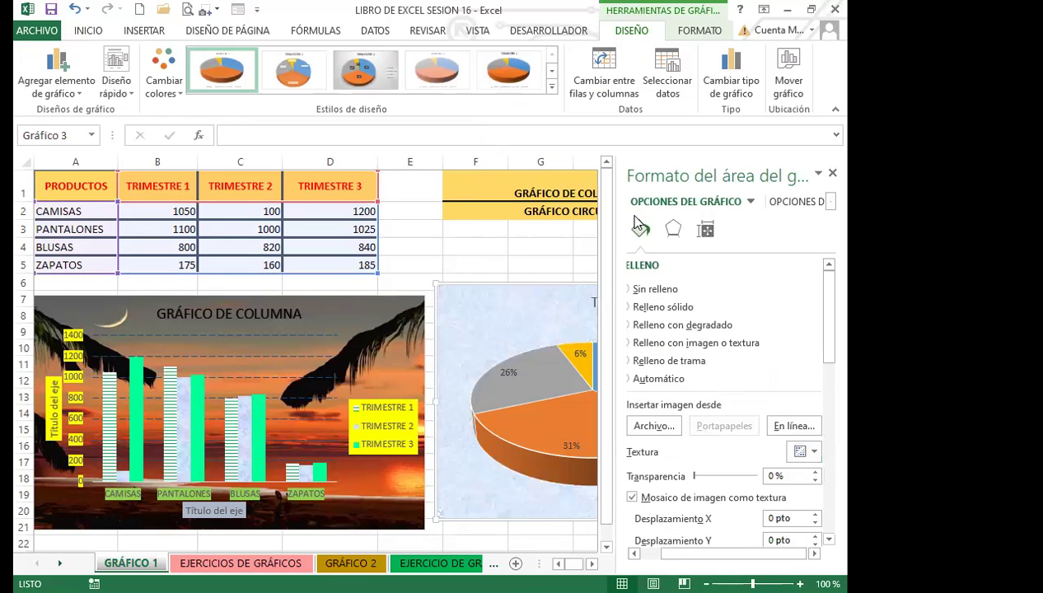
pyautogui.click(568, 245)
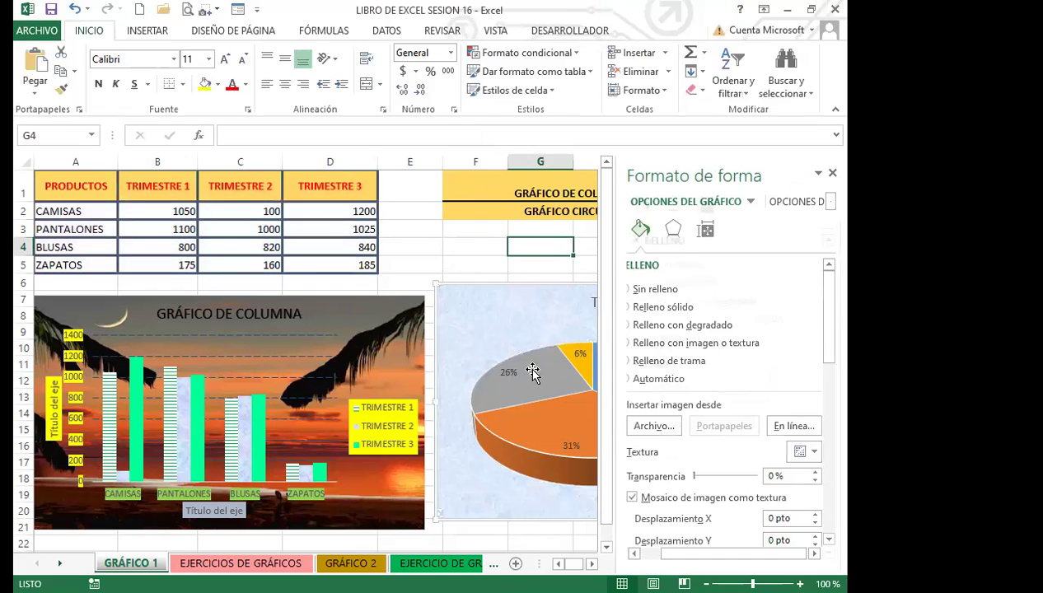
pyautogui.click(498, 263)
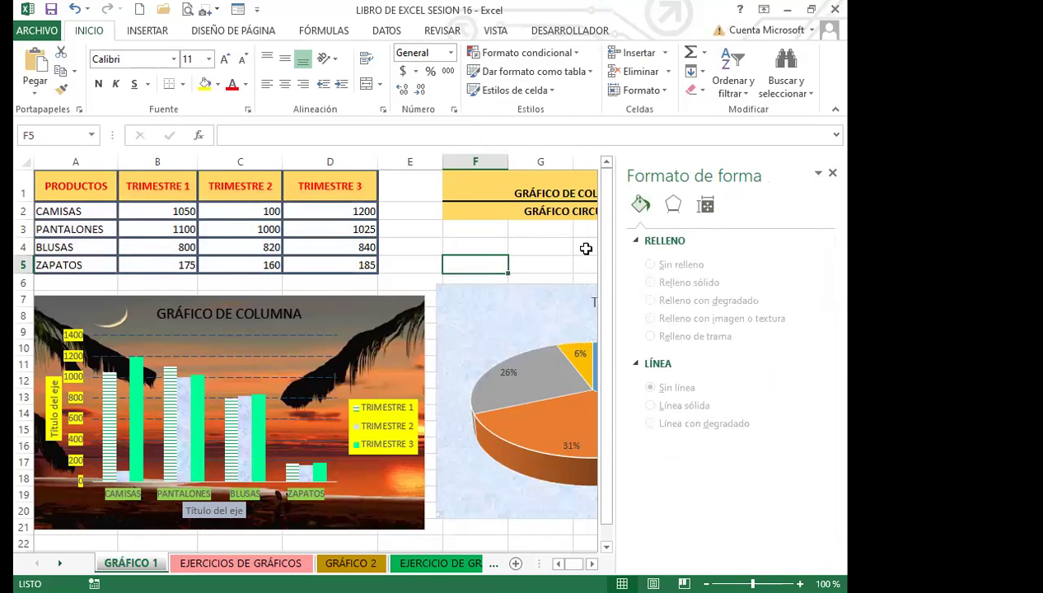
pyautogui.click(832, 173)
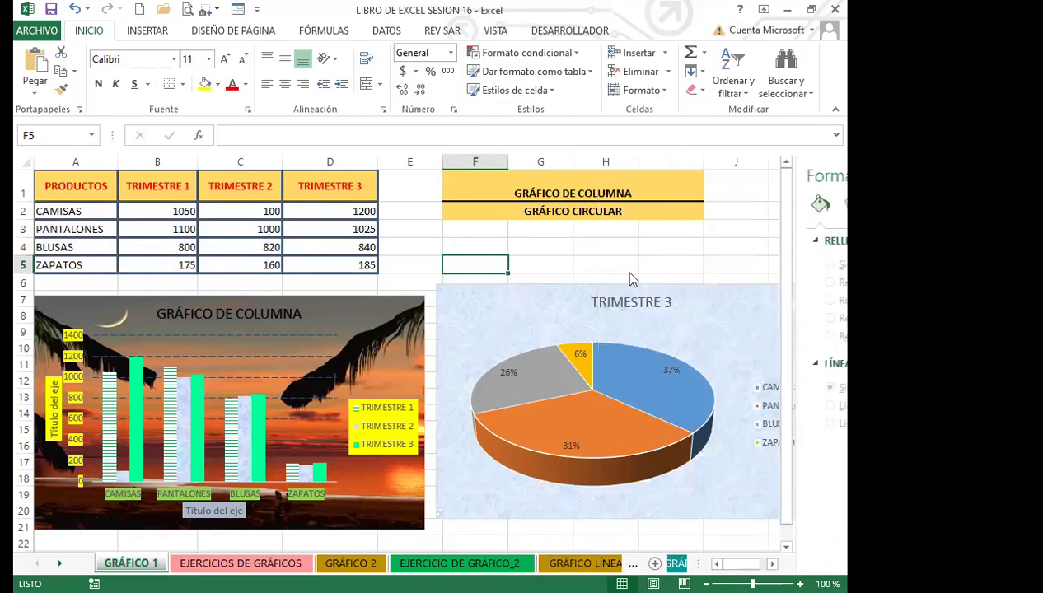
# - Move the pie chart left so it overlaps the column chart, and open its chart area formatting
pyautogui.click(647, 311)
pyautogui.moveTo(740, 310); pyautogui.dragTo(426, 298)
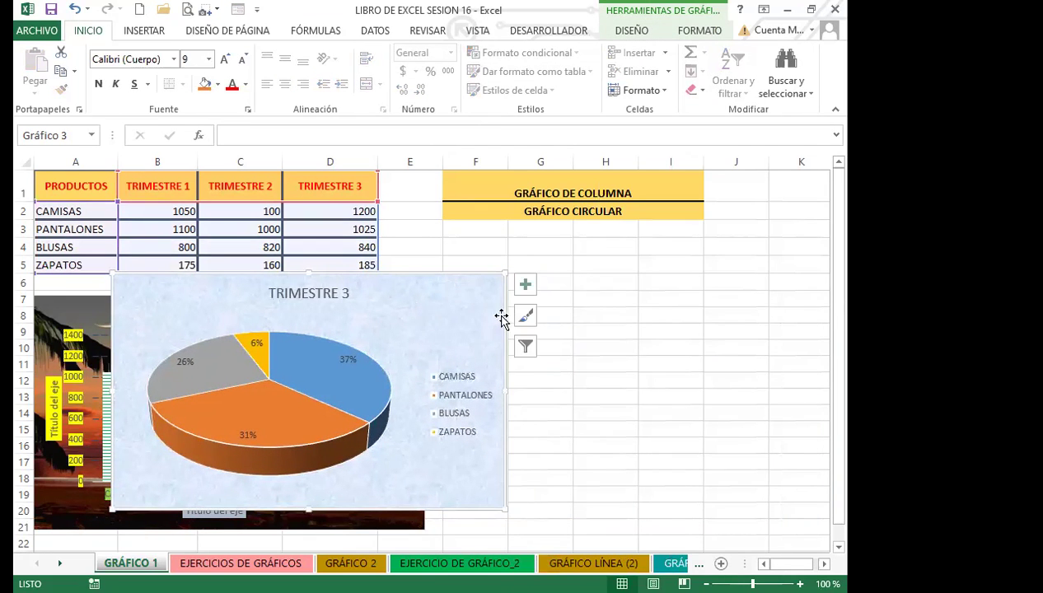
pyautogui.doubleClick(430, 338)
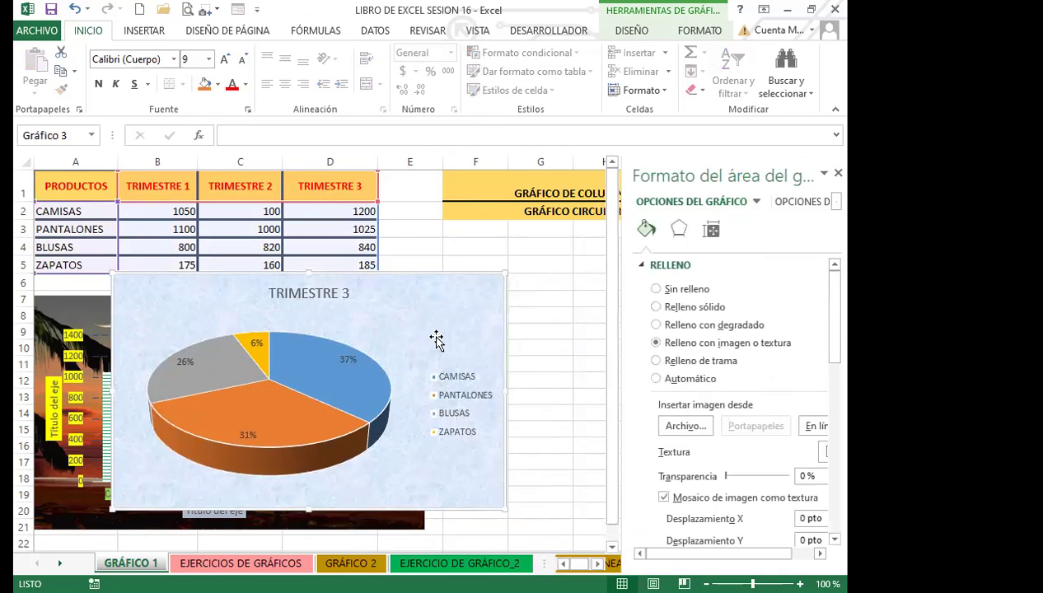
pyautogui.click(322, 375)
pyautogui.click(649, 306)
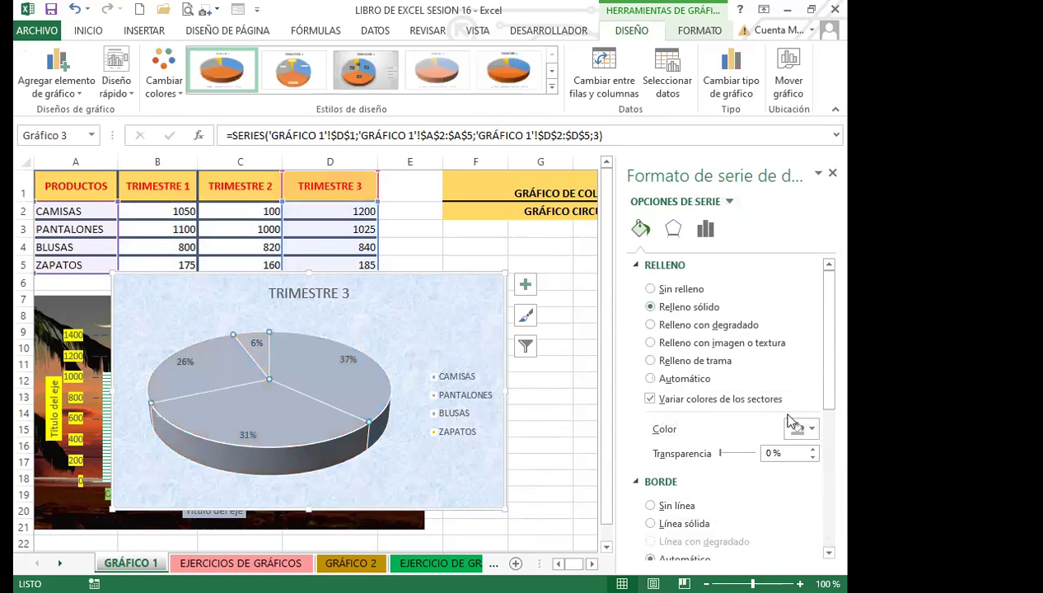
pyautogui.click(801, 428)
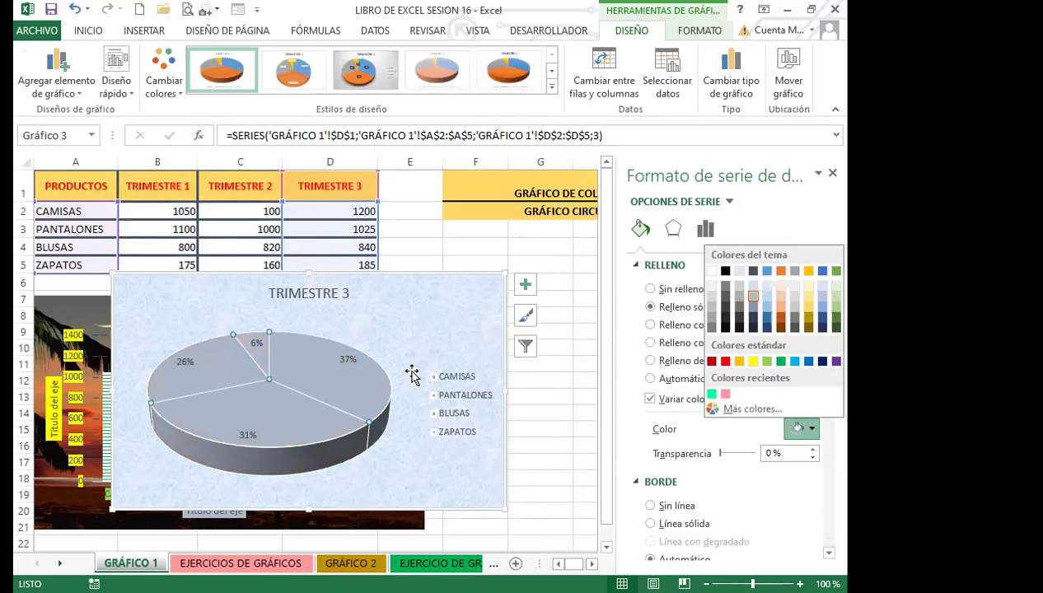
pyautogui.hotkey('ctrl', 'z')
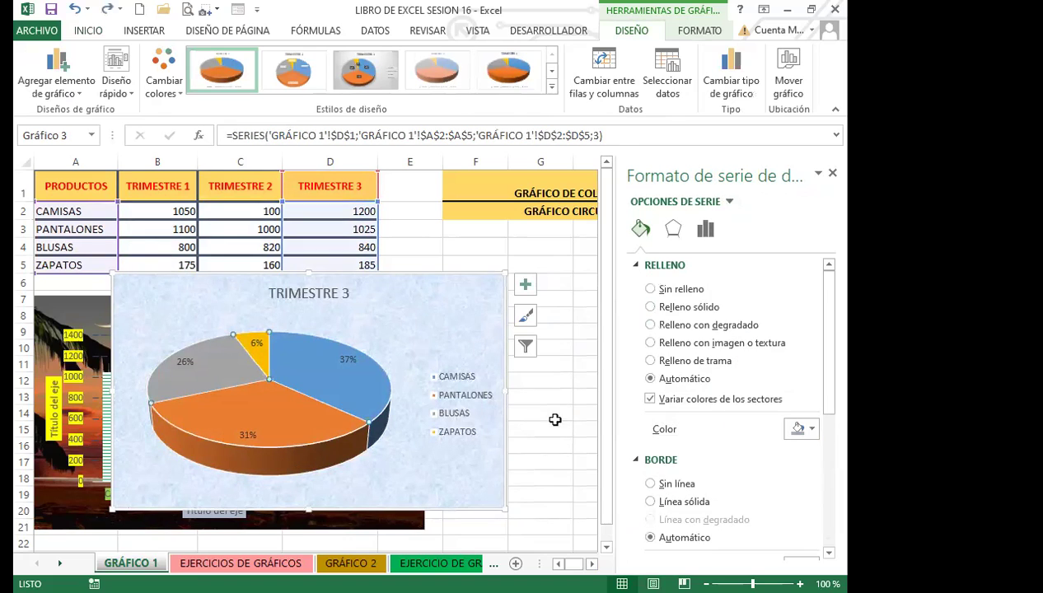
# - Select only the CAMISAS slice of the pie and fill it with solid light green
pyautogui.click(336, 360)
pyautogui.click(329, 376)
pyautogui.click(360, 395)
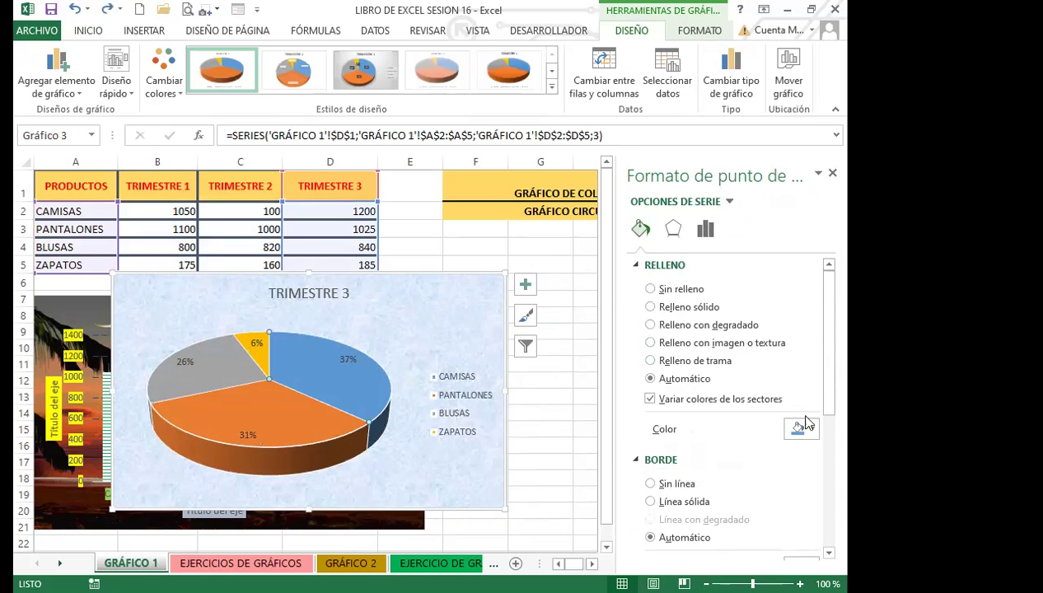
pyautogui.click(798, 429)
pyautogui.click(759, 366)
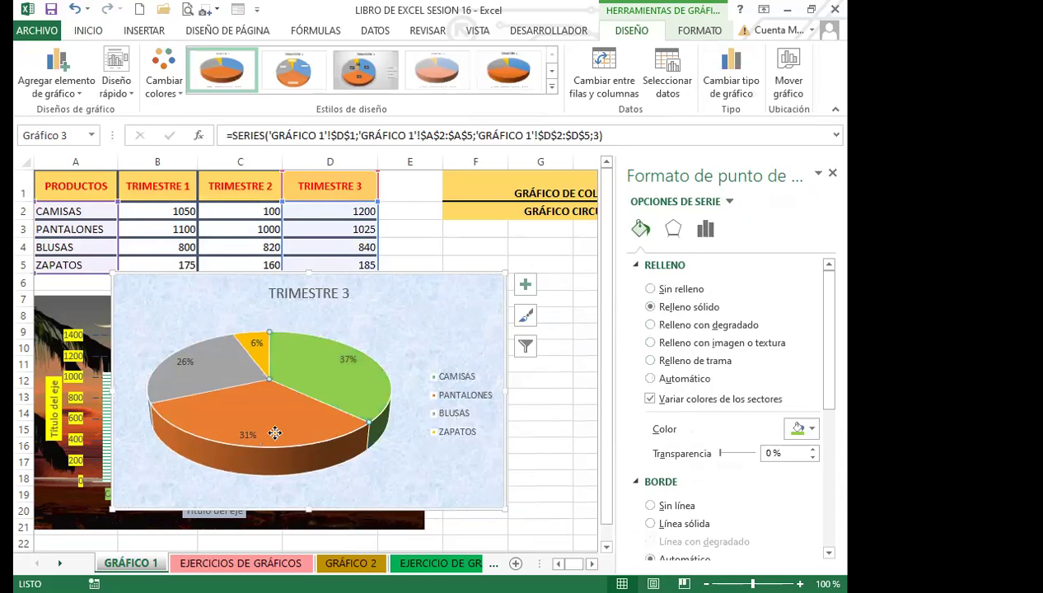
# - Fill the PANTALONES slice with golden orange and the BLUSAS slice with dark blue
pyautogui.click(811, 429)
pyautogui.click(739, 365)
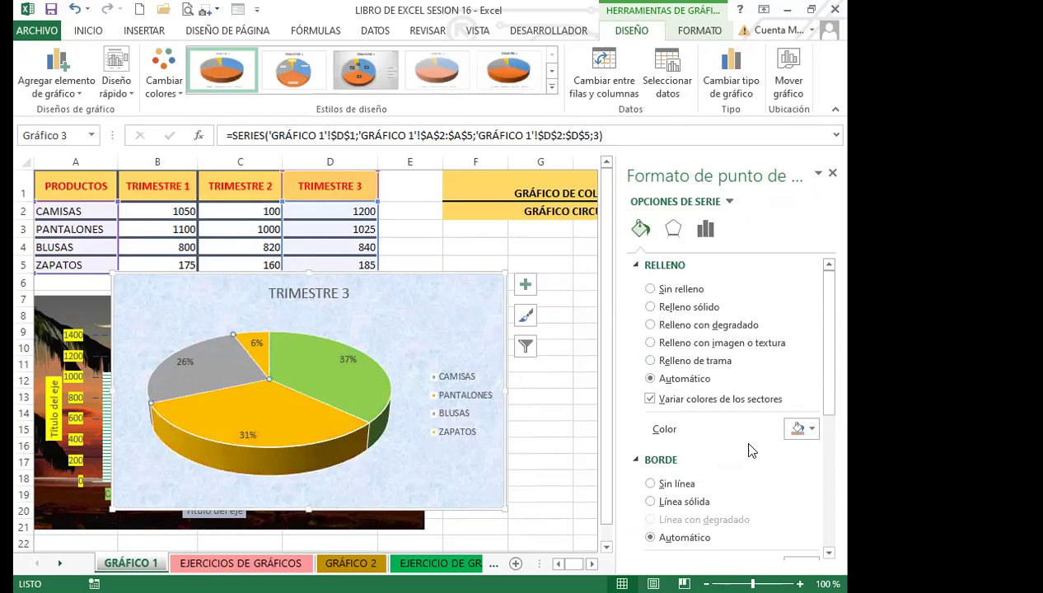
pyautogui.click(811, 429)
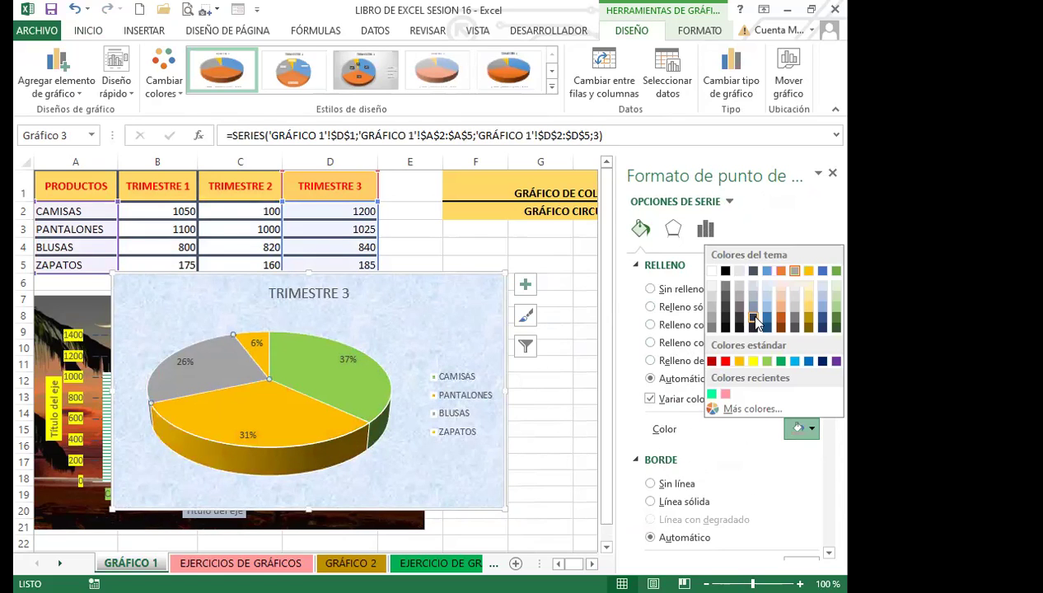
pyautogui.click(229, 368)
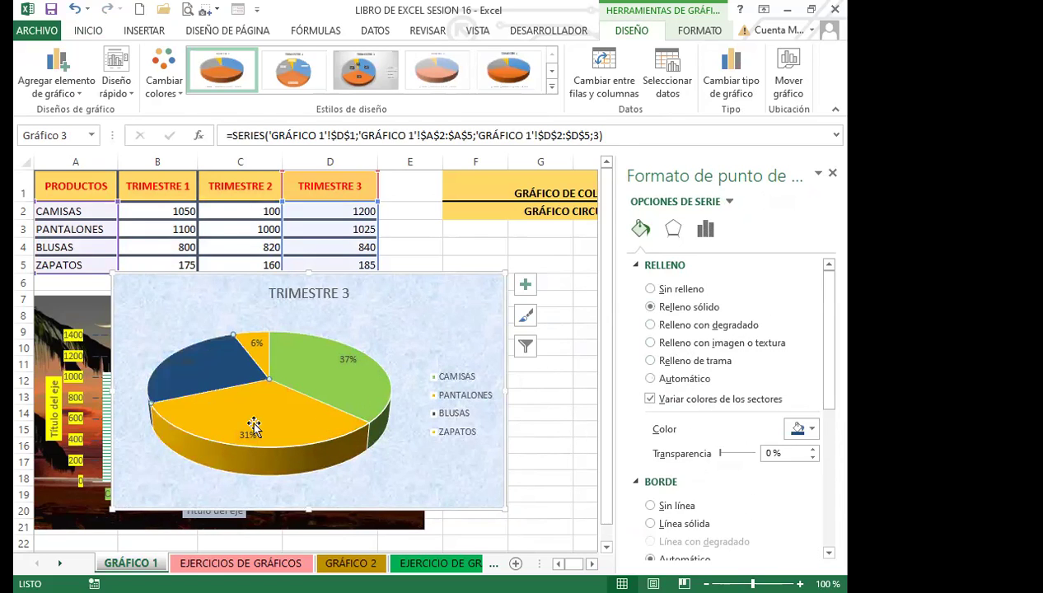
pyautogui.click(258, 346)
pyautogui.click(258, 370)
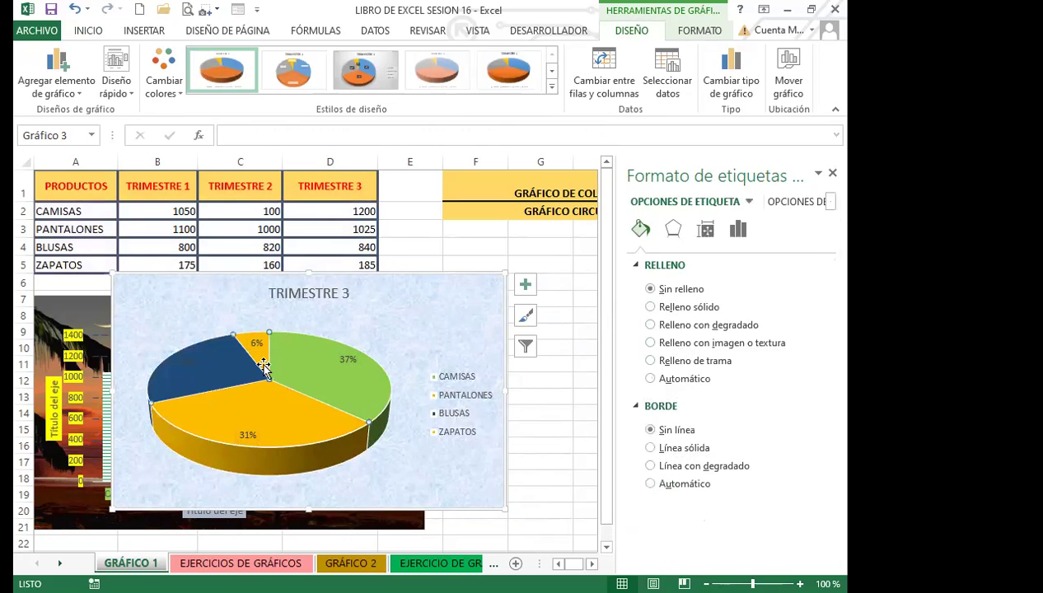
pyautogui.click(811, 429)
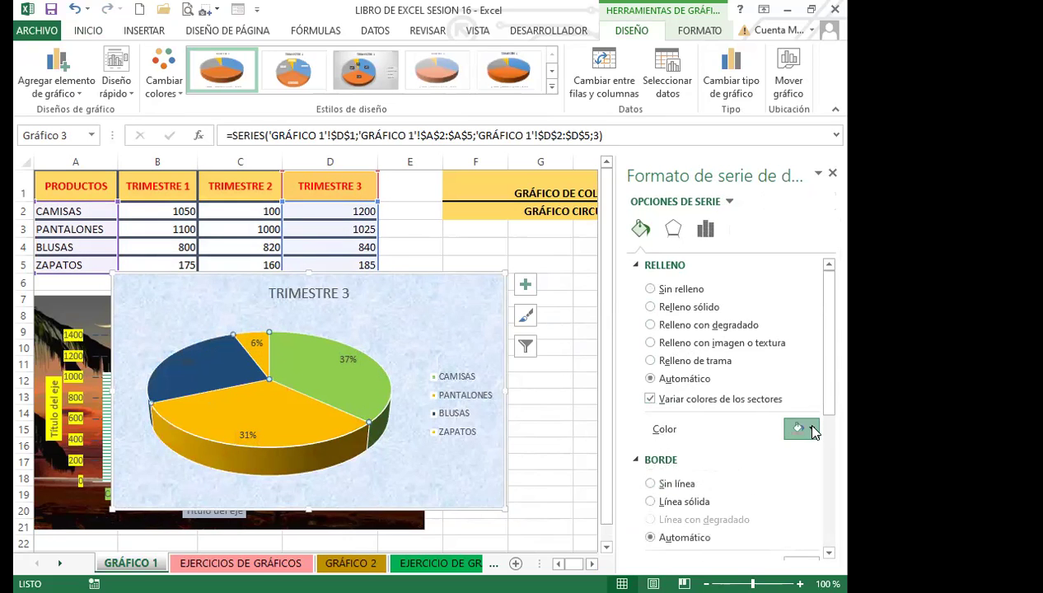
pyautogui.click(726, 363)
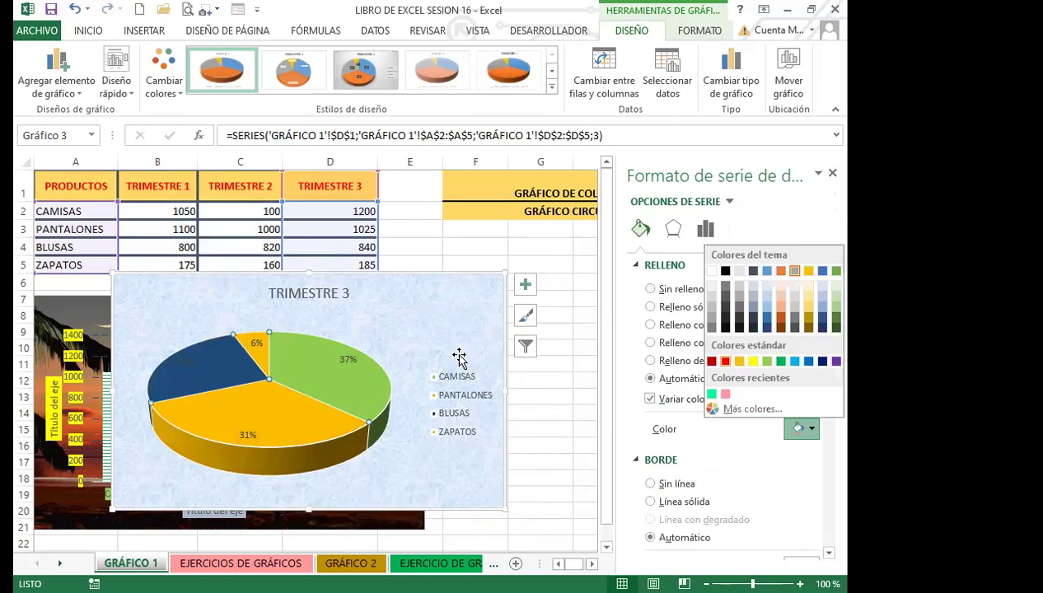
pyautogui.hotkey('ctrl', 'z')
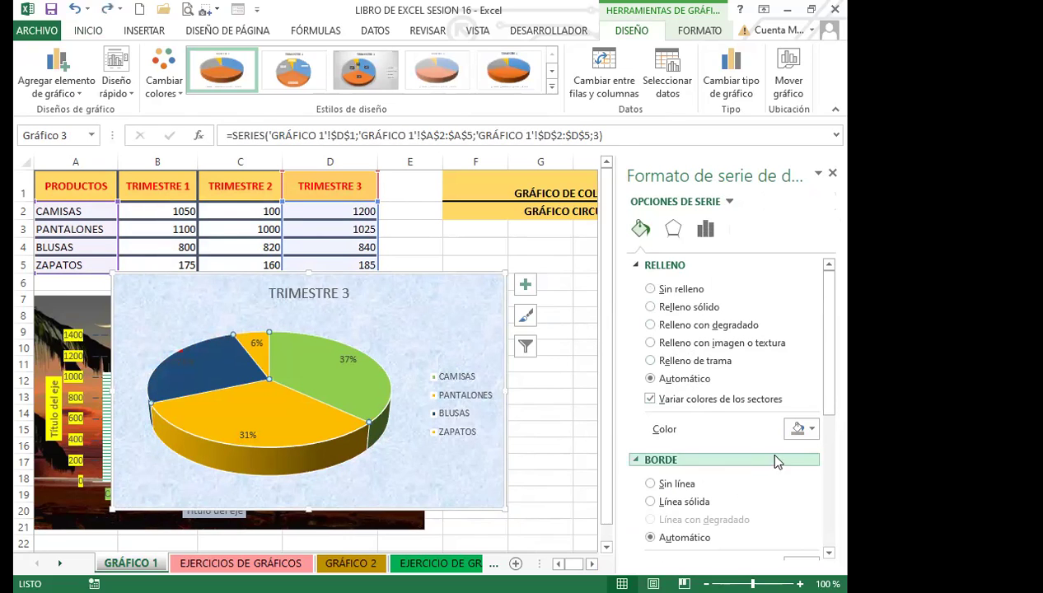
# - Select only the ZAPATOS slice of the pie and fill it with solid red
pyautogui.click(260, 357)
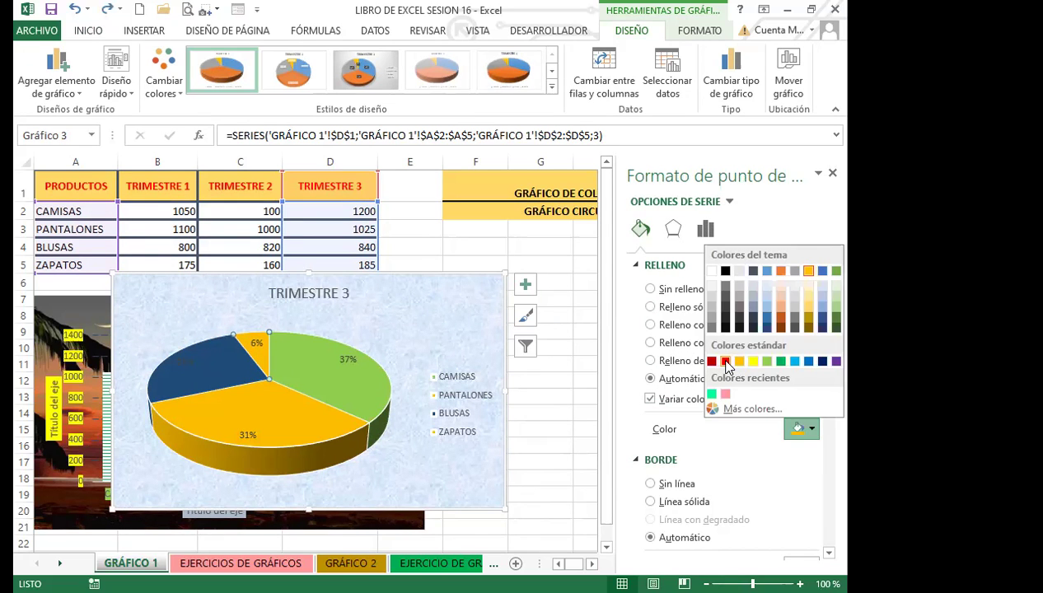
pyautogui.click(725, 363)
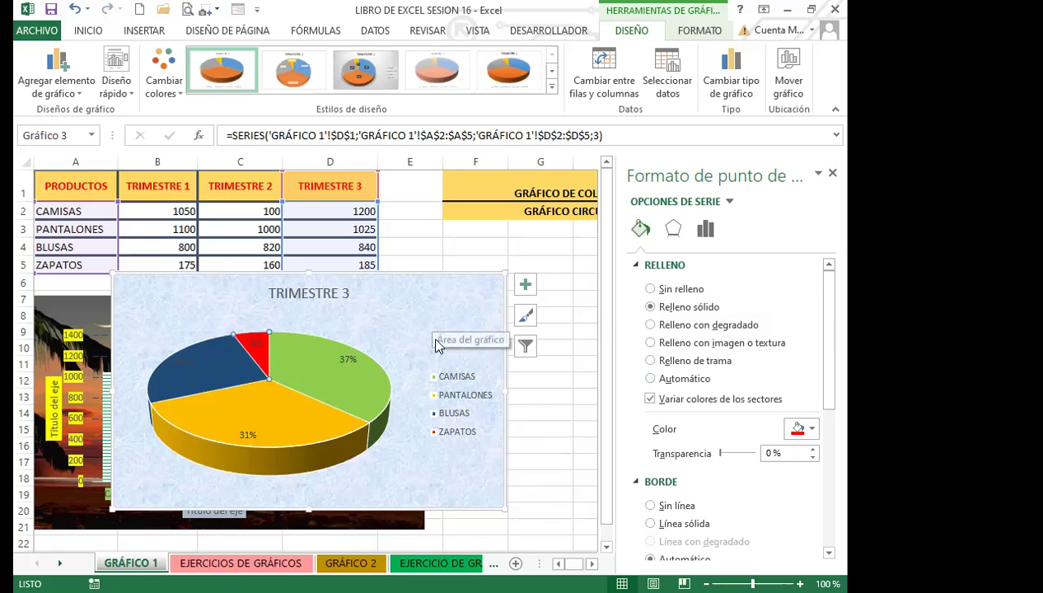
pyautogui.click(342, 300)
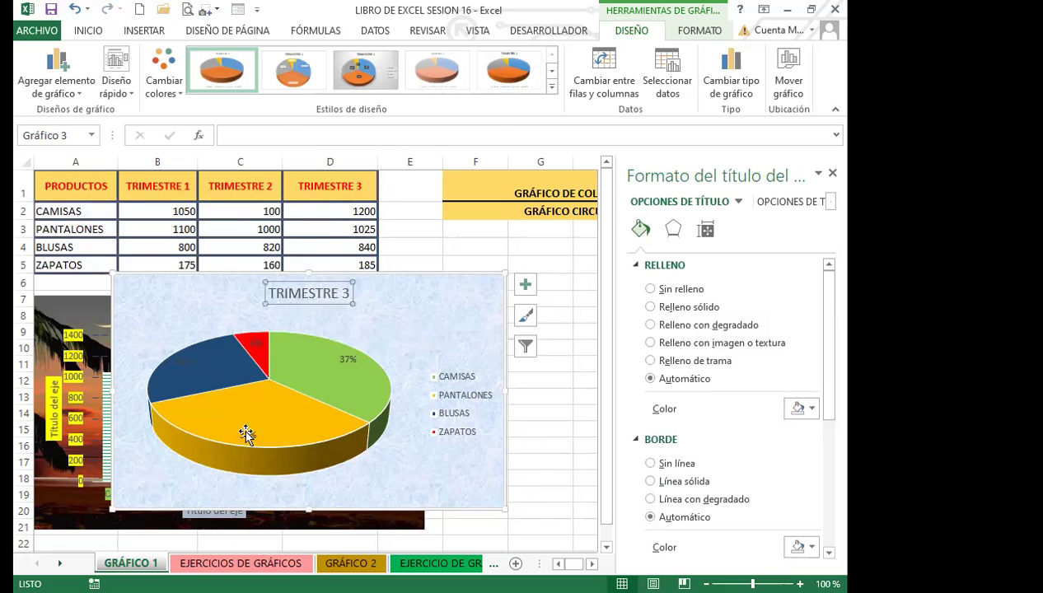
# - Give all the percentage labels on the pie slices a solid white fill
pyautogui.click(349, 361)
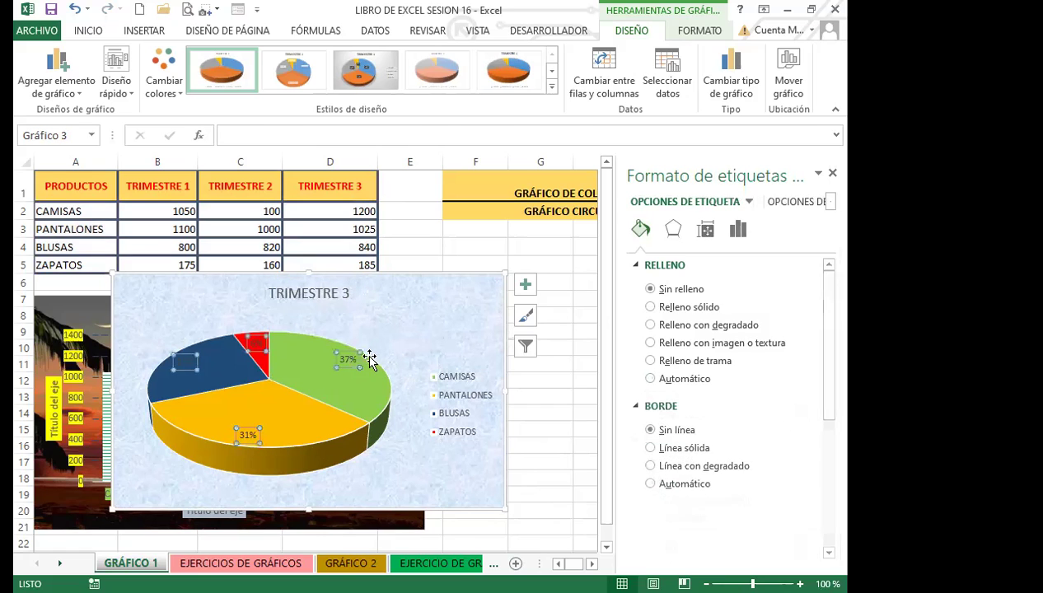
pyautogui.click(657, 310)
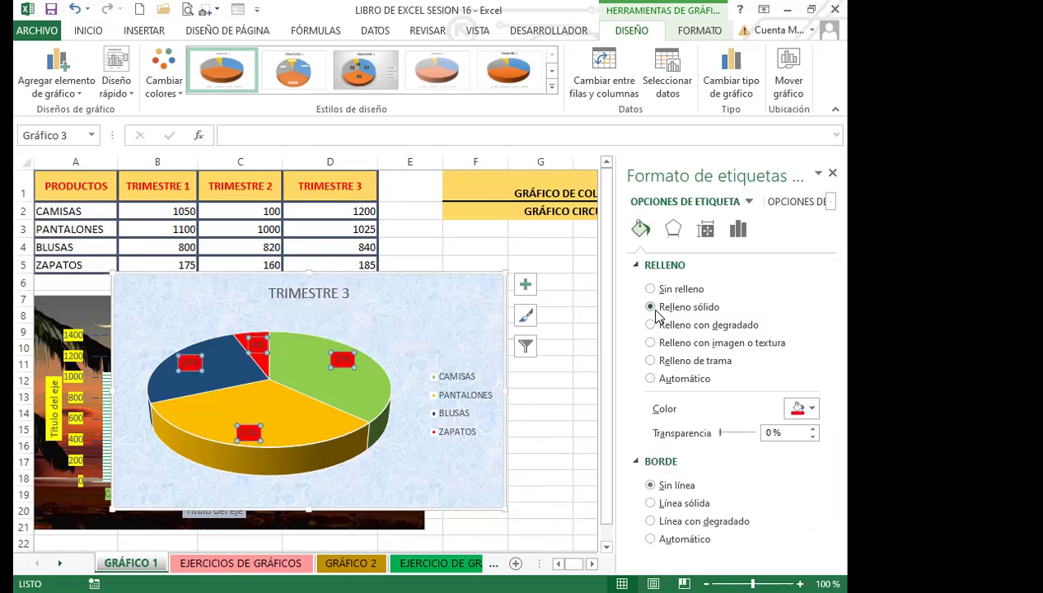
pyautogui.click(813, 410)
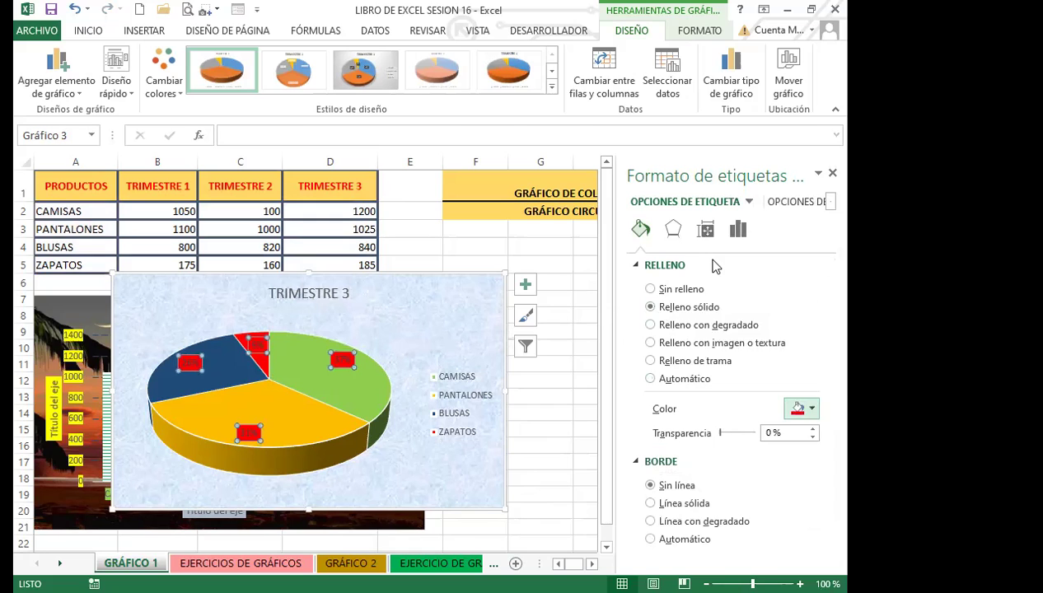
pyautogui.click(712, 251)
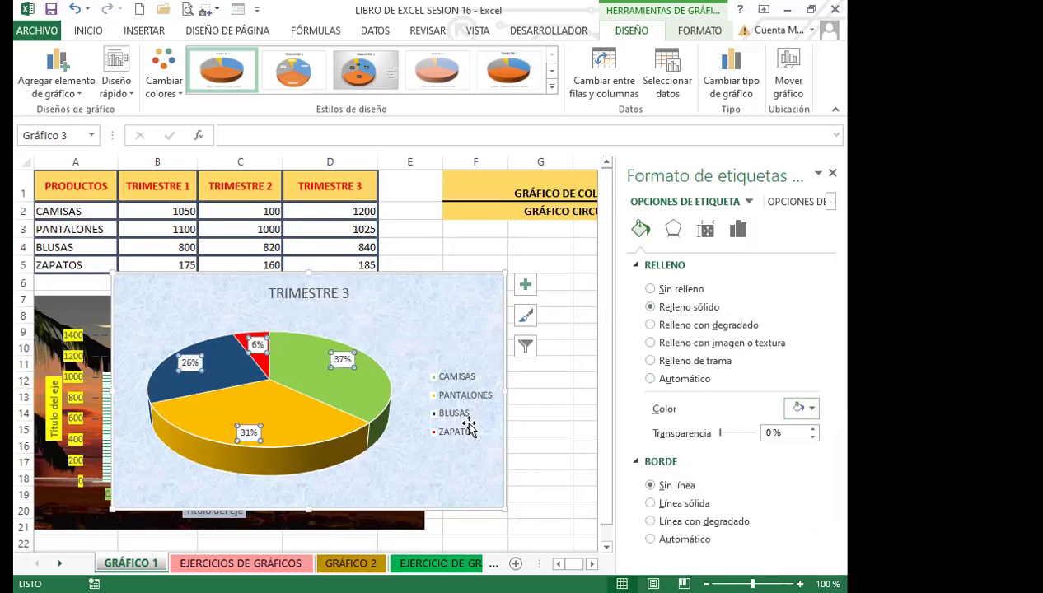
# - Give the pie chart's legend a solid white fill and deselect it
pyautogui.click(458, 429)
pyautogui.click(804, 406)
pyautogui.click(712, 253)
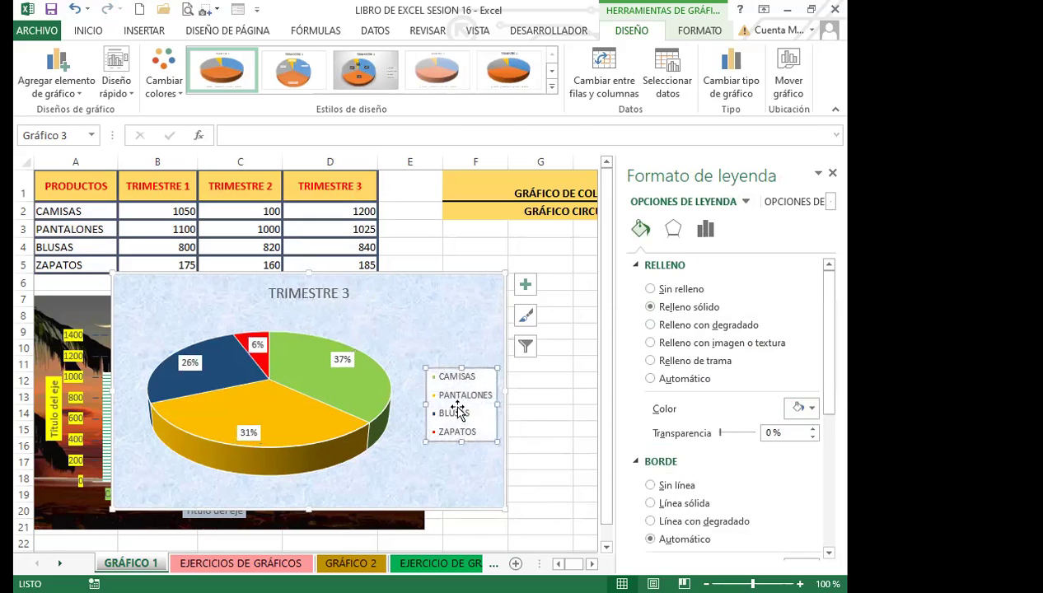
pyautogui.click(452, 484)
# - Give the pie chart's TRIMESTRE 3 title a solid white fill and close the formatting pane
pyautogui.click(308, 293)
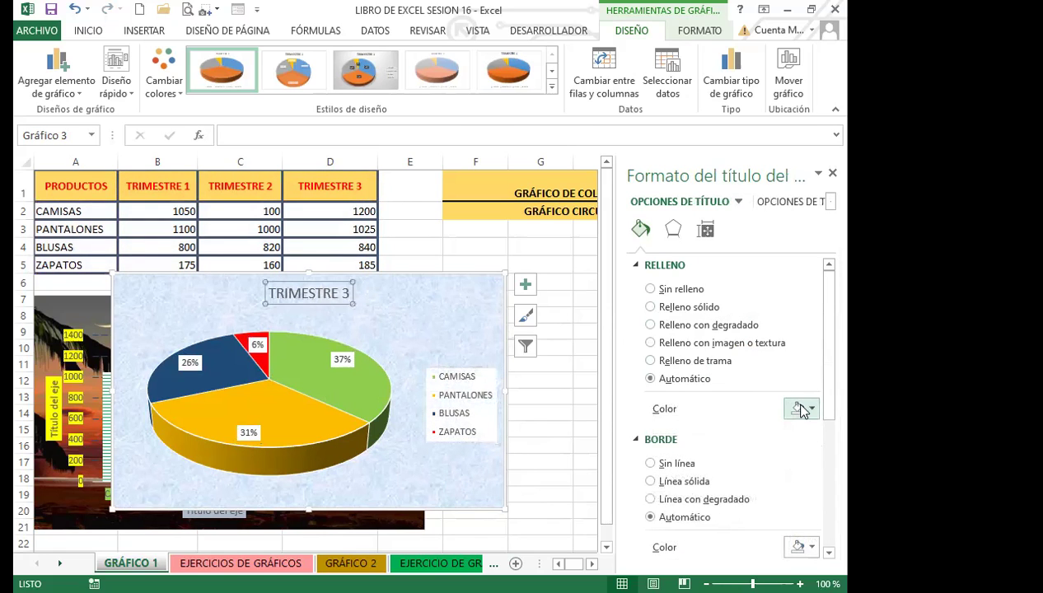
pyautogui.click(803, 410)
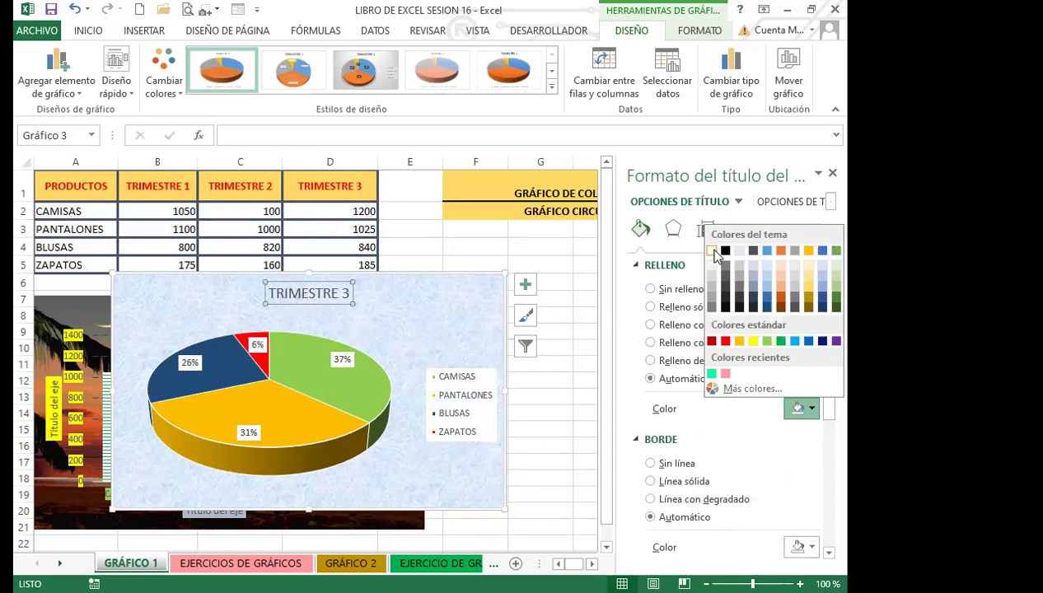
pyautogui.click(439, 315)
pyautogui.click(832, 173)
# - Place the pie chart beside the column chart, then relocate it as an object in the MOVER GRÁFICO sheet
pyautogui.moveTo(416, 291); pyautogui.dragTo(731, 302)
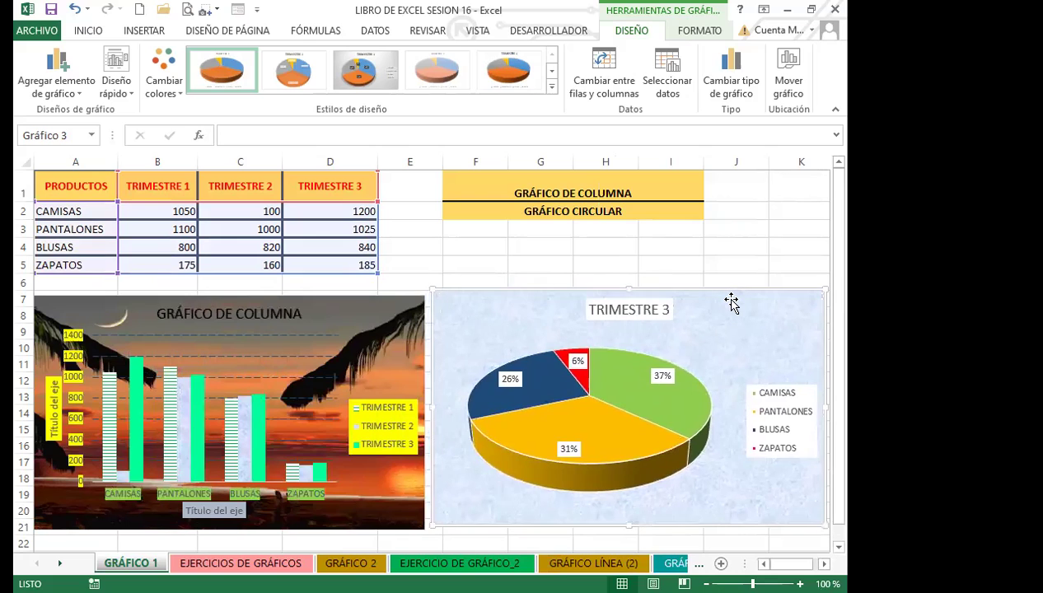
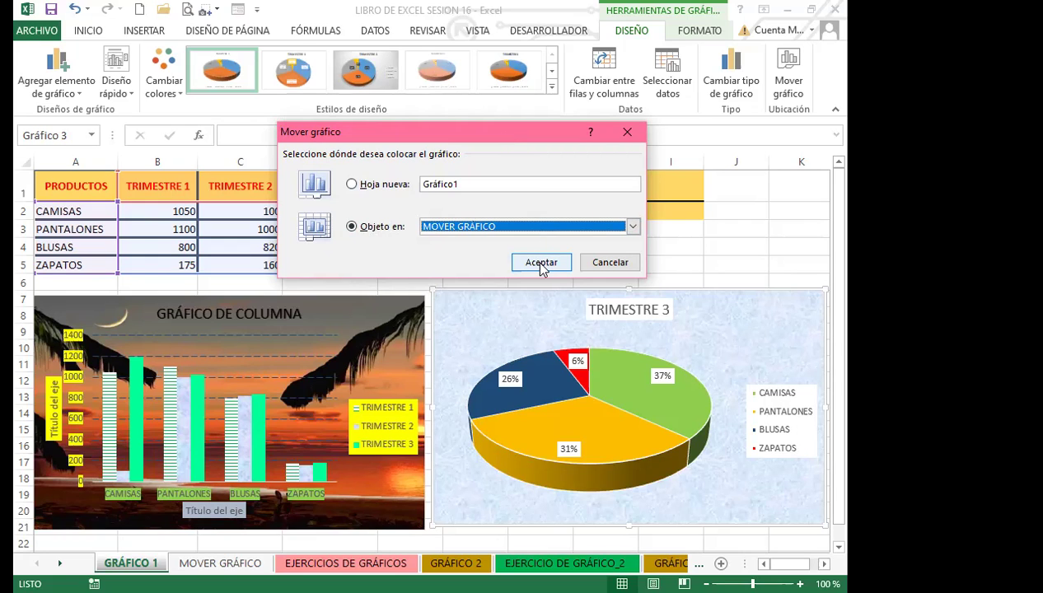
pyautogui.click(541, 265)
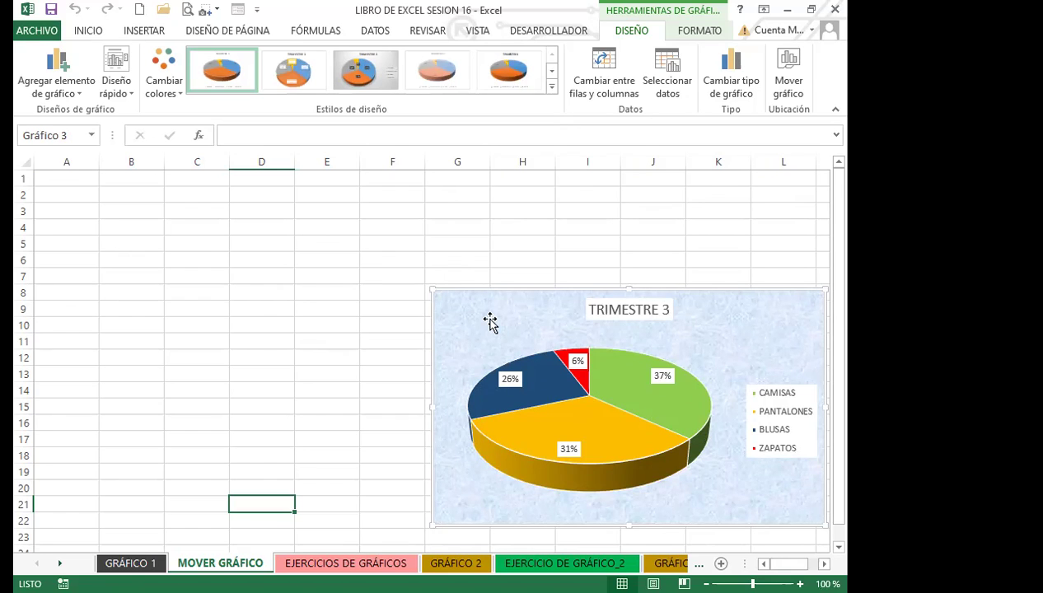
# - Return to the GRÁFICO 1 sheet and set the ZAPATOS value for TRIMESTRE 2 to 0
pyautogui.click(127, 563)
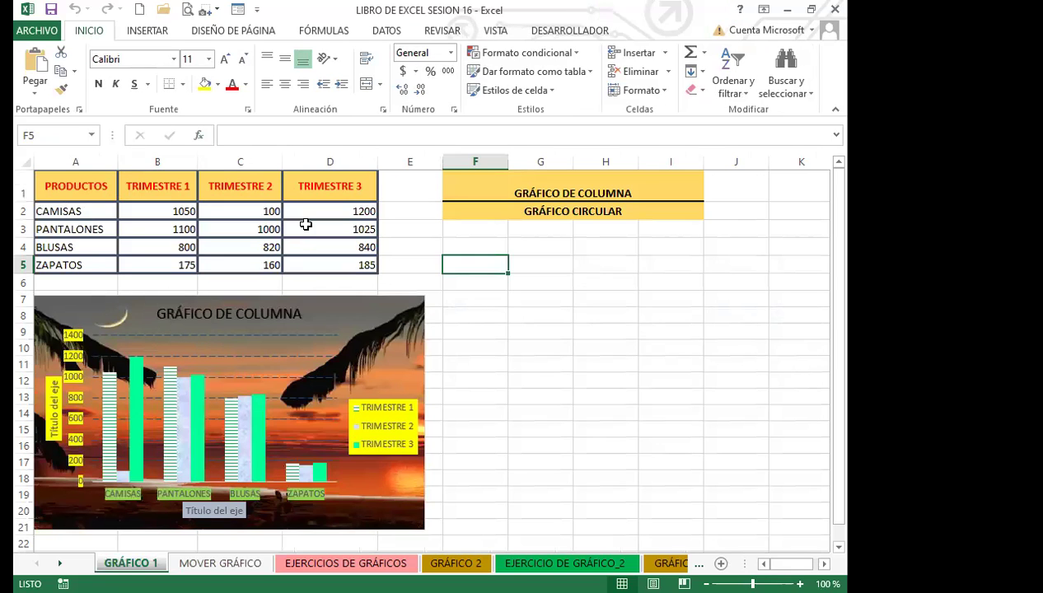
pyautogui.click(237, 258)
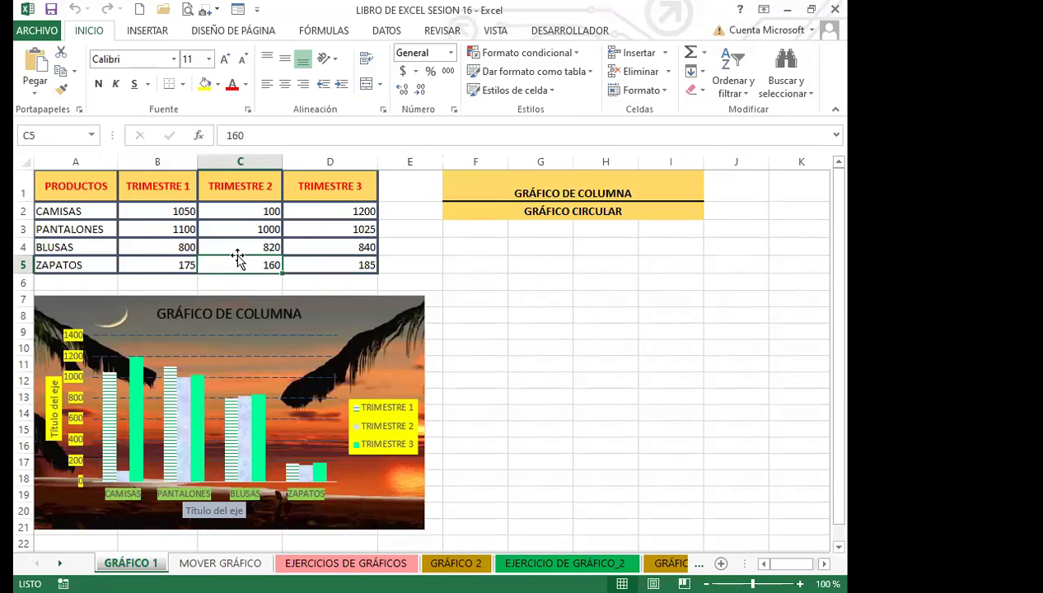
pyautogui.write('0')
pyautogui.click(260, 246)
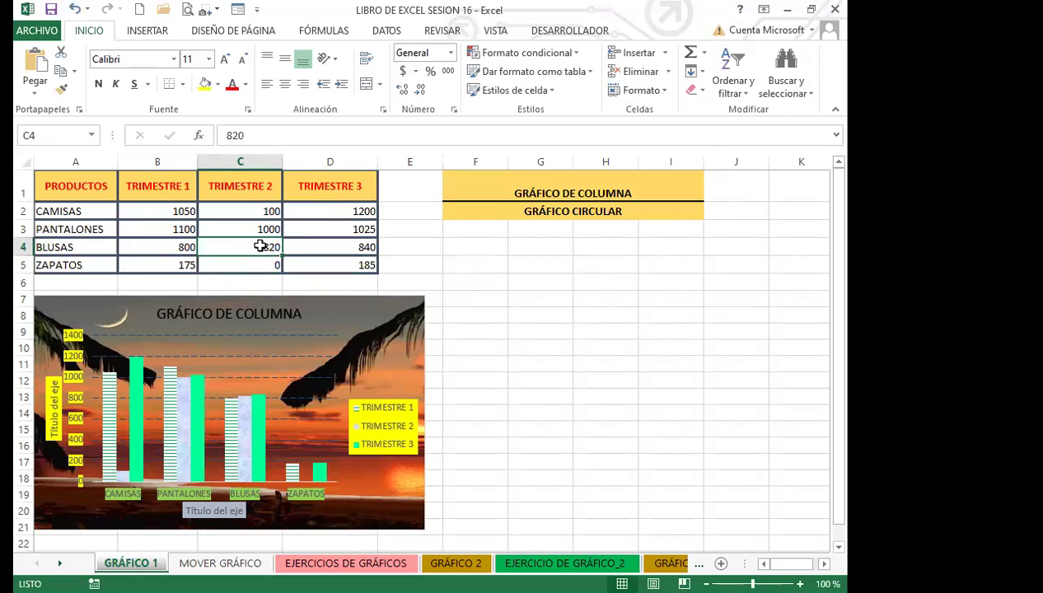
# - Check whether the pie chart on the MOVER GRÁFICO sheet responds to the changed TRIMESTRE 2 value
pyautogui.click(220, 563)
pyautogui.click(405, 458)
pyautogui.click(490, 482)
pyautogui.click(495, 486)
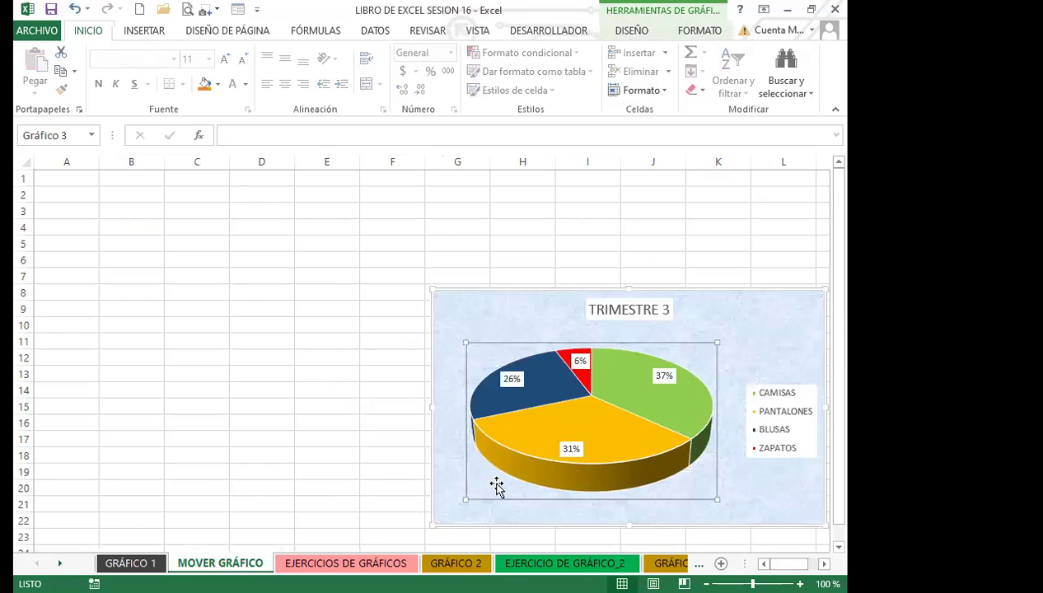
pyautogui.click(431, 480)
pyautogui.press('F5')
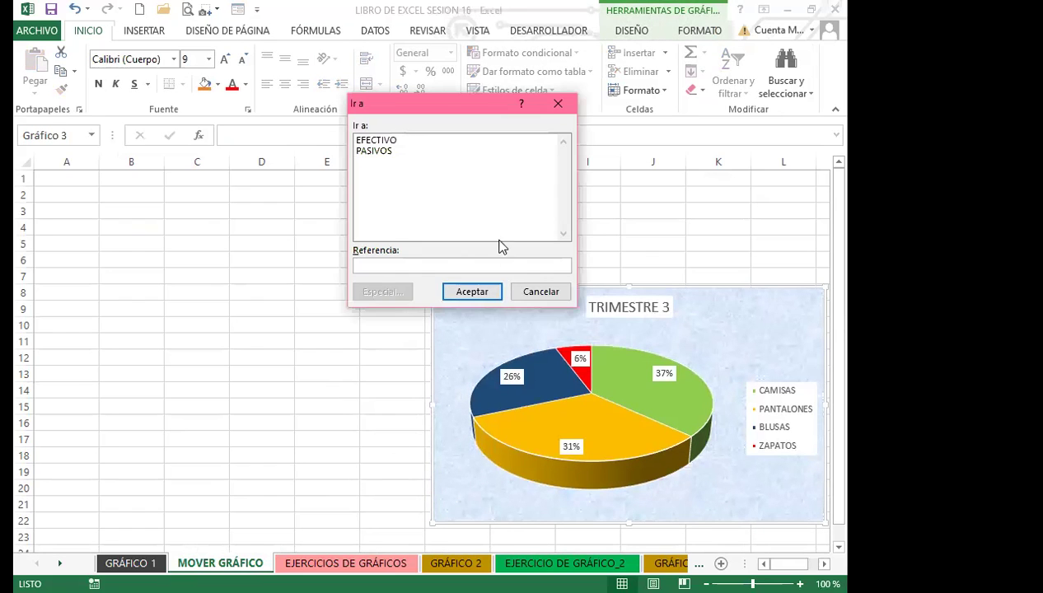
pyautogui.click(539, 294)
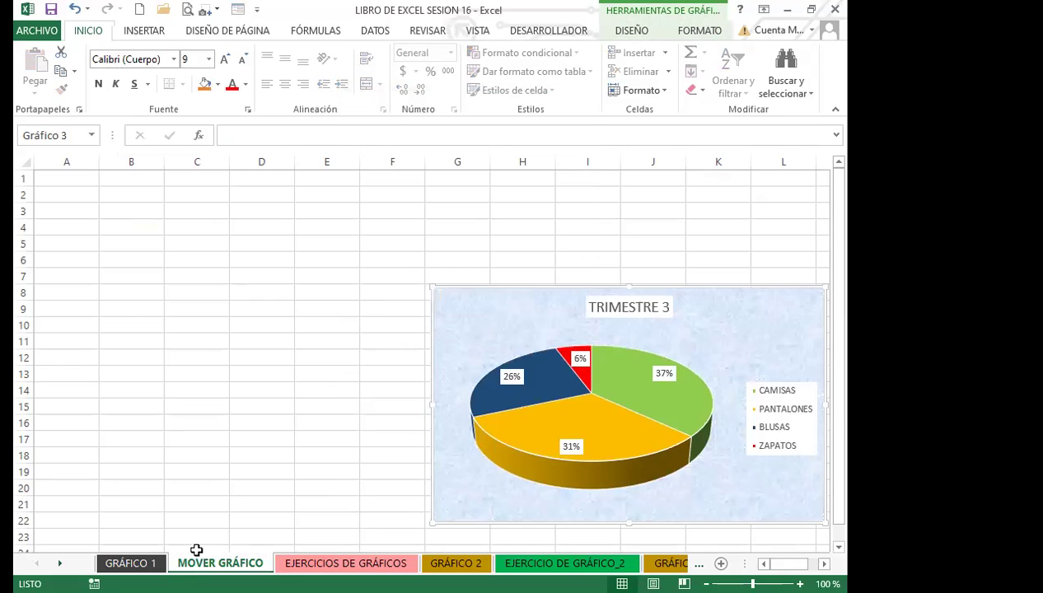
# - Undo the ZAPATOS change for TRIMESTRE 2 on the GRÁFICO 1 sheet
pyautogui.click(130, 562)
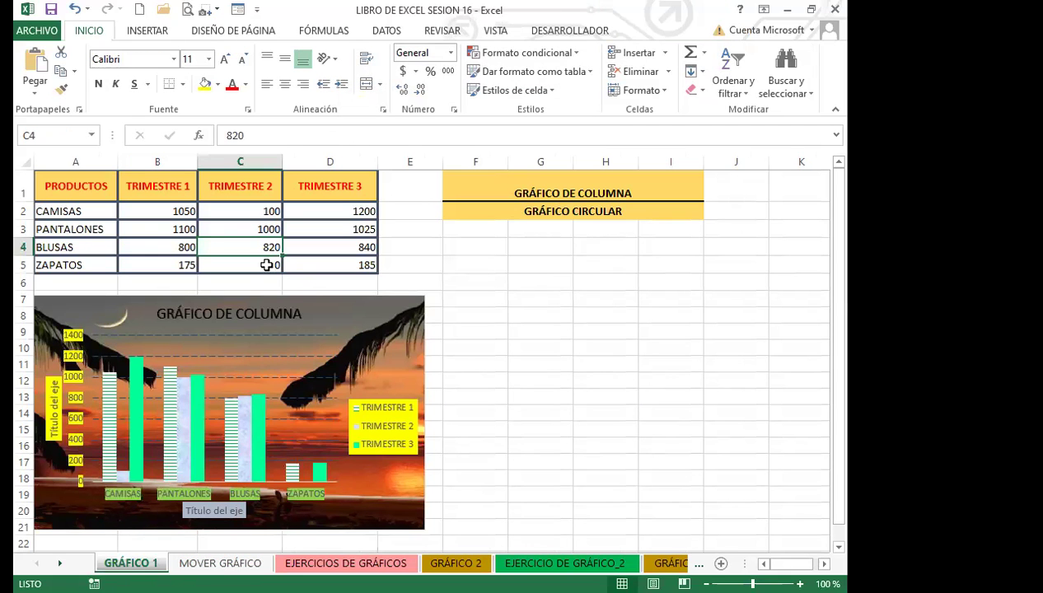
pyautogui.hotkey('ctrl', 'pagedown')
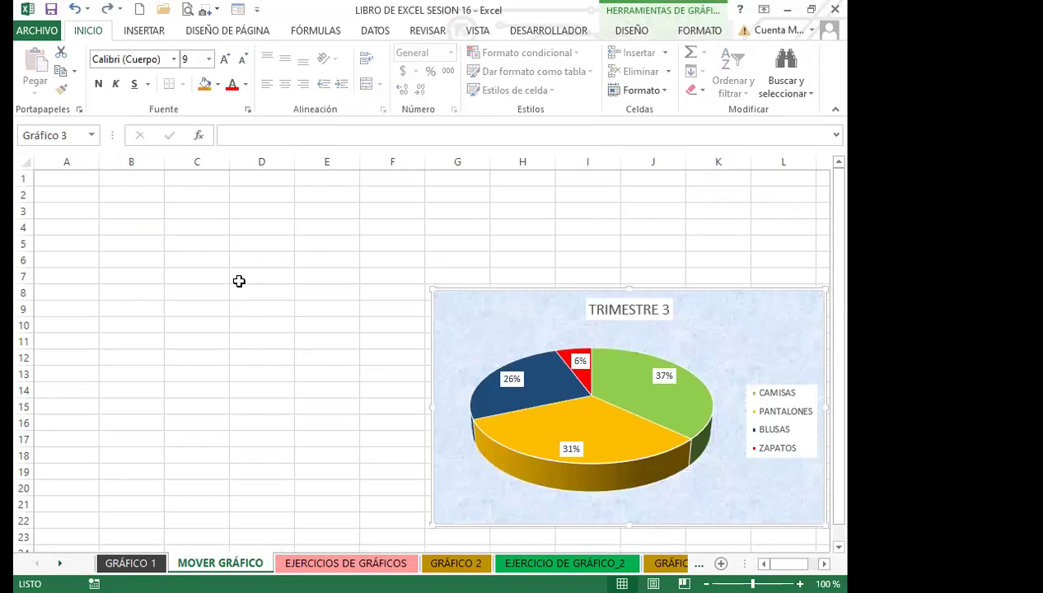
pyautogui.click(132, 562)
pyautogui.click(232, 264)
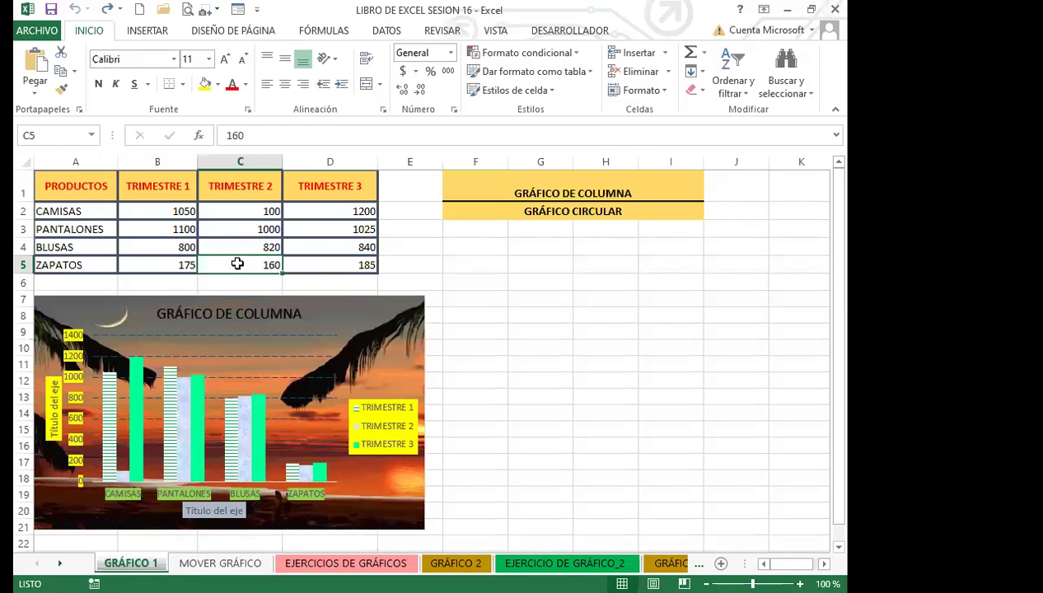
# - Set the ZAPATOS value for TRIMESTRE 3 to 0 and check the pie chart on the MOVER GRÁFICO sheet
pyautogui.click(335, 264)
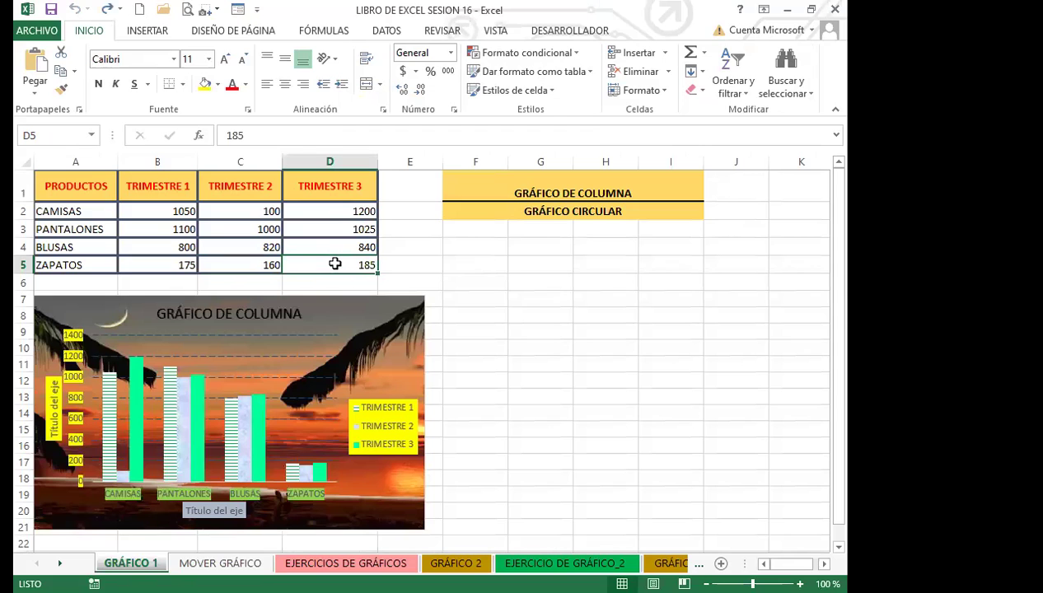
pyautogui.write('0')
pyautogui.click(324, 240)
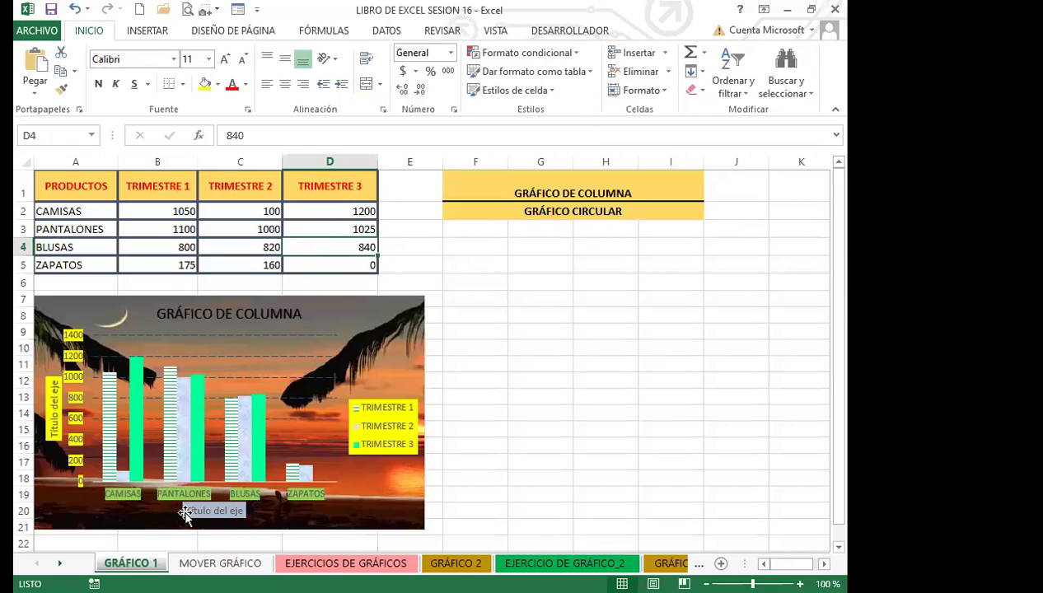
pyautogui.click(221, 563)
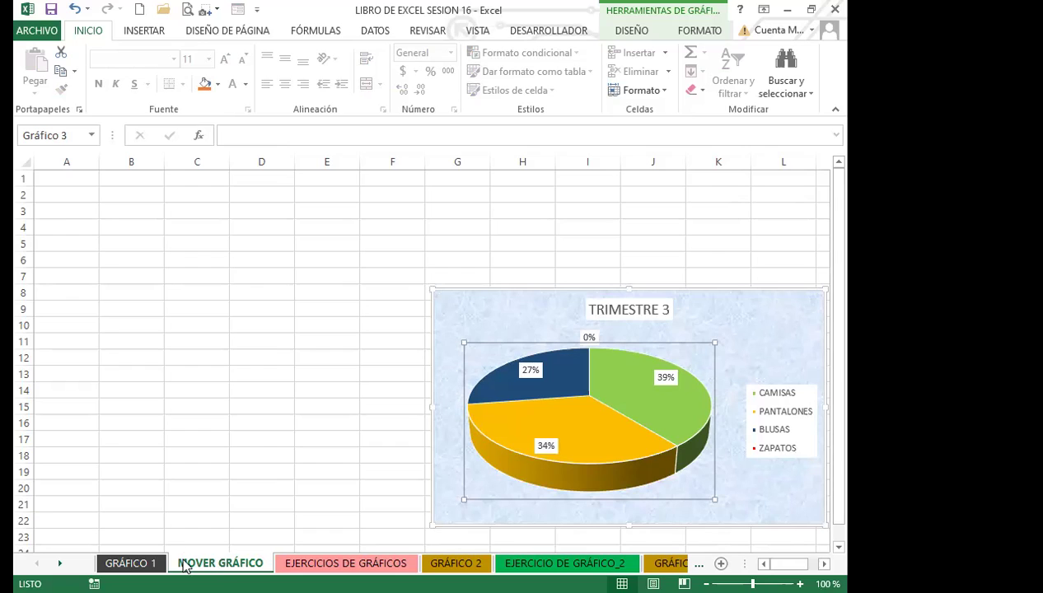
# - Undo the ZAPATOS change for TRIMESTRE 3 on the GRÁFICO 1 sheet
pyautogui.click(132, 563)
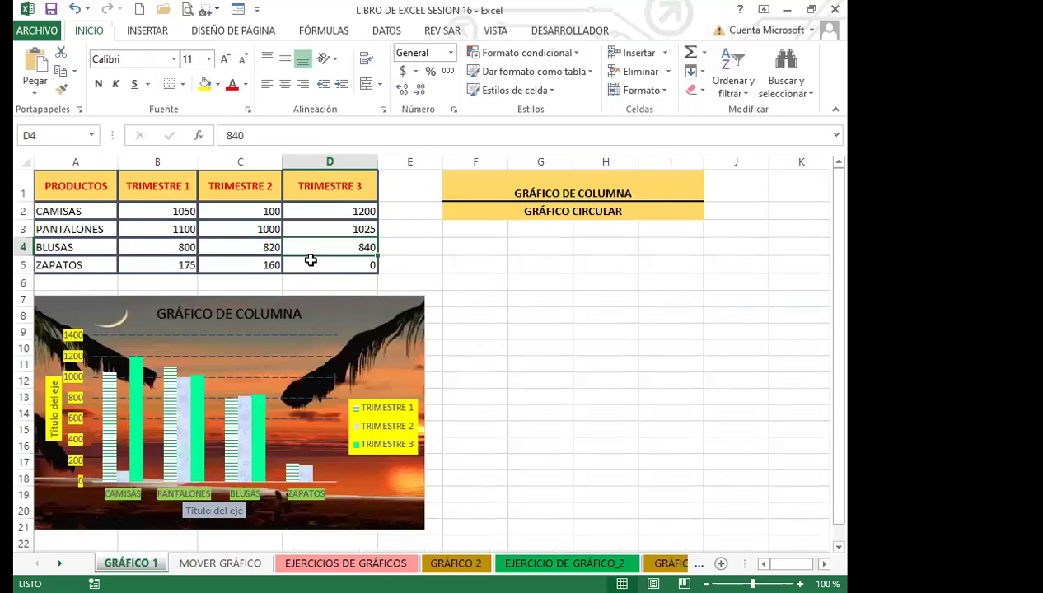
pyautogui.hotkey('ctrl', 'z')
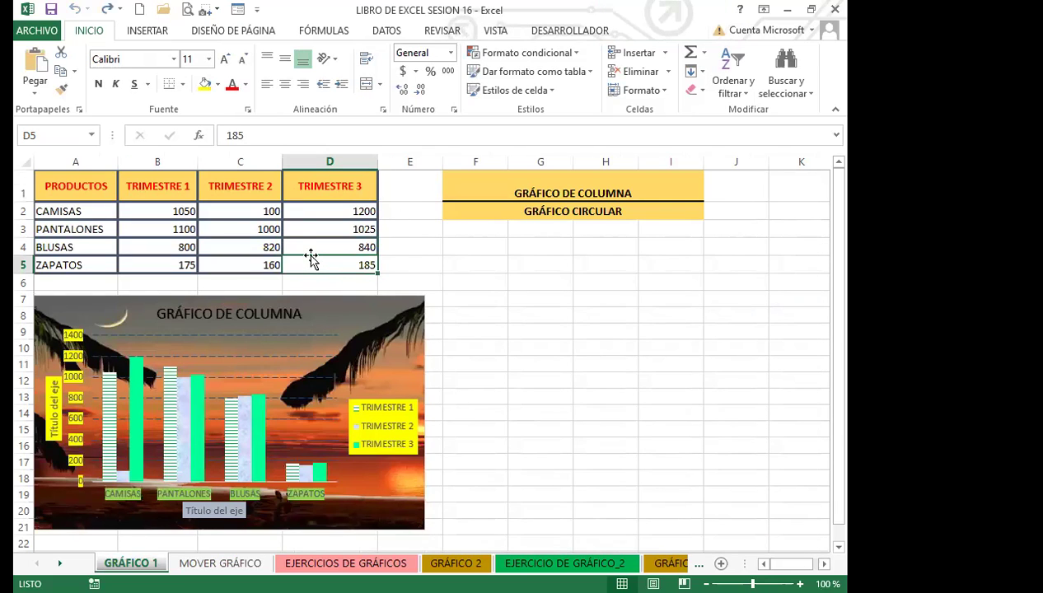
pyautogui.click(400, 262)
# - Reposition the pie chart on the MOVER GRÁFICO sheet so its upper corner starts near cell F4
pyautogui.hotkey('ctrl', 'pagedown')
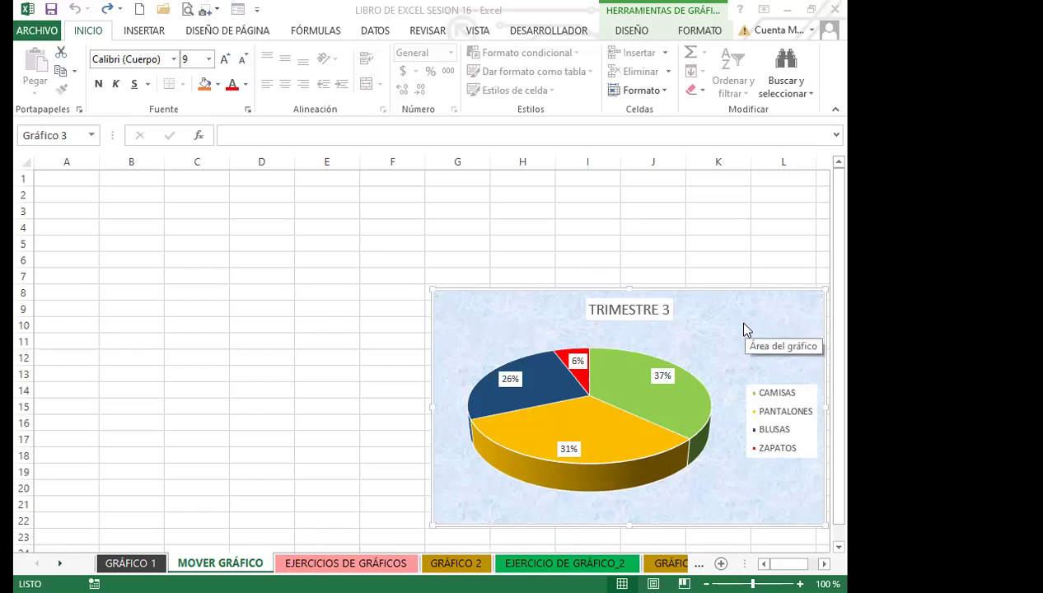
pyautogui.moveTo(713, 300); pyautogui.dragTo(650, 228)
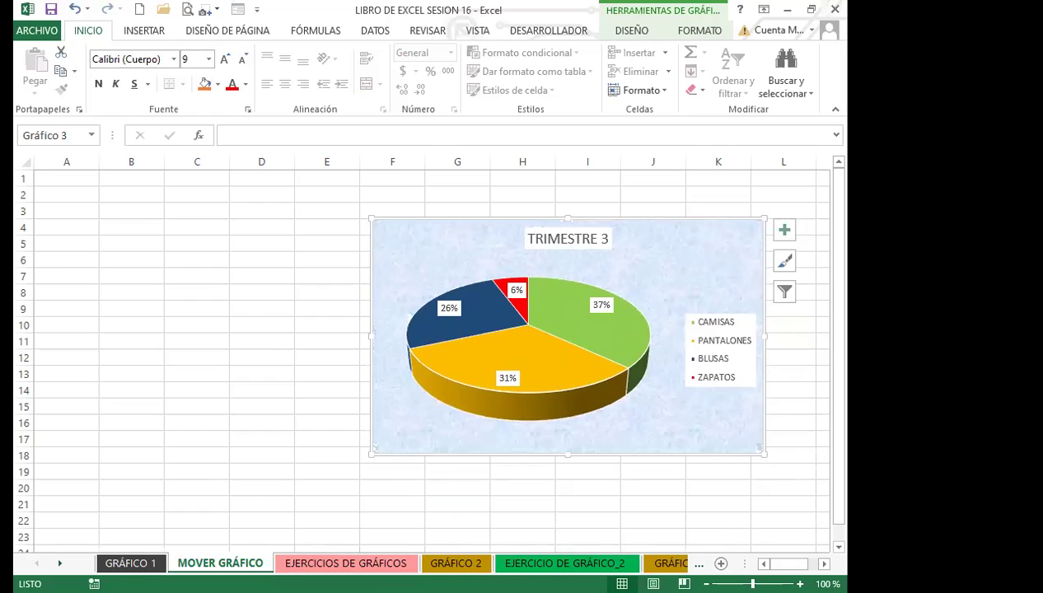
pyautogui.click(291, 344)
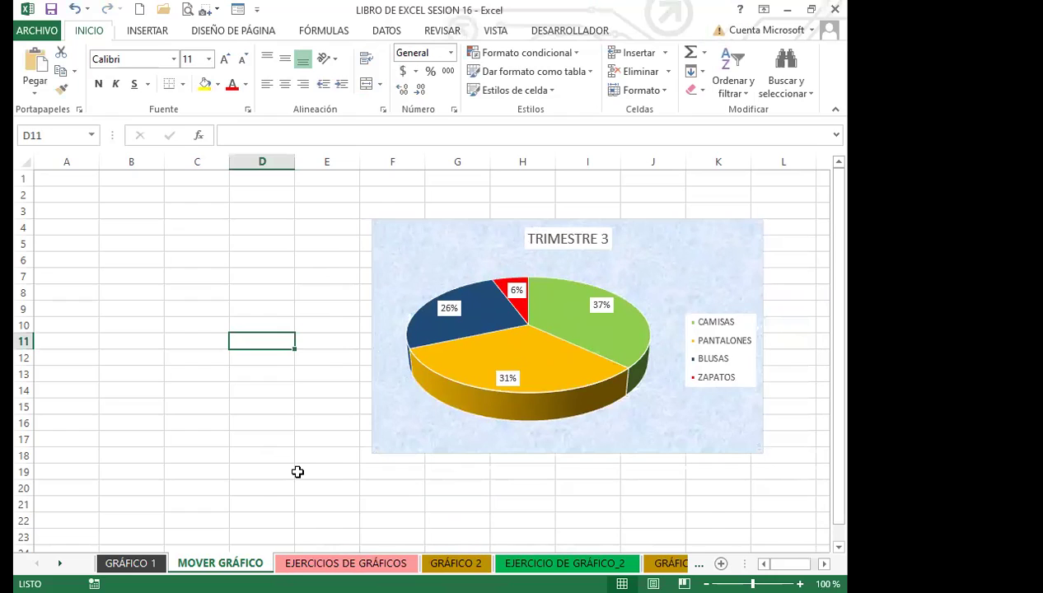
pyautogui.click(297, 472)
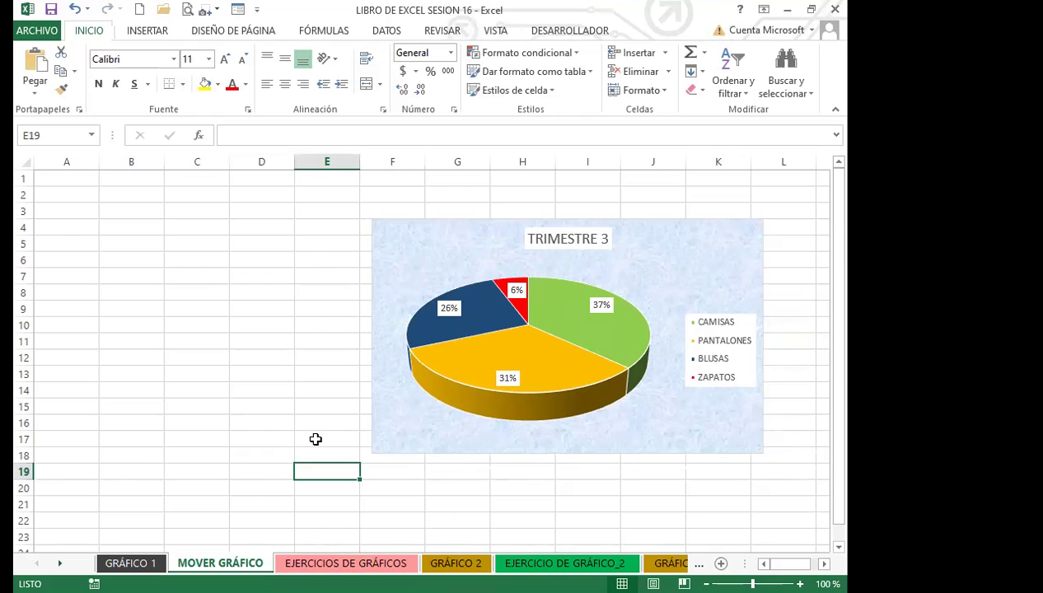
pyautogui.click(413, 411)
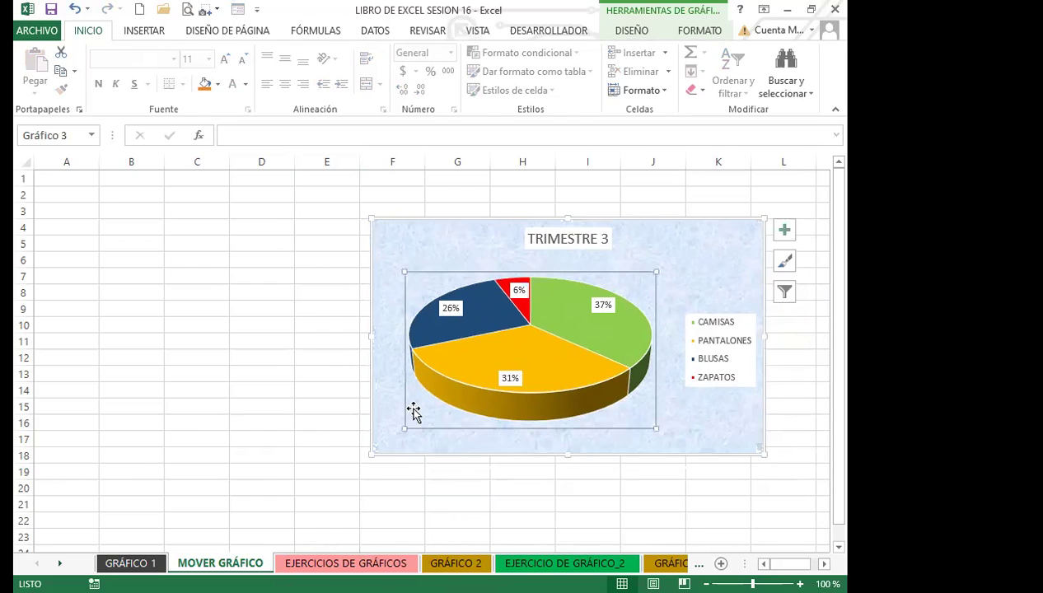
# - Exclude the TRIMESTRE 2 and TRIMESTRE 3 series from the column chart's data source on the GRÁFICO 1 sheet
pyautogui.click(132, 562)
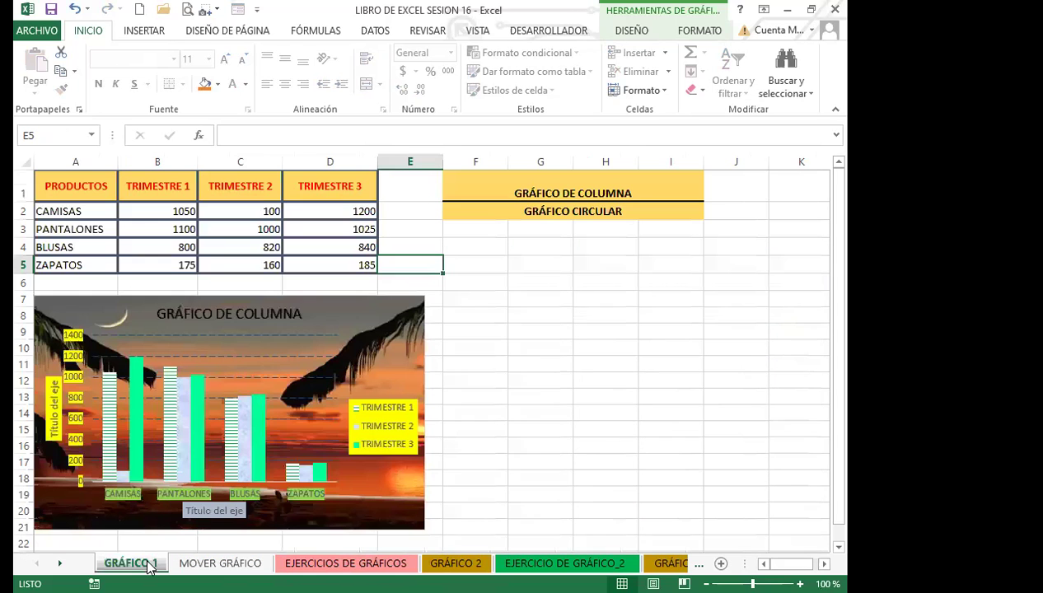
pyautogui.click(243, 424)
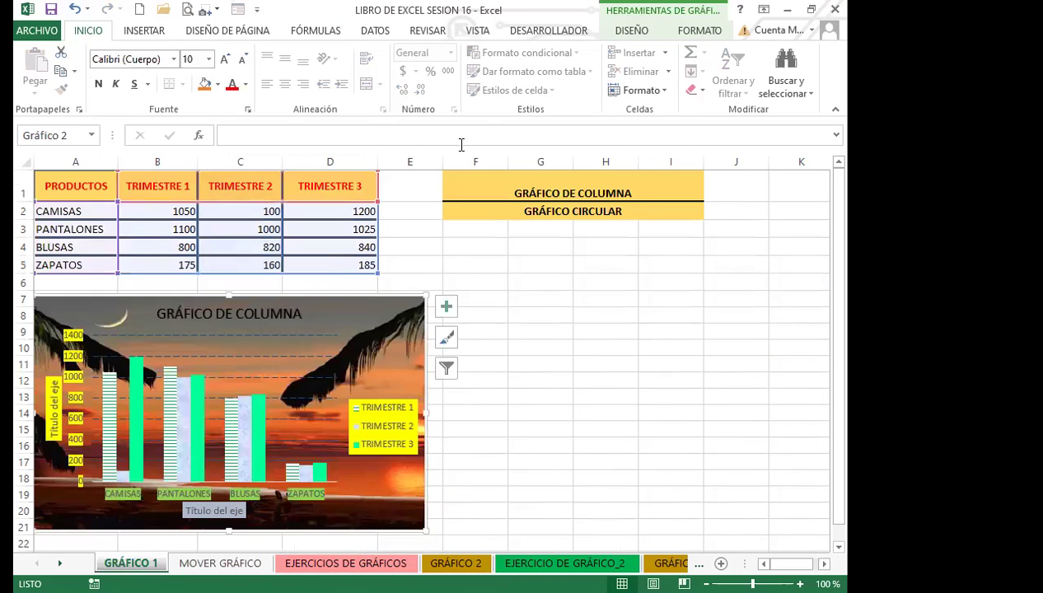
pyautogui.click(632, 31)
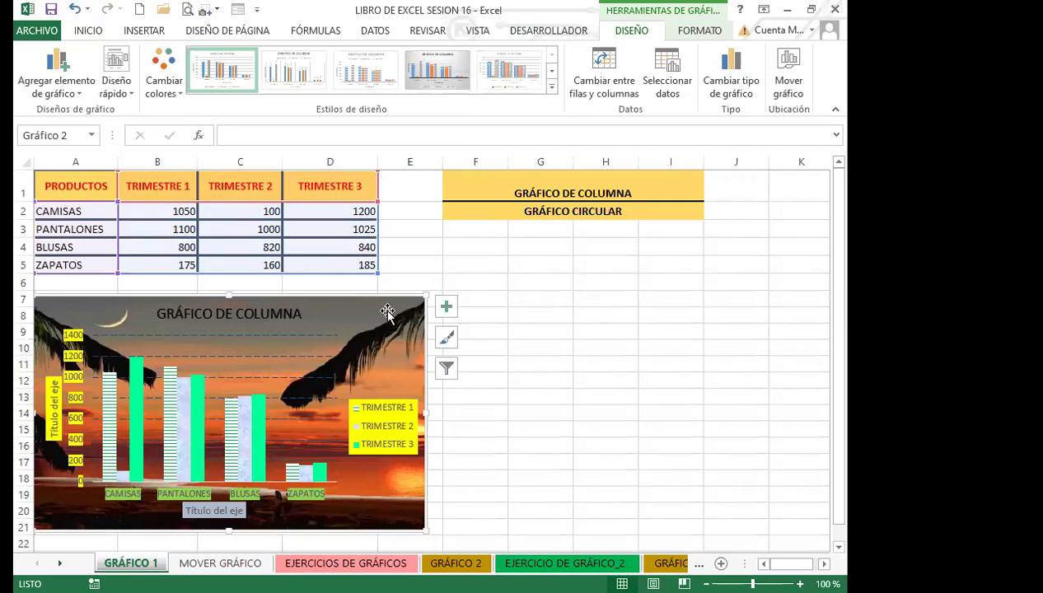
pyautogui.click(665, 74)
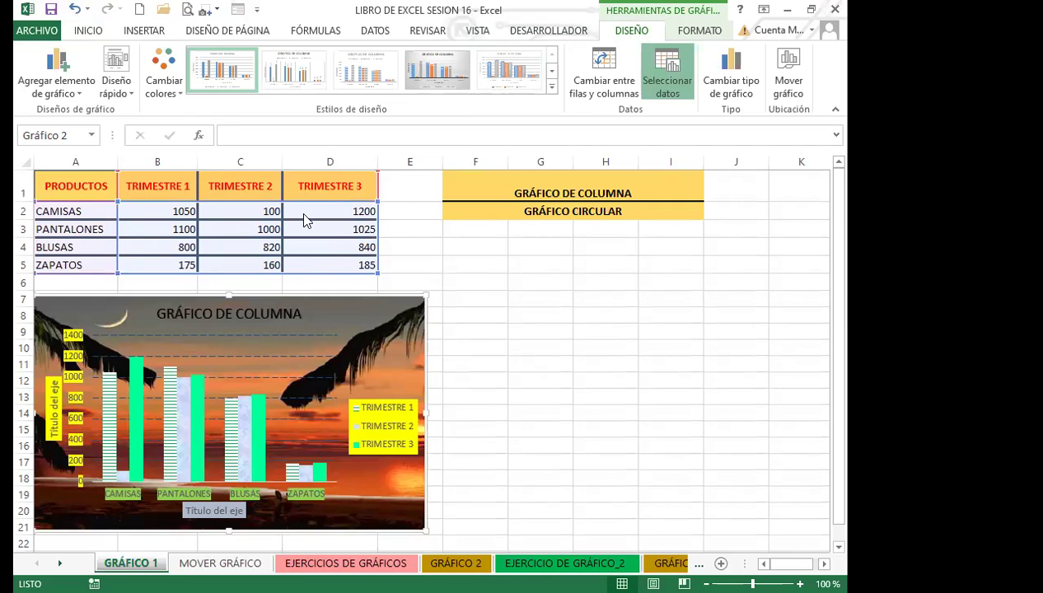
pyautogui.click(235, 268)
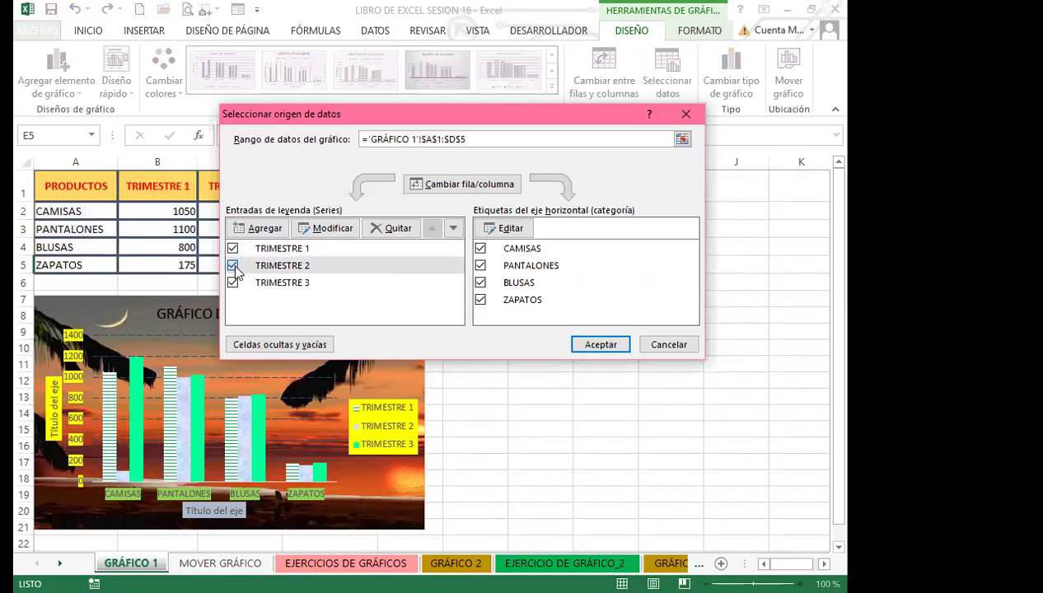
pyautogui.click(233, 266)
pyautogui.click(233, 283)
pyautogui.click(609, 346)
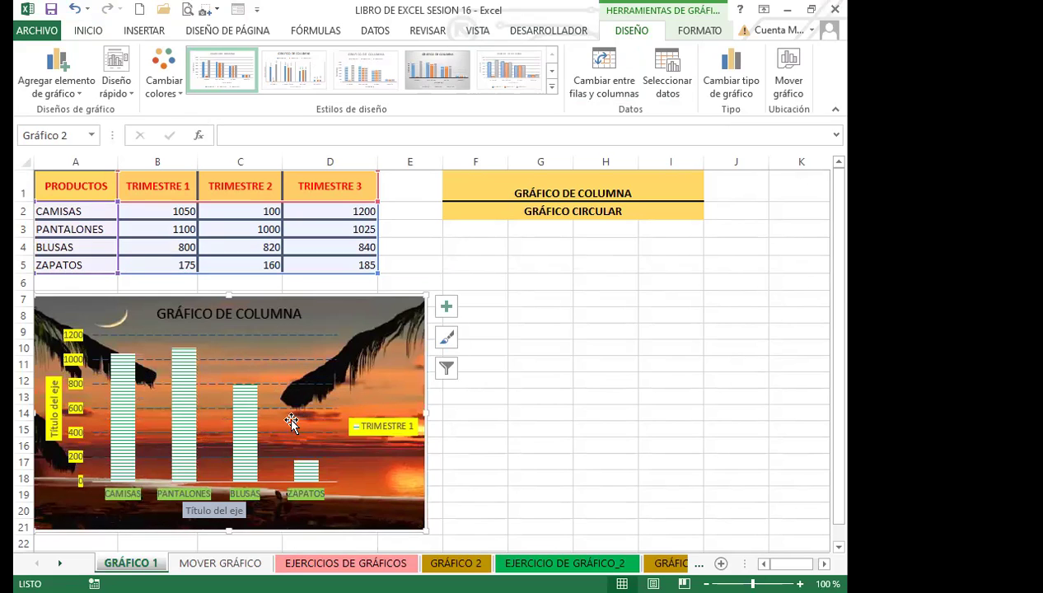
# - Include the TRIMESTRE 2 and TRIMESTRE 3 series in the column chart's data source again
pyautogui.click(667, 85)
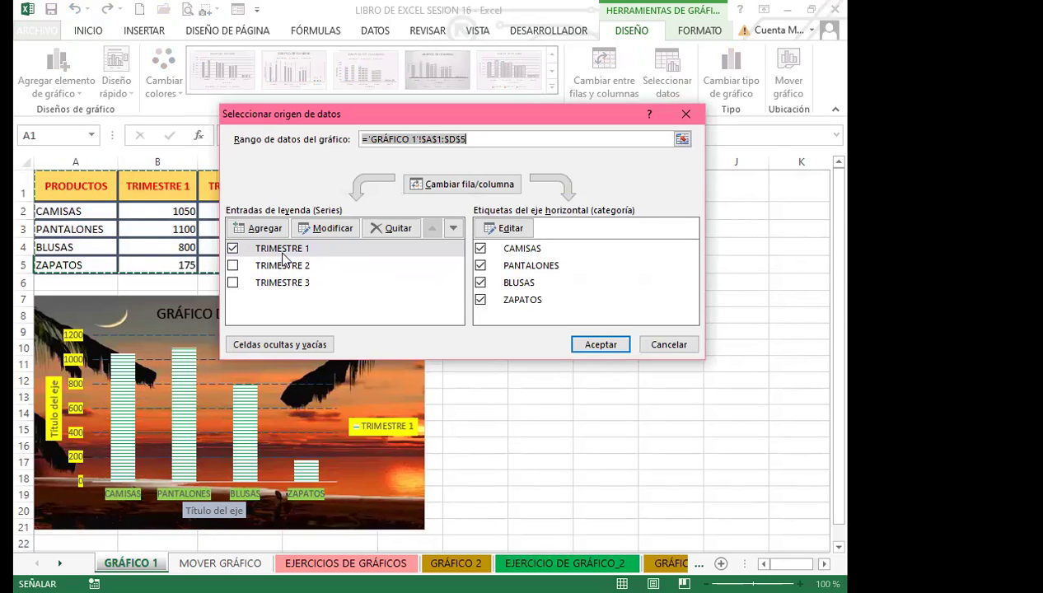
pyautogui.click(232, 265)
pyautogui.click(233, 283)
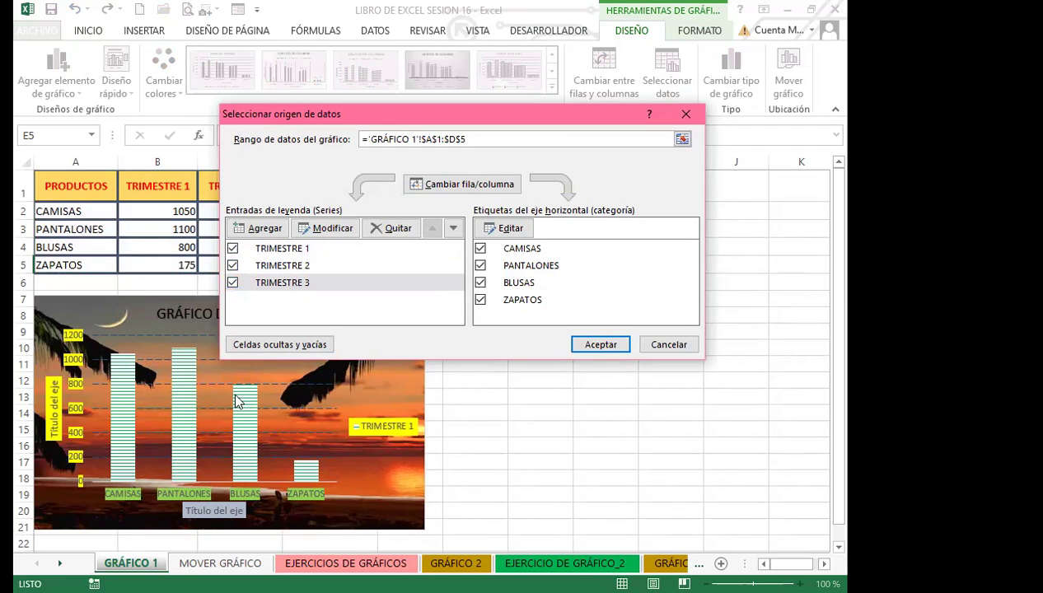
pyautogui.moveTo(565, 123); pyautogui.dragTo(621, 252)
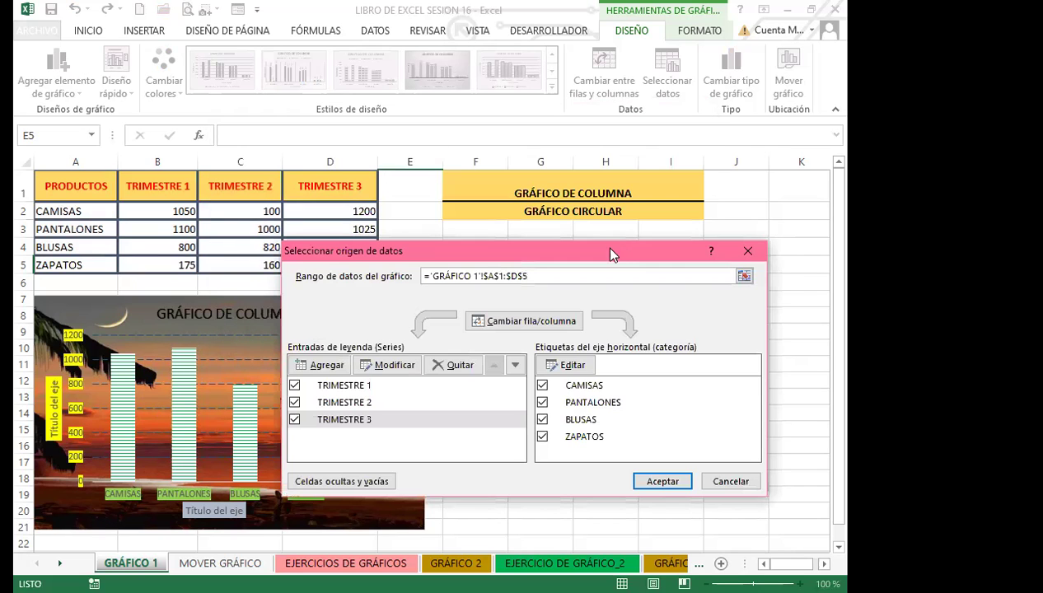
pyautogui.click(663, 484)
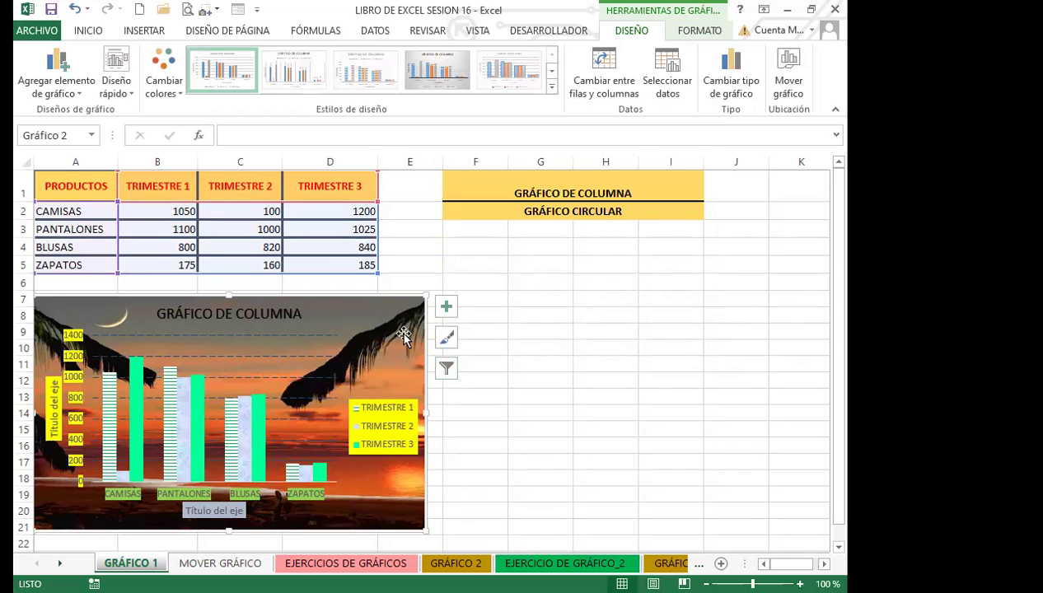
# - Open the EJERCICIOS DE GRÁFICOS sheet and select the NOTAS column chart beside the grades table
pyautogui.click(362, 562)
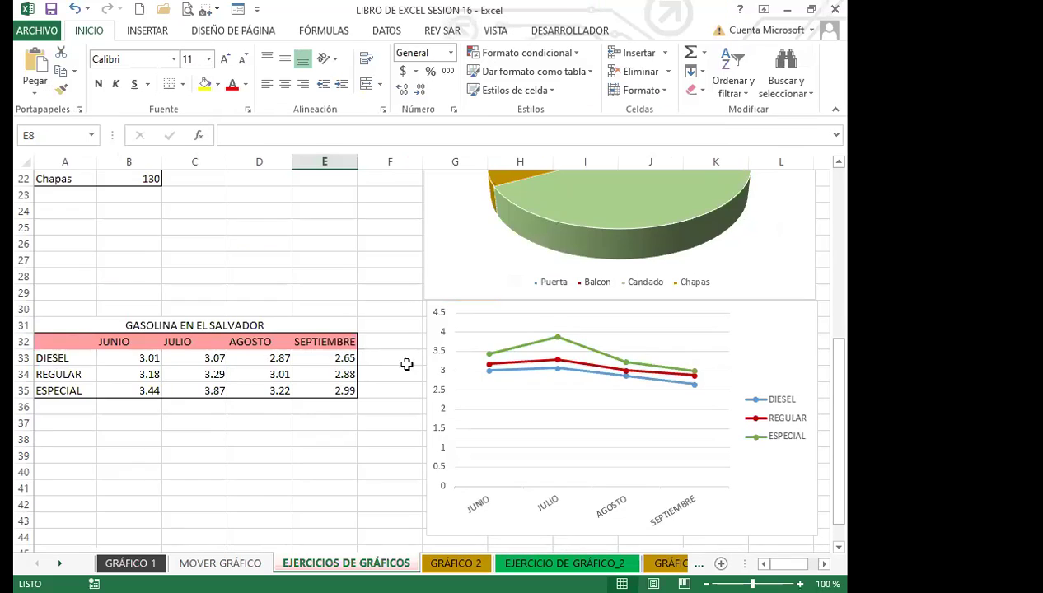
pyautogui.scroll(4, 357, 421)
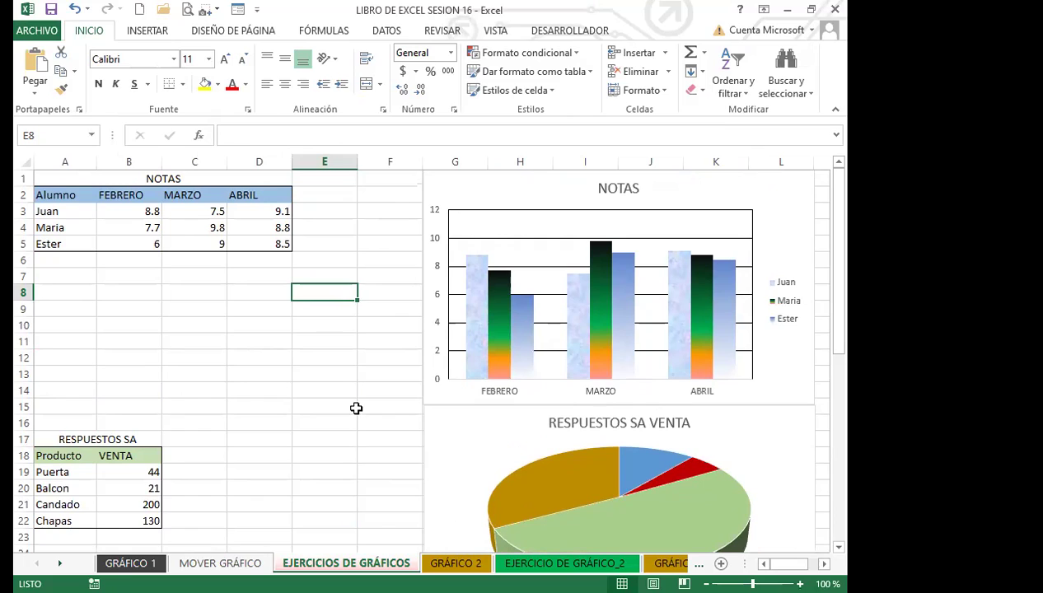
pyautogui.click(148, 229)
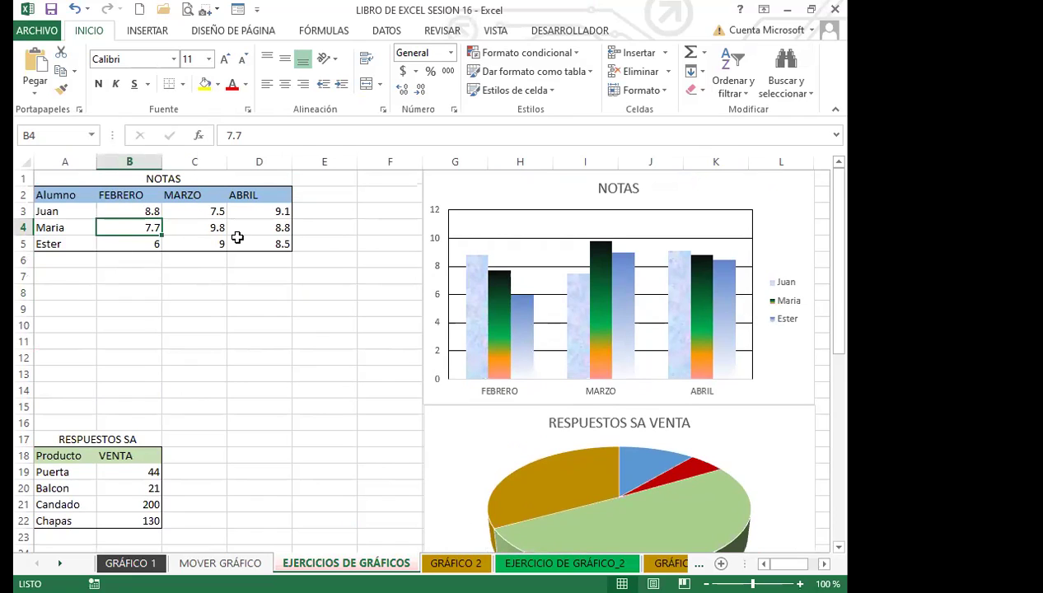
pyautogui.click(789, 216)
pyautogui.scroll(-1, 395, 313)
pyautogui.scroll(1, 788, 280)
pyautogui.doubleClick(789, 229)
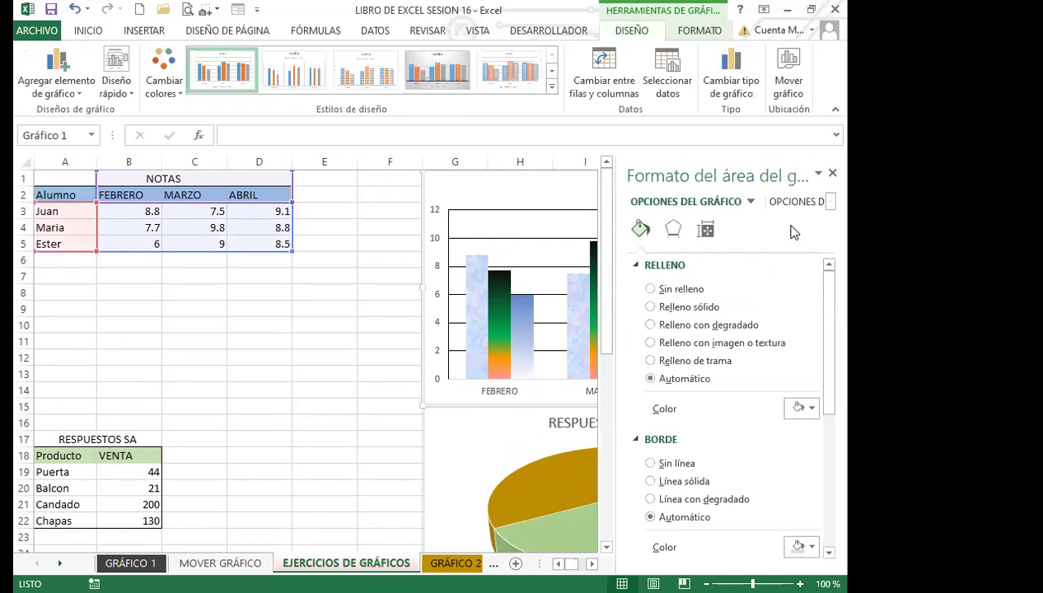
pyautogui.click(114, 95)
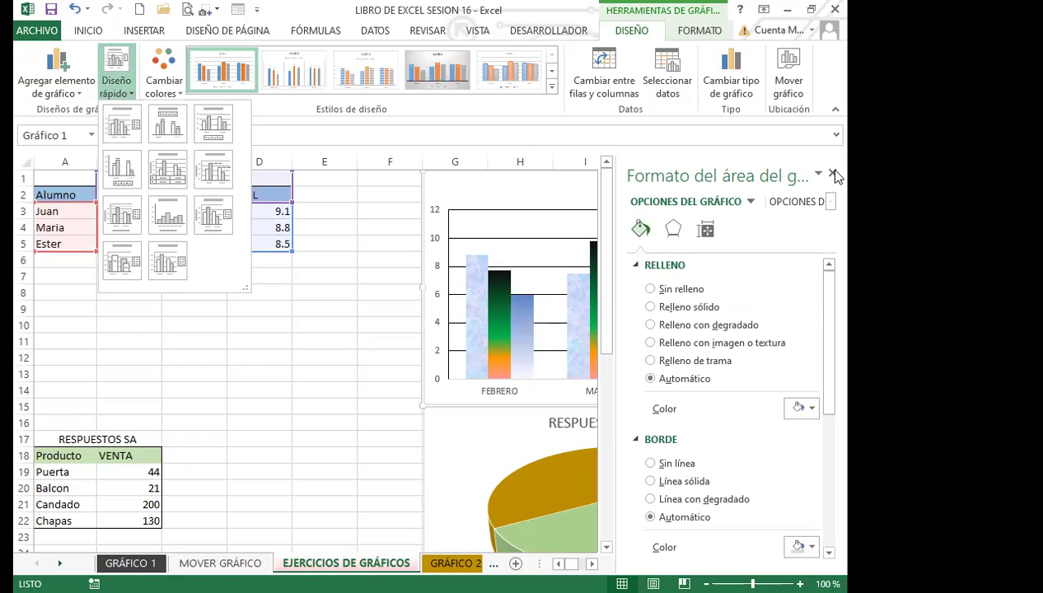
pyautogui.click(116, 90)
pyautogui.click(116, 91)
pyautogui.click(832, 175)
pyautogui.click(832, 175)
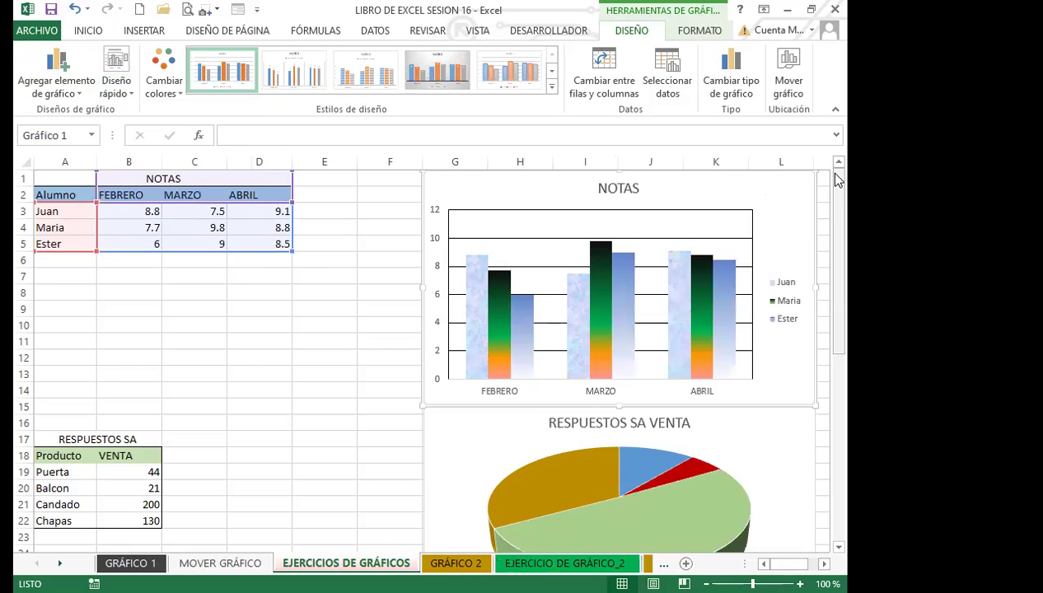
# - Review the quick layout options available for the NOTAS column chart
pyautogui.click(115, 94)
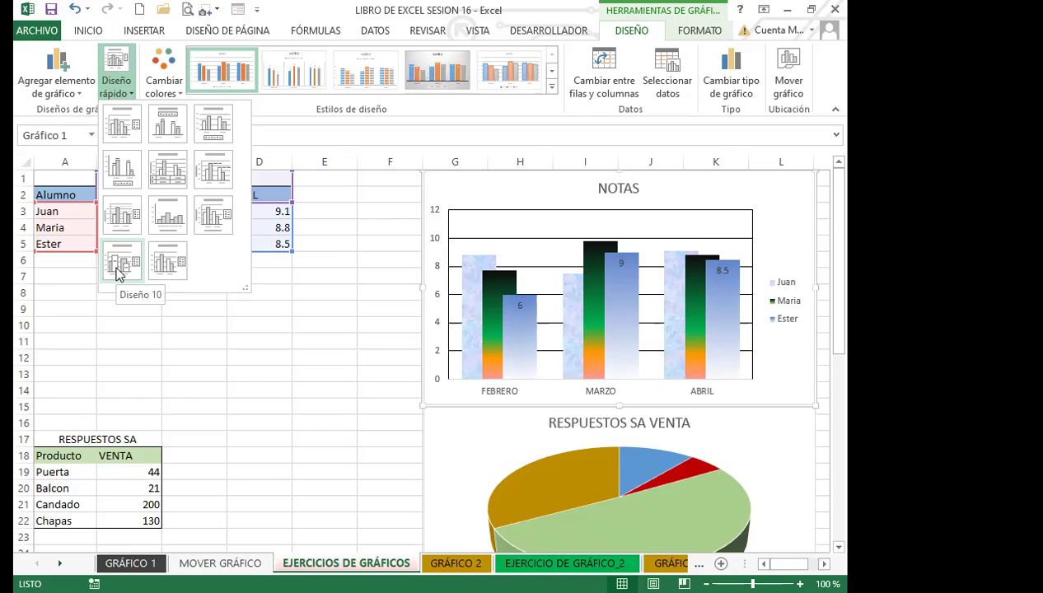
pyautogui.click(167, 265)
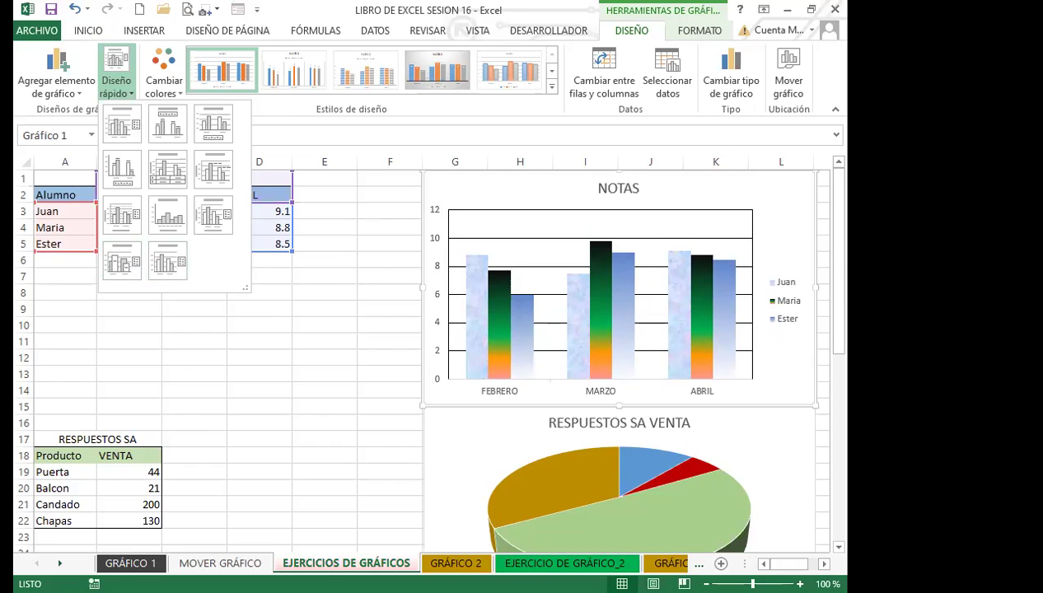
pyautogui.hotkey('alt', 'Tab')
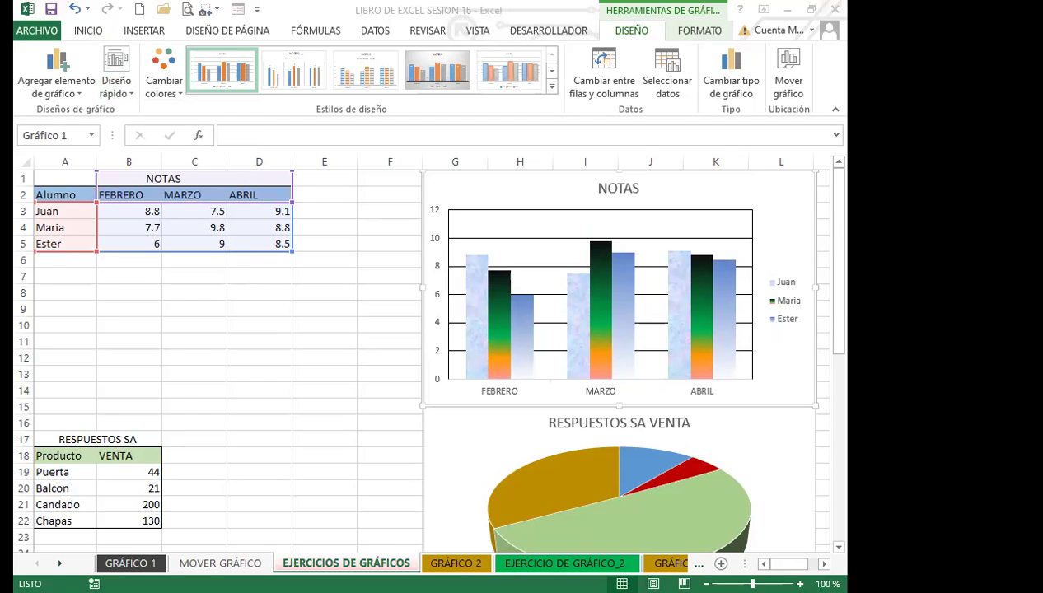
pyautogui.hotkey('alt', 'Tab')
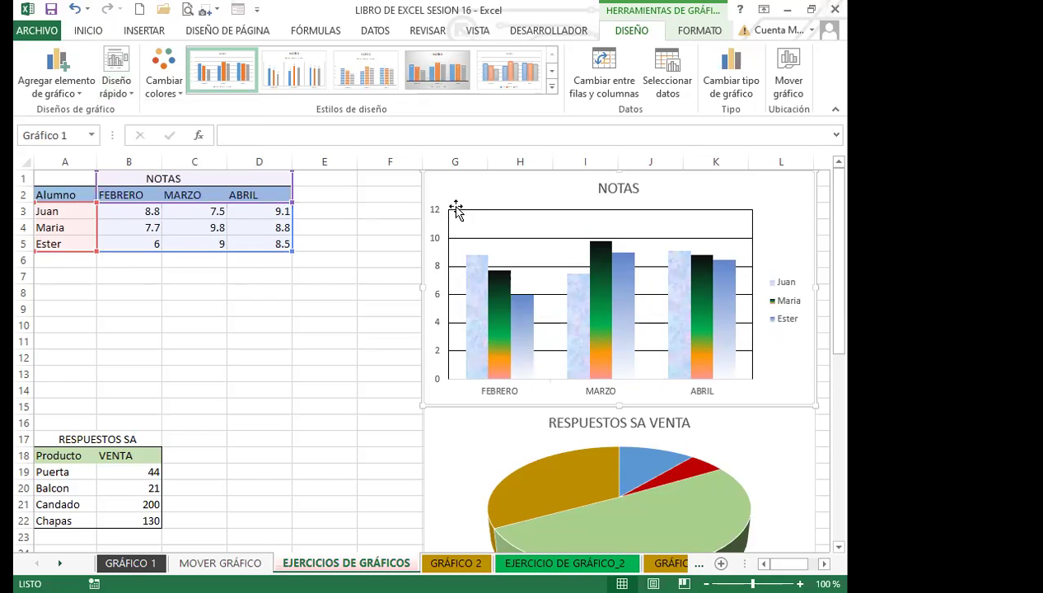
# - Move the gasoline price line chart so its upper corner starts near cell F30
pyautogui.scroll(-4, 292, 402)
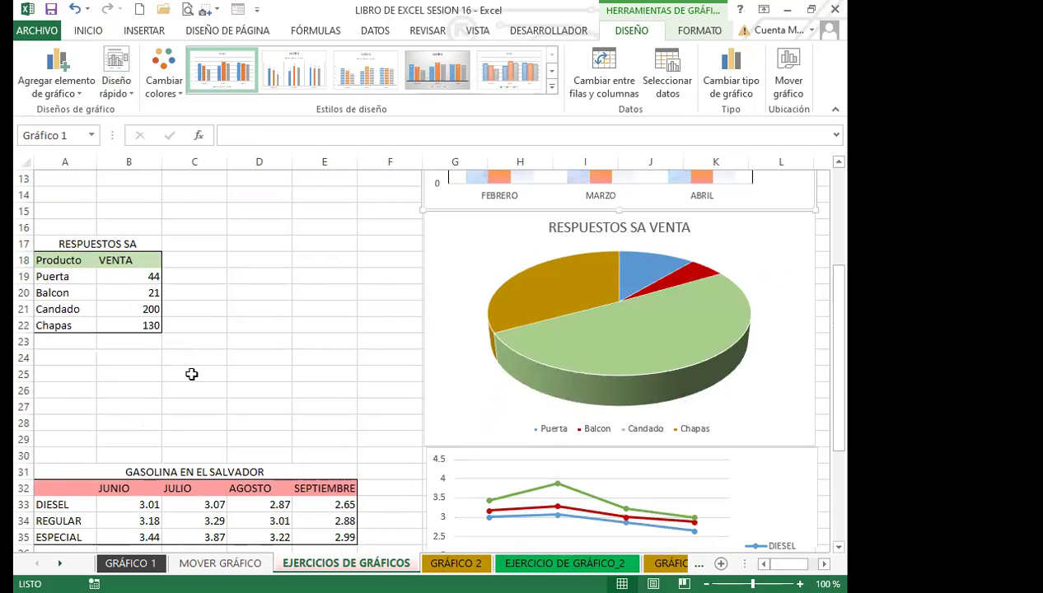
pyautogui.scroll(-2, 208, 392)
pyautogui.scroll(-2, 494, 441)
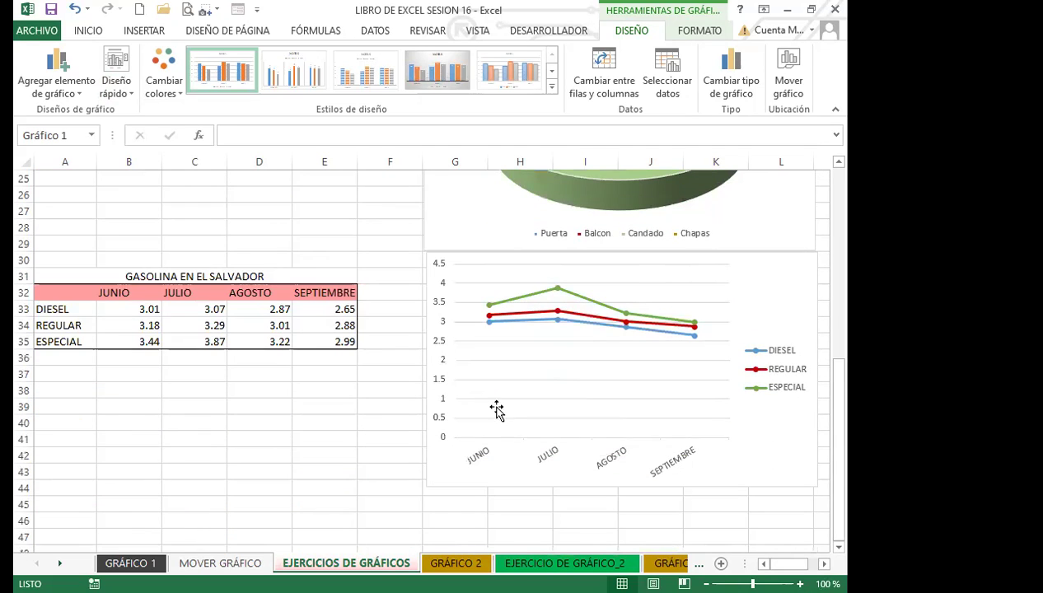
pyautogui.click(497, 410)
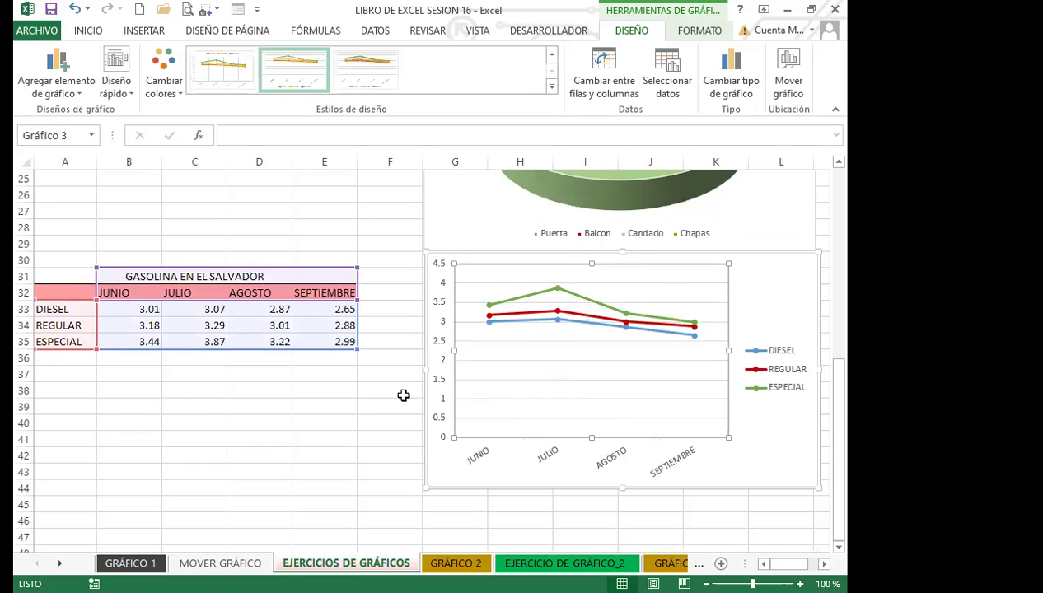
pyautogui.click(431, 471)
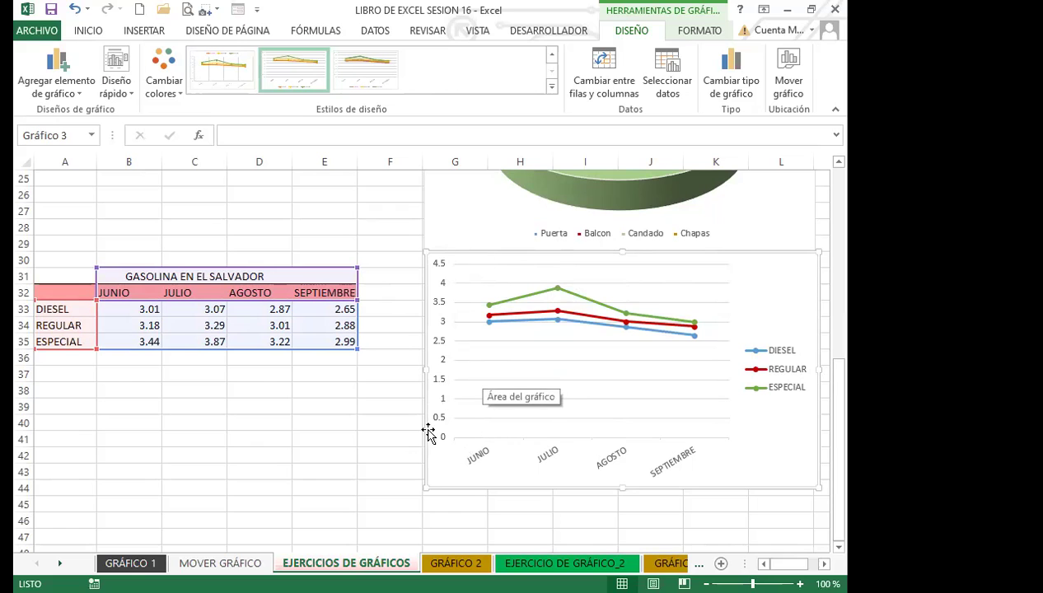
pyautogui.moveTo(782, 271)
pyautogui.mouseDown()
pyautogui.moveTo(722, 313)
pyautogui.moveTo(609, 330)
pyautogui.moveTo(493, 273)
pyautogui.moveTo(699, 309)
pyautogui.moveTo(736, 289)
pyautogui.mouseUp()
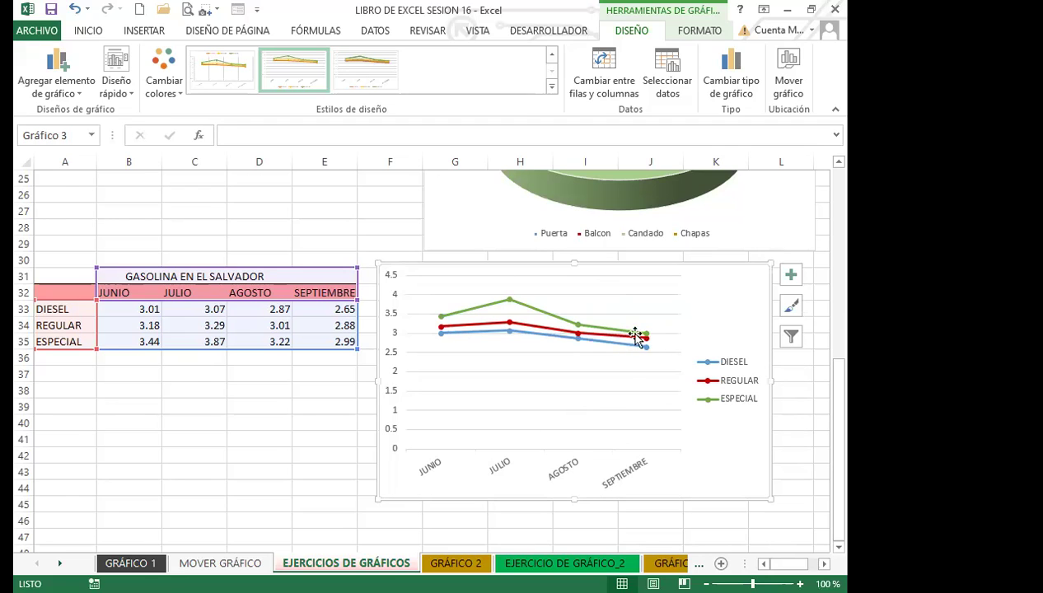
# - Inspect the monthly data points on the gasoline line chart, including those of the REGULAR series
pyautogui.moveTo(593, 336)
pyautogui.moveTo(509, 305)
pyautogui.moveTo(443, 325)
pyautogui.moveTo(576, 337)
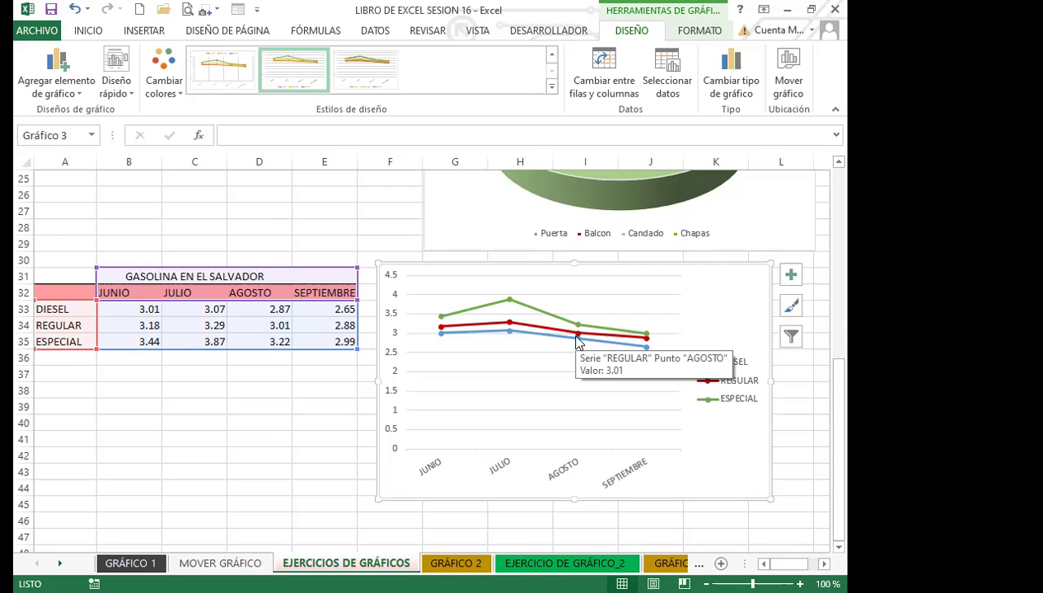
pyautogui.click(578, 336)
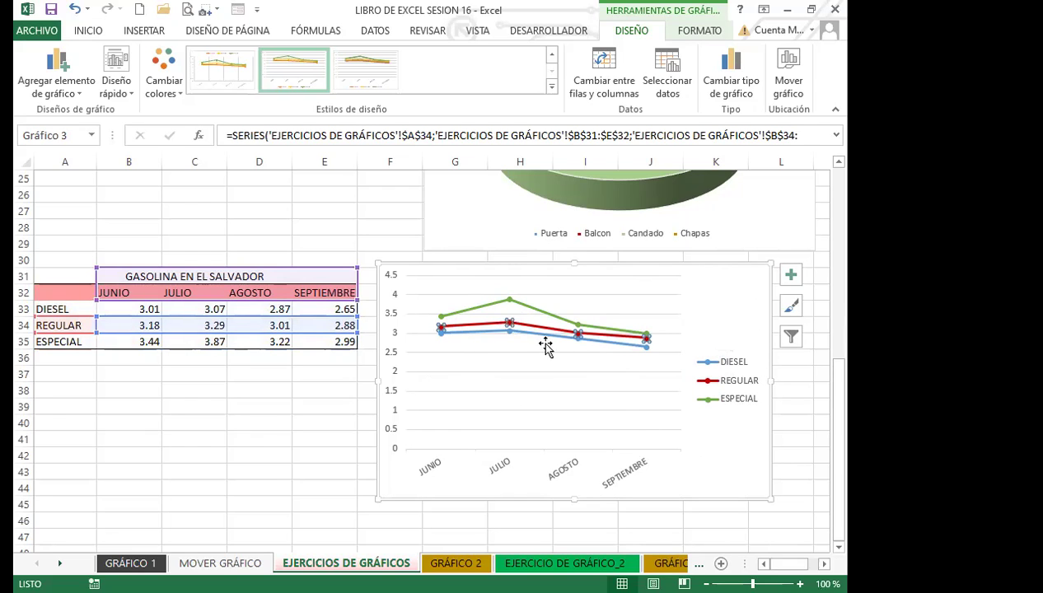
pyautogui.click(511, 322)
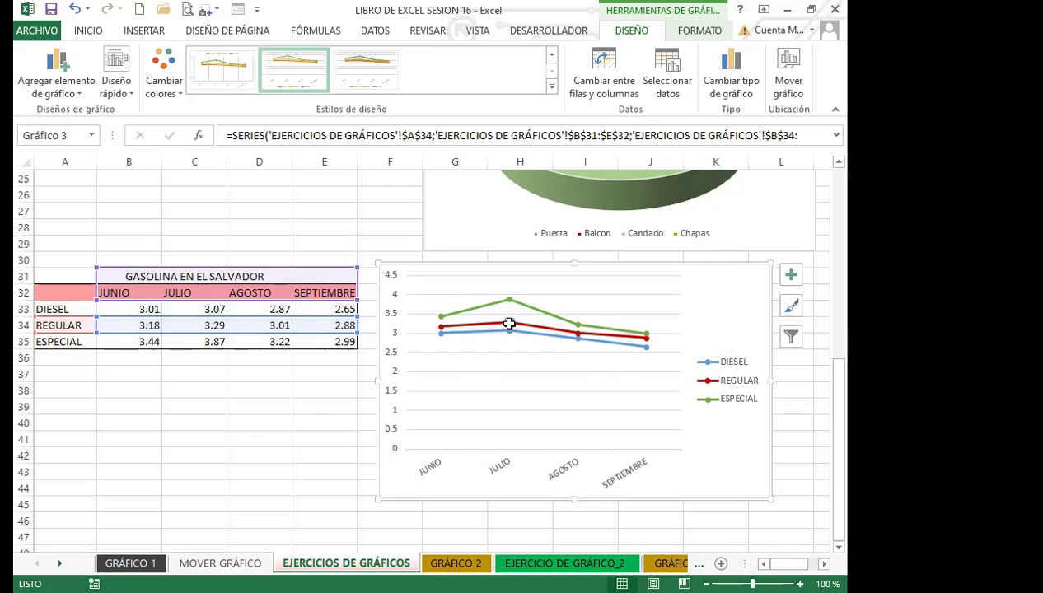
# - Fill the markers of the ESPECIAL series in the gasoline line chart with black
pyautogui.click(647, 335)
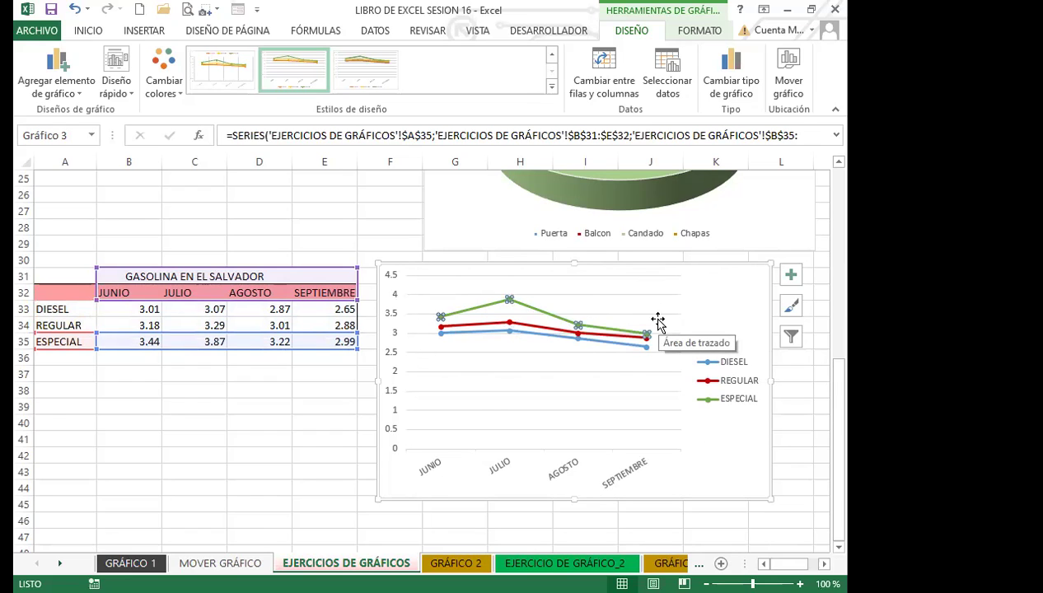
pyautogui.click(699, 33)
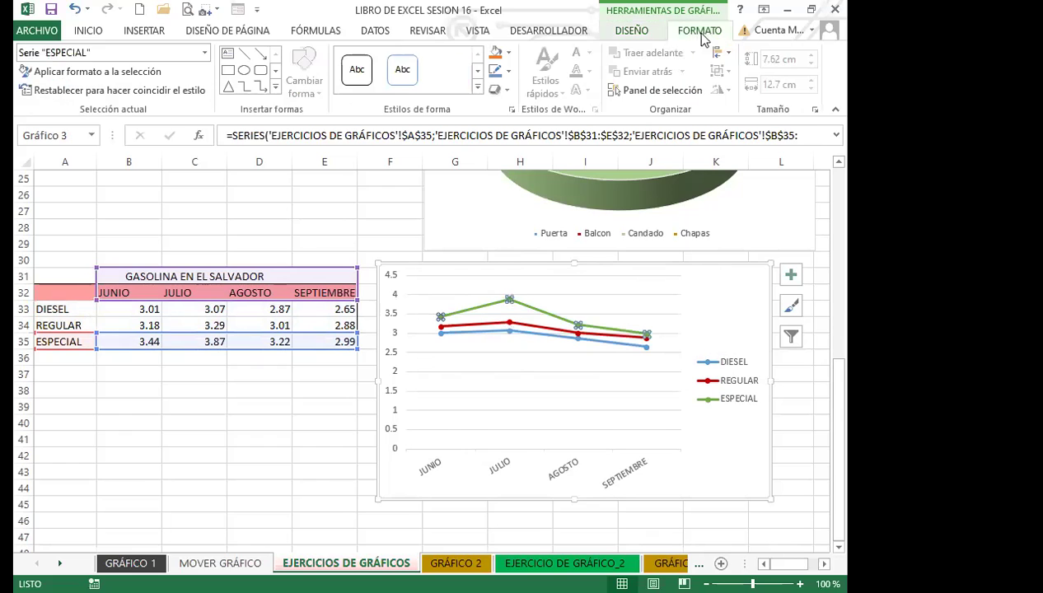
pyautogui.click(507, 53)
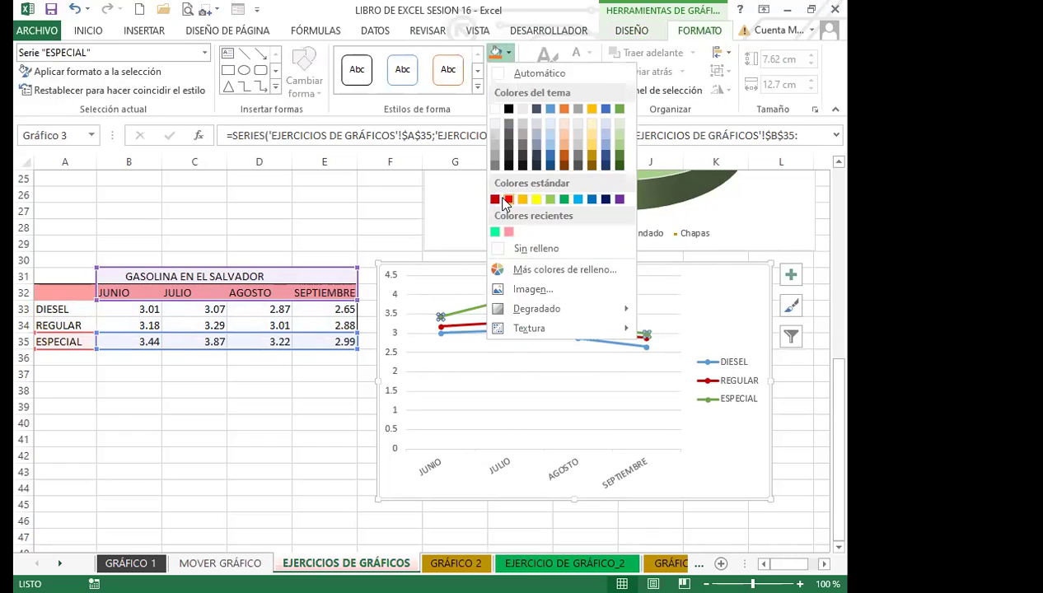
pyautogui.click(509, 111)
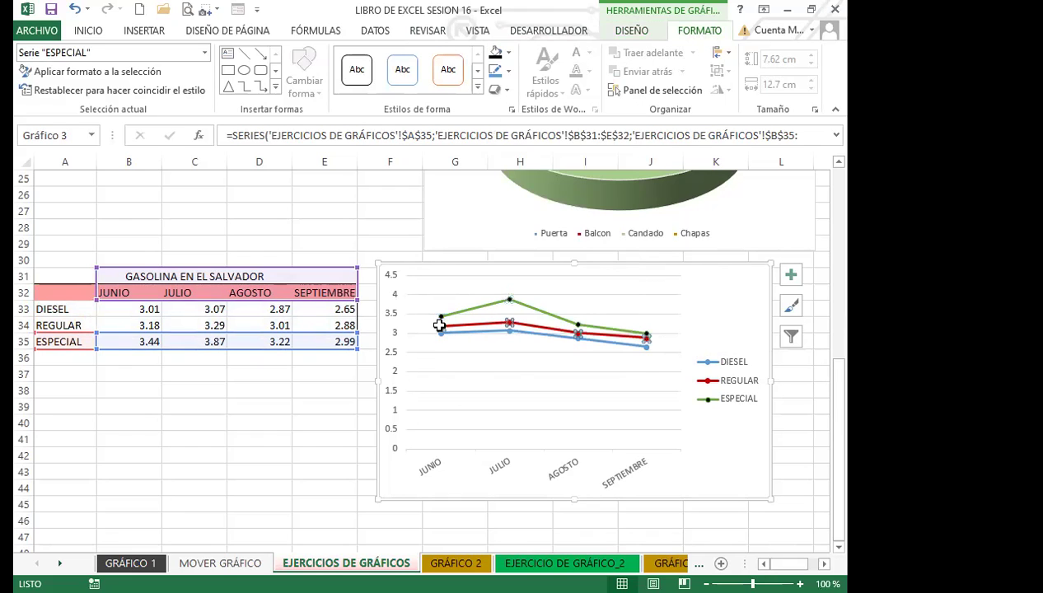
# - Fill the markers of the REGULAR series in the gasoline line chart with yellow
pyautogui.click(438, 326)
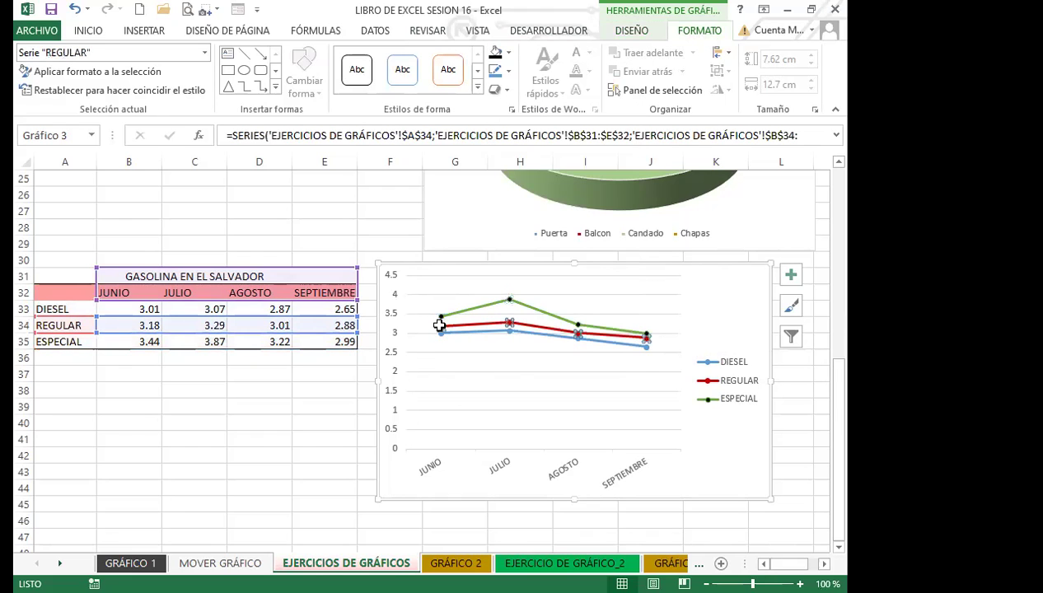
pyautogui.click(510, 53)
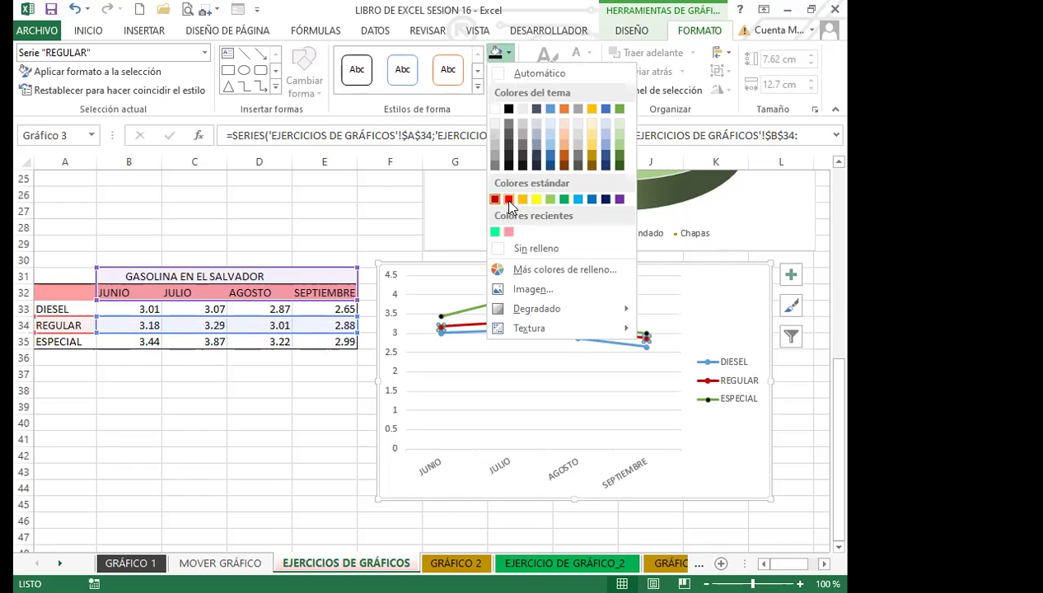
pyautogui.click(537, 198)
# - Fill the markers of the DIESEL series in the gasoline line chart with dark green
pyautogui.click(442, 334)
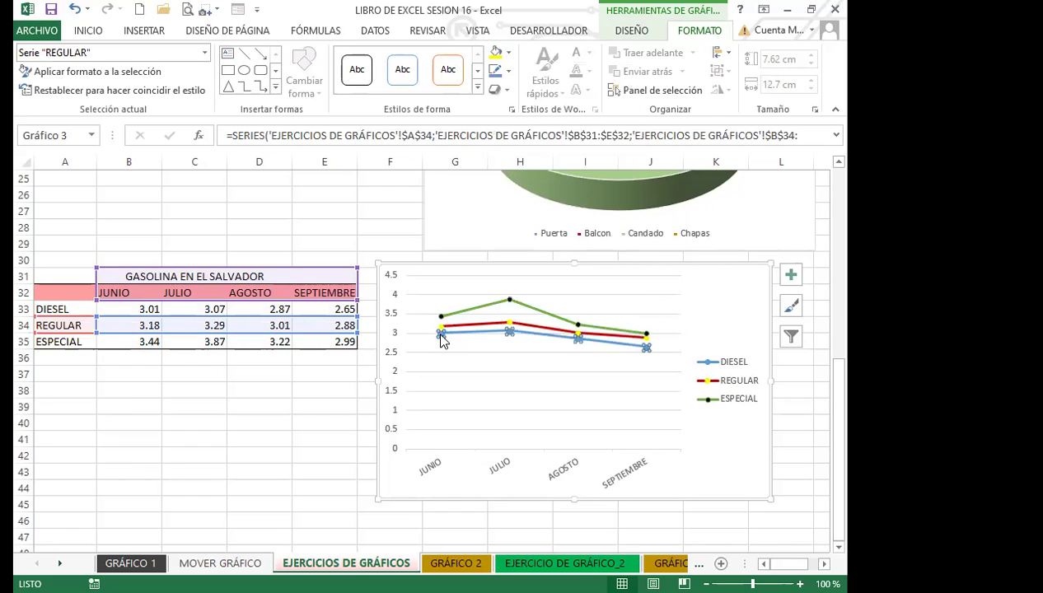
pyautogui.click(509, 52)
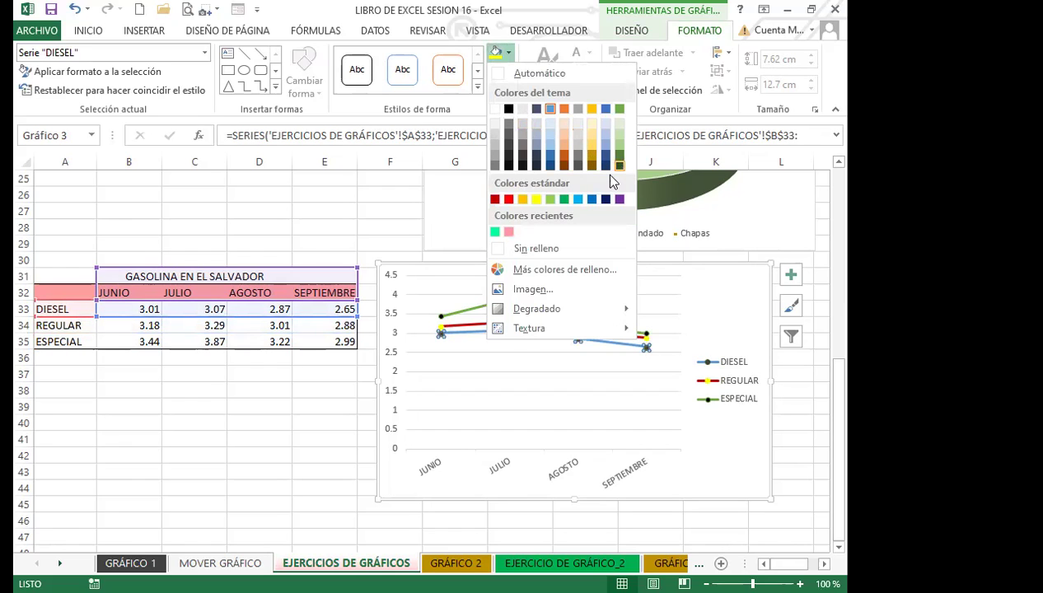
pyautogui.click(517, 385)
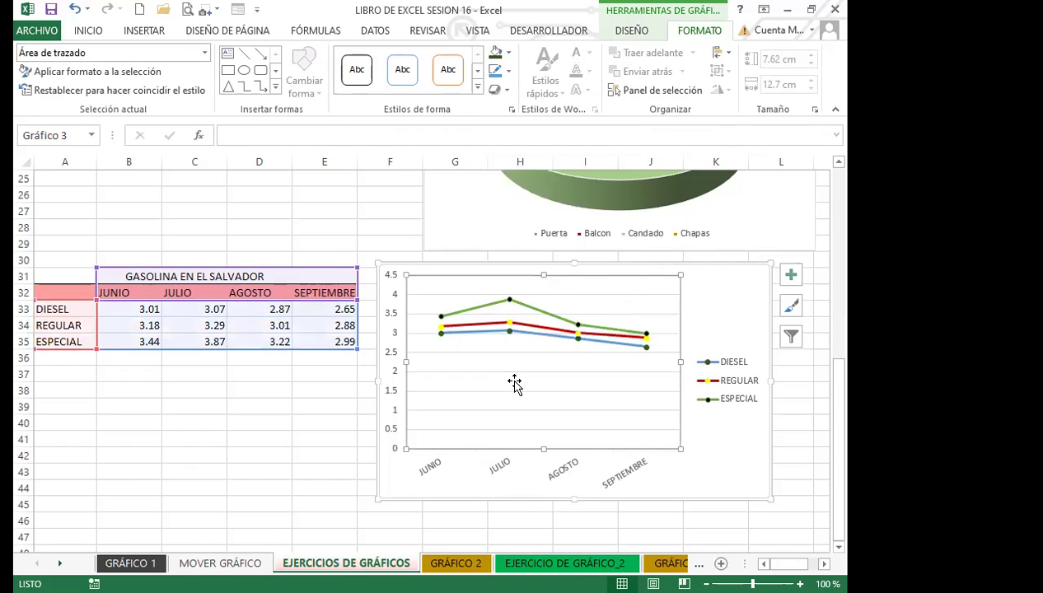
# - Fill the markers of the DIESEL series in the gasoline line chart with white
pyautogui.click(441, 329)
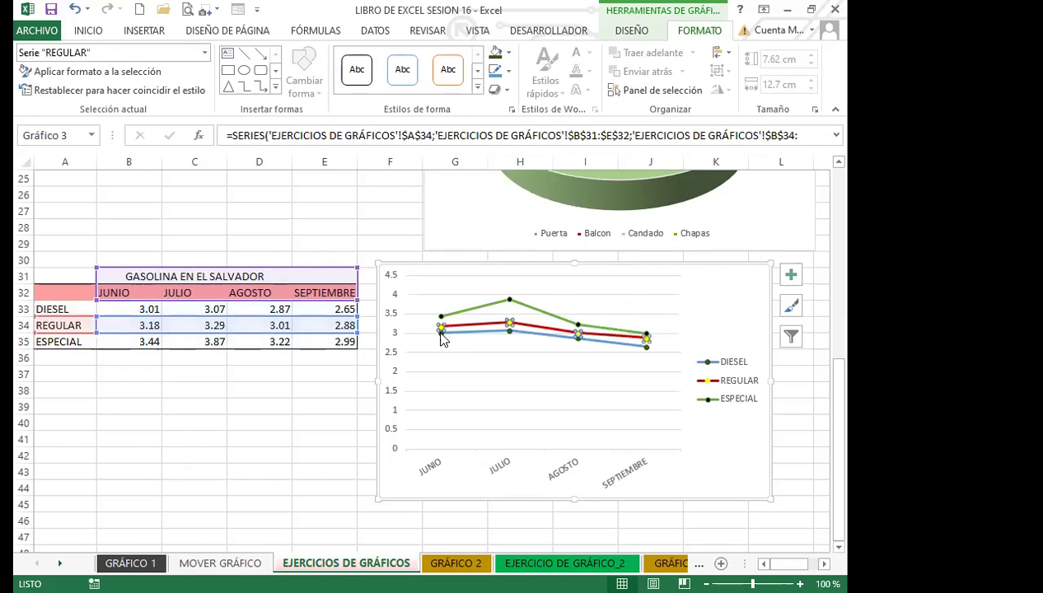
pyautogui.click(440, 334)
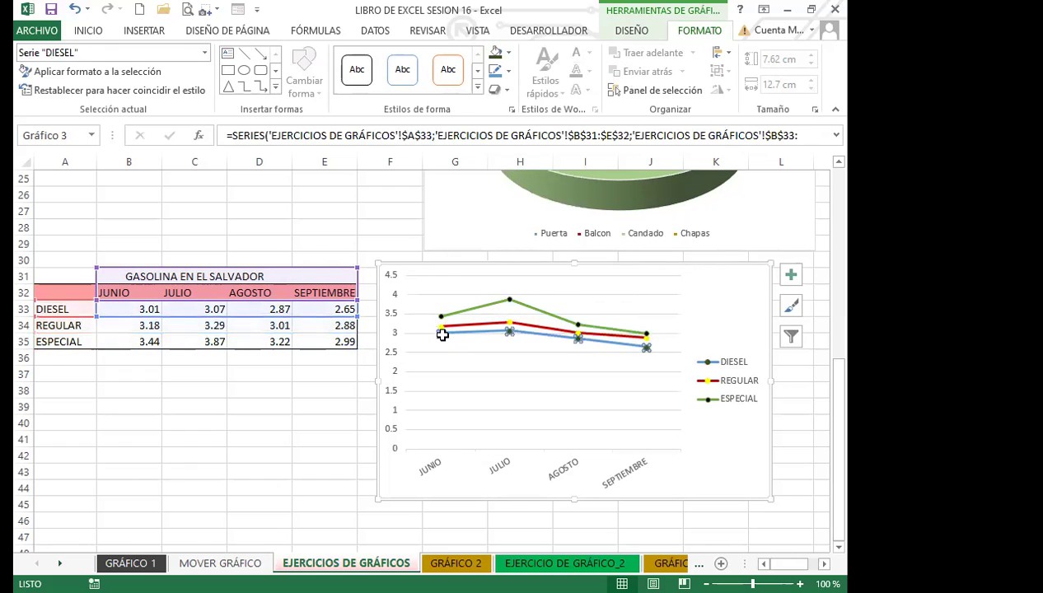
pyautogui.click(509, 51)
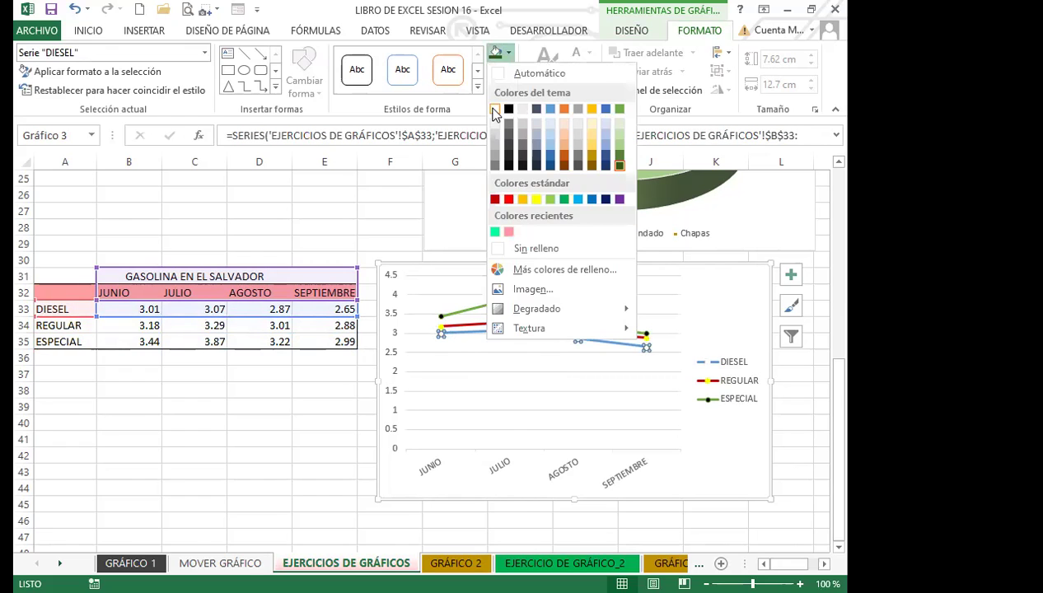
pyautogui.click(467, 363)
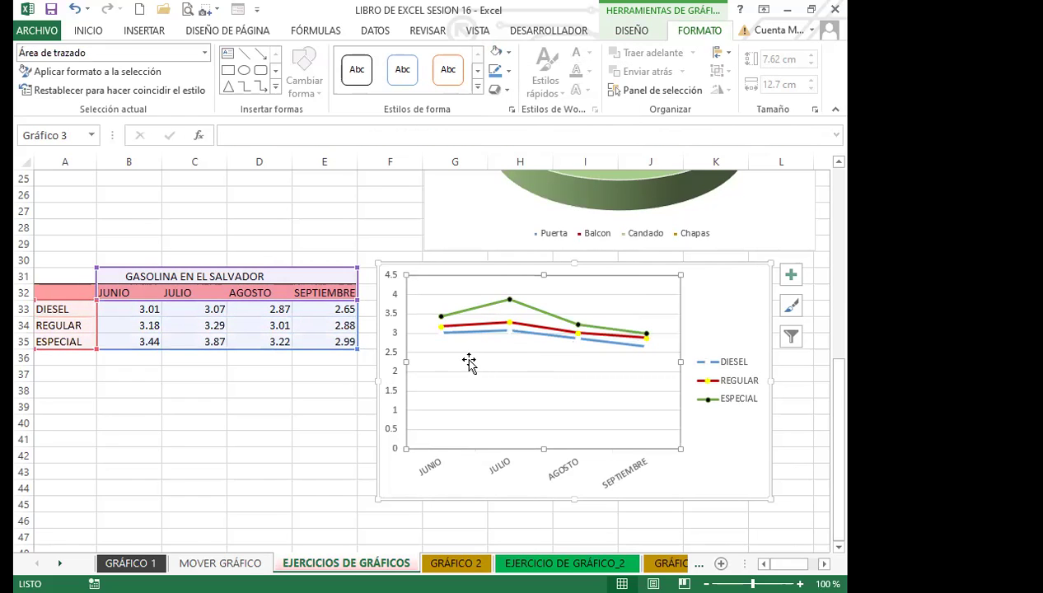
# - Fill only the SEPTIEMBRE point of the DIESEL series with the recently used pink
pyautogui.click(645, 346)
pyautogui.click(645, 346)
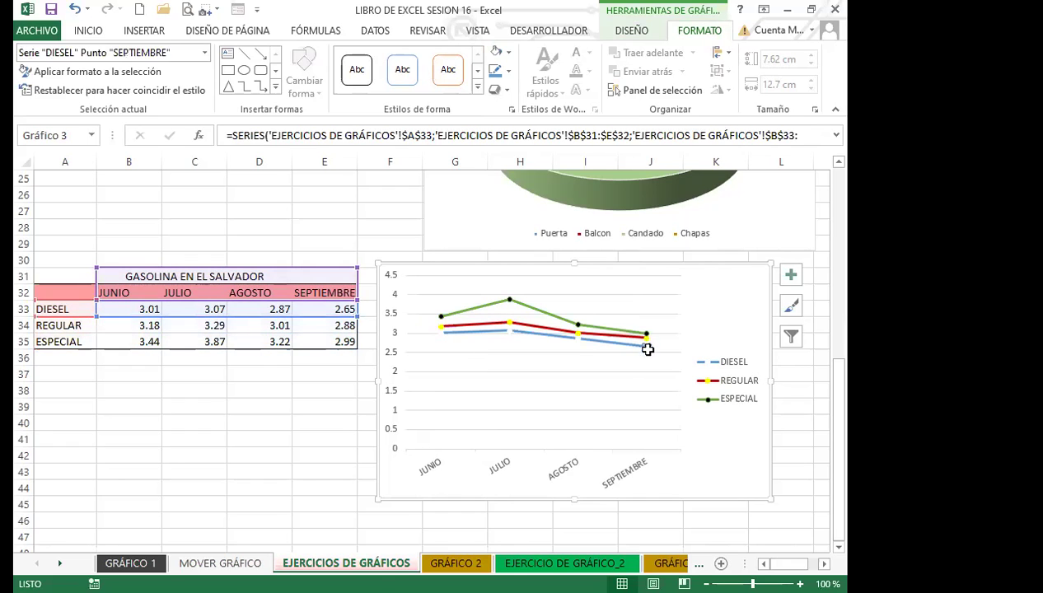
pyautogui.click(510, 55)
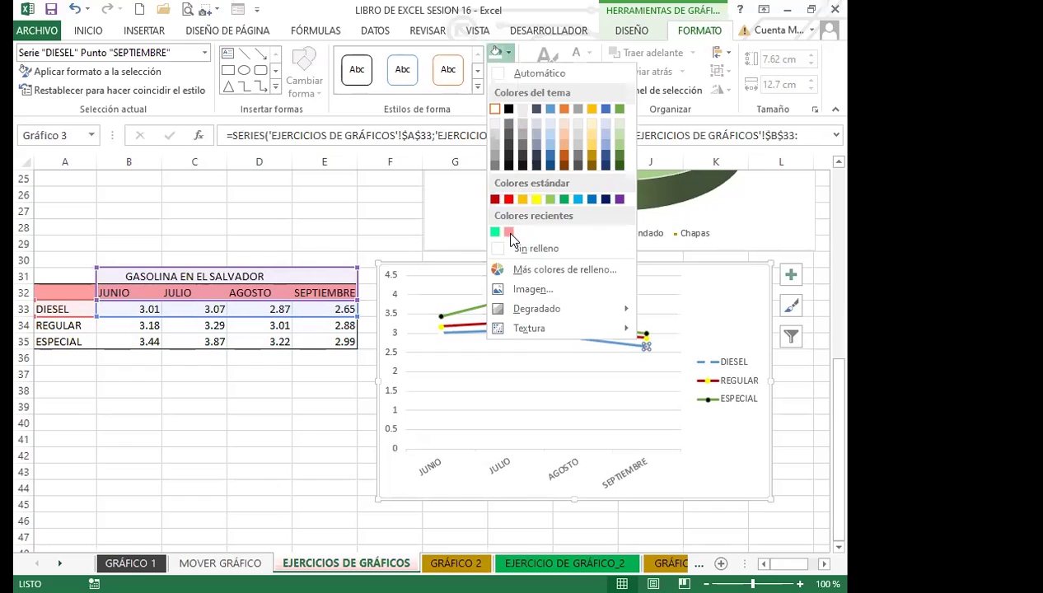
pyautogui.click(504, 229)
pyautogui.click(568, 390)
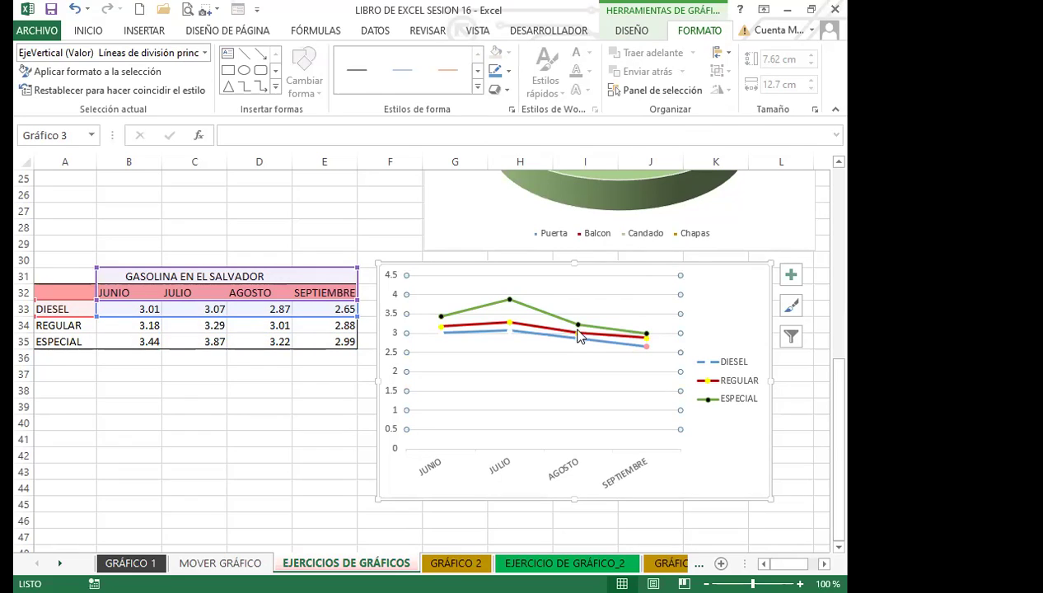
pyautogui.moveTo(577, 346)
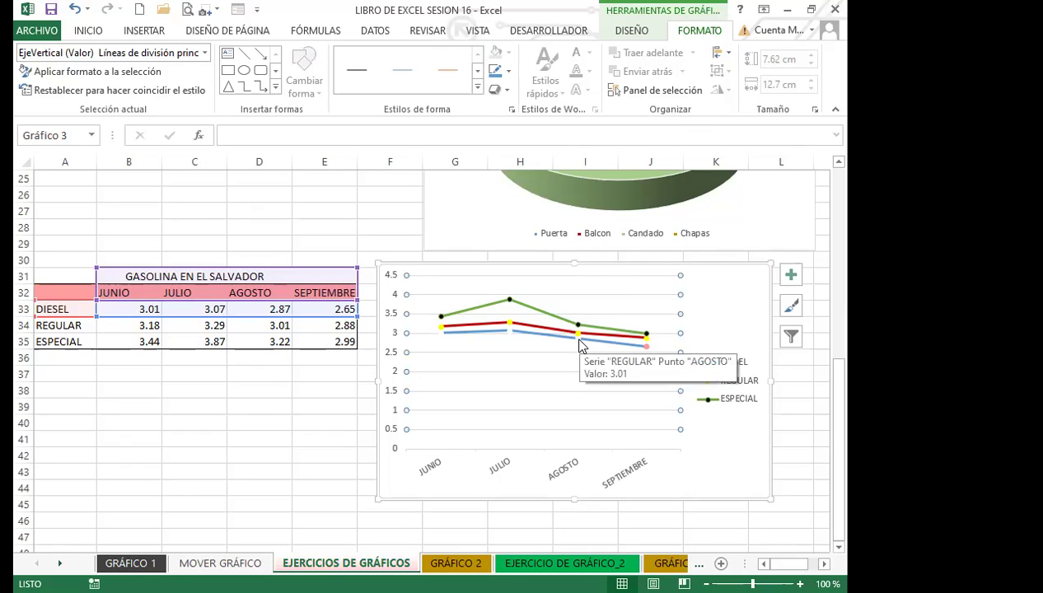
# - Review the NOTAS, RESPUESTOS SA and gasoline tables and charts on the EJERCICIOS DE GRÁFICOS sheet
pyautogui.click(734, 321)
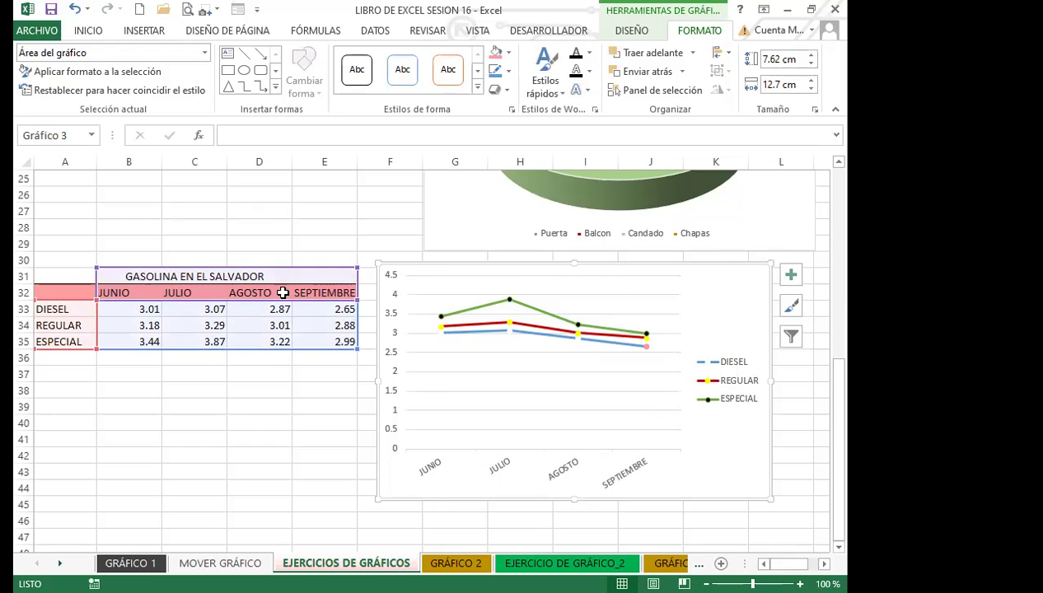
pyautogui.scroll(2, 293, 447)
pyautogui.scroll(6, 296, 436)
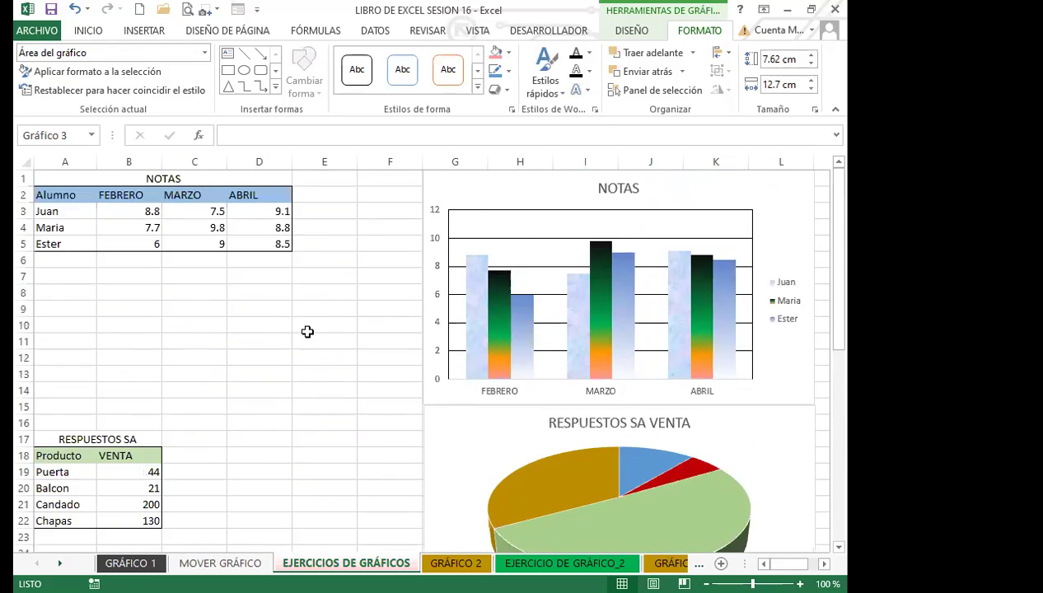
pyautogui.scroll(-2, 362, 354)
pyautogui.scroll(-7, 369, 365)
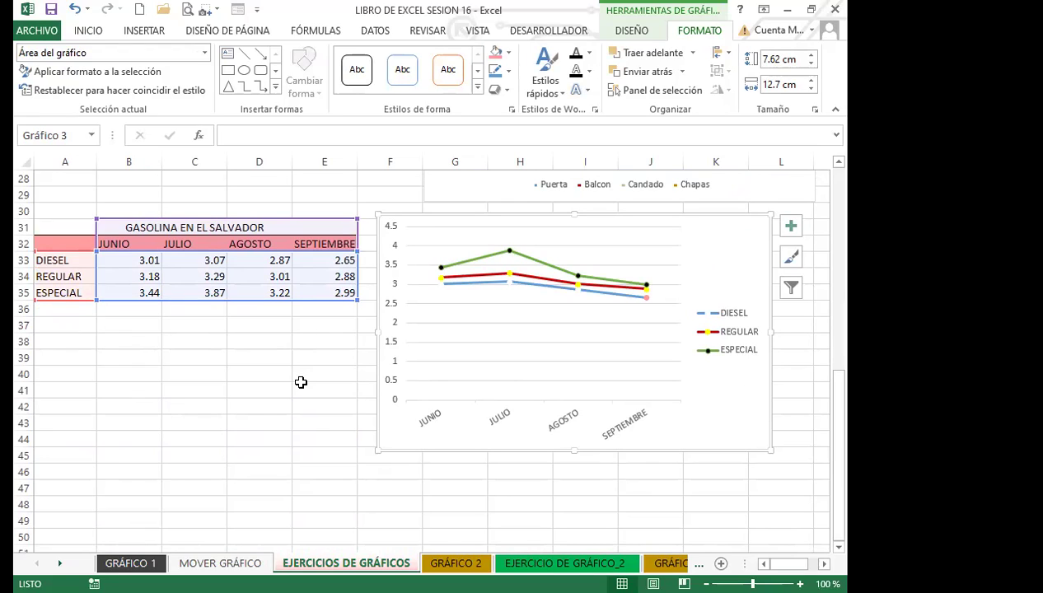
pyautogui.click(312, 420)
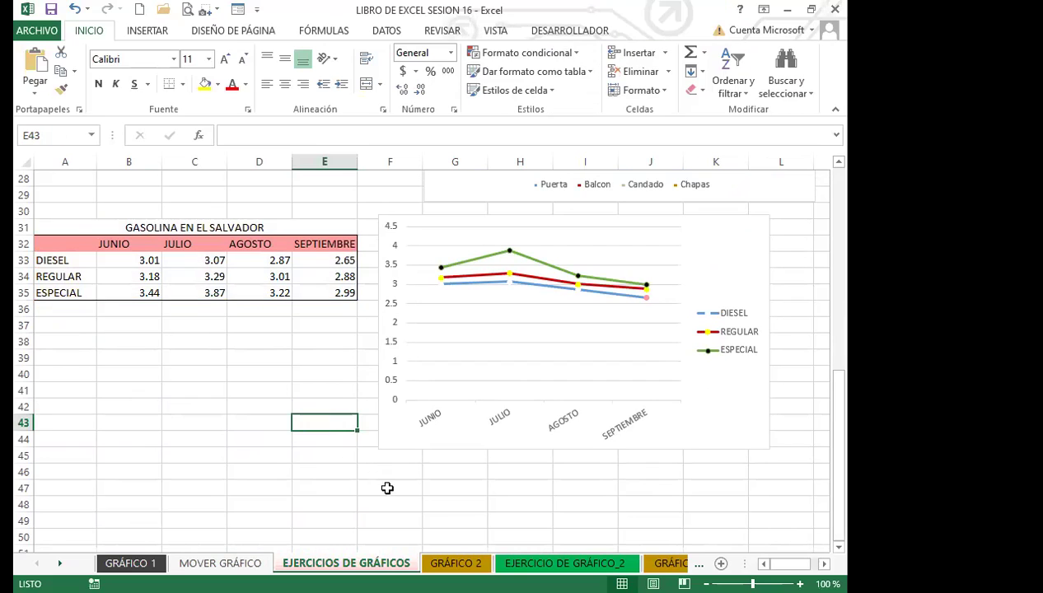
# - Go through the GRÁFICO 2 and EJERCICIO DE GRÁFICO_2 sheets and open the GRÁFICO LÍNEA (2) sheet
pyautogui.hotkey('ctrl', 'pagedown')
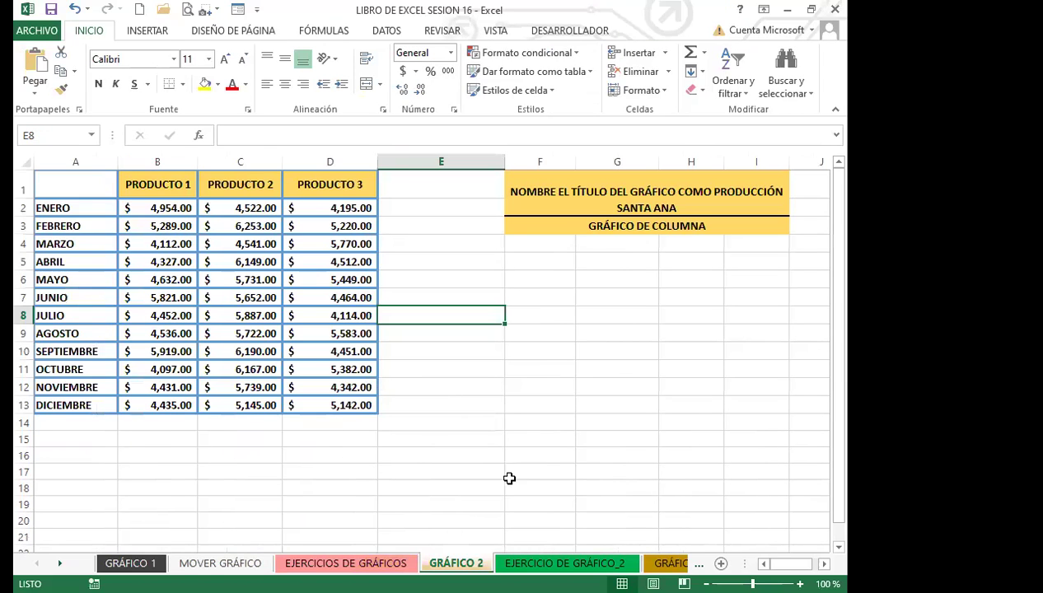
pyautogui.click(518, 565)
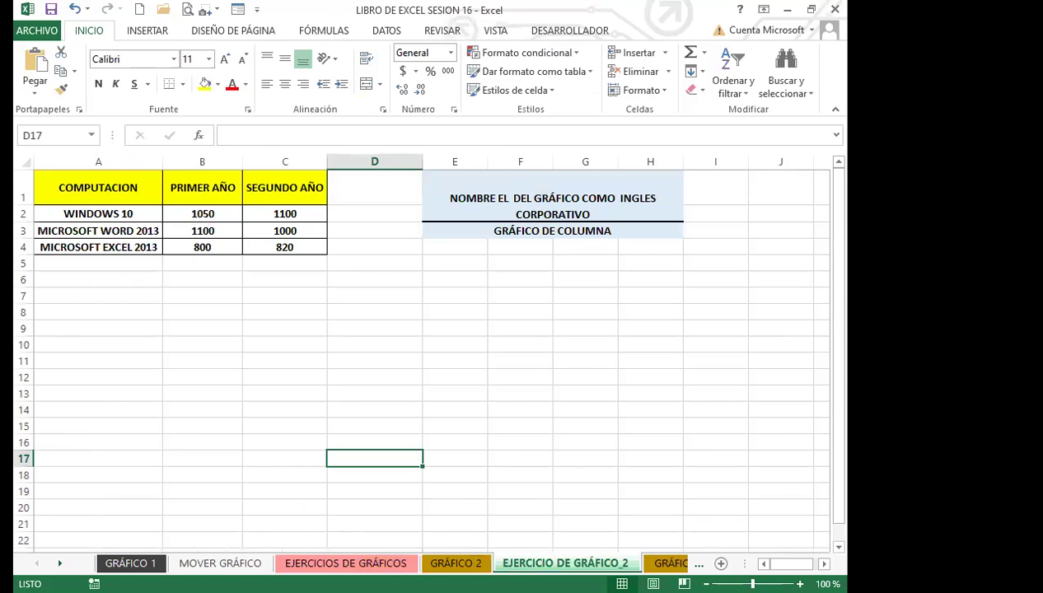
pyautogui.hotkey('ctrl', 'pagedown')
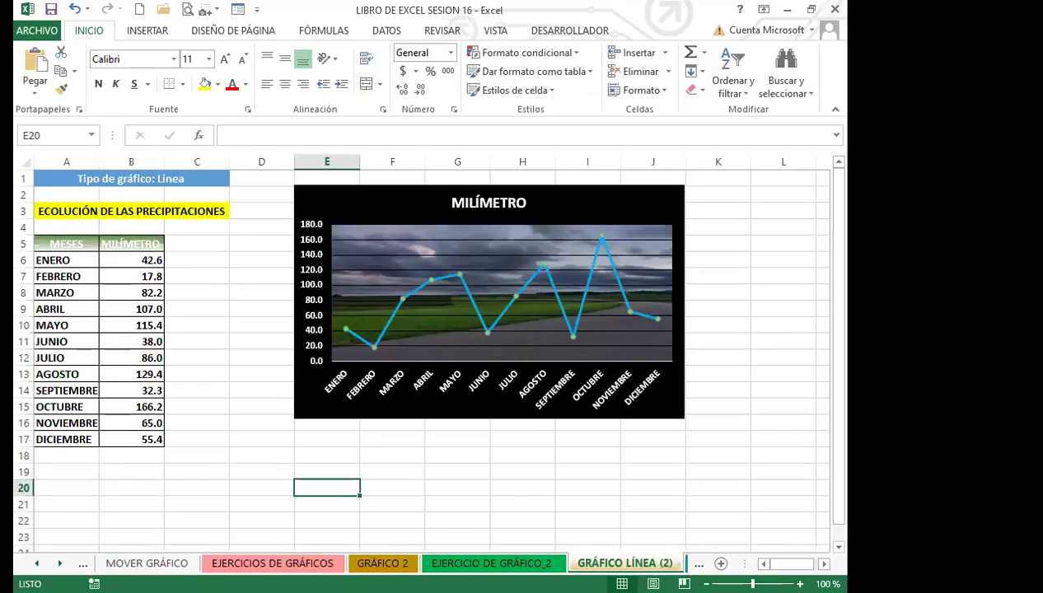
pyautogui.click(441, 470)
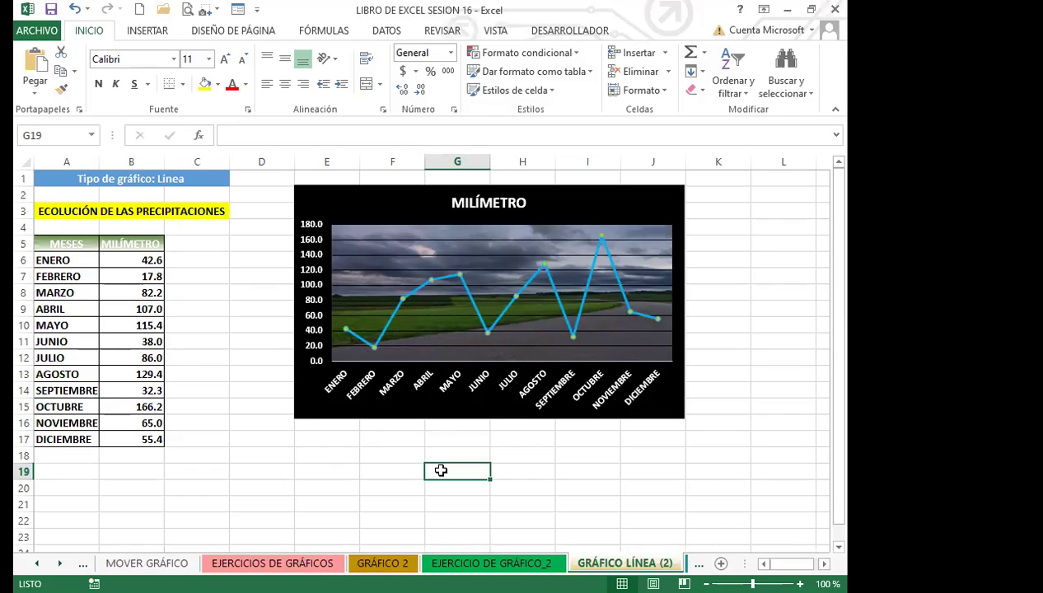
# - Correct the heading in cell A3 to EVOLUCIÓN DE LAS PRECIPITACIONES
pyautogui.click(45, 212)
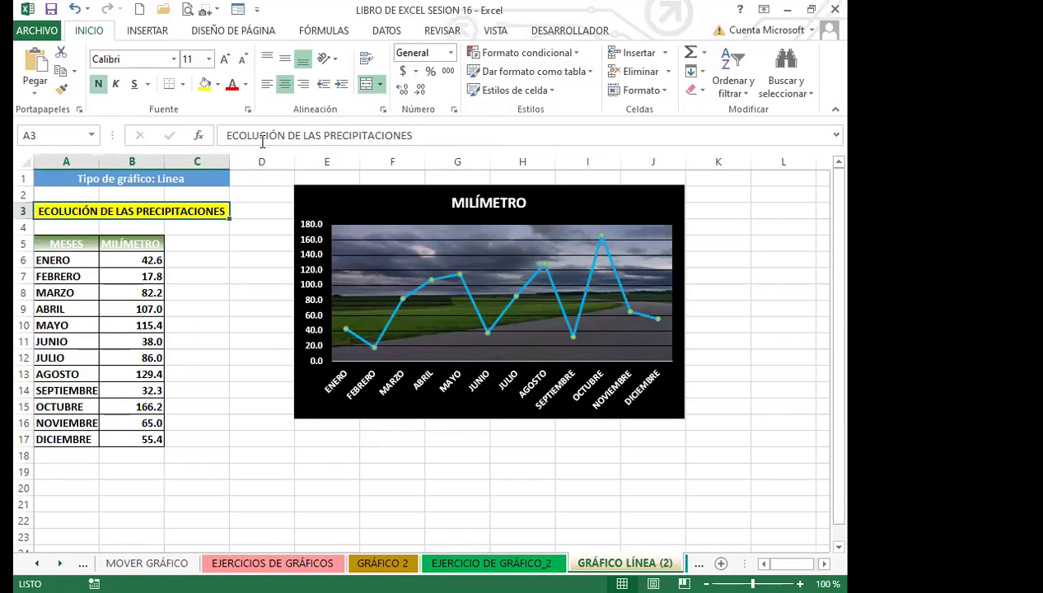
pyautogui.click(237, 135)
pyautogui.press('Delete')
pyautogui.write('V')
pyautogui.click(215, 289)
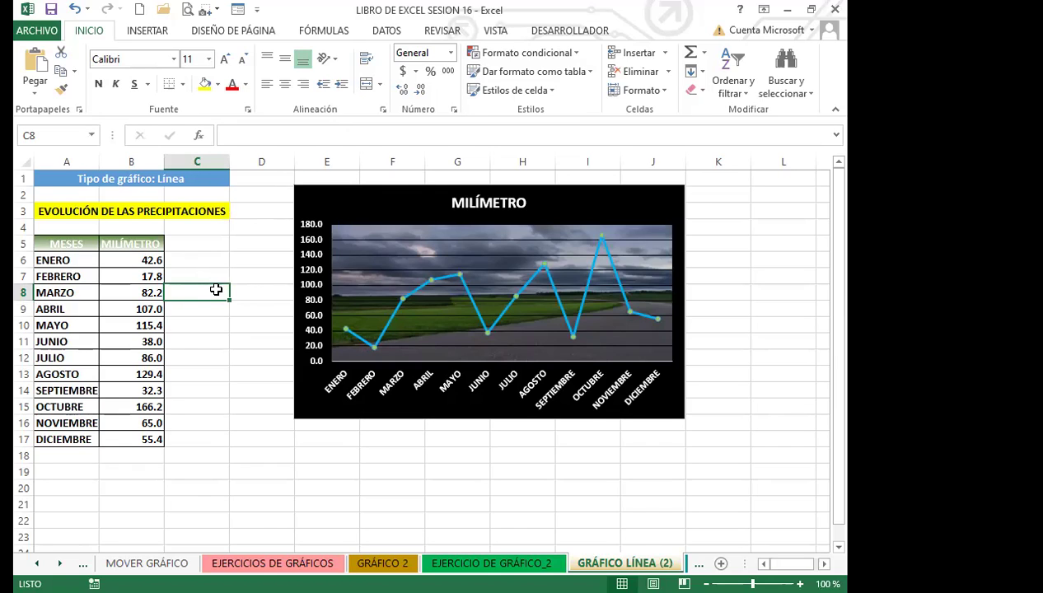
# - Make the month labels on the MILÍMETRO chart's horizontal axis less steep by adjusting their custom text angle
pyautogui.click(384, 396)
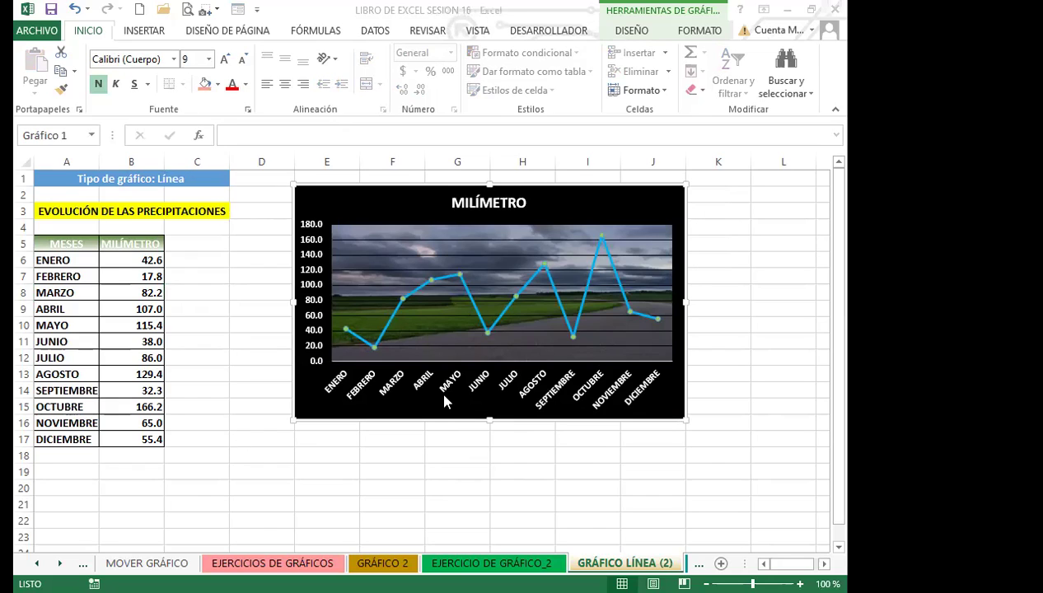
pyautogui.click(508, 418)
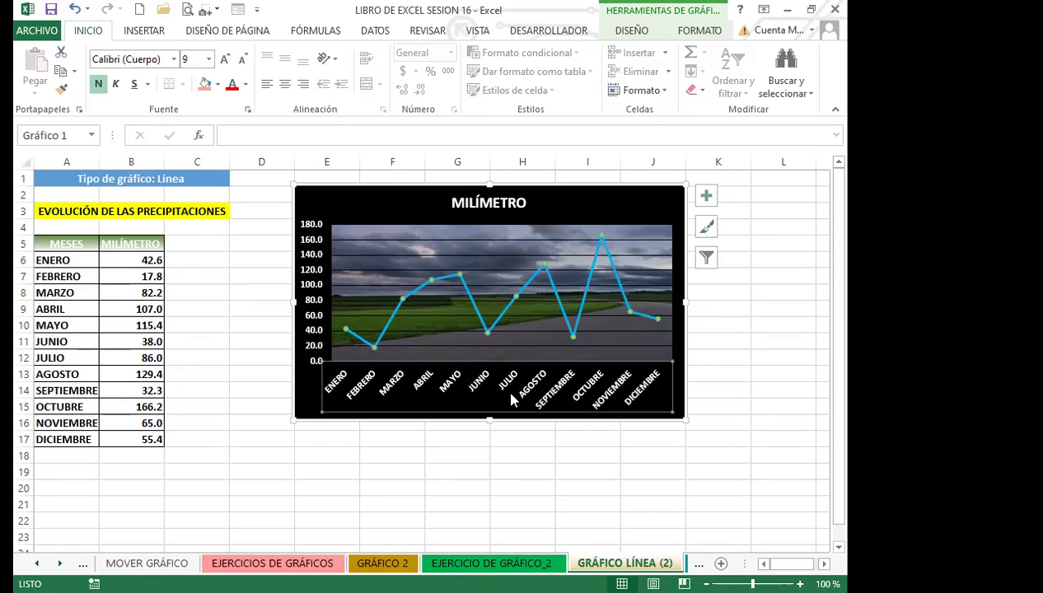
pyautogui.doubleClick(555, 392)
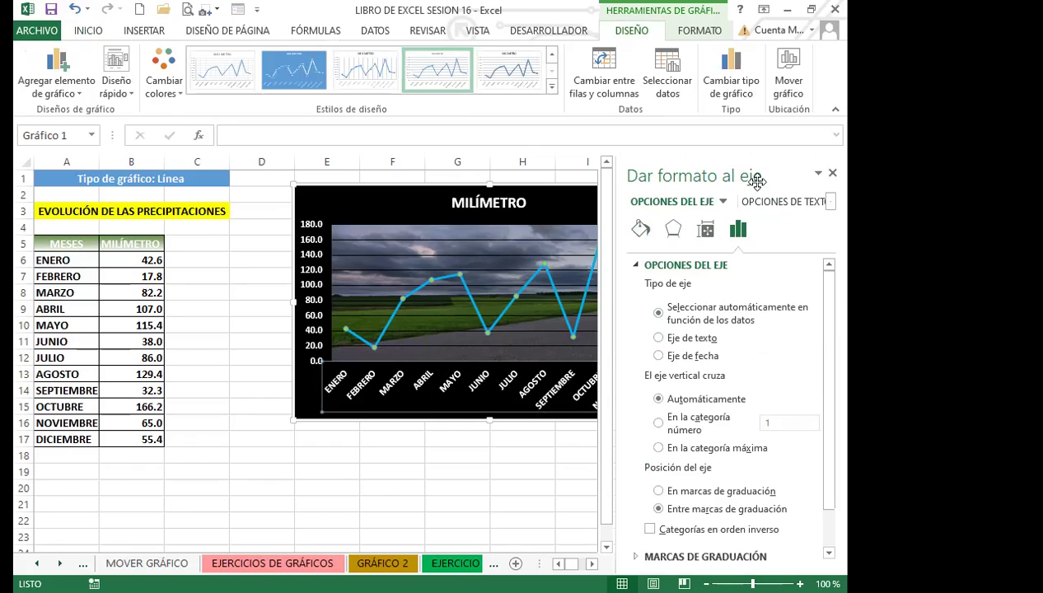
pyautogui.click(705, 231)
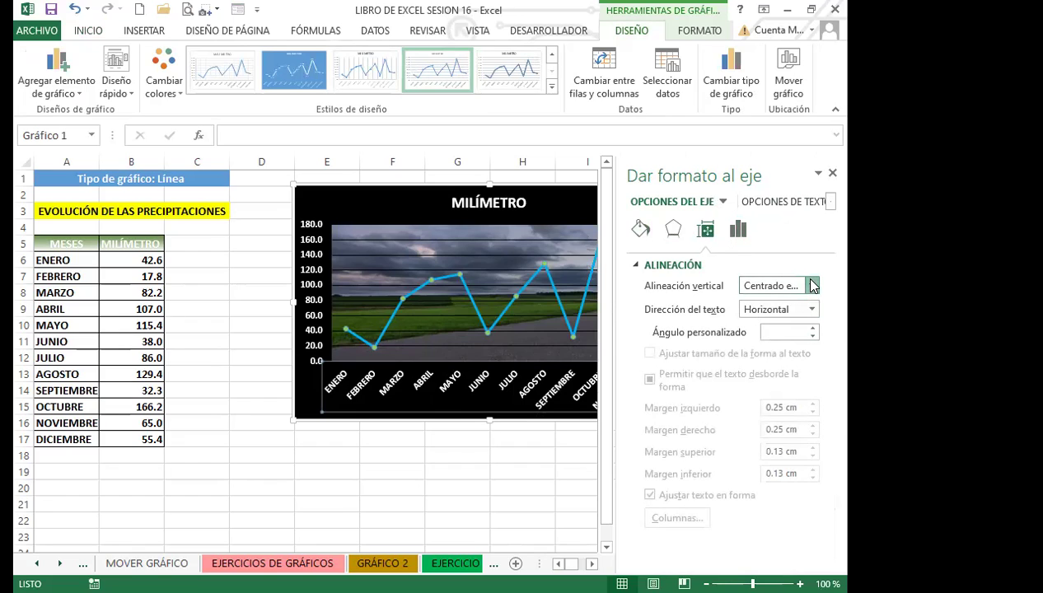
pyautogui.click(812, 311)
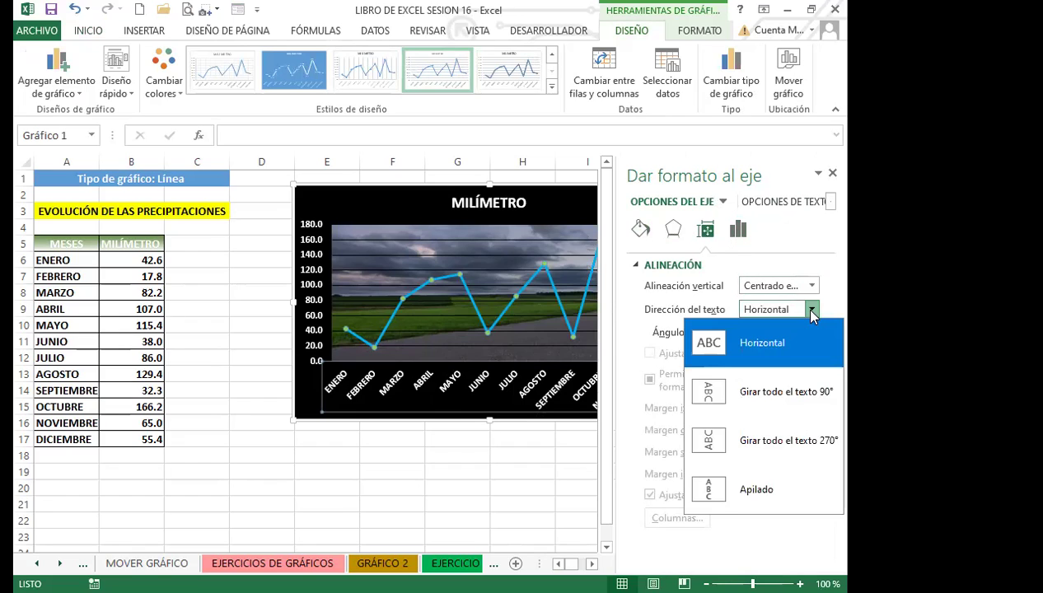
pyautogui.click(809, 334)
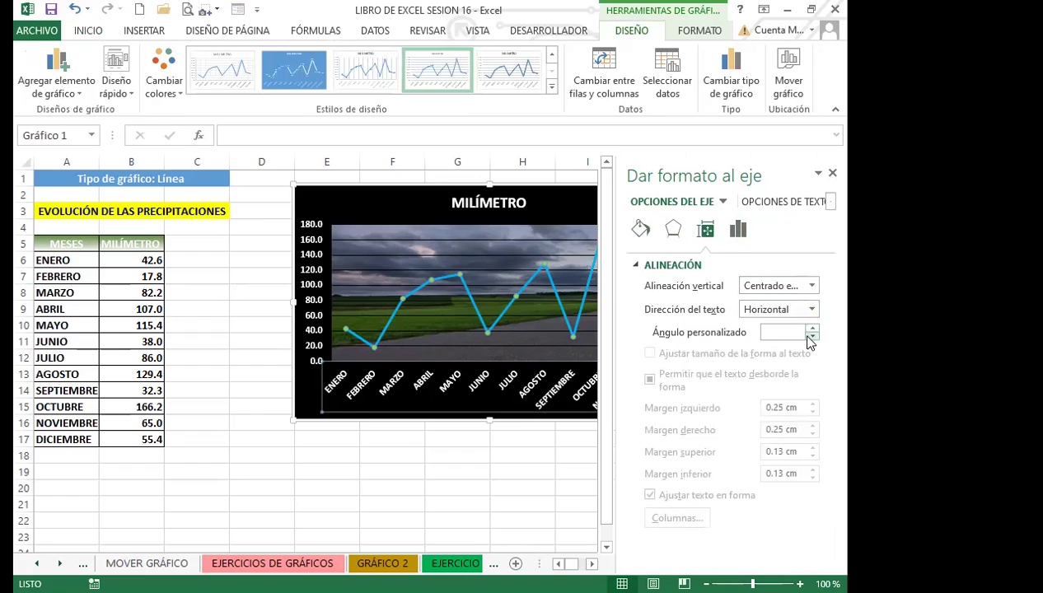
pyautogui.click(813, 329)
pyautogui.click(813, 329)
pyautogui.click(813, 328)
pyautogui.click(812, 329)
pyautogui.click(812, 336)
pyautogui.click(812, 336)
pyautogui.click(812, 336)
pyautogui.click(812, 336)
pyautogui.click(812, 336)
pyautogui.click(812, 336)
pyautogui.click(814, 337)
pyautogui.click(812, 336)
pyautogui.click(812, 336)
pyautogui.click(812, 336)
pyautogui.click(812, 336)
pyautogui.click(812, 336)
pyautogui.click(812, 336)
pyautogui.click(812, 336)
pyautogui.click(812, 336)
pyautogui.click(812, 336)
pyautogui.click(812, 336)
pyautogui.click(812, 336)
pyautogui.click(812, 336)
pyautogui.click(812, 336)
pyautogui.click(812, 336)
pyautogui.click(812, 336)
pyautogui.click(812, 336)
pyautogui.click(814, 337)
pyautogui.click(814, 337)
pyautogui.click(814, 337)
pyautogui.click(814, 337)
pyautogui.click(813, 336)
pyautogui.click(814, 337)
pyautogui.click(814, 337)
pyautogui.click(814, 337)
pyautogui.click(814, 337)
pyautogui.click(814, 337)
pyautogui.click(832, 173)
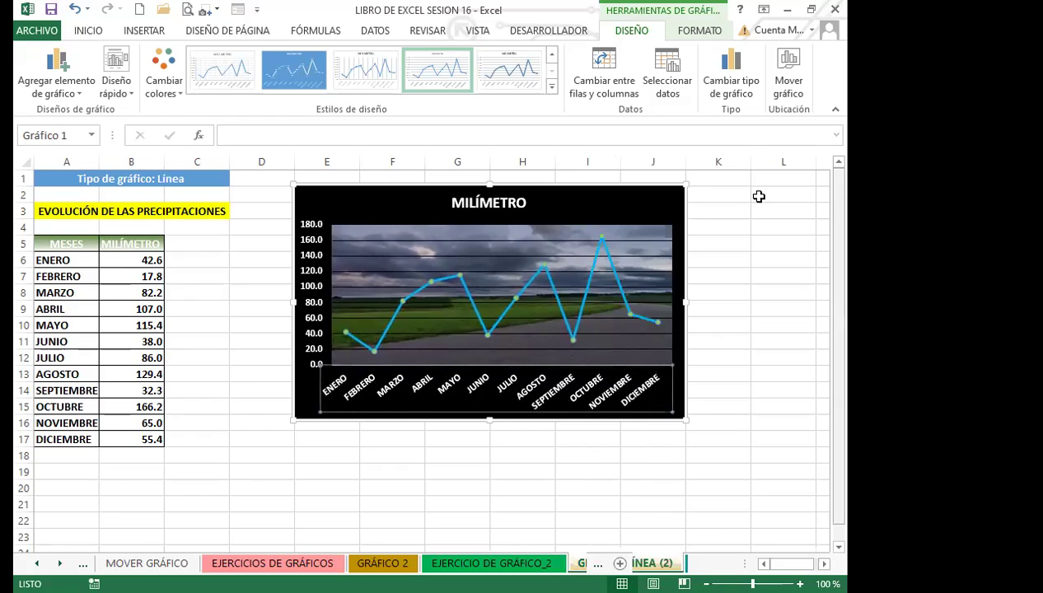
pyautogui.click(524, 459)
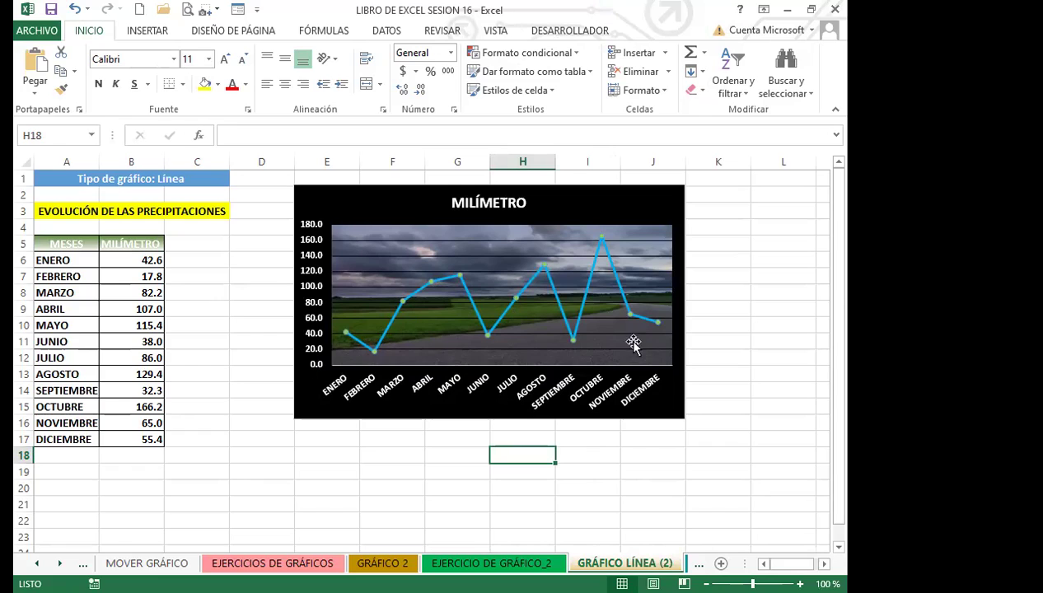
# - Inspect the data points, horizontal axis and chart area of the MILÍMETRO line chart
pyautogui.moveTo(657, 321)
pyautogui.click(422, 401)
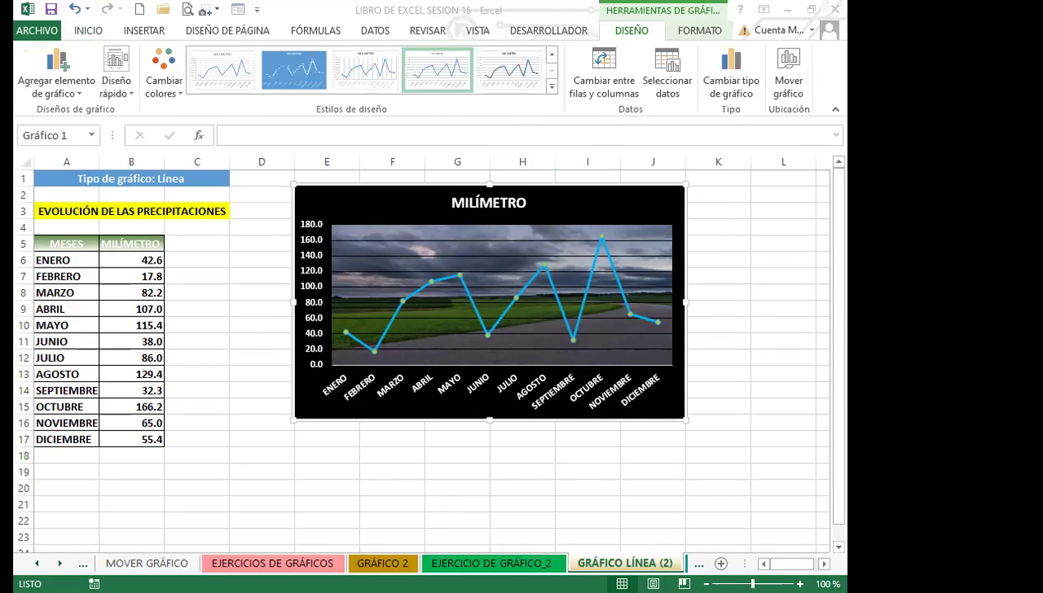
pyautogui.click(552, 396)
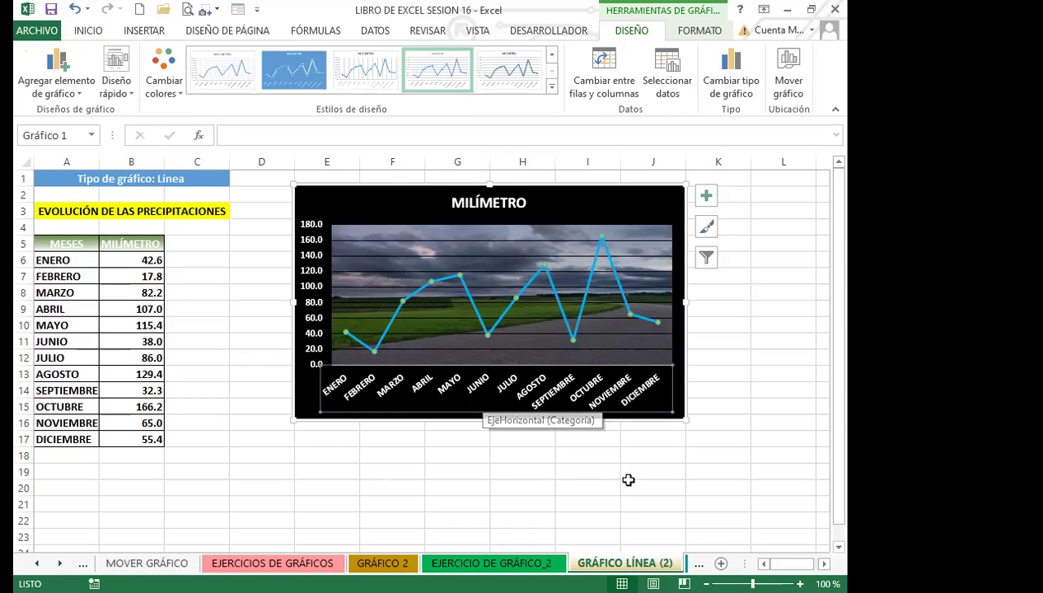
pyautogui.click(361, 204)
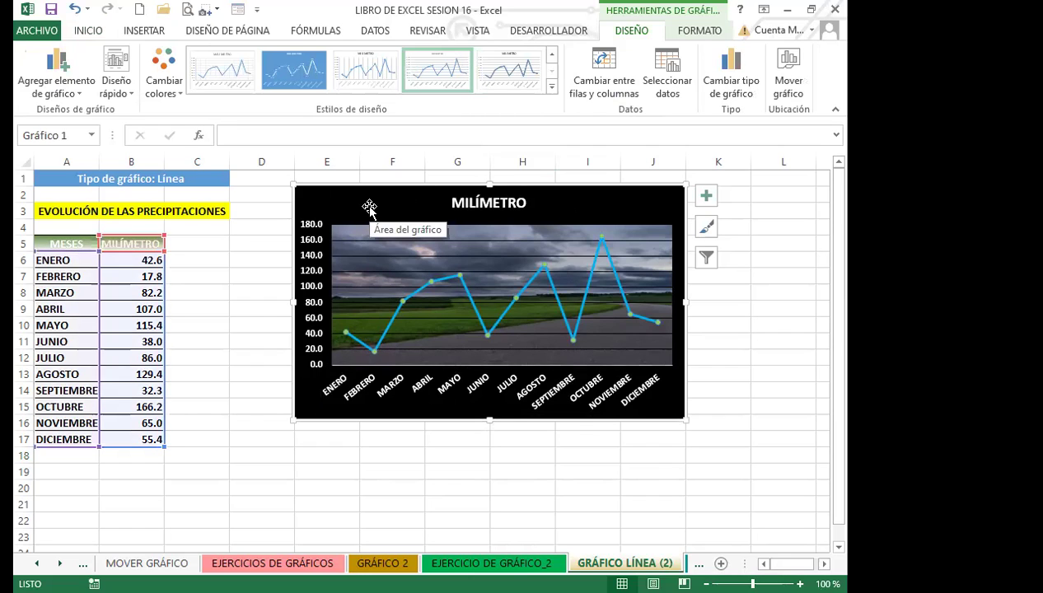
pyautogui.click(231, 445)
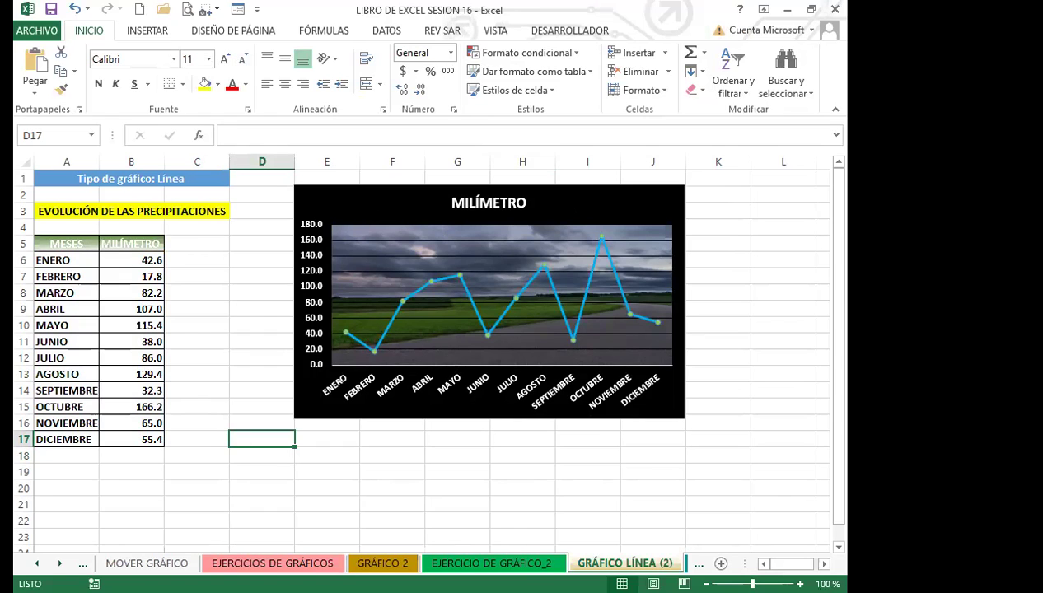
# - On the GRÁFICO DE BARRA (2) sheet, give the chart's ESTUDIANTES legend white text and the recently used pink fill
pyautogui.hotkey('ctrl', 'pagedown')
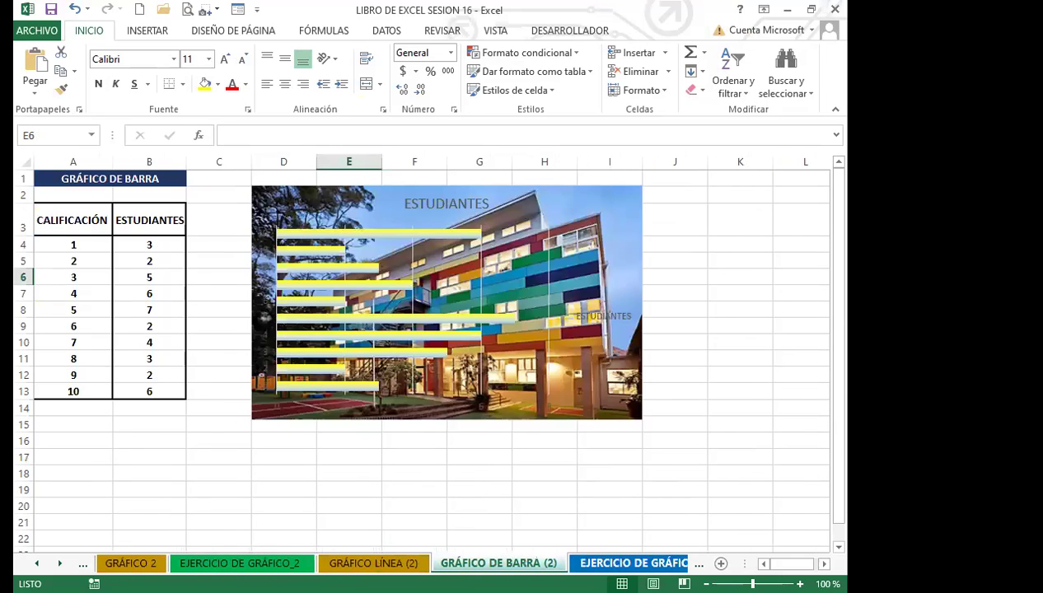
pyautogui.hotkey('ctrl', 'pagedown')
pyautogui.click(425, 563)
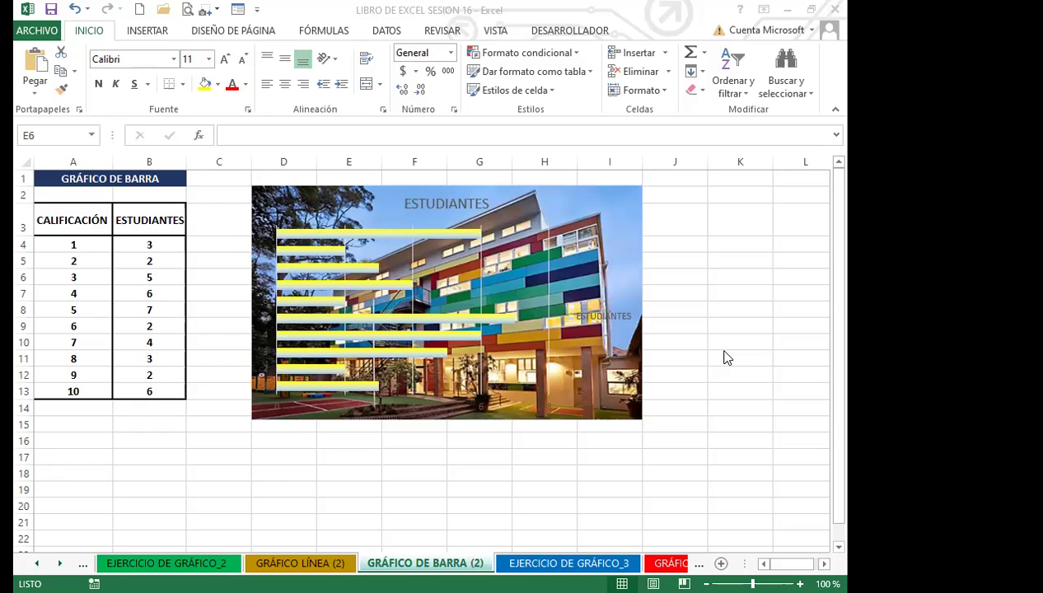
pyautogui.click(591, 317)
pyautogui.click(585, 325)
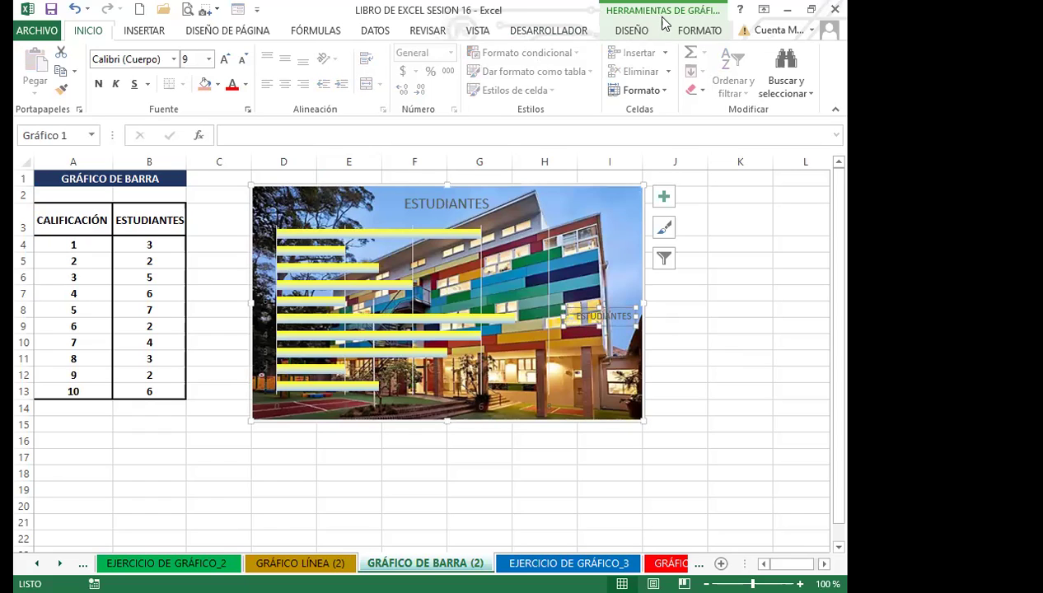
pyautogui.click(630, 31)
pyautogui.click(701, 32)
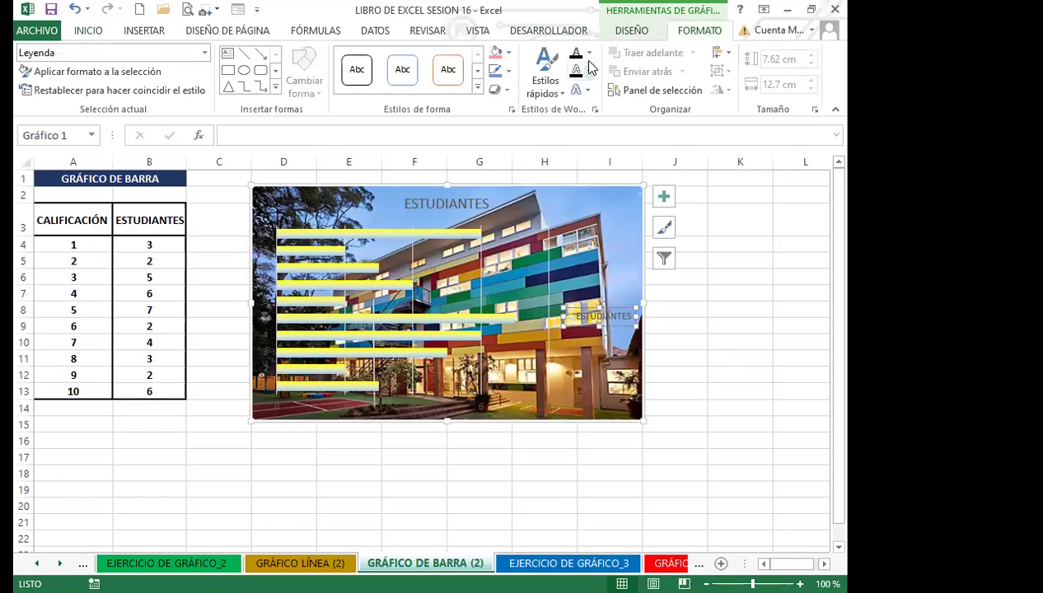
pyautogui.click(588, 52)
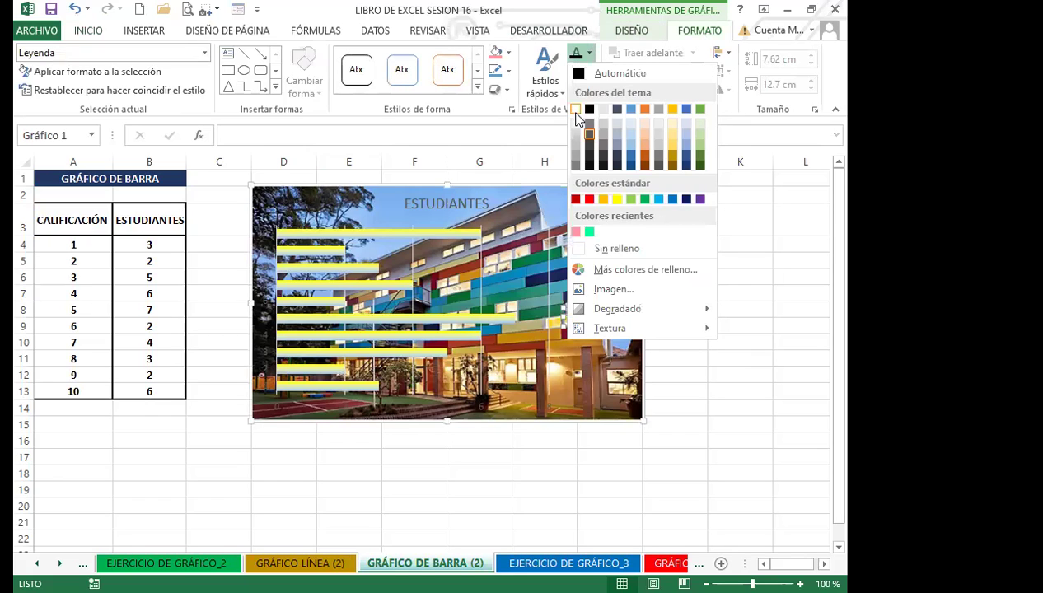
pyautogui.click(576, 110)
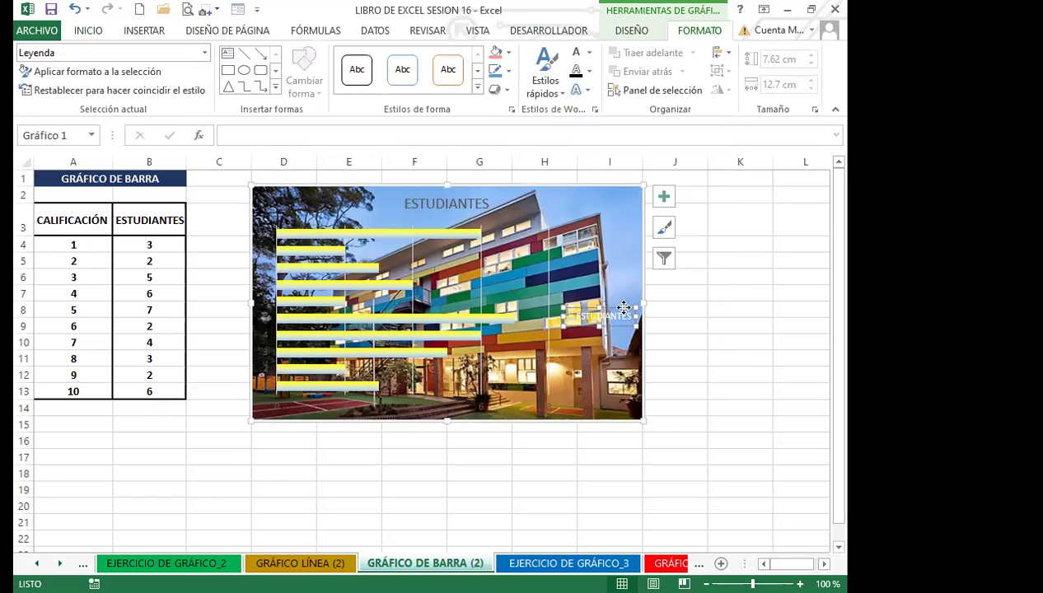
pyautogui.click(495, 52)
# - Fill the background of the bar chart's ESTUDIANTES title with the same pink
pyautogui.click(430, 204)
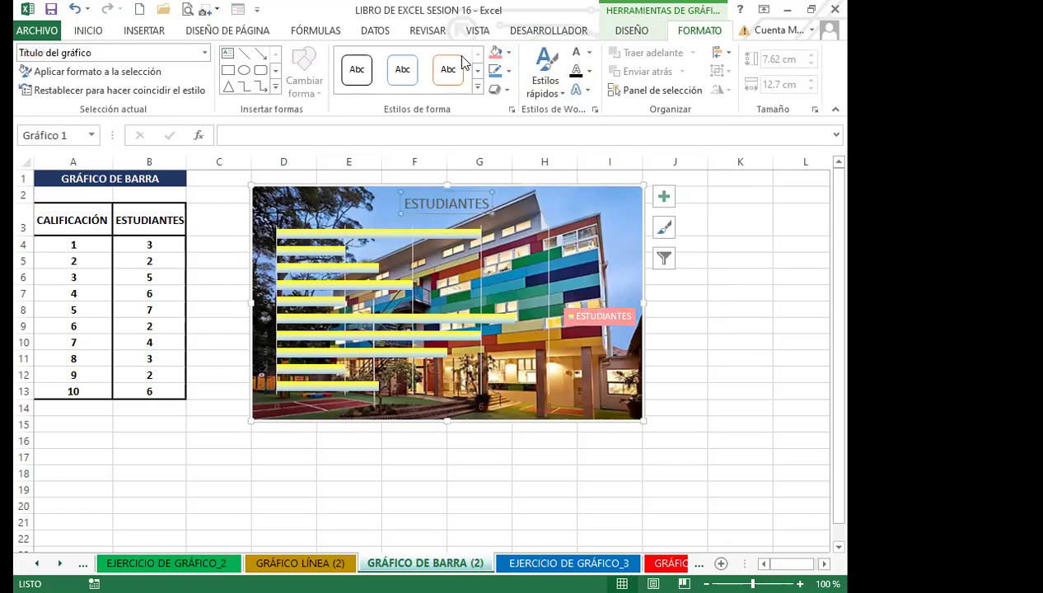
pyautogui.click(495, 51)
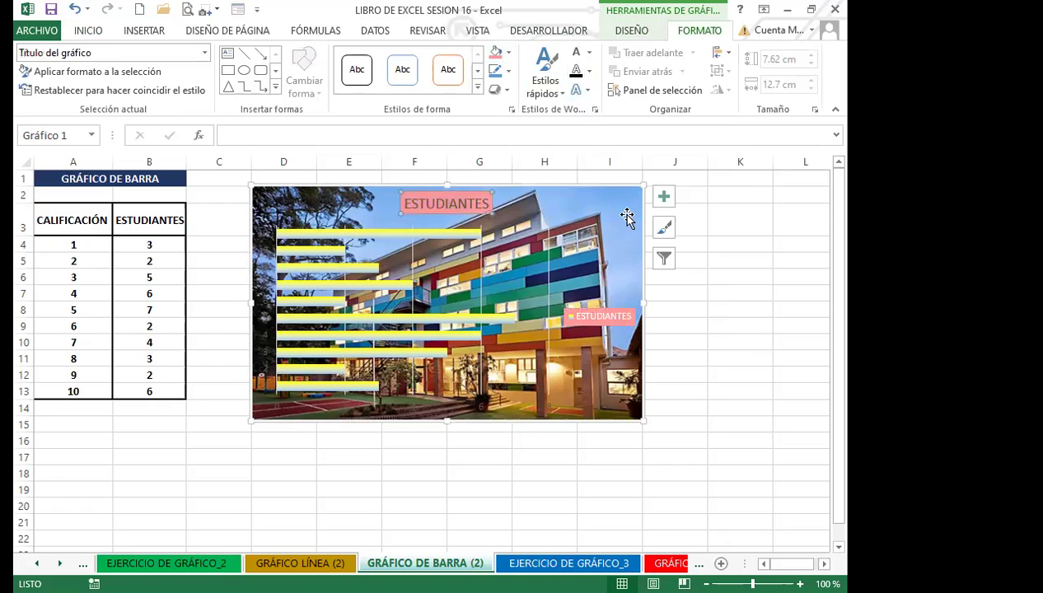
pyautogui.click(626, 217)
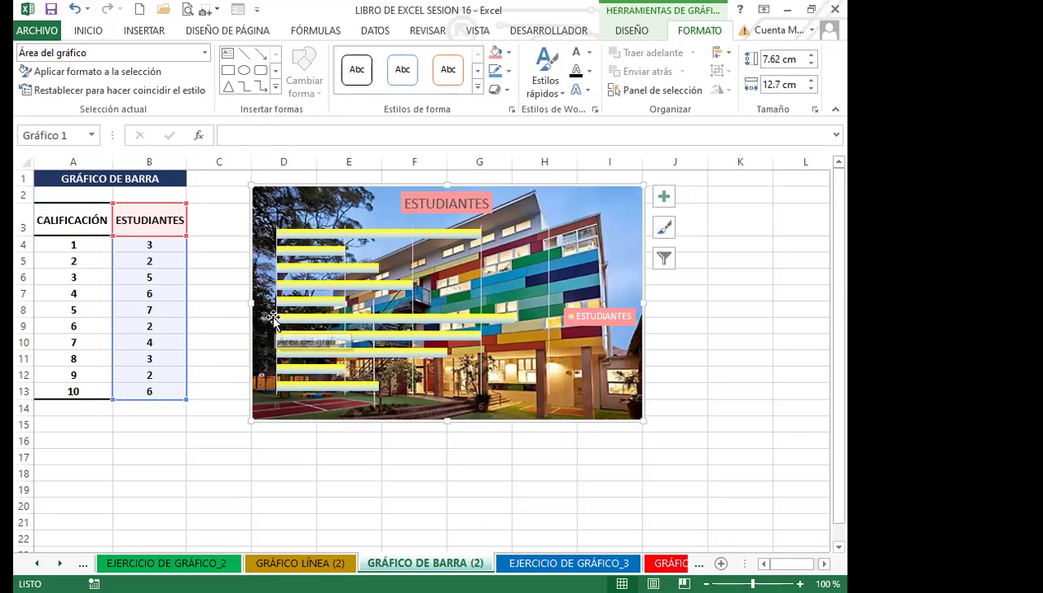
# - Fill the bar chart's vertical category axis labels with the same pink
pyautogui.click(632, 31)
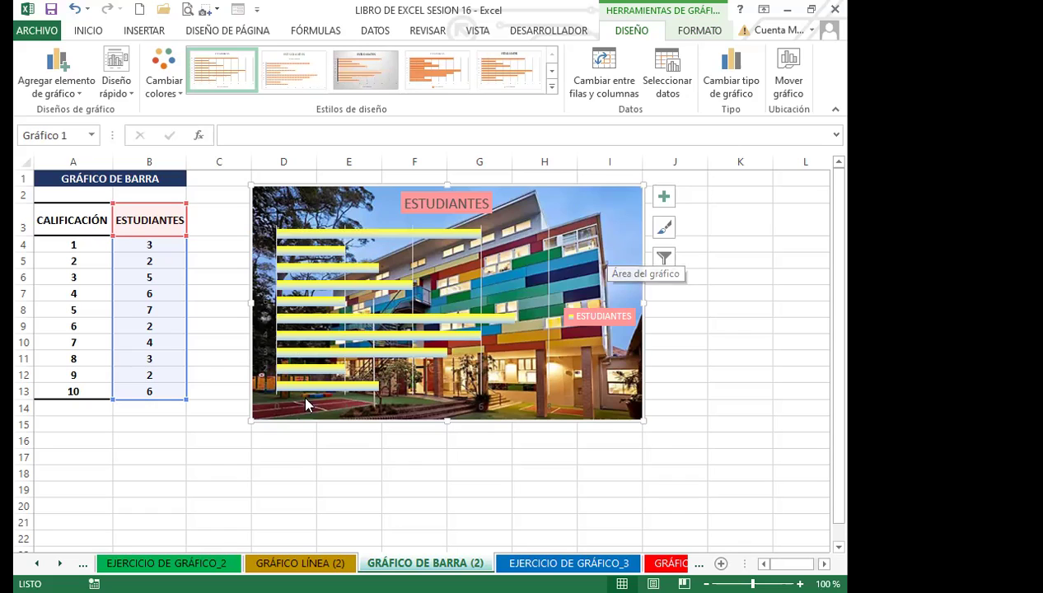
pyautogui.click(496, 392)
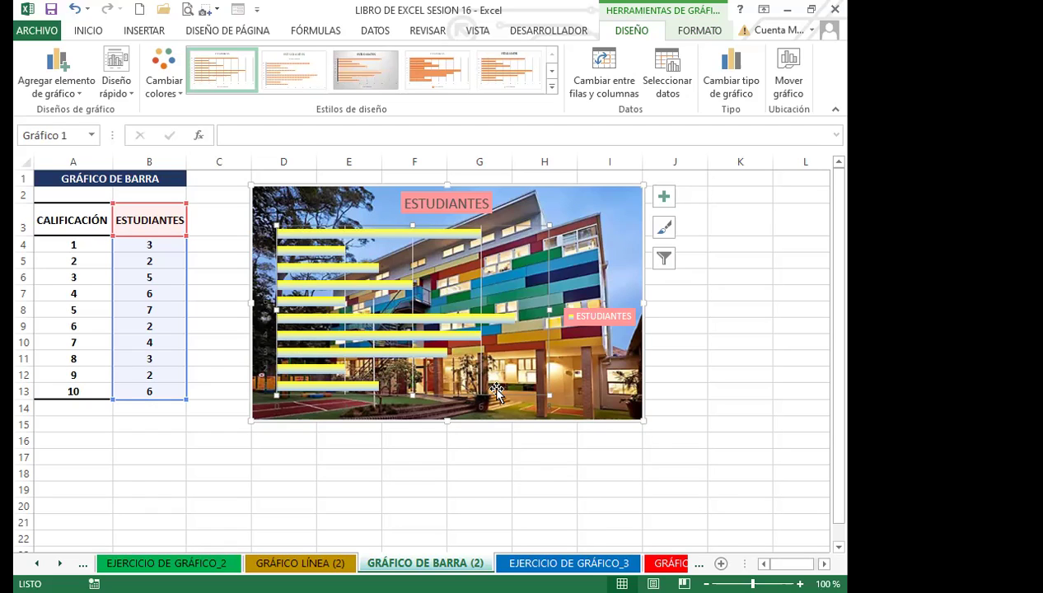
pyautogui.click(265, 355)
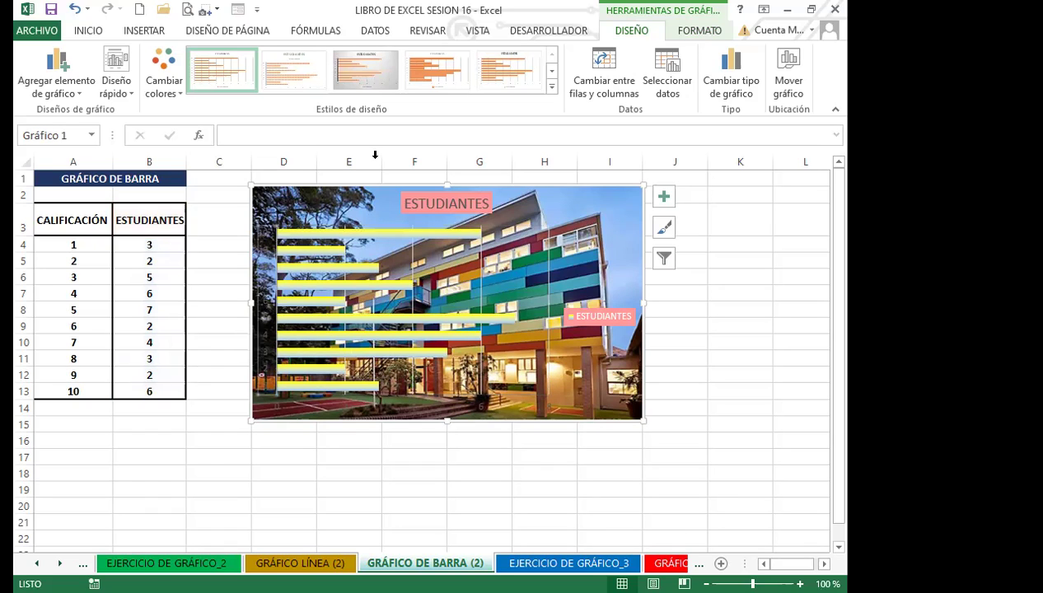
pyautogui.click(694, 31)
pyautogui.click(495, 52)
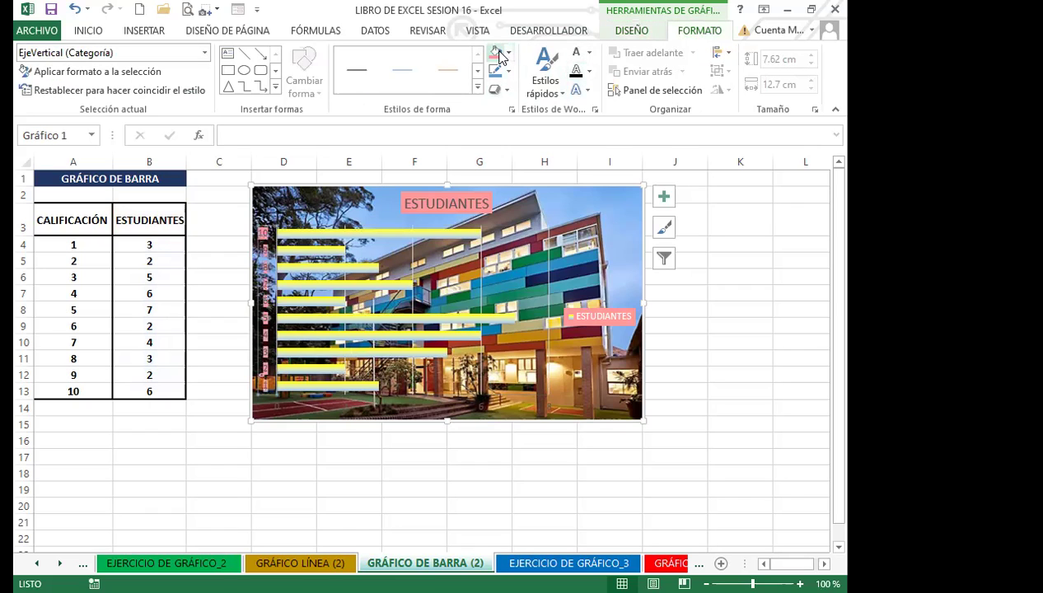
# - Fill the bar chart's horizontal value axis labels with the same pink
pyautogui.click(382, 402)
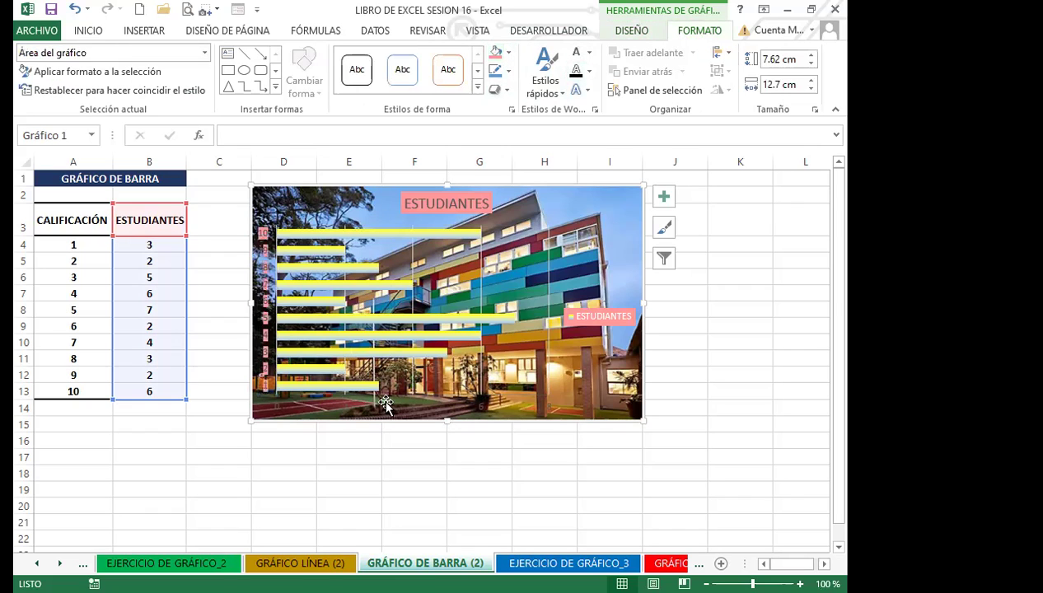
pyautogui.moveTo(347, 410); pyautogui.dragTo(344, 410)
pyautogui.click(343, 407)
pyautogui.click(494, 51)
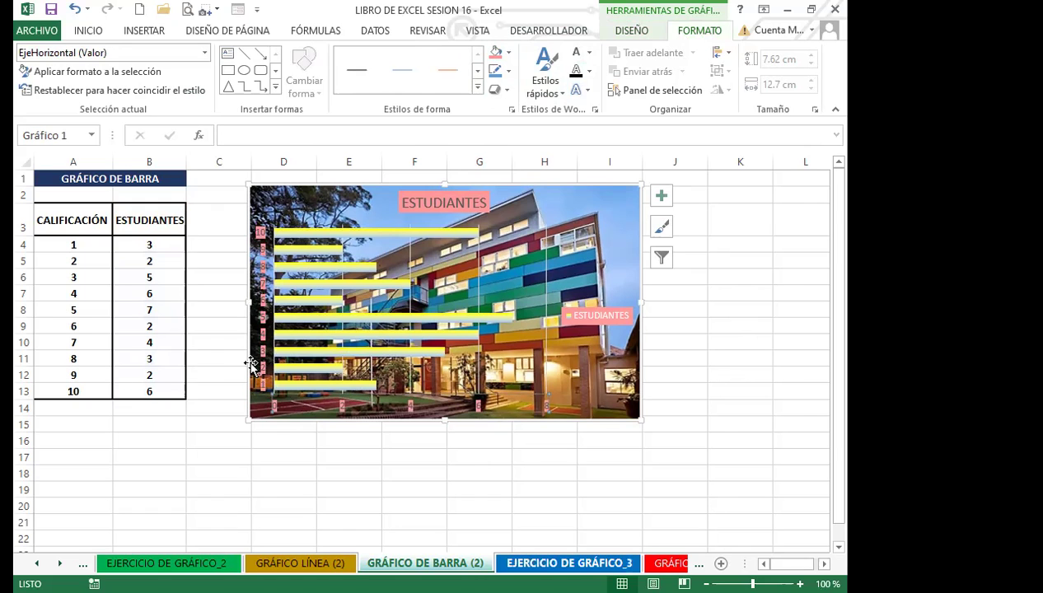
# - Go to the GRÁFICO COMBINADO 1 sheet and examine the full UNIDADES EN INVENTARIO combined chart with its legend
pyautogui.hotkey('ctrl', 'pagedown')
pyautogui.hotkey('ctrl', 'pagedown')
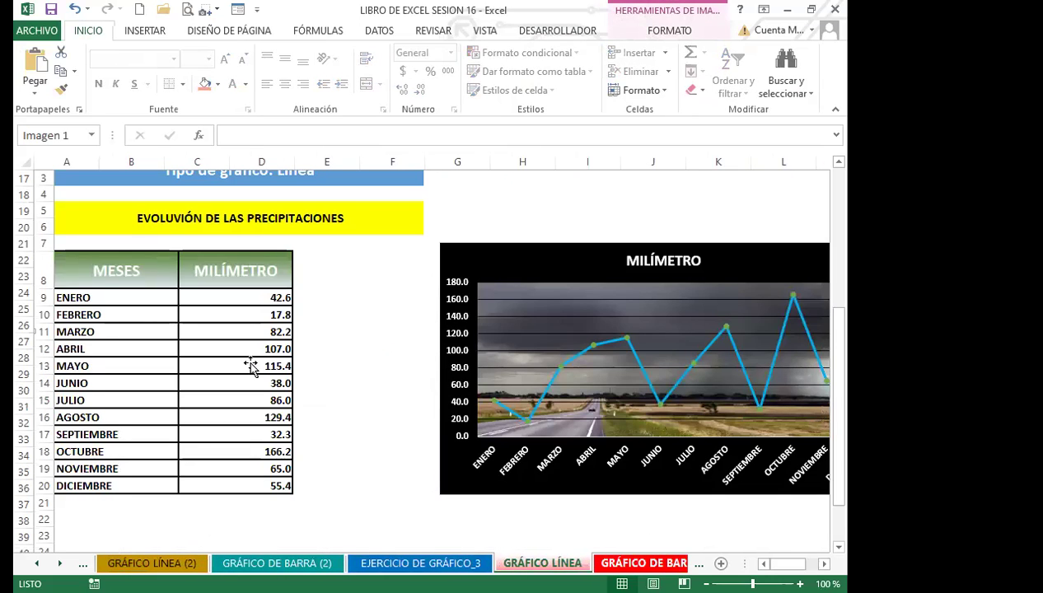
pyautogui.hotkey('ctrl', 'pagedown')
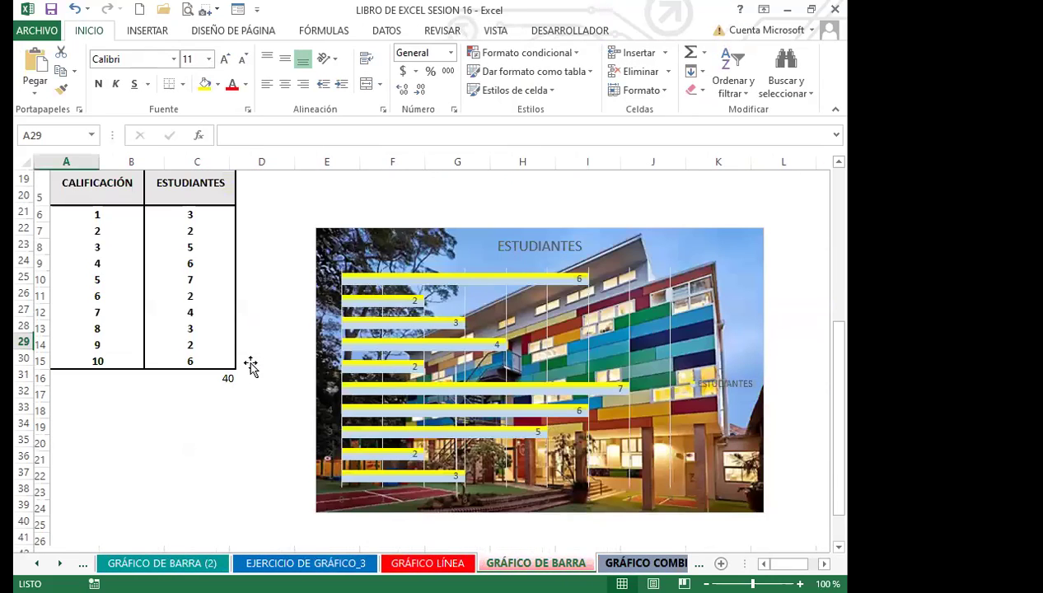
pyautogui.hotkey('ctrl', 'pagedown')
pyautogui.click(444, 528)
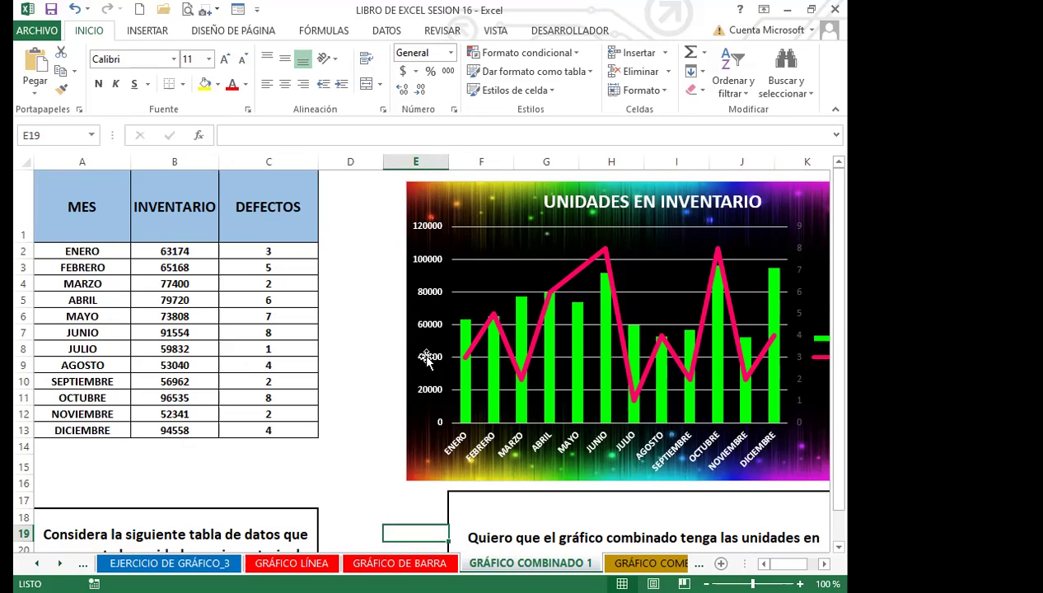
pyautogui.moveTo(572, 328)
pyautogui.click(397, 489)
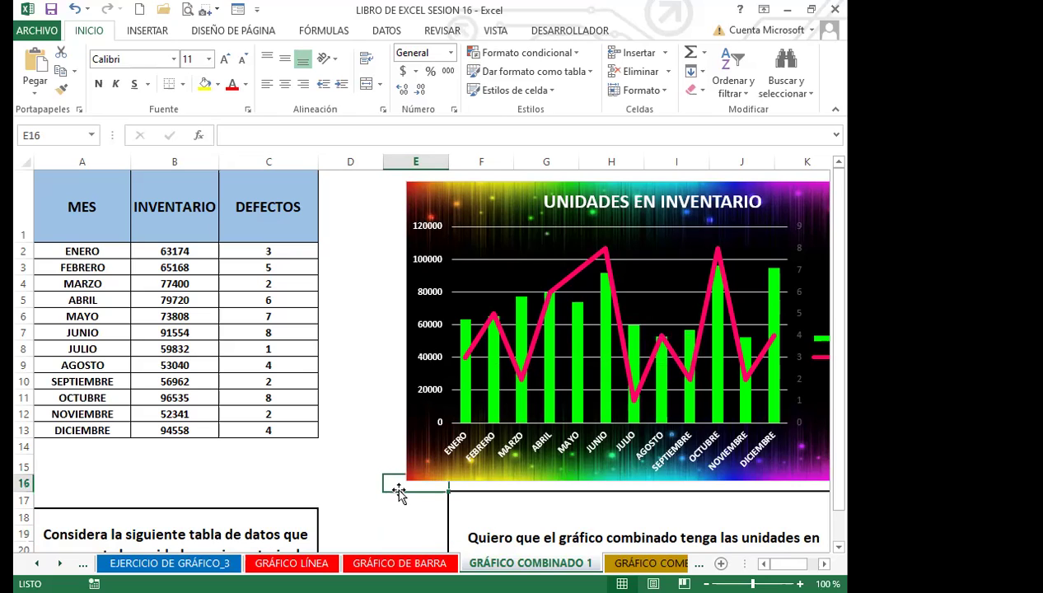
pyautogui.press('Right')
pyautogui.press('Right')
pyautogui.press('Right')
pyautogui.press('Right')
pyautogui.press('Right')
pyautogui.press('Right')
pyautogui.press('Right')
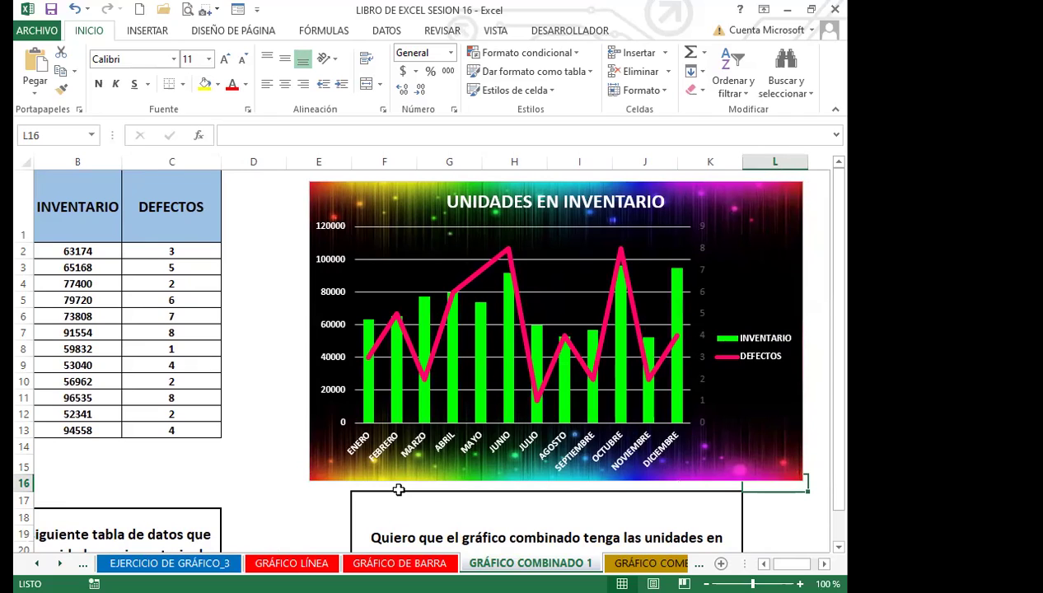
# - Preview the clustered column with line on secondary axis combination for the INVENTARIO and DEFECTOS data without inserting it
pyautogui.click(144, 30)
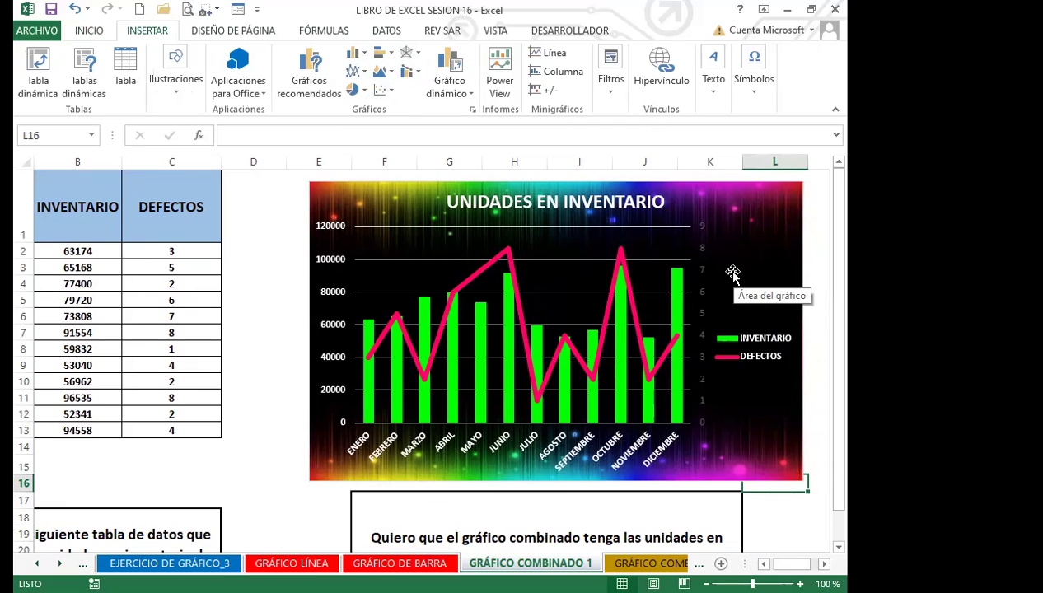
pyautogui.click(180, 318)
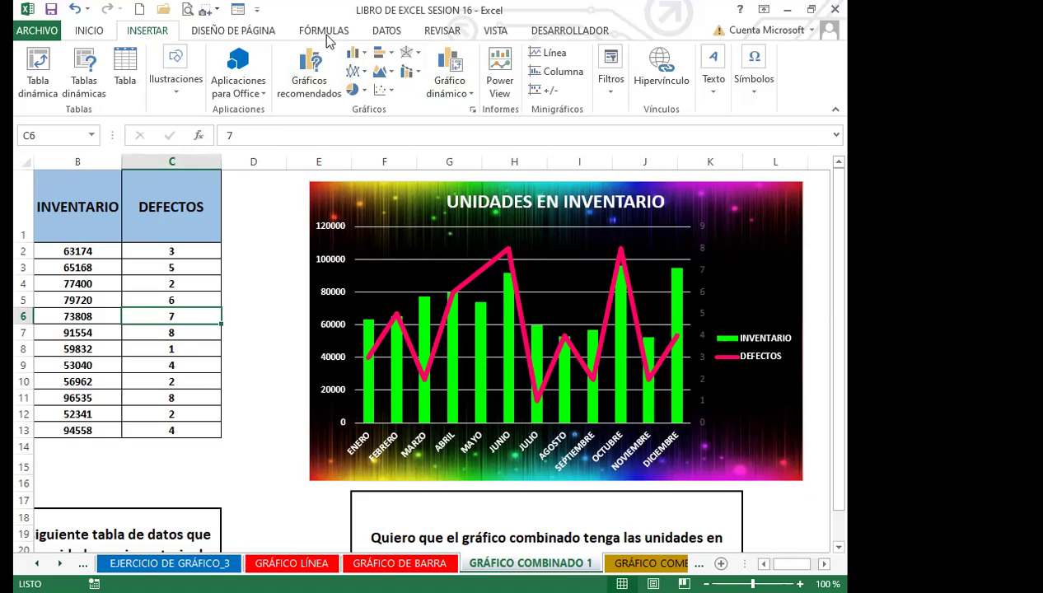
pyautogui.click(419, 77)
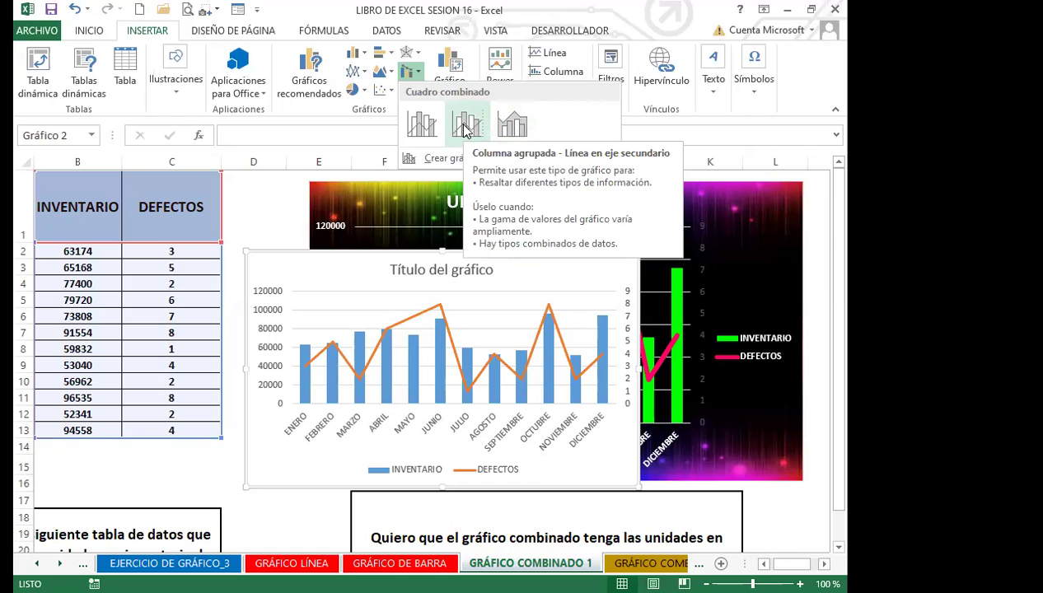
pyautogui.press('Escape')
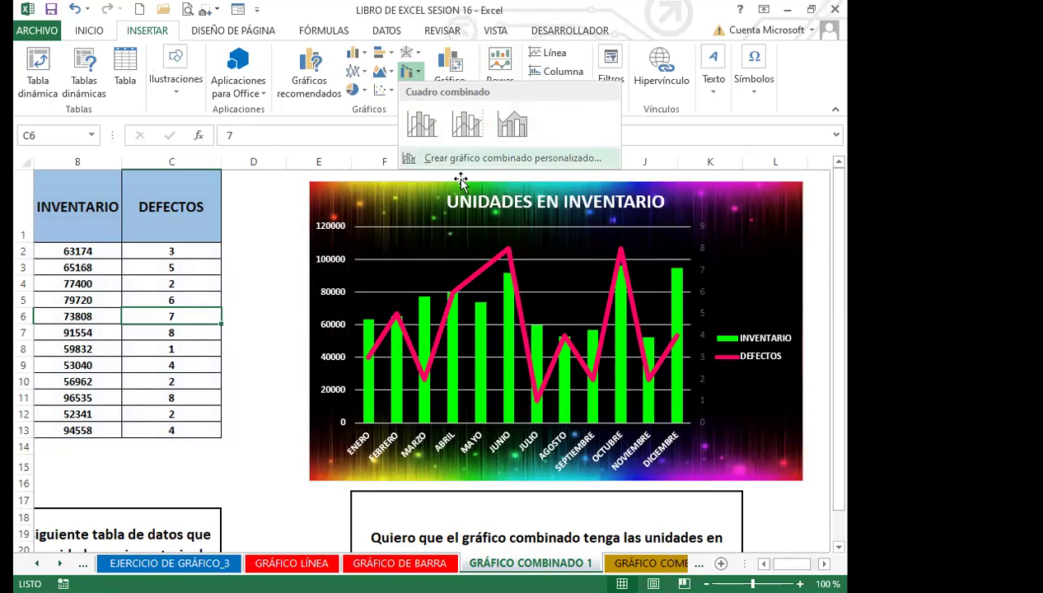
pyautogui.click(743, 282)
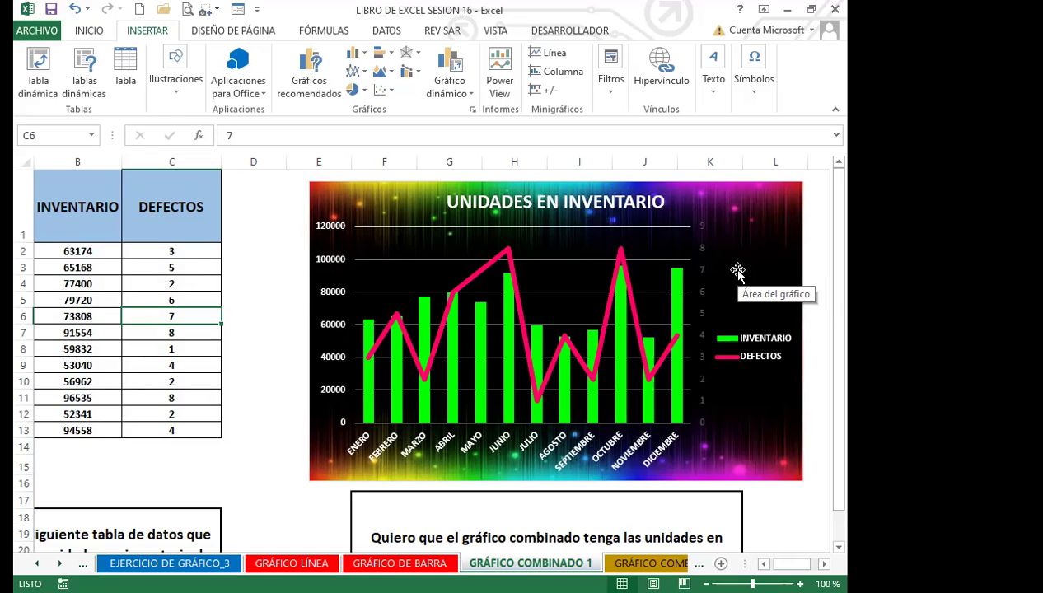
# - On the EJERCICIO DE GRÁFICO_3 sheet, select the product table A1:D13 and open the recommended charts for it
pyautogui.hotkey('ctrl', 'pageup')
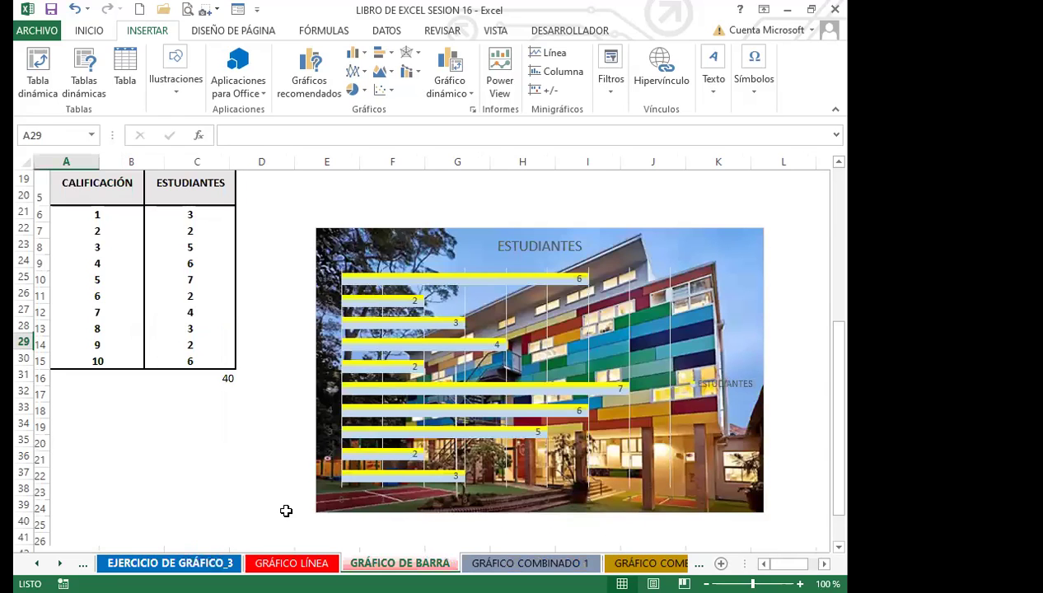
pyautogui.hotkey('ctrl', 'pageup')
pyautogui.hotkey('ctrl', 'pageup')
pyautogui.click(216, 476)
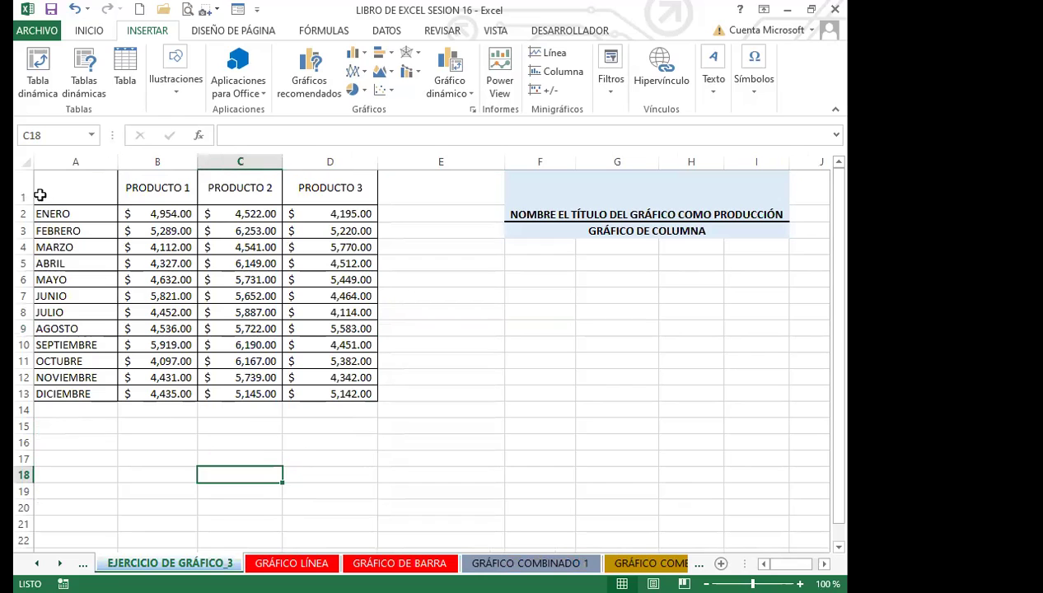
pyautogui.moveTo(65, 191); pyautogui.dragTo(326, 394)
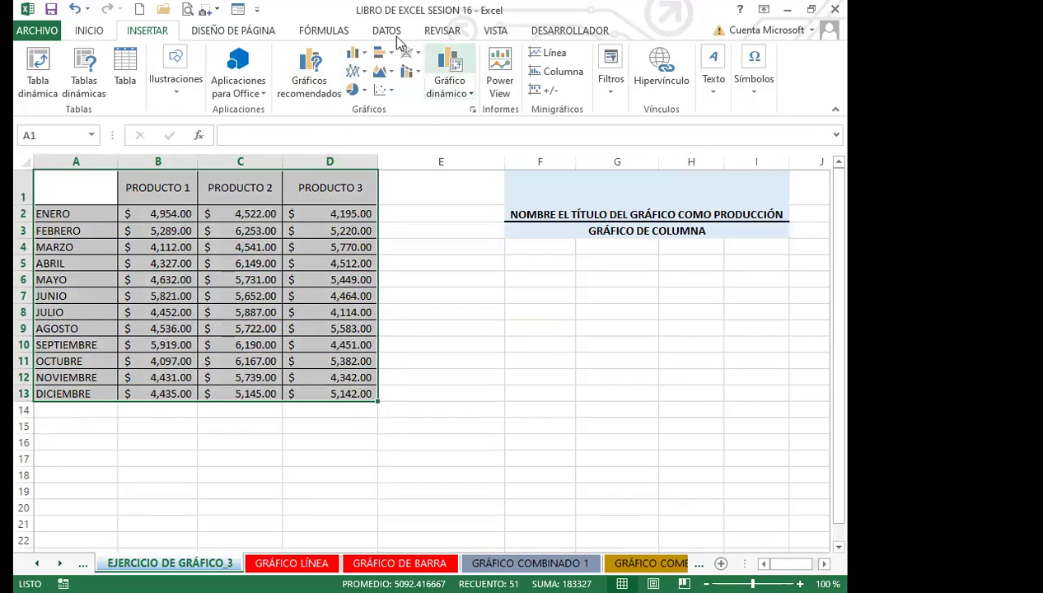
pyautogui.click(309, 73)
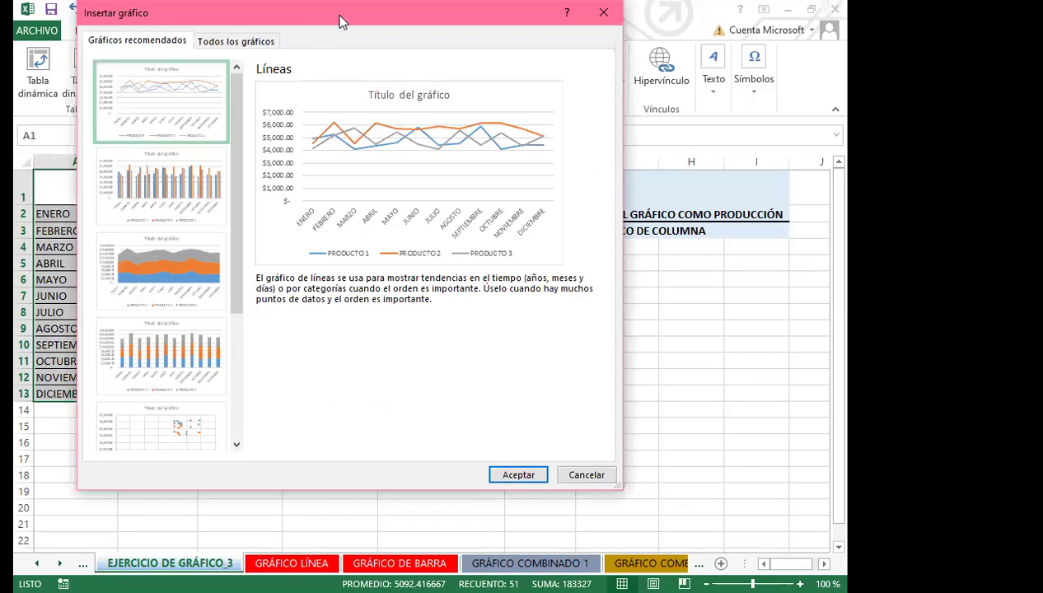
pyautogui.moveTo(344, 21); pyautogui.dragTo(522, 42)
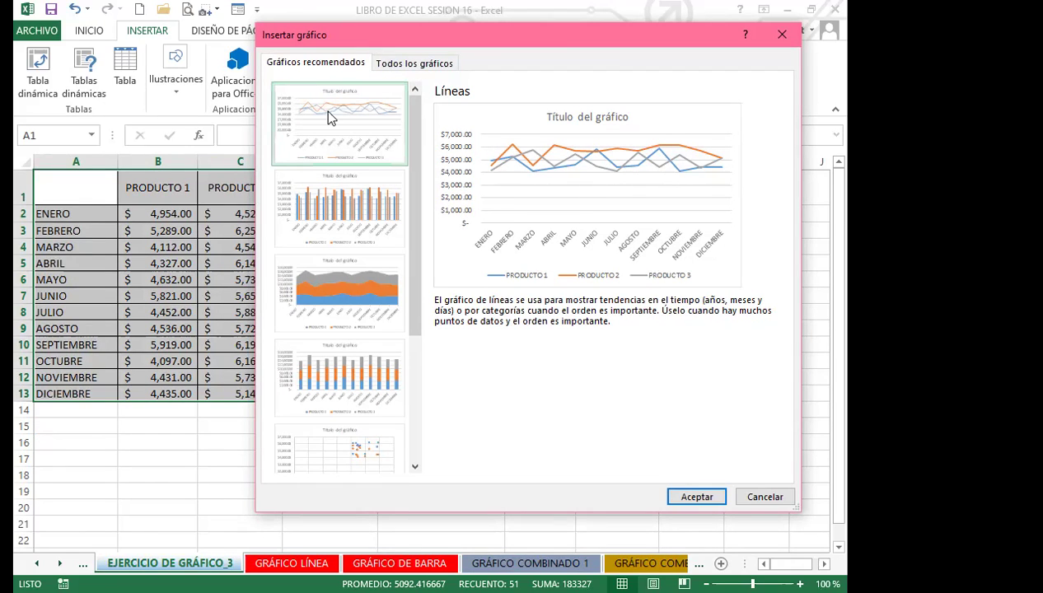
# - Compare the recommended chart previews for the product data, from clustered column and stacked area to scatter, bubble and 100% stacked column
pyautogui.click(336, 221)
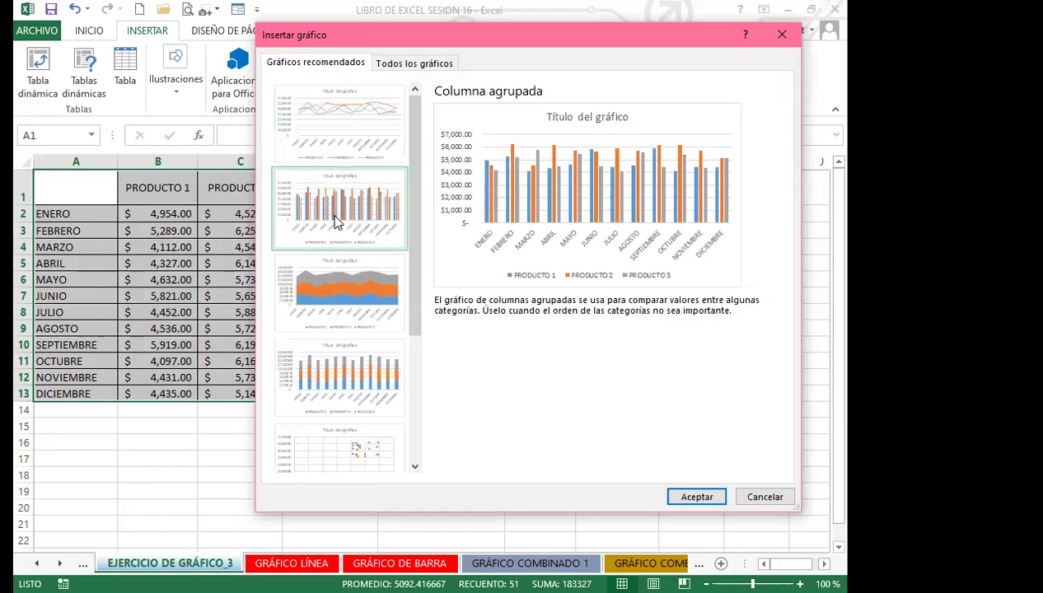
pyautogui.click(338, 282)
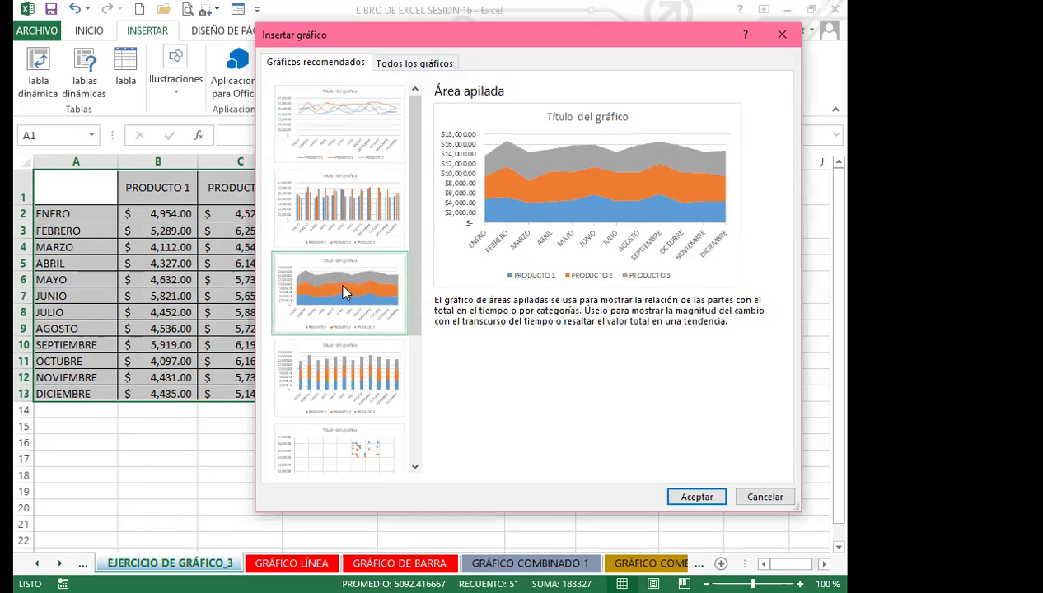
pyautogui.click(334, 369)
pyautogui.click(324, 445)
pyautogui.scroll(-3, 338, 440)
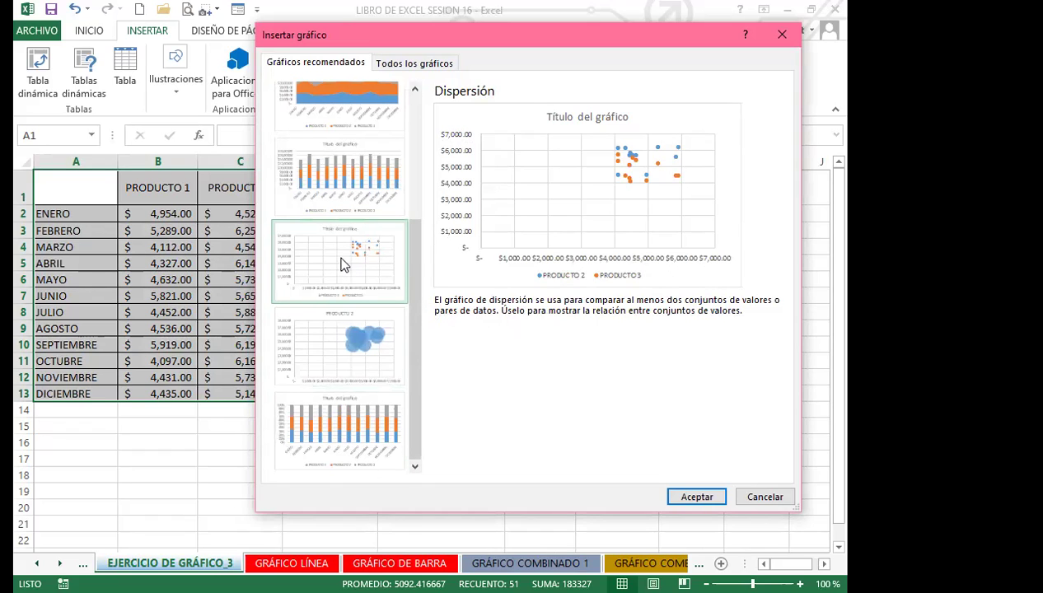
pyautogui.click(329, 370)
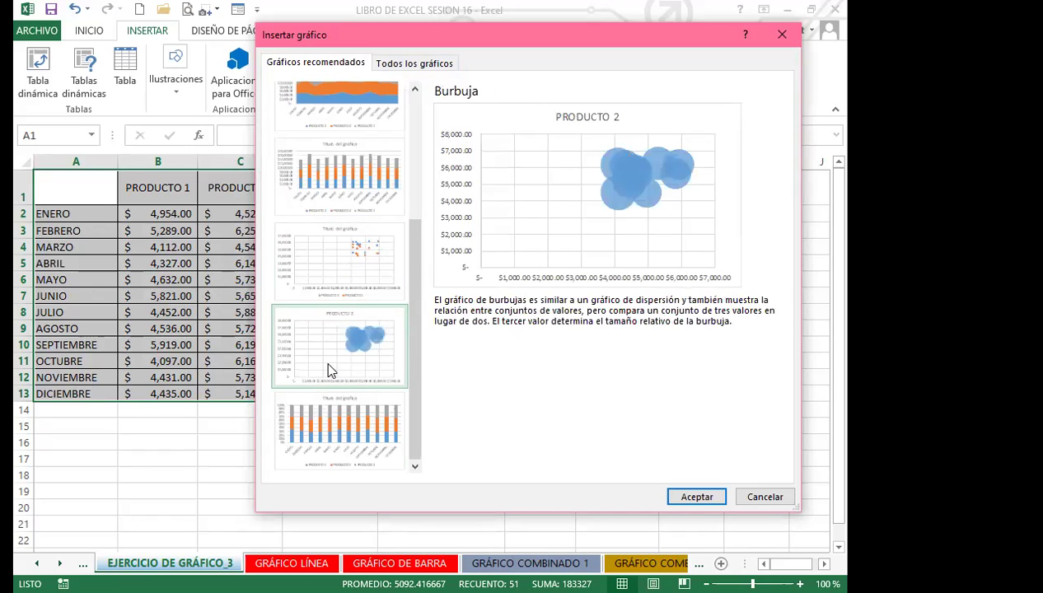
pyautogui.click(323, 428)
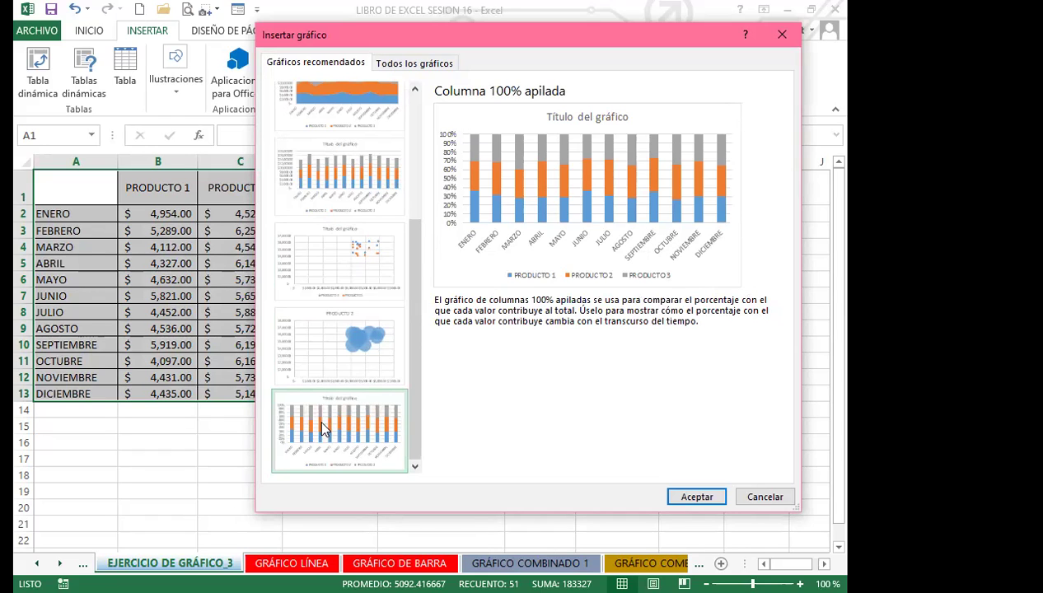
pyautogui.scroll(5, 349, 362)
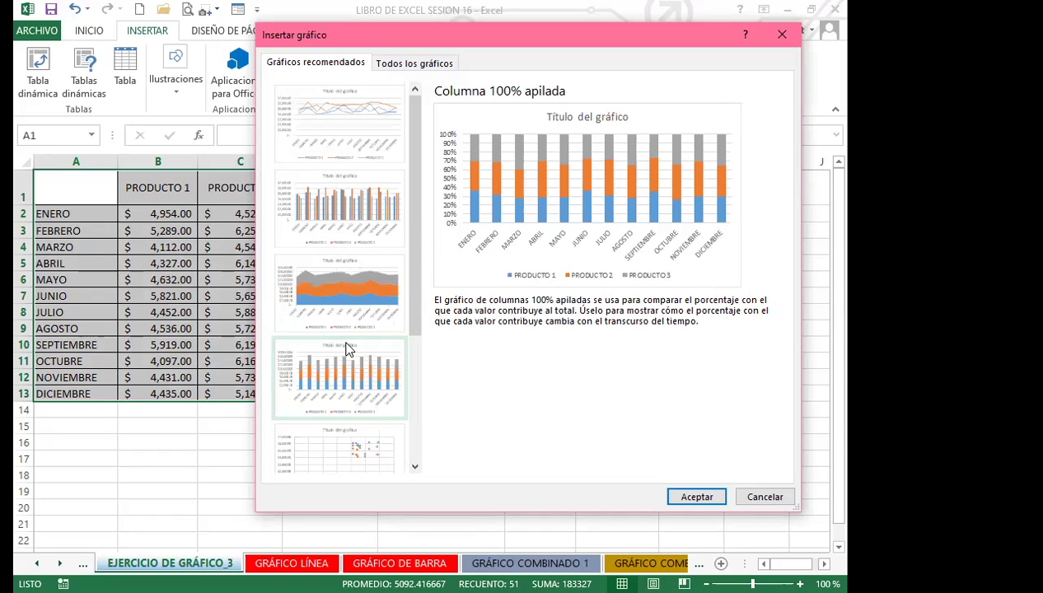
# - Insert a clustered column chart of the product data and apply the quick layout with both axis titles and a legend beside the plot
pyautogui.click(337, 223)
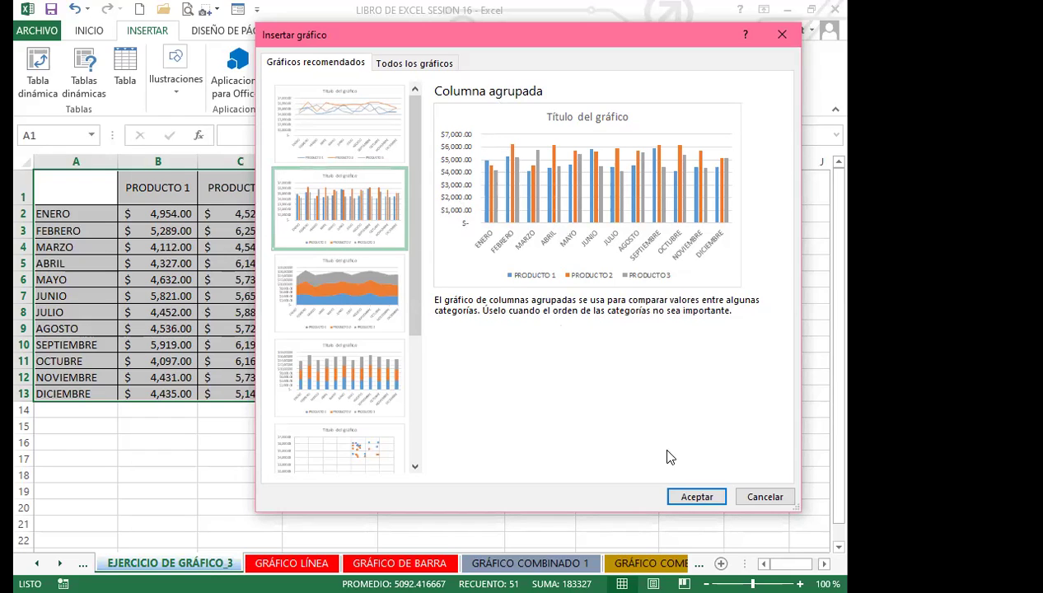
pyautogui.click(679, 492)
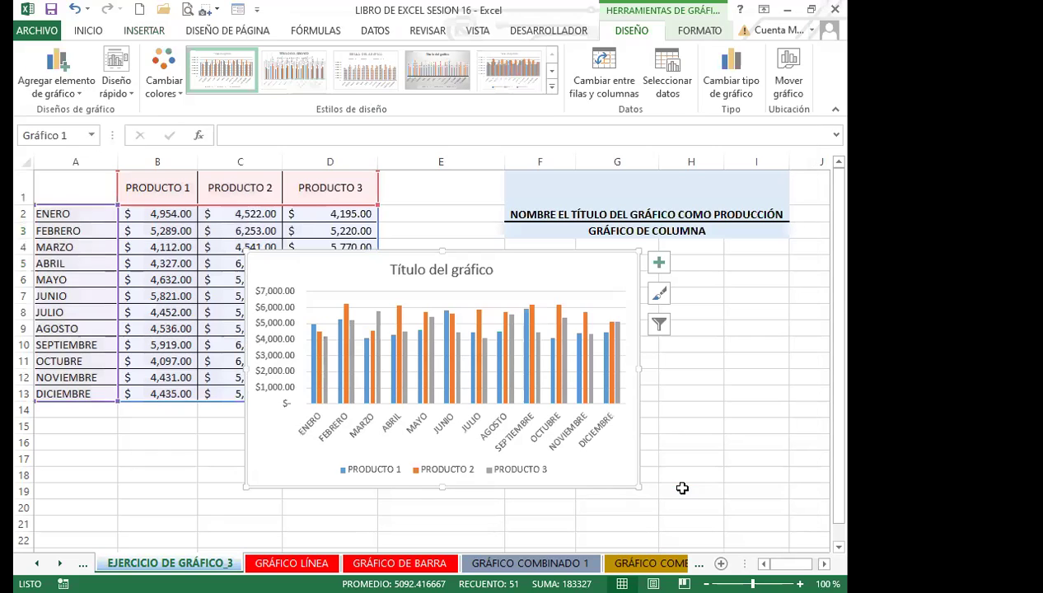
pyautogui.click(117, 96)
pyautogui.click(219, 219)
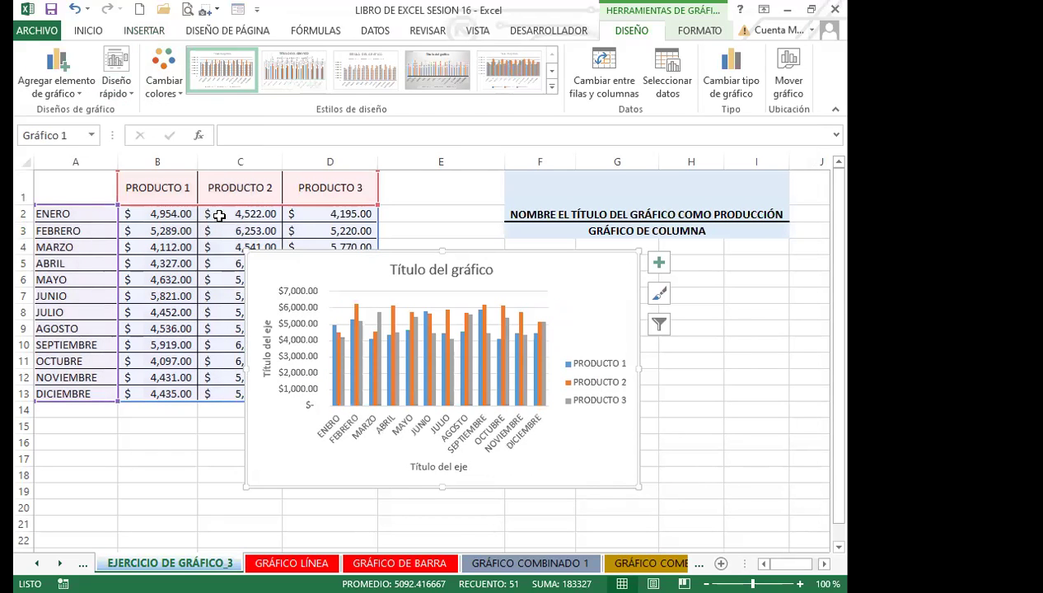
# - Place the column chart below the product table from row 19 and enlarge it to span columns A to H, down to about row 40
pyautogui.moveTo(639, 487); pyautogui.dragTo(719, 511)
pyautogui.moveTo(631, 302); pyautogui.dragTo(499, 348)
pyautogui.scroll(-6, 498, 349)
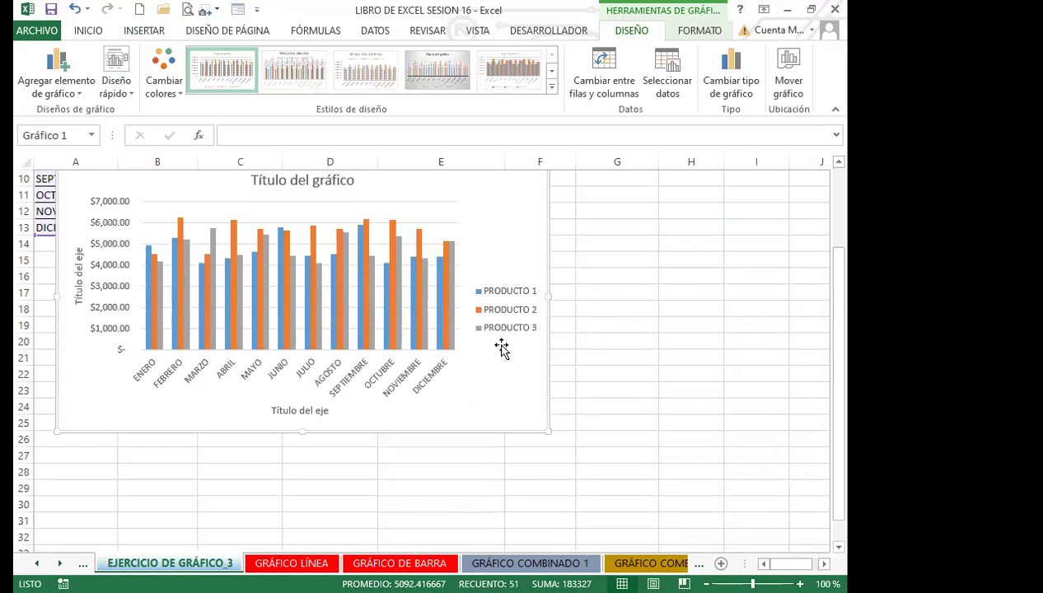
pyautogui.moveTo(452, 263)
pyautogui.mouseDown()
pyautogui.moveTo(459, 419)
pyautogui.moveTo(461, 402)
pyautogui.mouseUp()
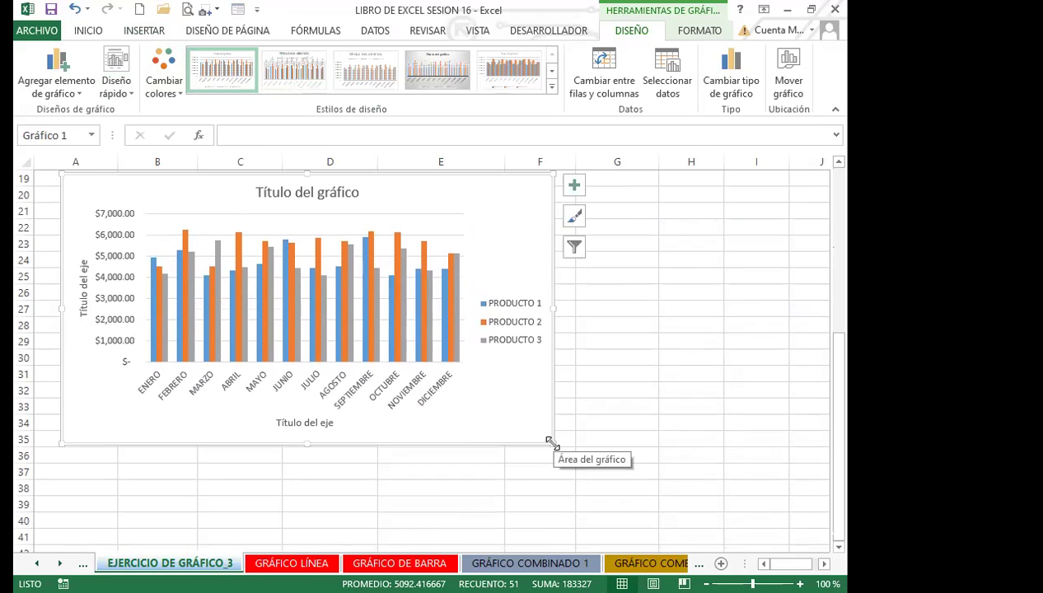
pyautogui.moveTo(551, 442); pyautogui.dragTo(683, 510)
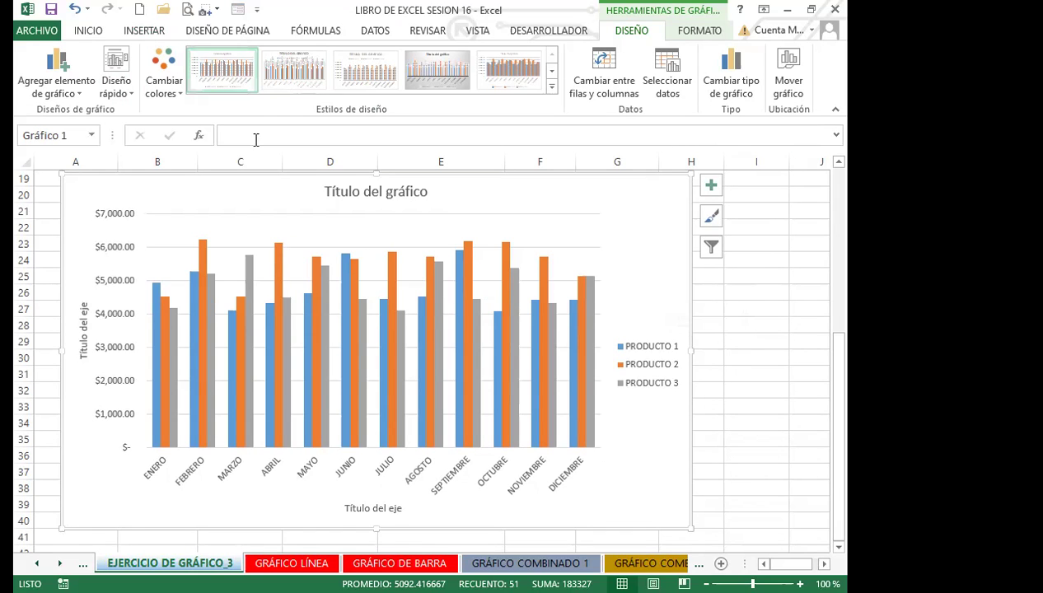
# - Apply the dark gray chart style to the column chart, with the quick layout that has axis titles and the legend beside the plot
pyautogui.click(551, 89)
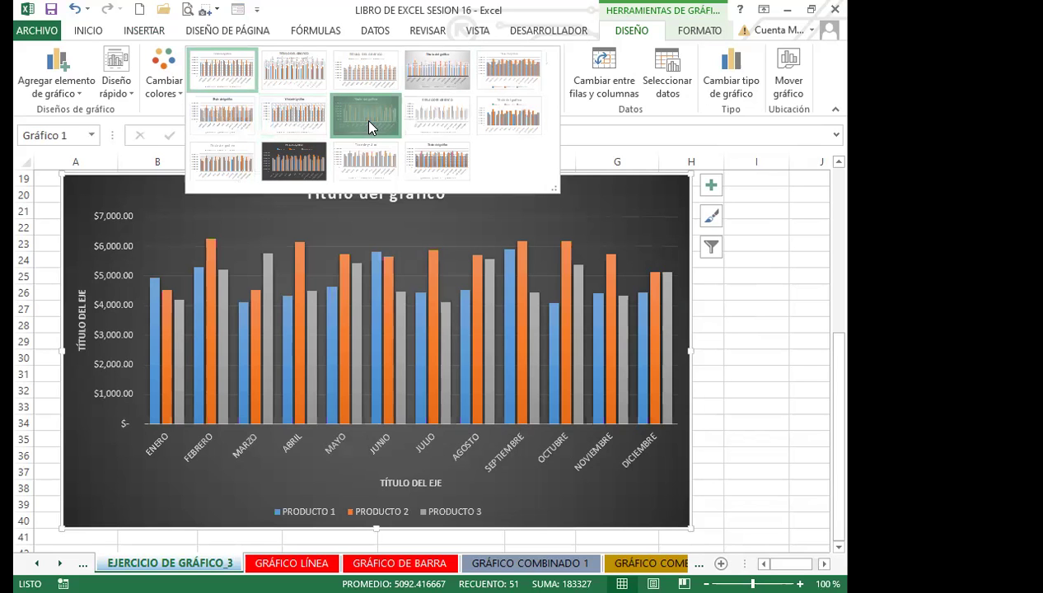
pyautogui.click(368, 127)
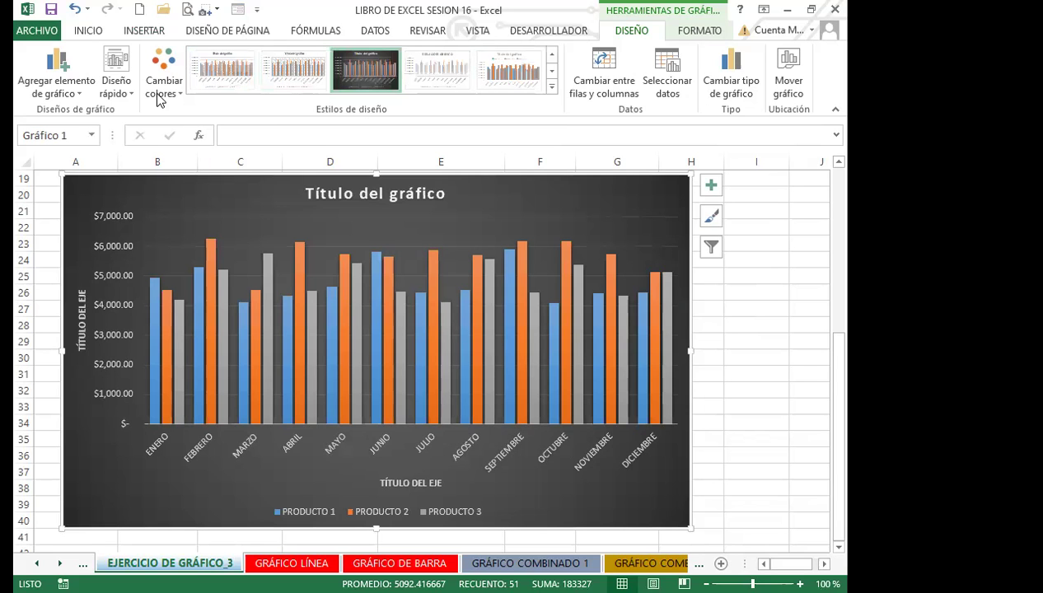
pyautogui.click(116, 82)
pyautogui.click(209, 221)
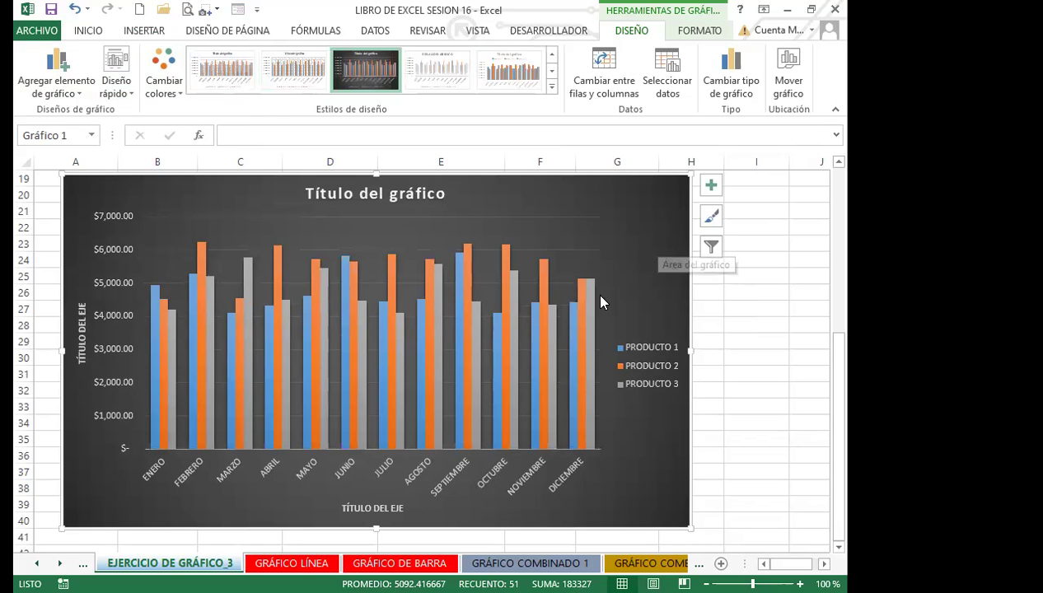
# - Change the column chart's colors to the multicolor orange, yellow and green palette and deselect the chart
pyautogui.click(173, 86)
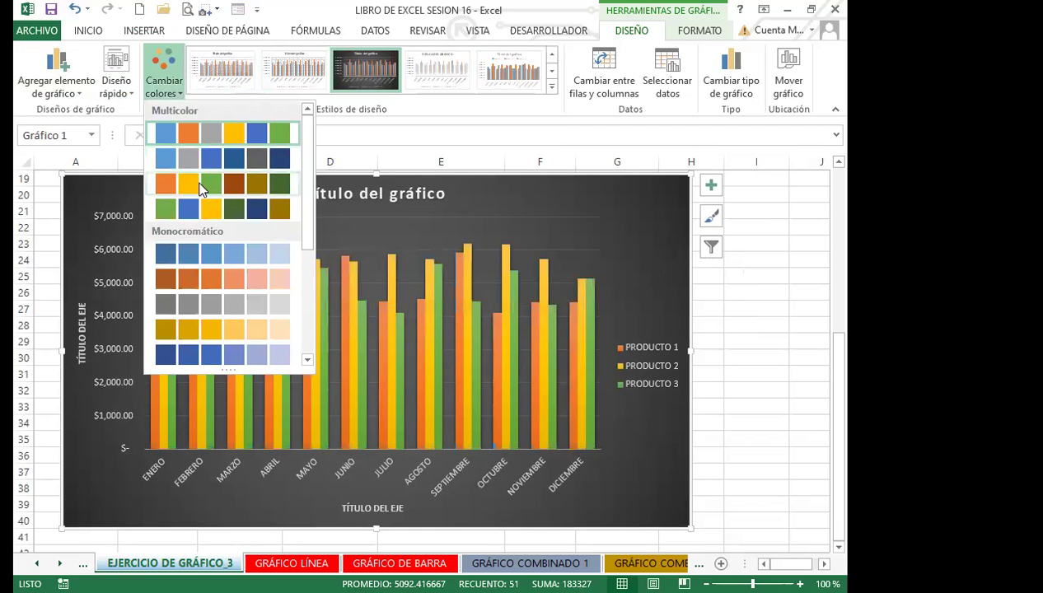
pyautogui.click(201, 188)
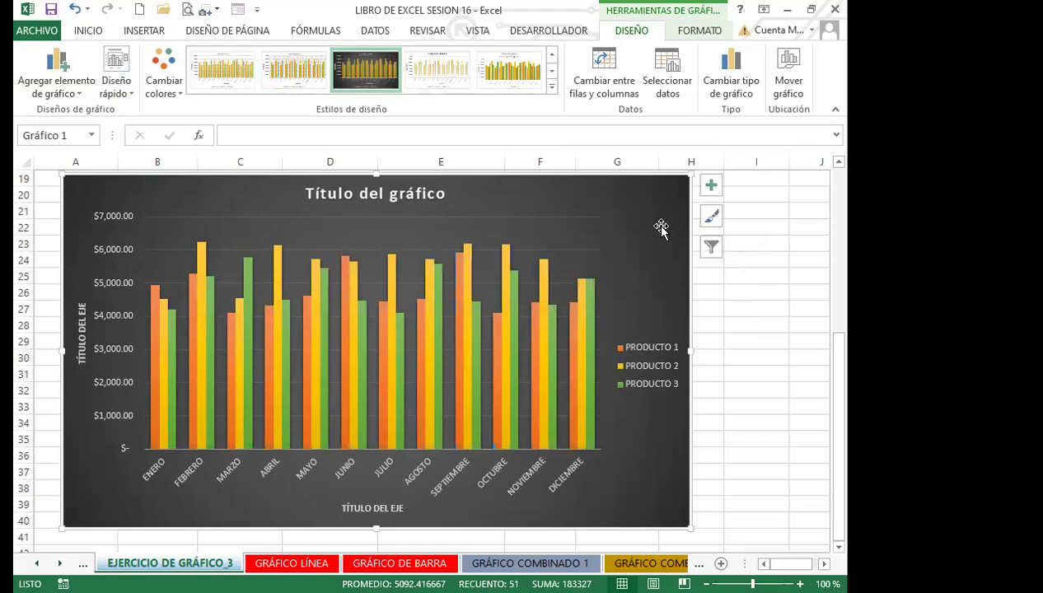
pyautogui.scroll(3, 599, 278)
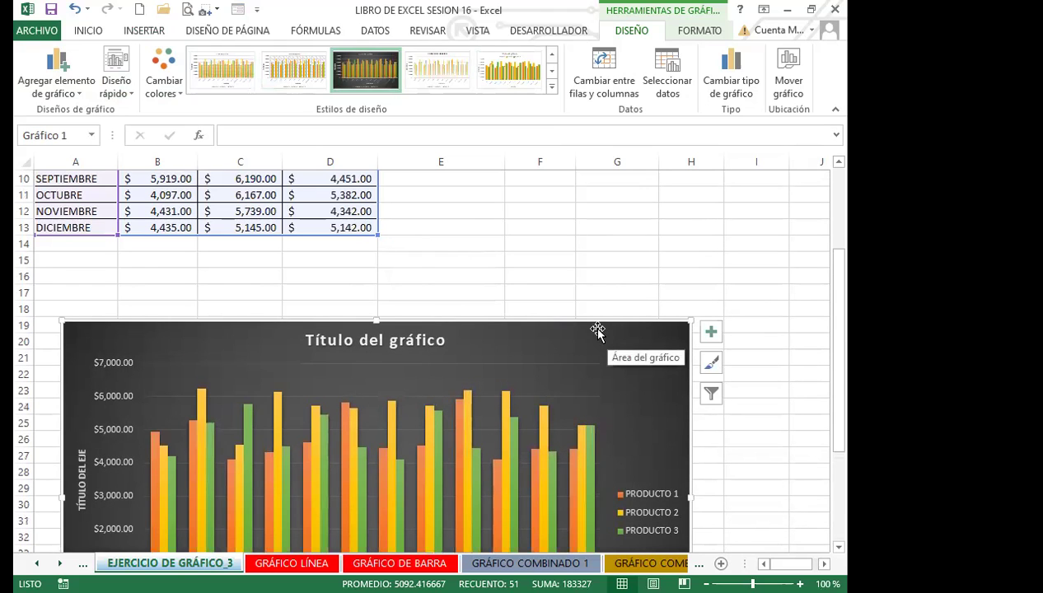
pyautogui.scroll(-4, 625, 298)
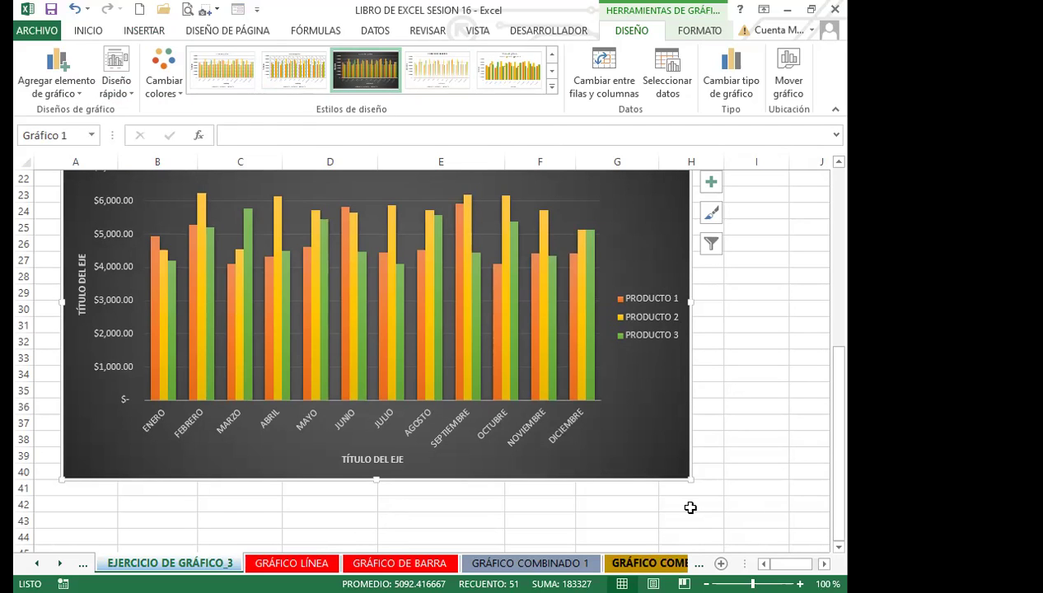
pyautogui.click(740, 378)
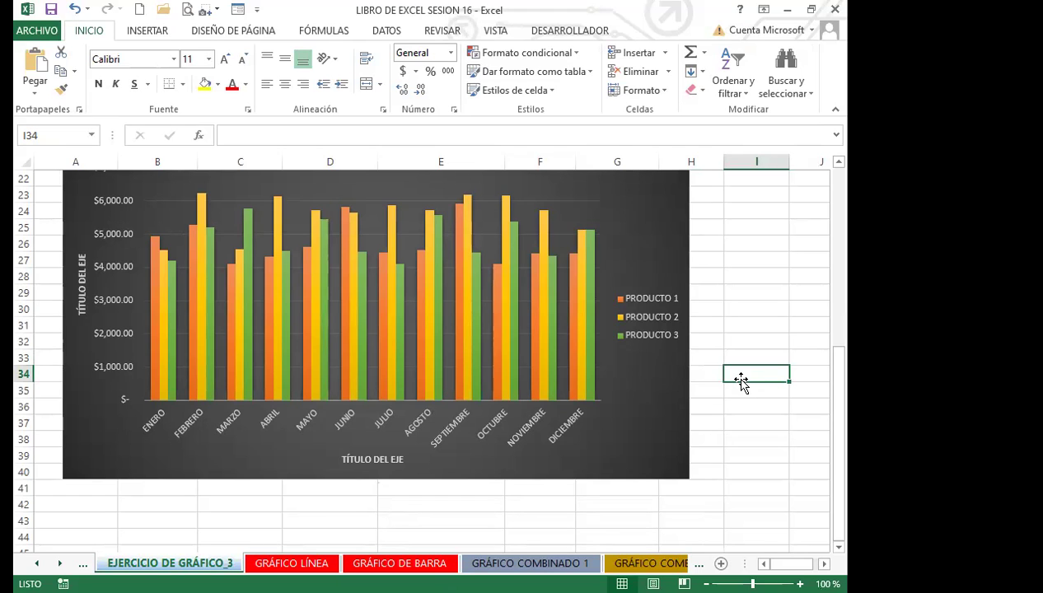
pyautogui.scroll(7, 740, 380)
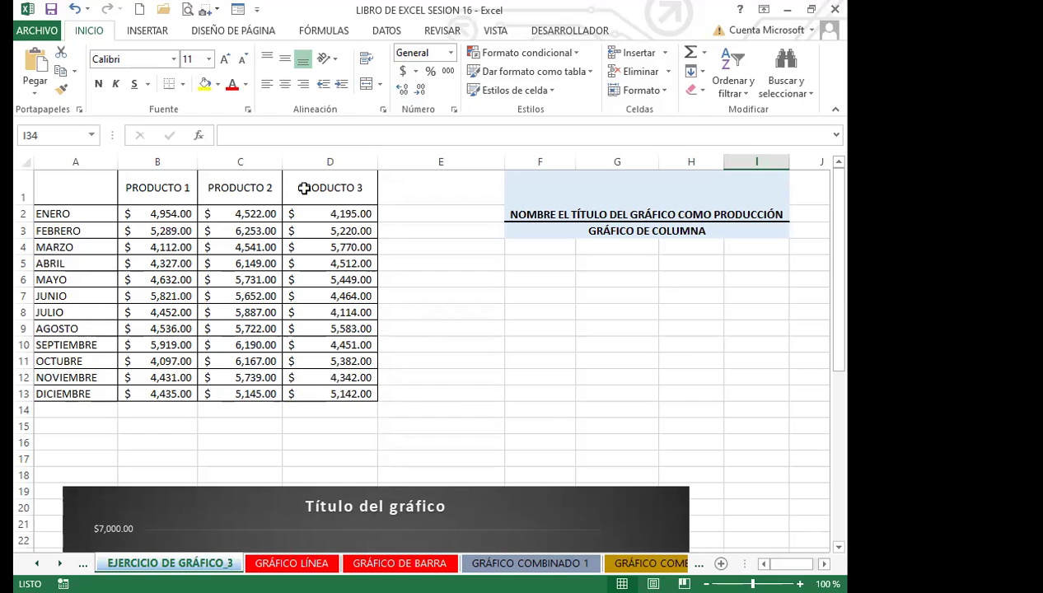
pyautogui.click(221, 314)
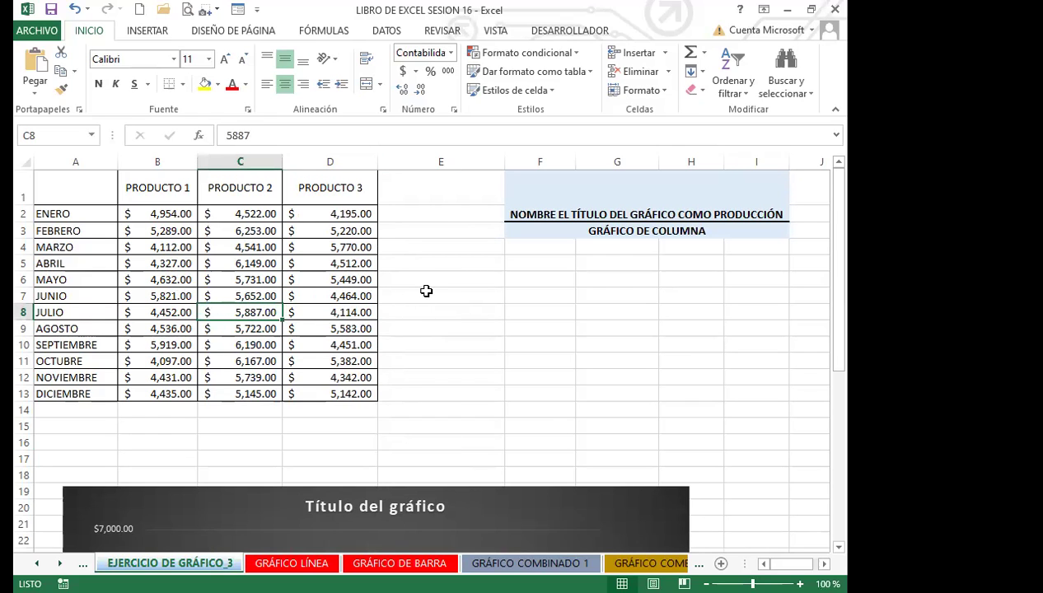
pyautogui.scroll(-5, 487, 362)
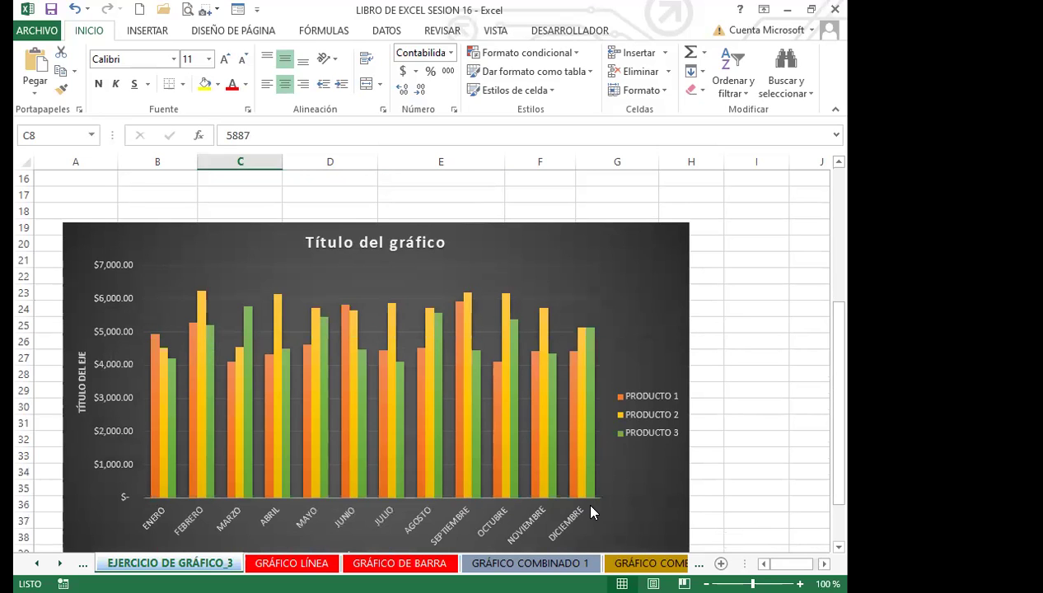